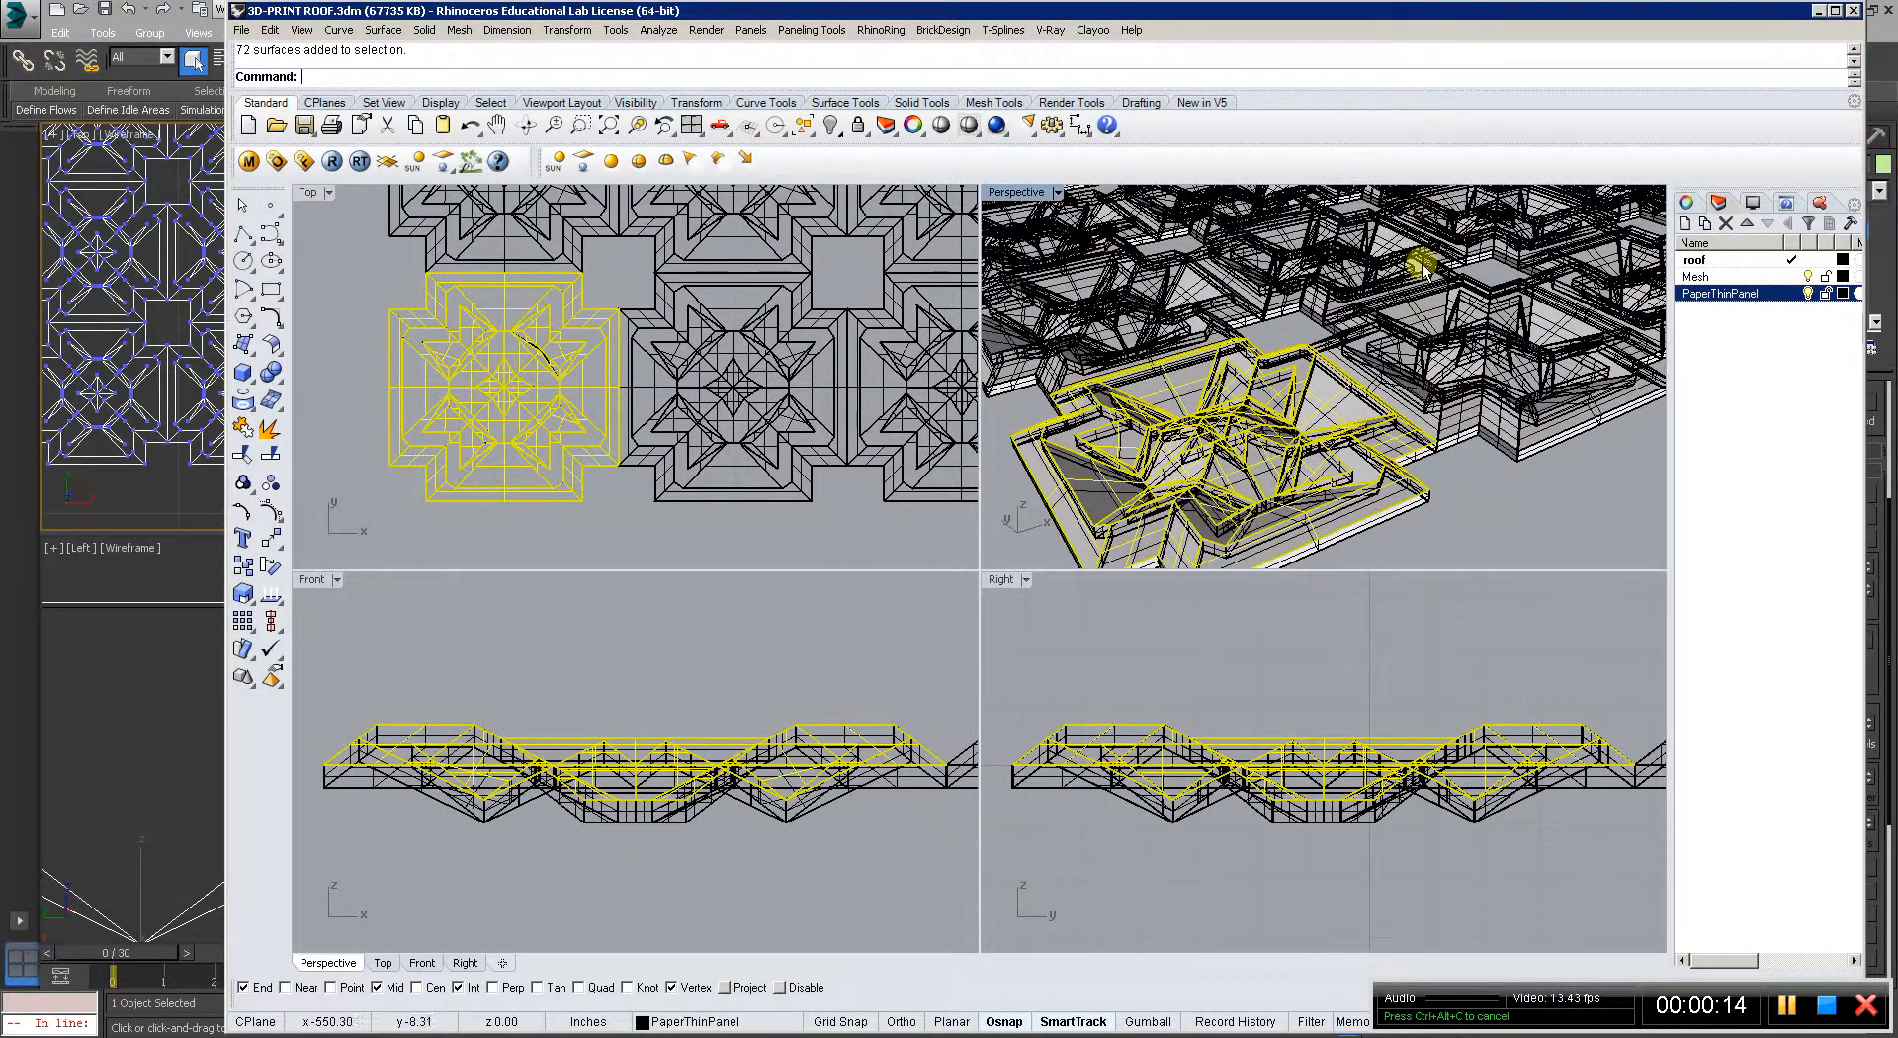
pyautogui.click(423, 30)
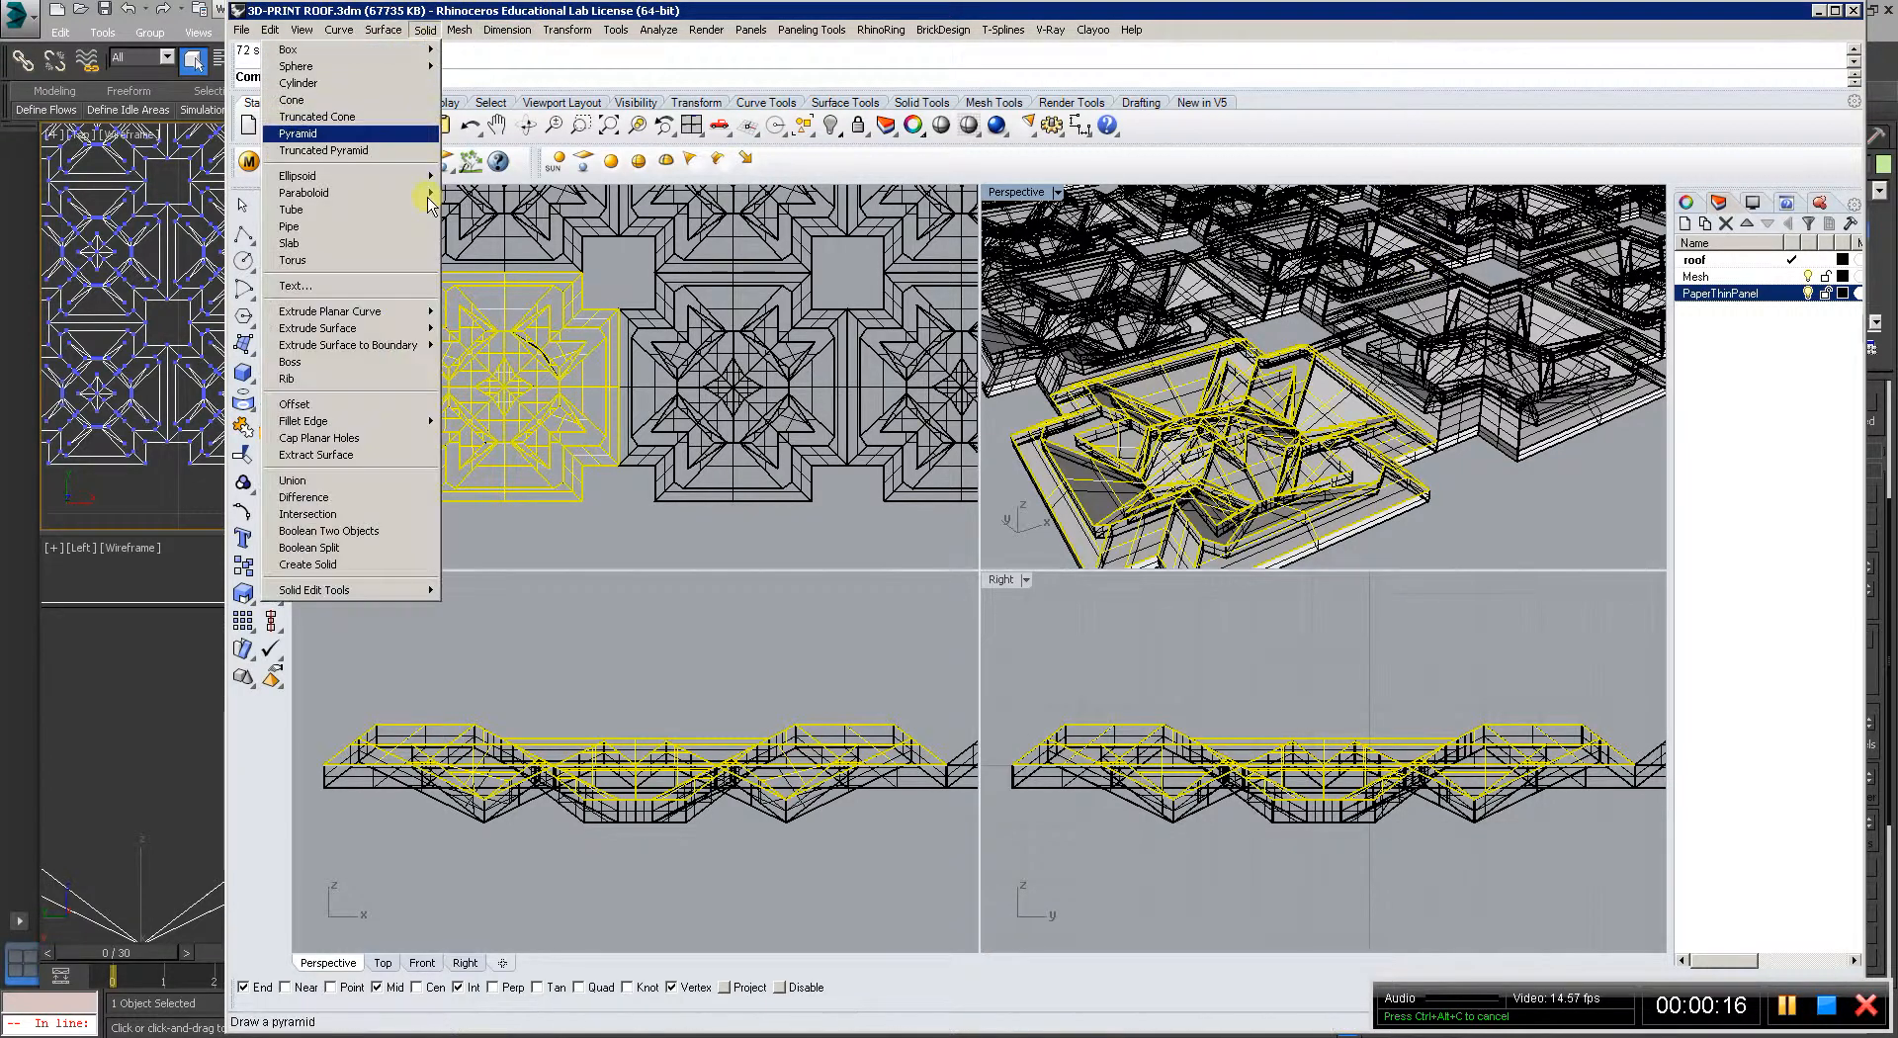
pyautogui.moveTo(395, 333)
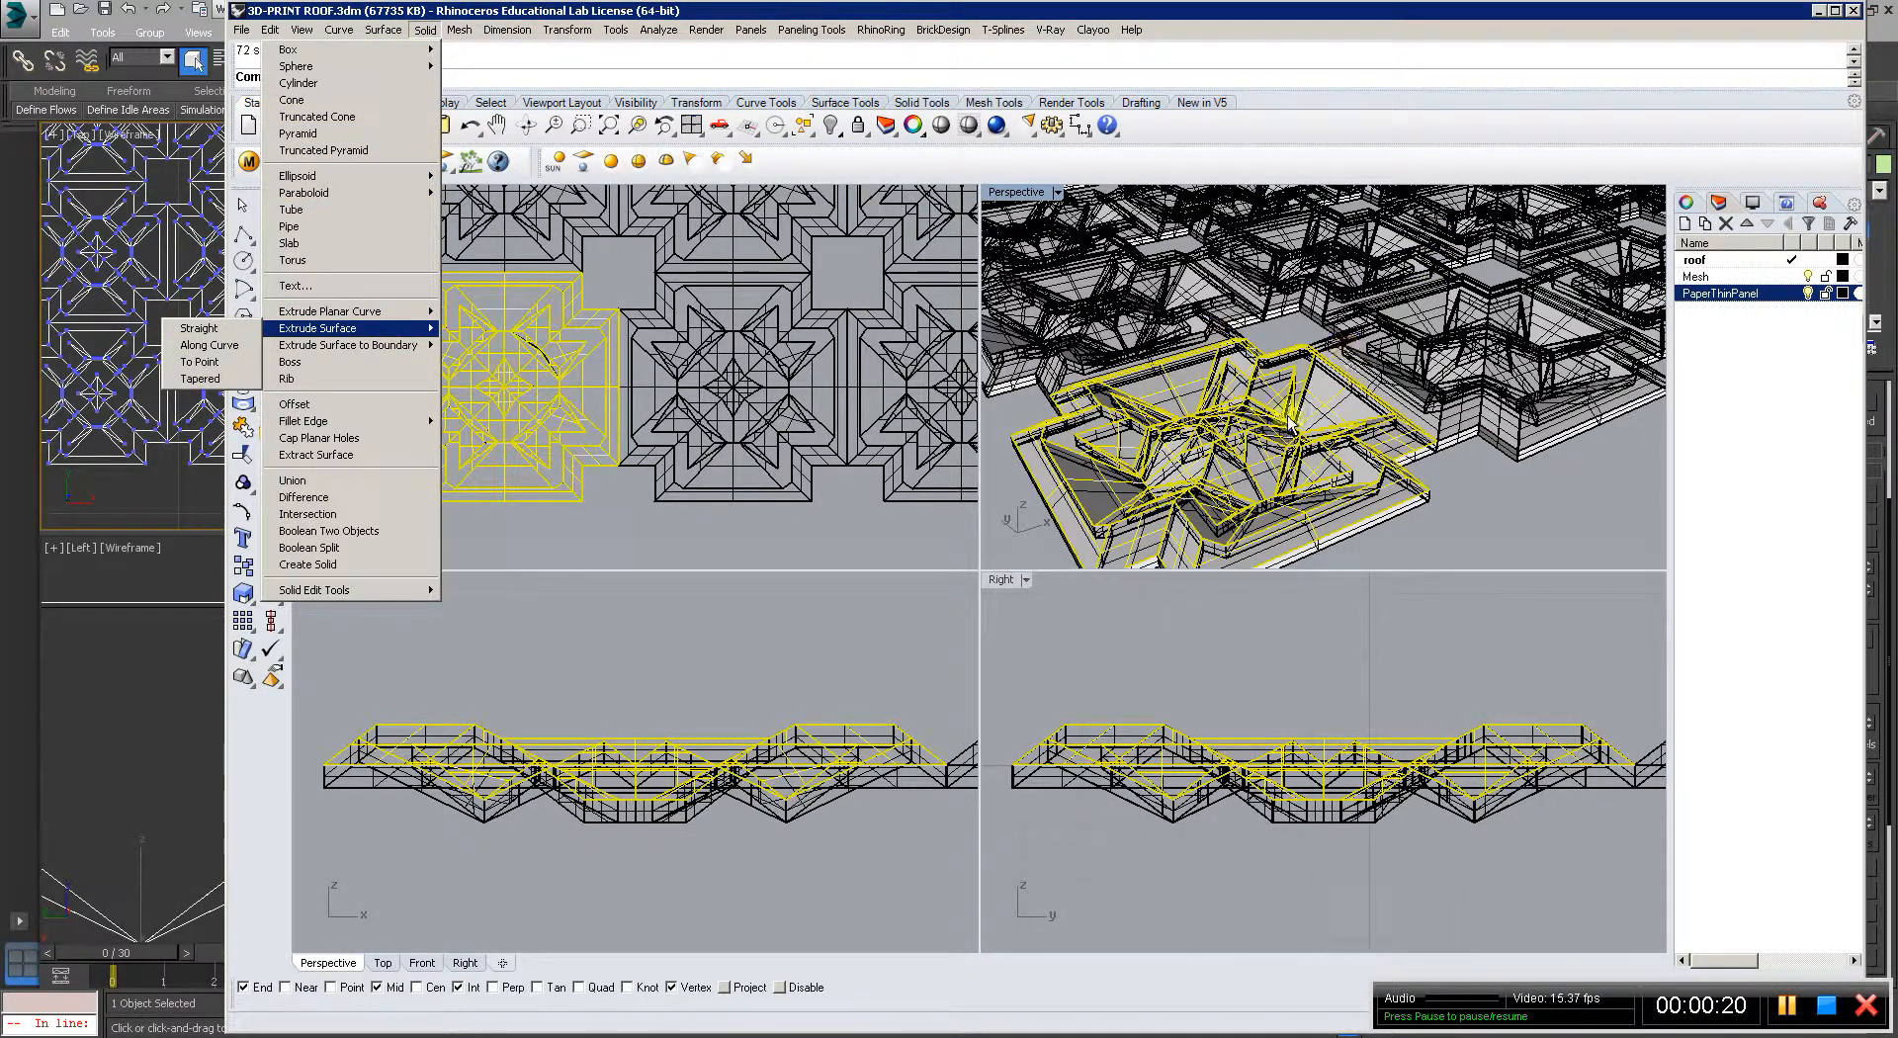
pyautogui.click(1347, 393)
# Inspect the individual extruded solids in the centre of the roof panel next to the thin panel.
pyautogui.scroll(5, 1434, 375)
pyautogui.scroll(3, 1443, 361)
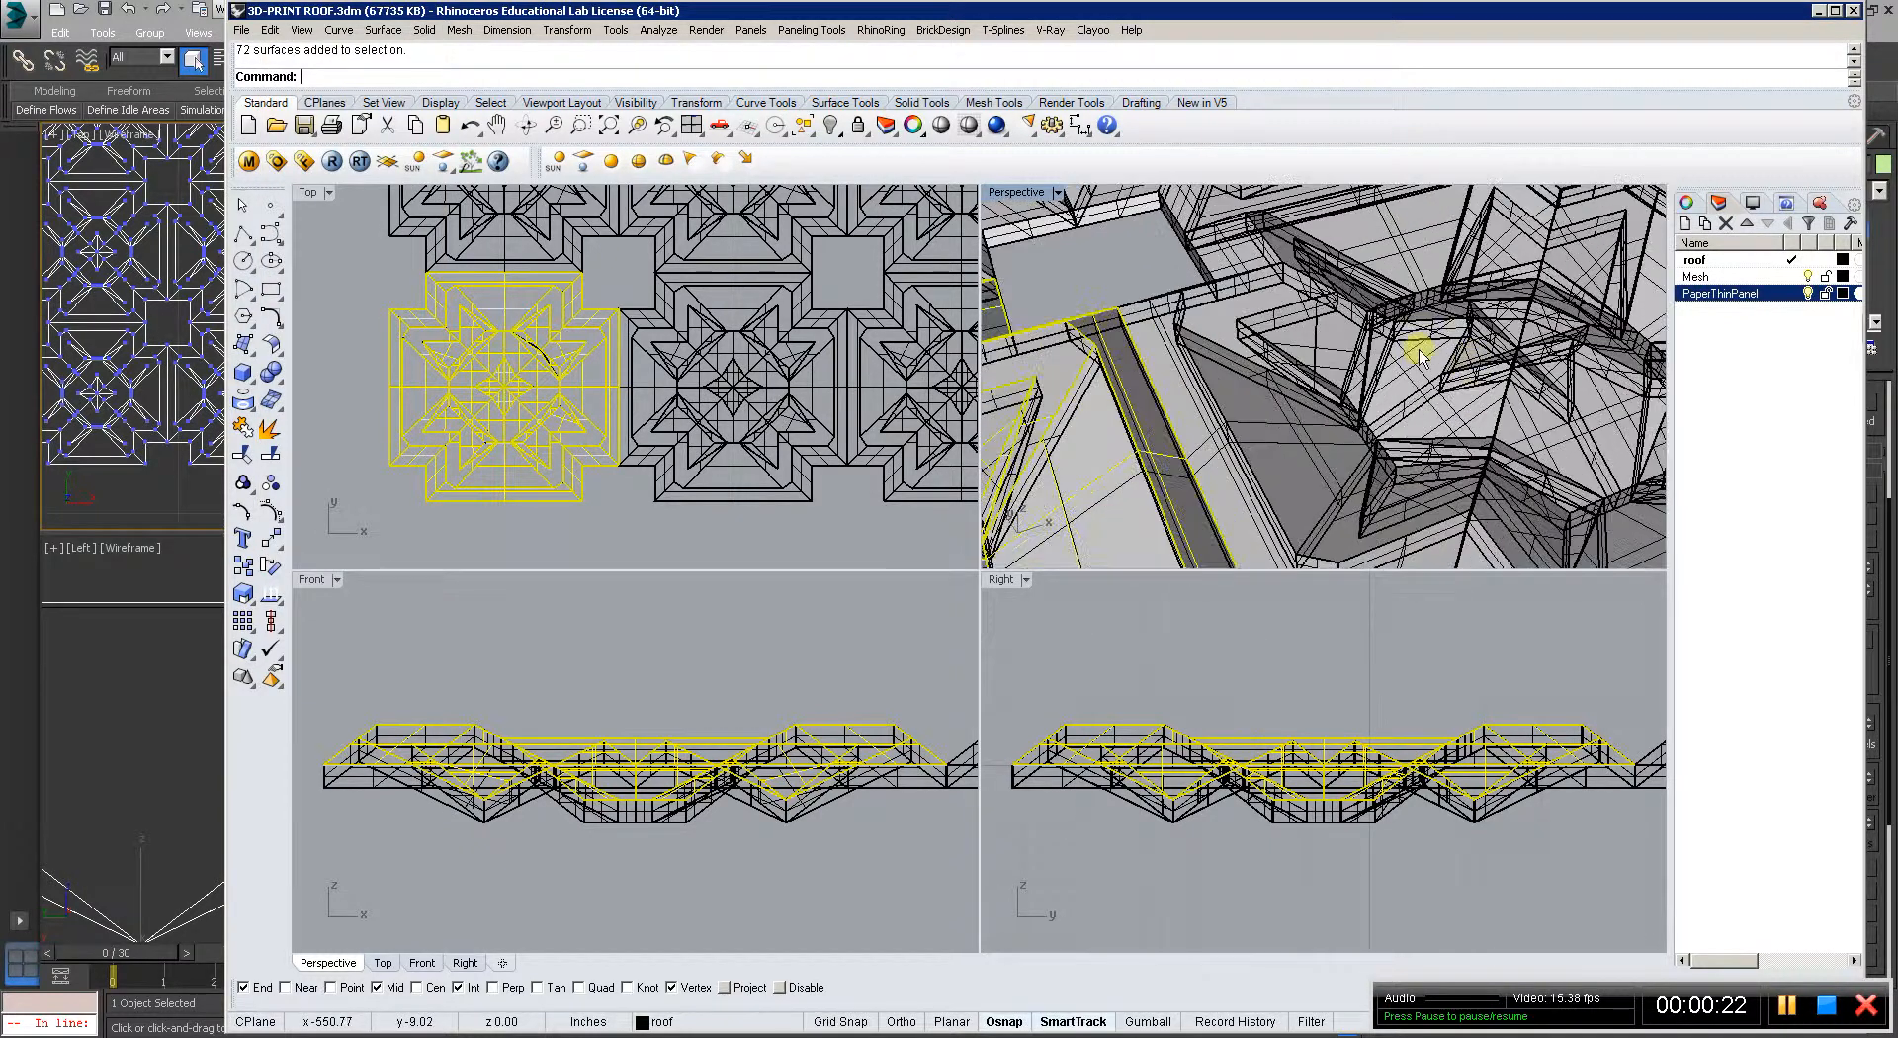
pyautogui.press('Escape')
pyautogui.click(1471, 354)
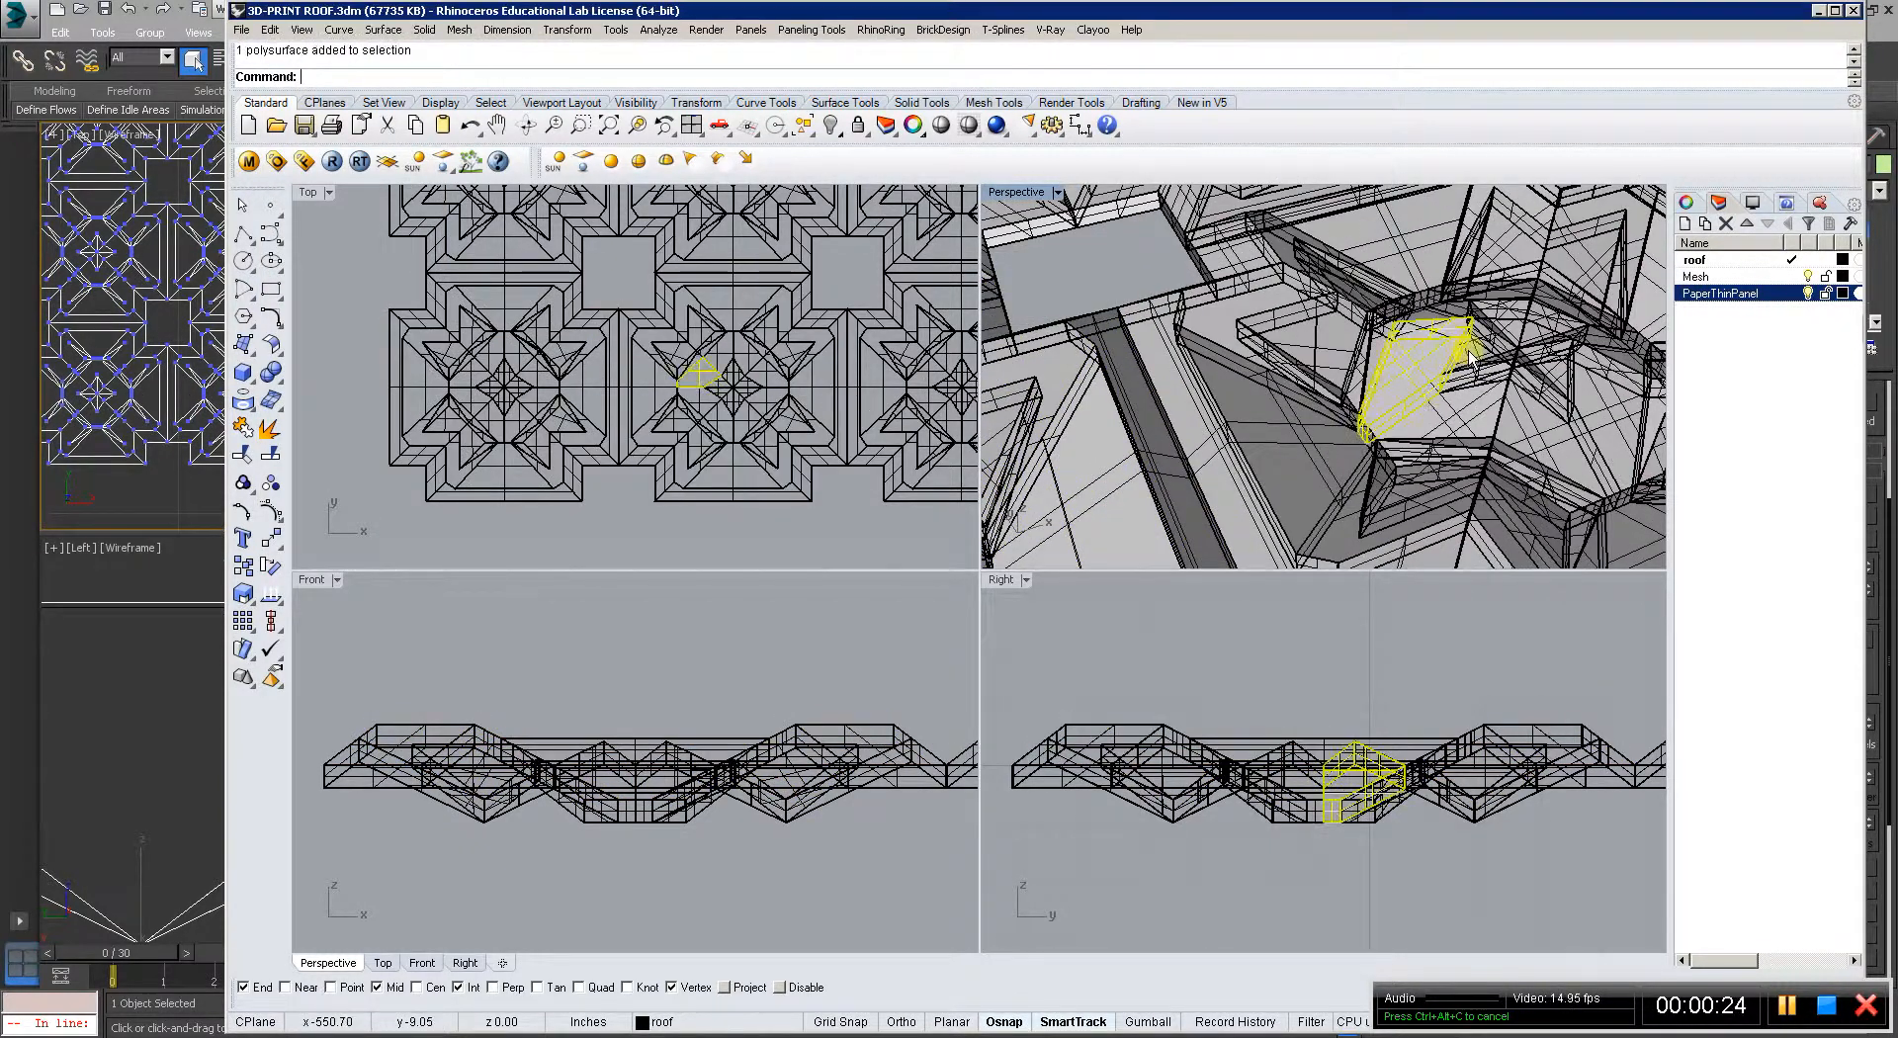
pyautogui.click(1503, 361)
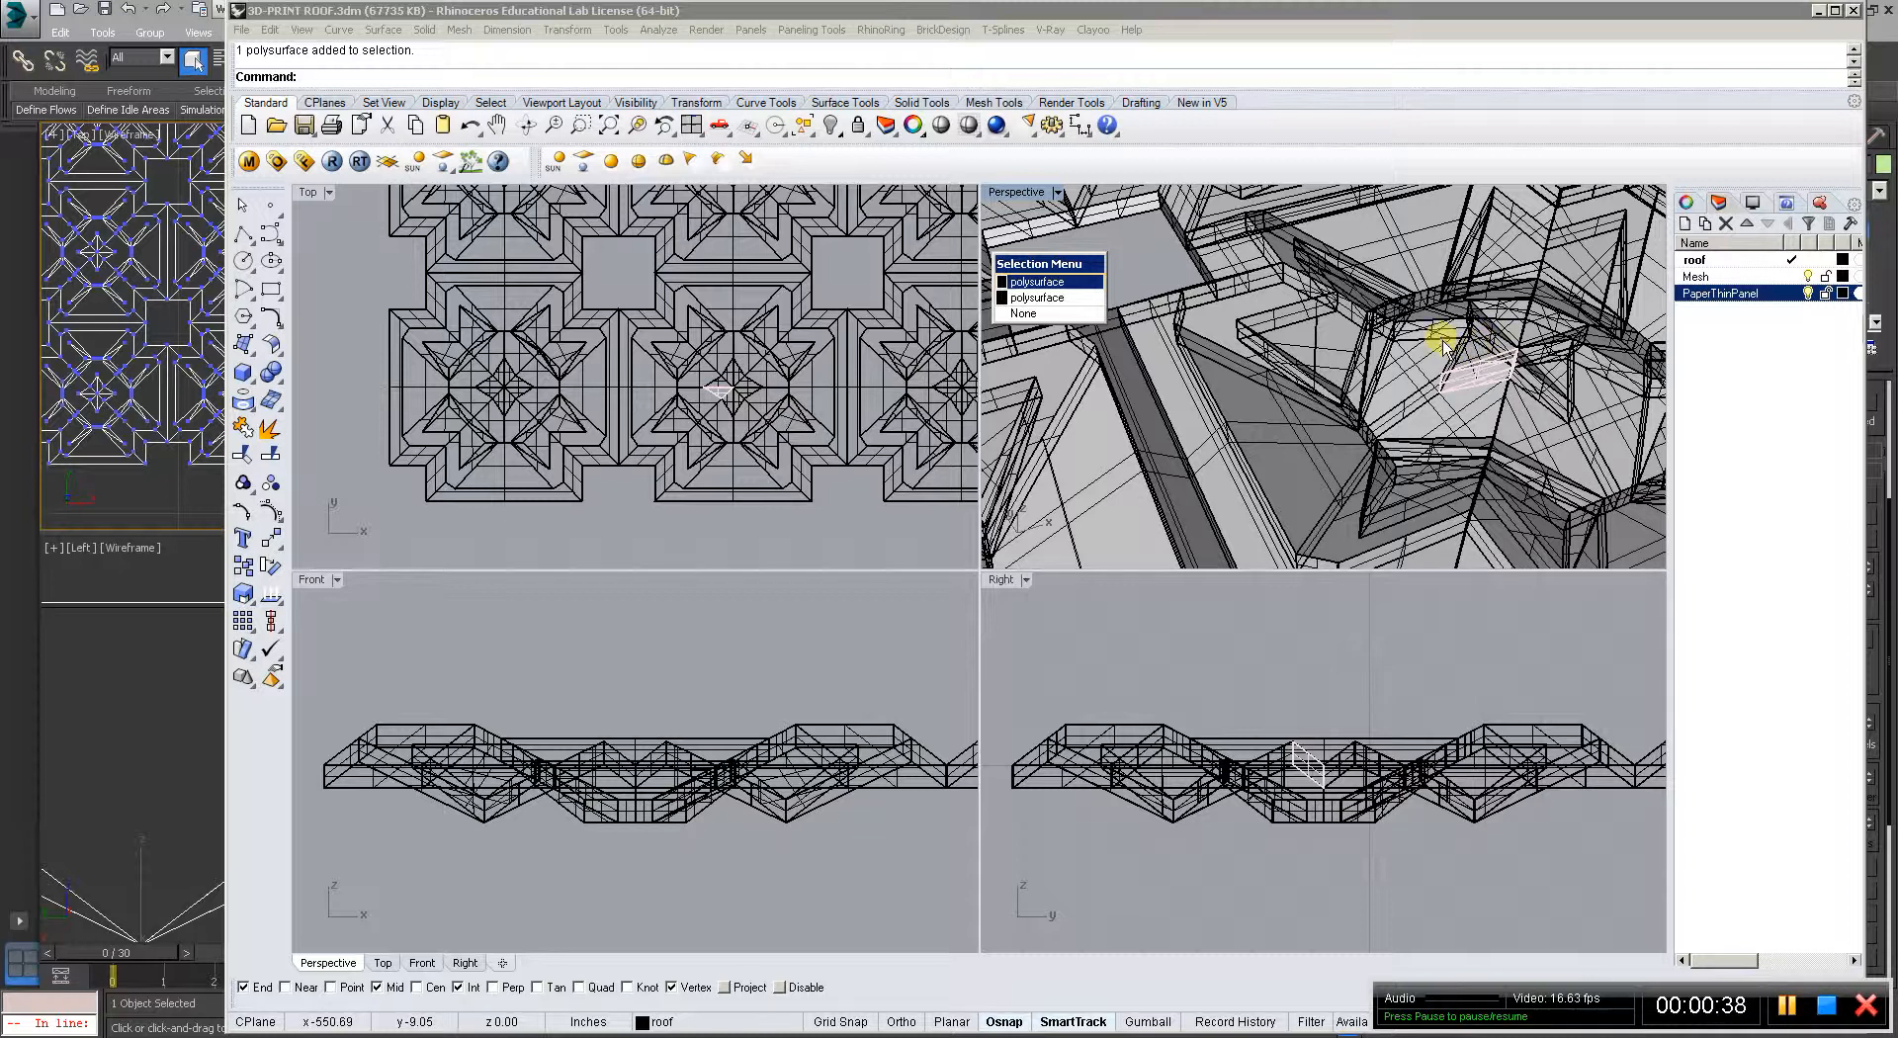
pyautogui.press('Return')
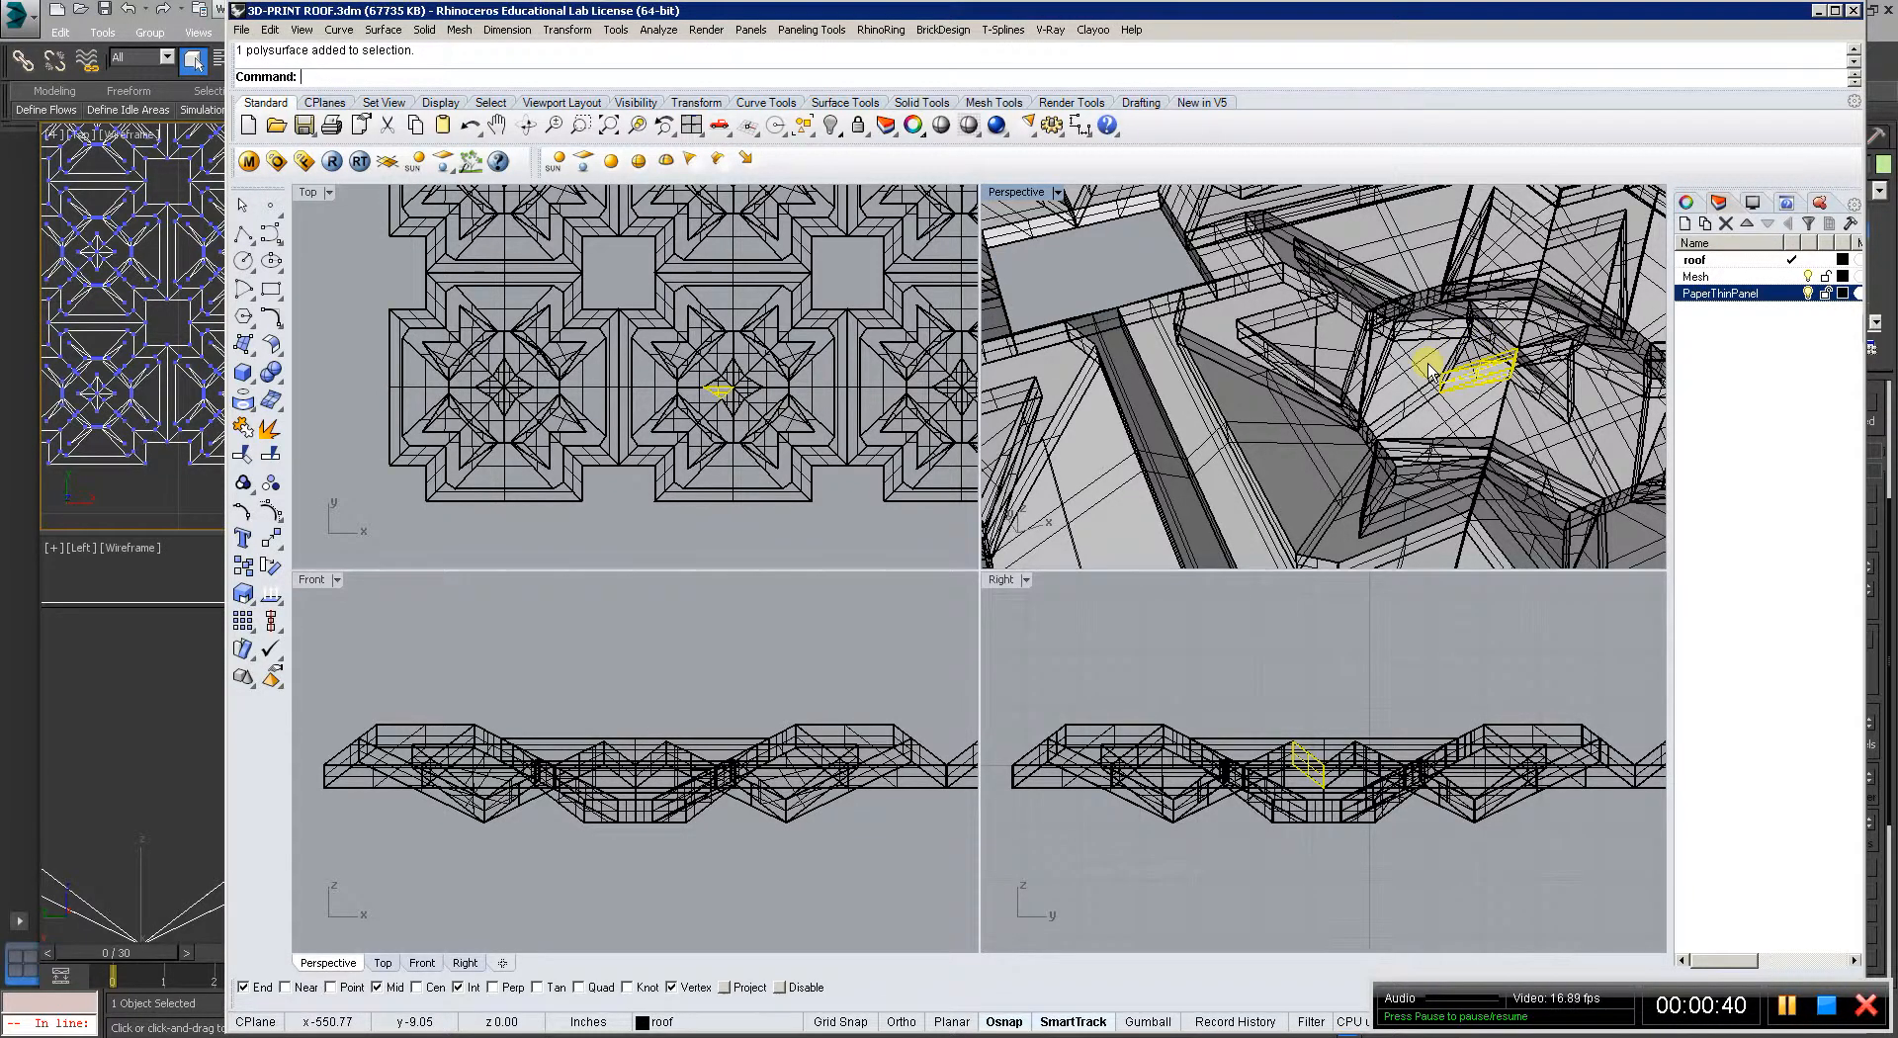
pyautogui.scroll(-3, 1429, 365)
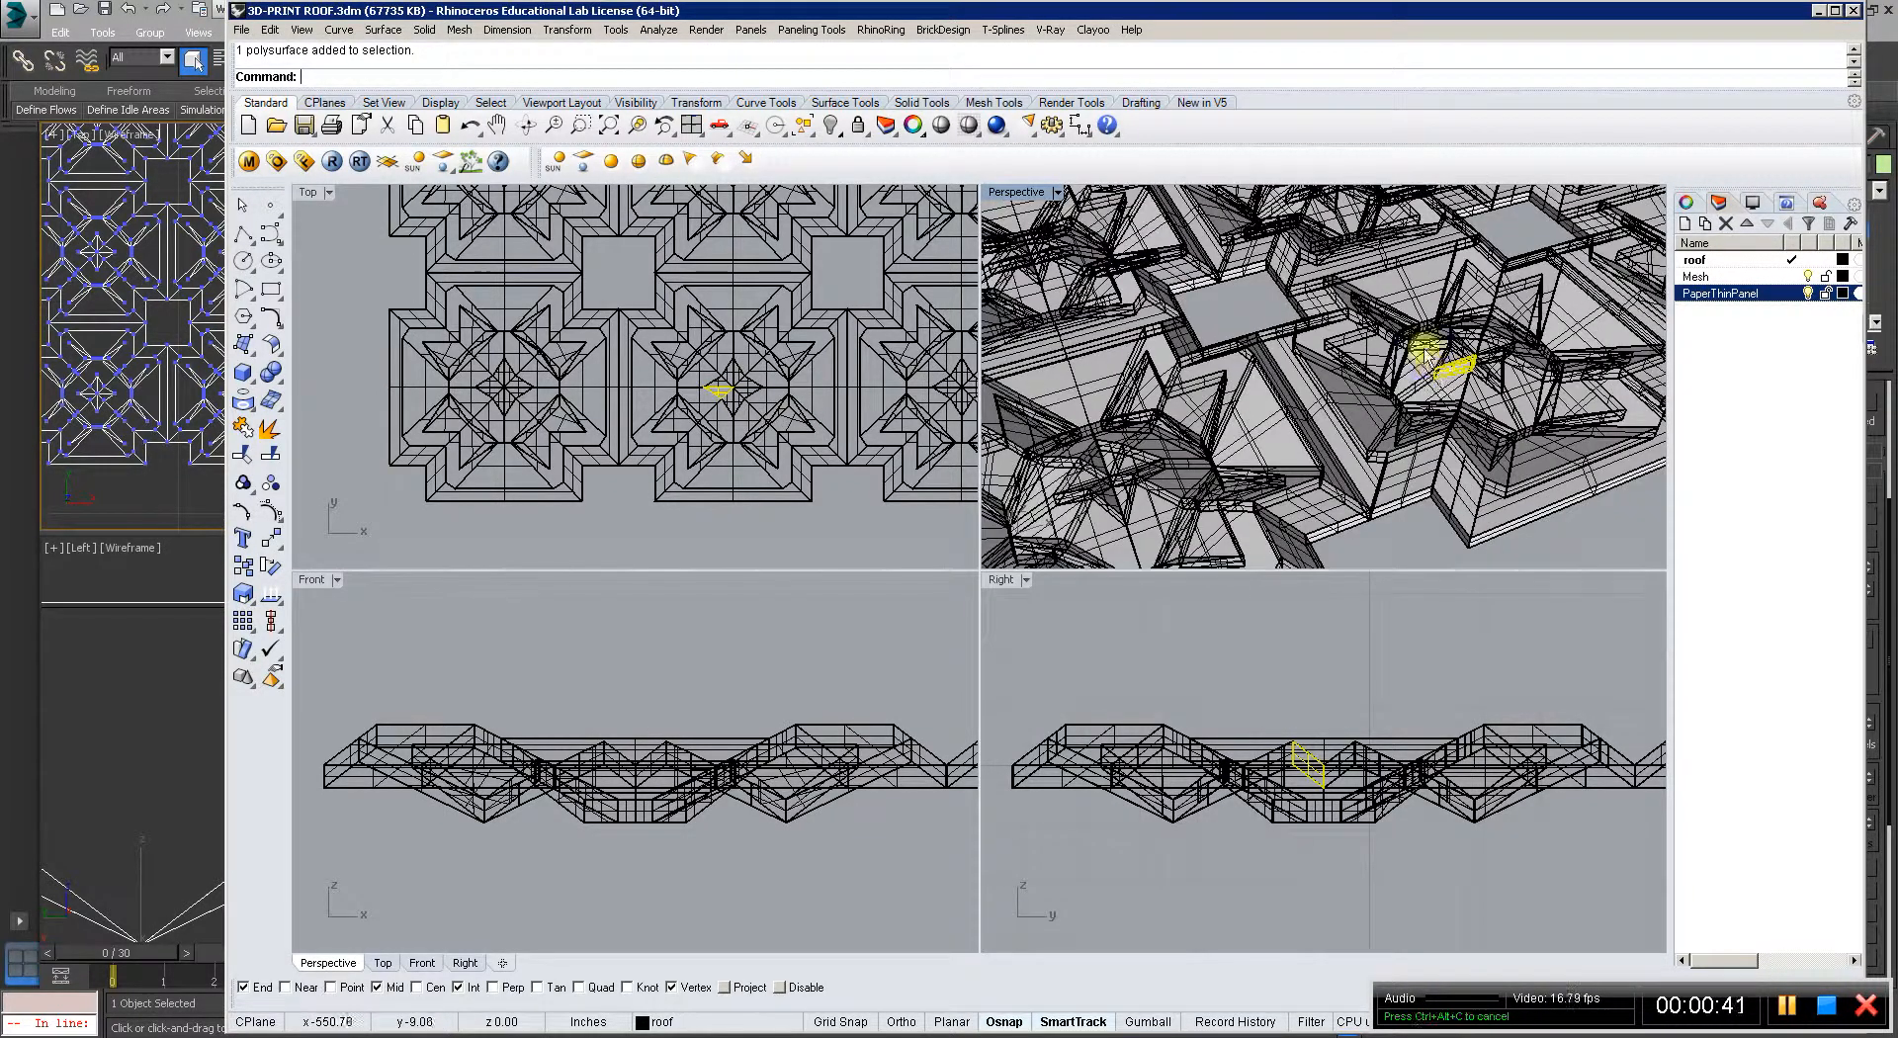
pyautogui.click(1474, 351)
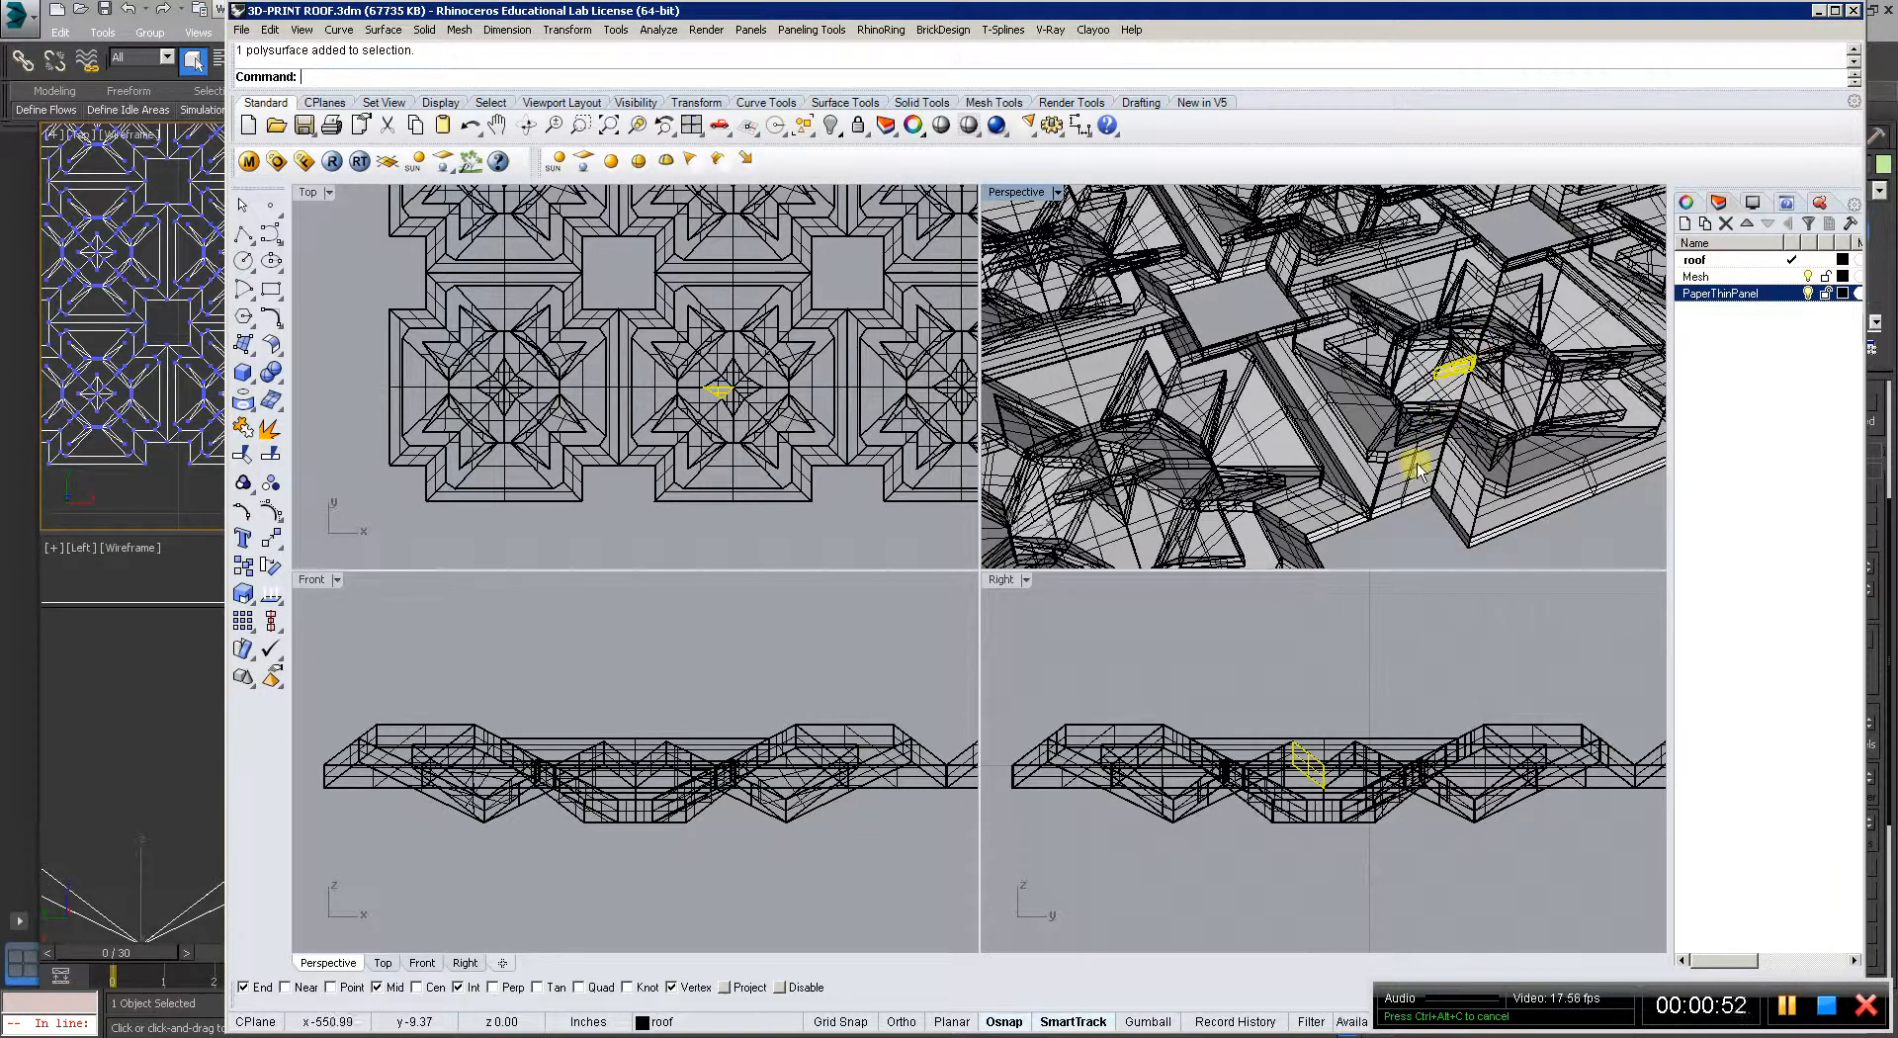
# Make the Mesh layer current and hide the roof layer.
pyautogui.moveTo(715, 406); pyautogui.dragTo(697, 442, button='right')
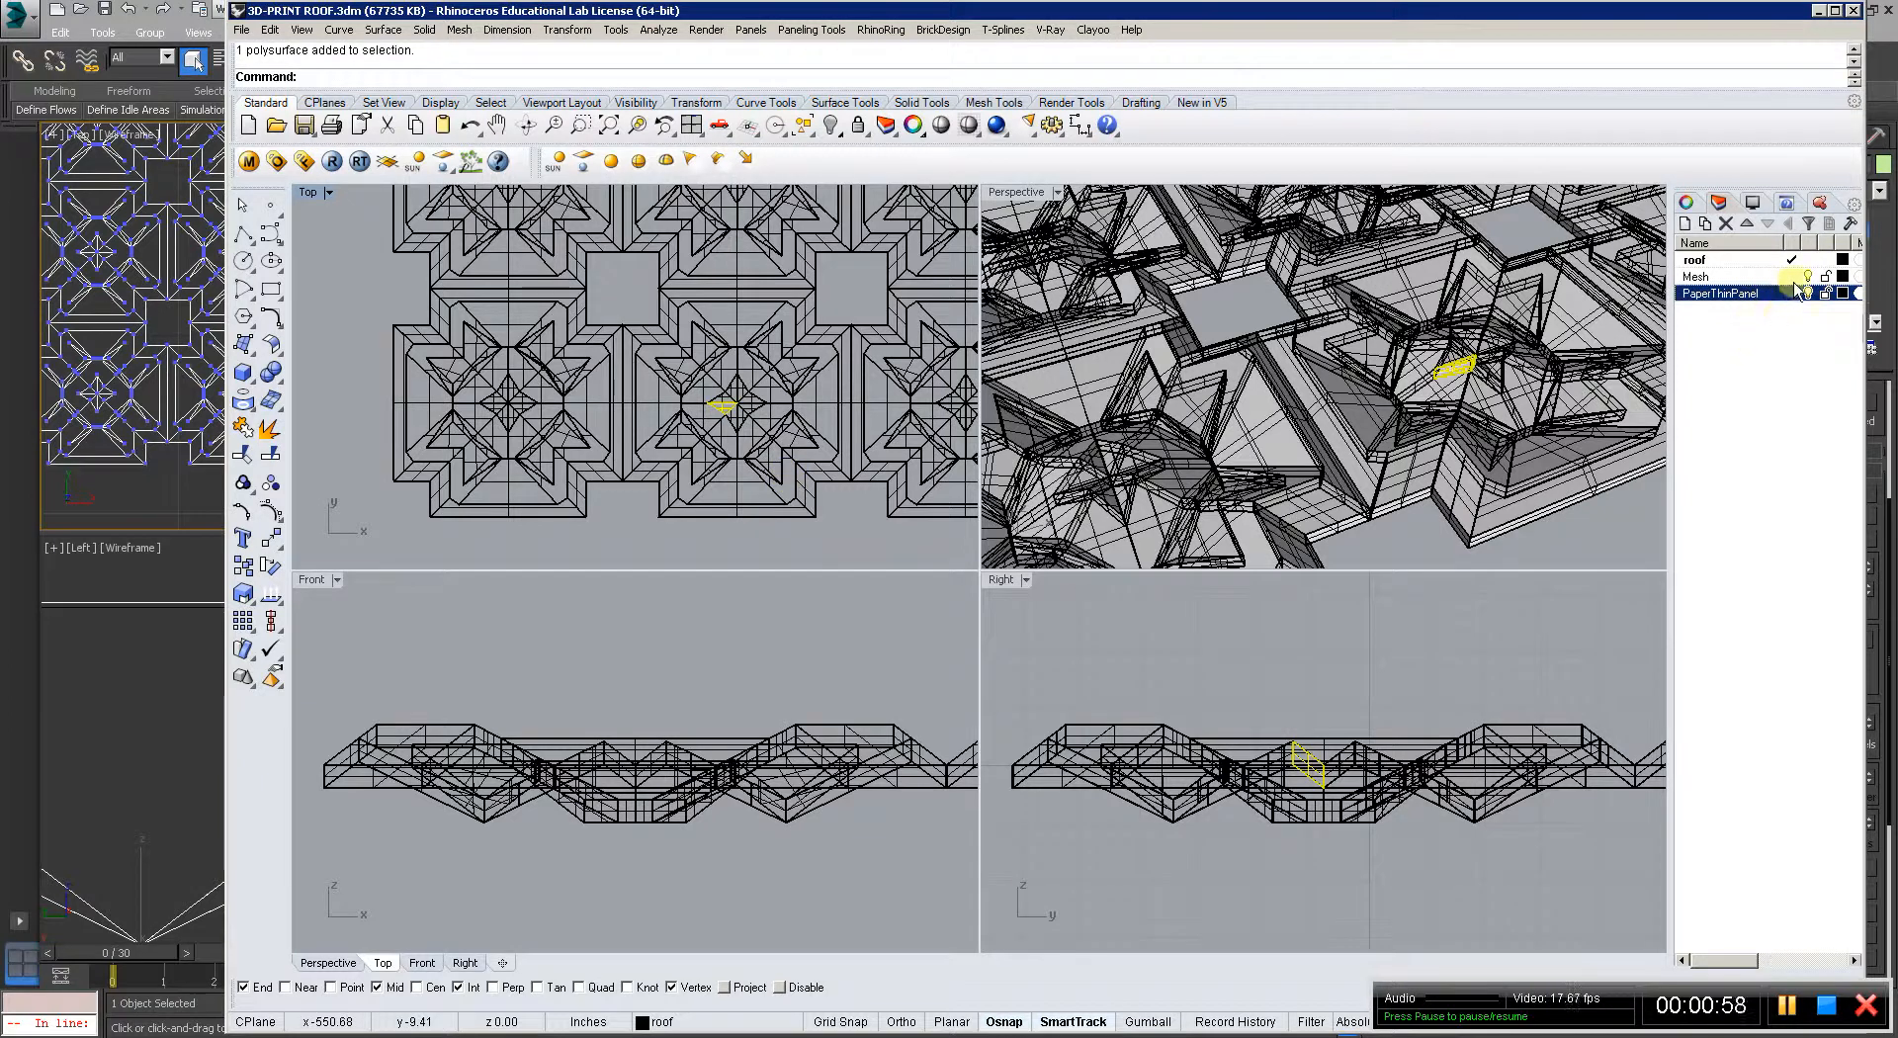
pyautogui.click(1709, 278)
pyautogui.click(1709, 261)
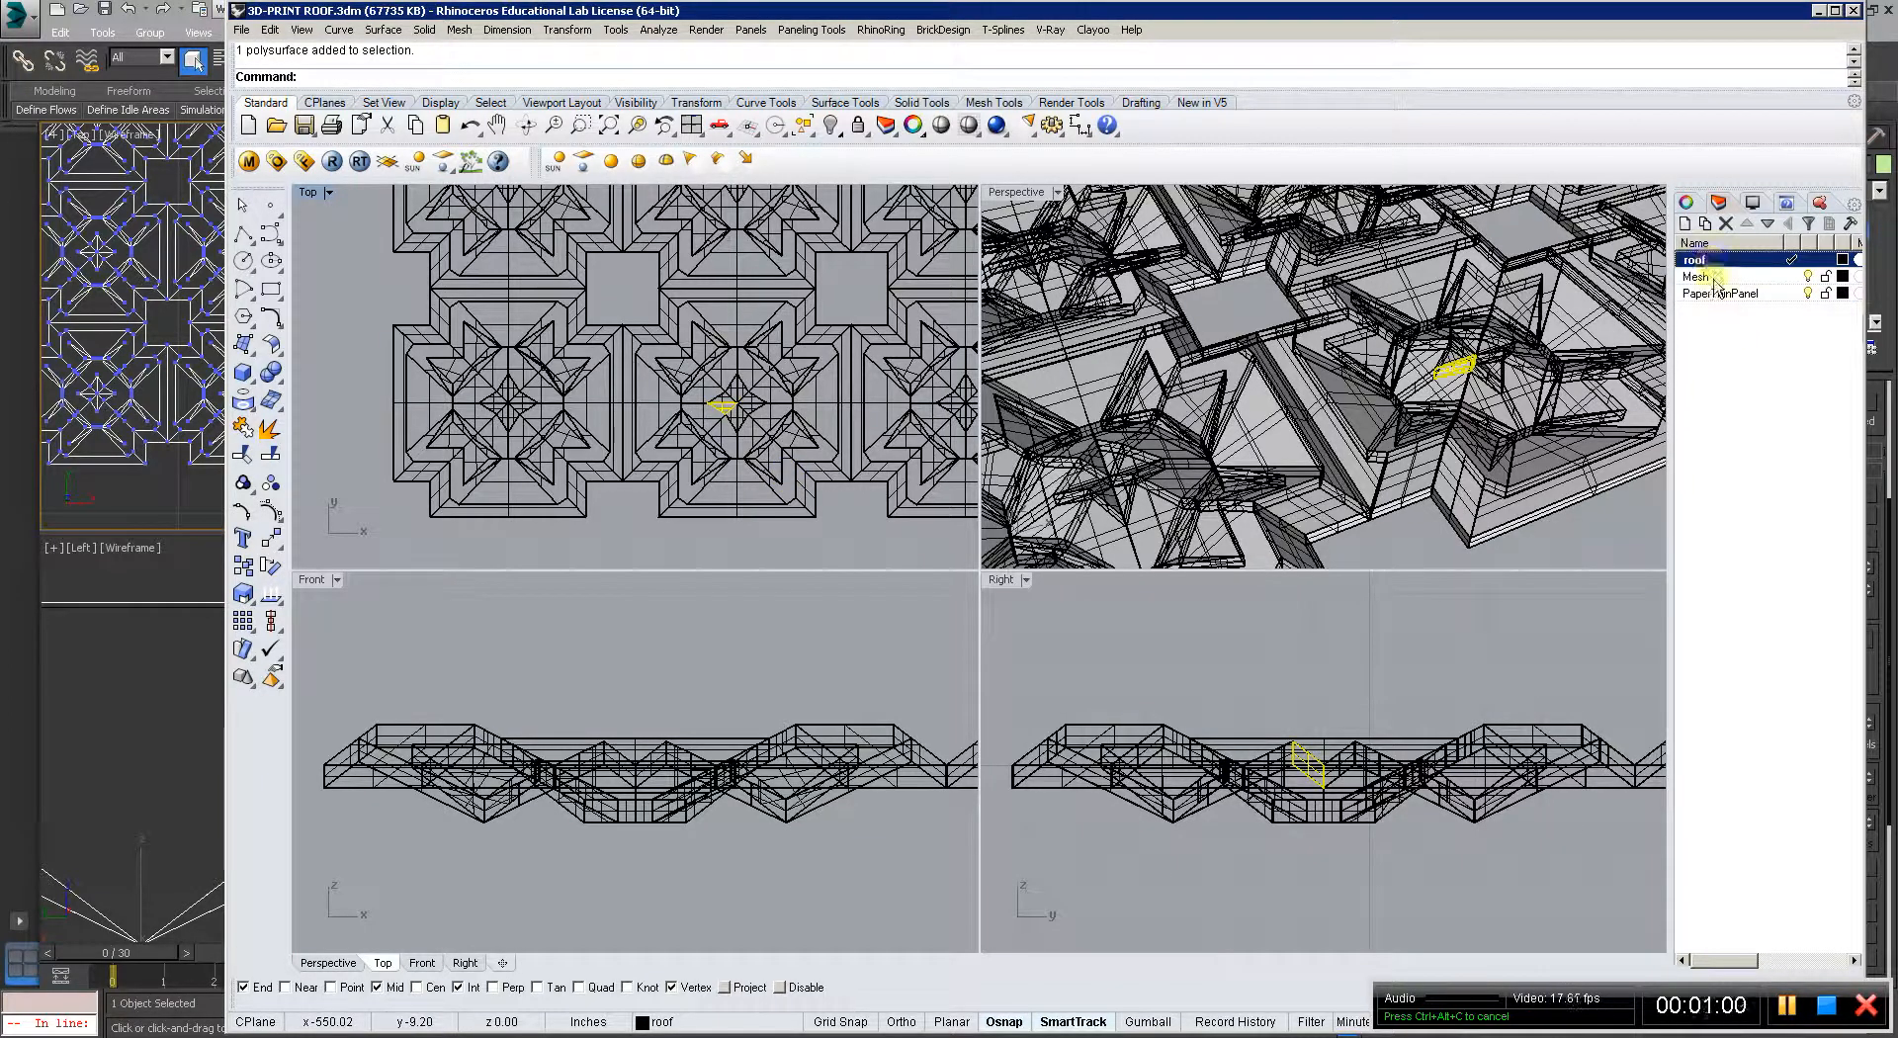
pyautogui.click(1716, 281)
pyautogui.click(1792, 277)
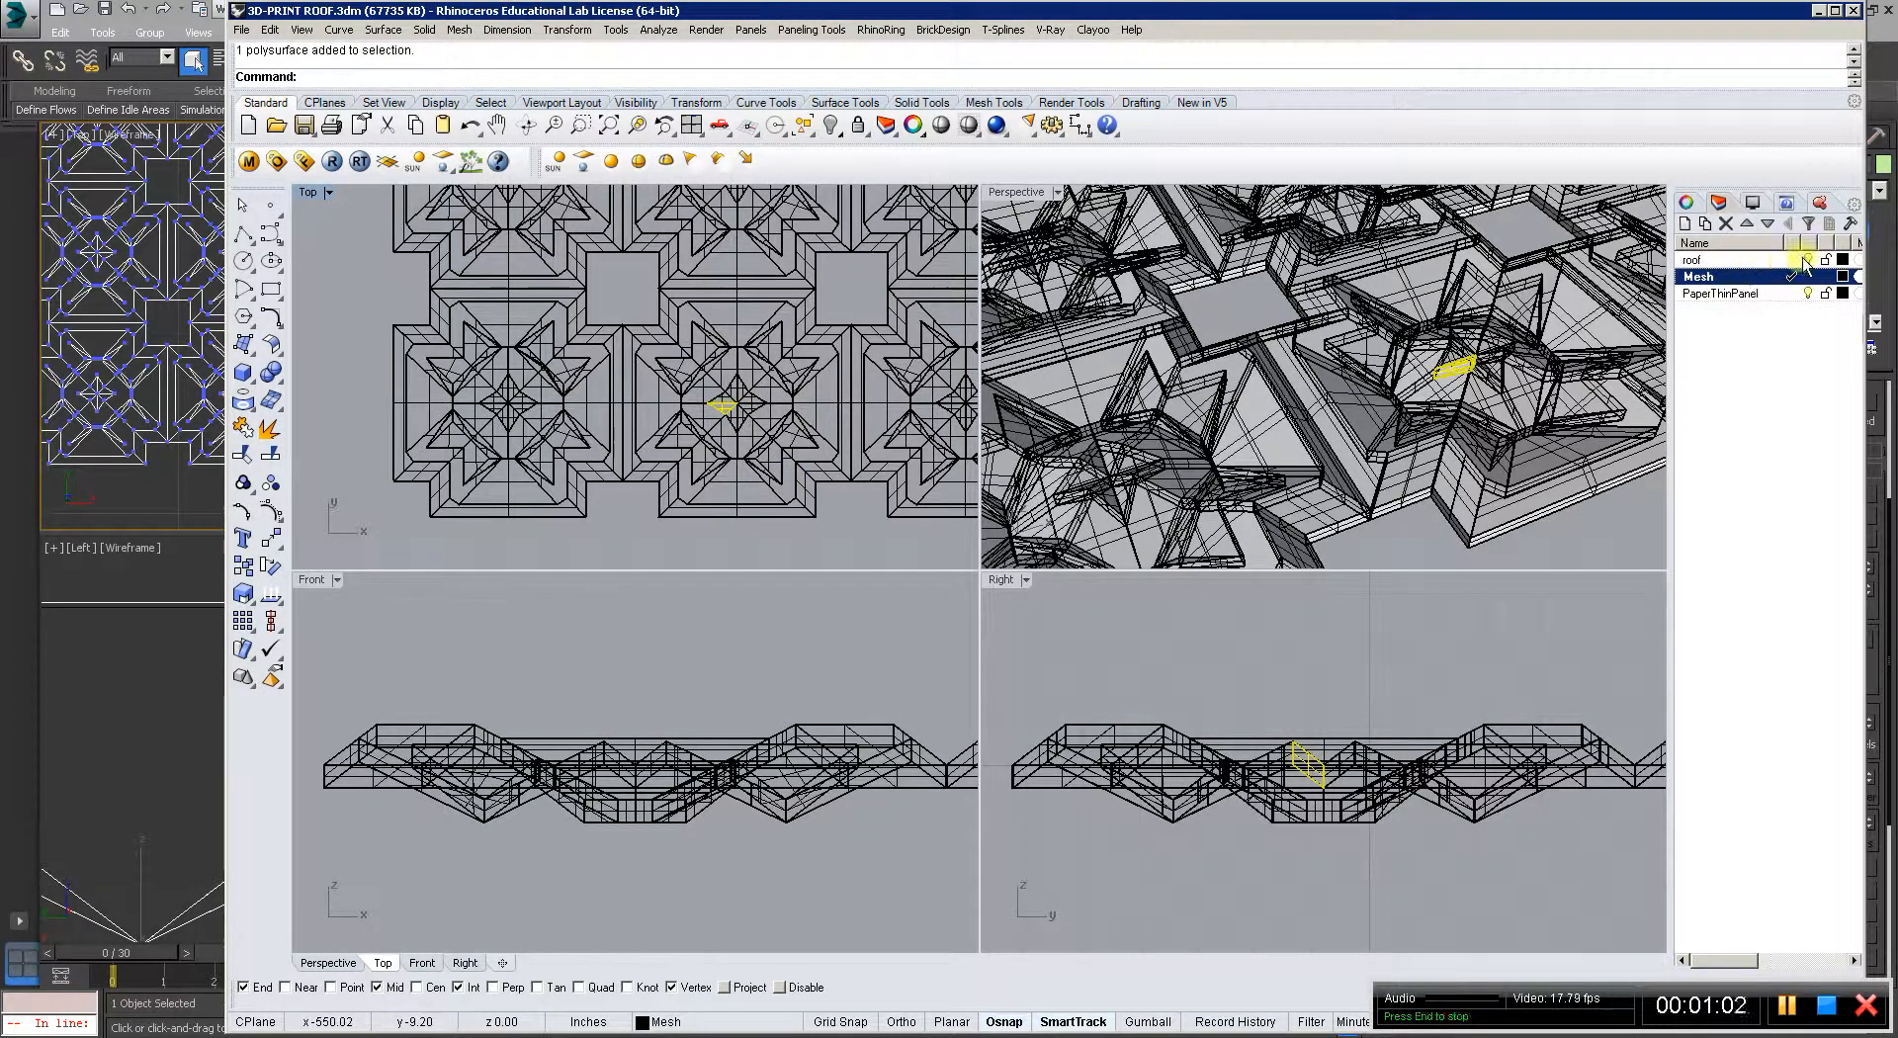
pyautogui.click(1808, 261)
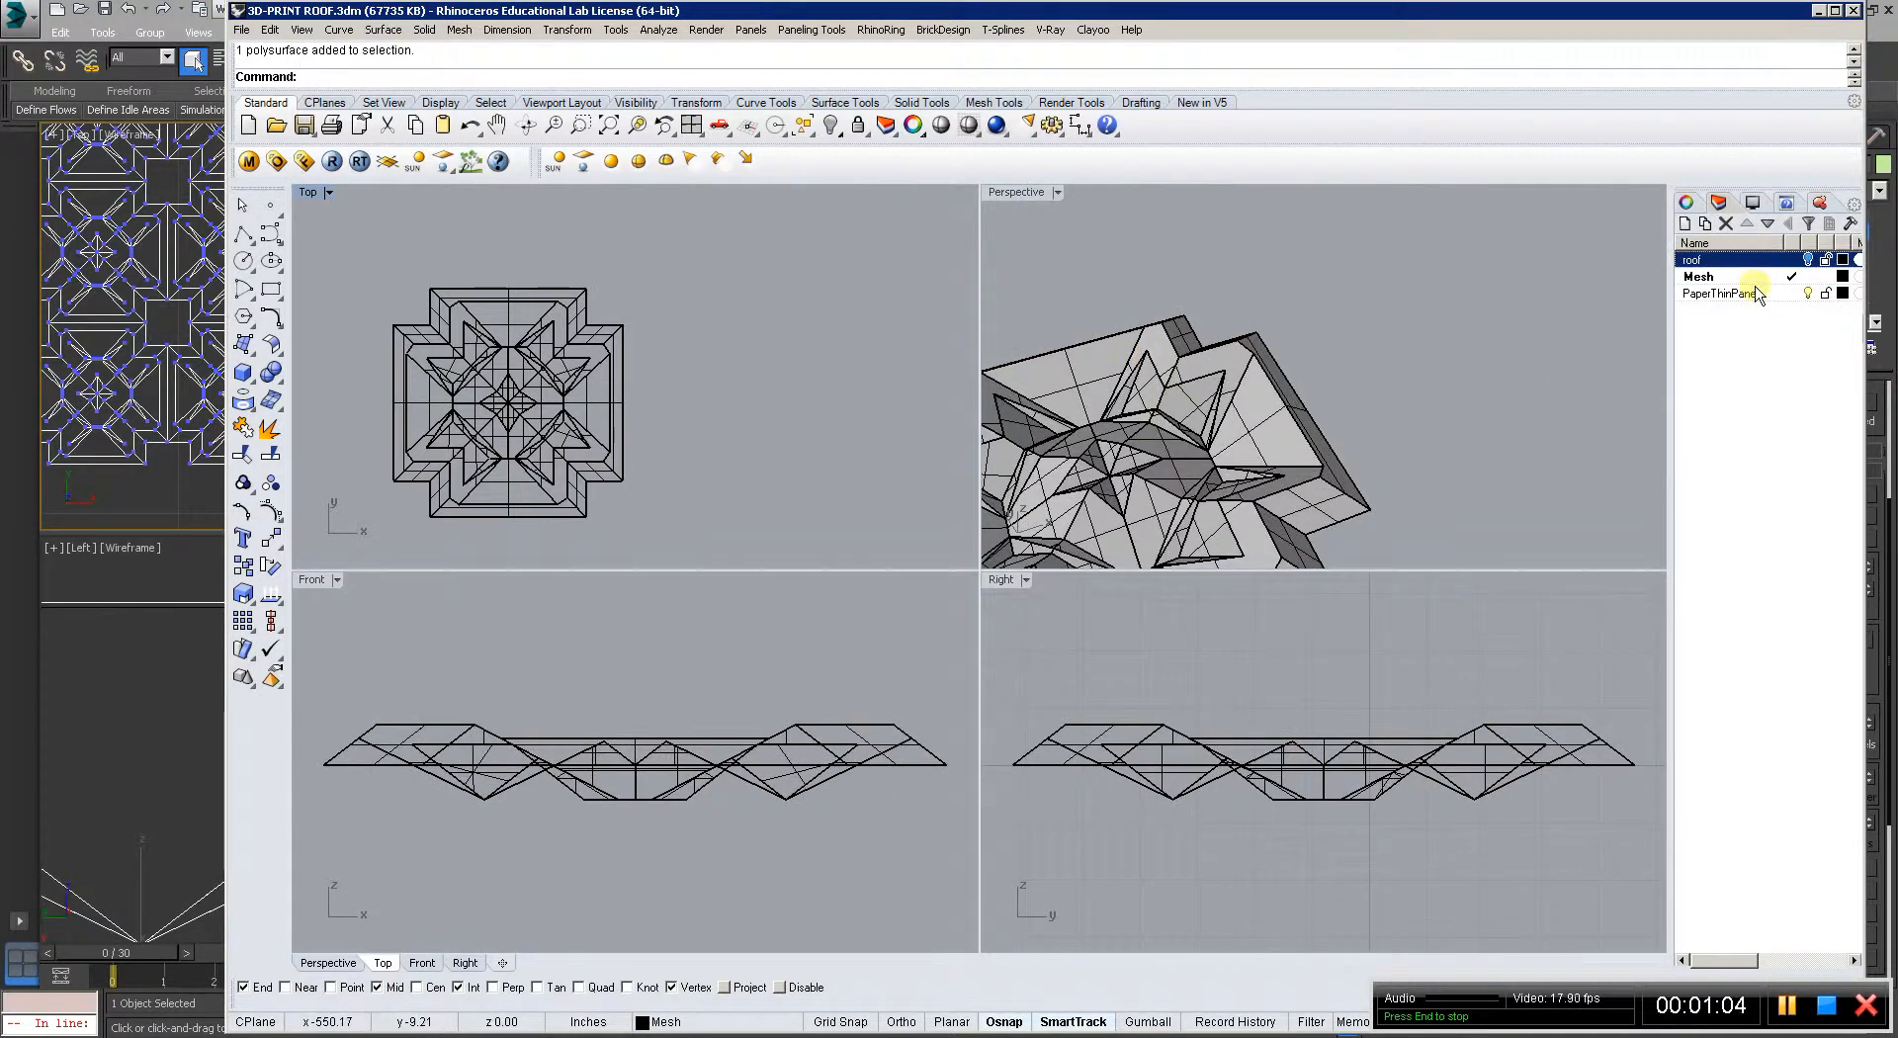
# Make the PaperThinPanel layer current.
pyautogui.click(545, 366)
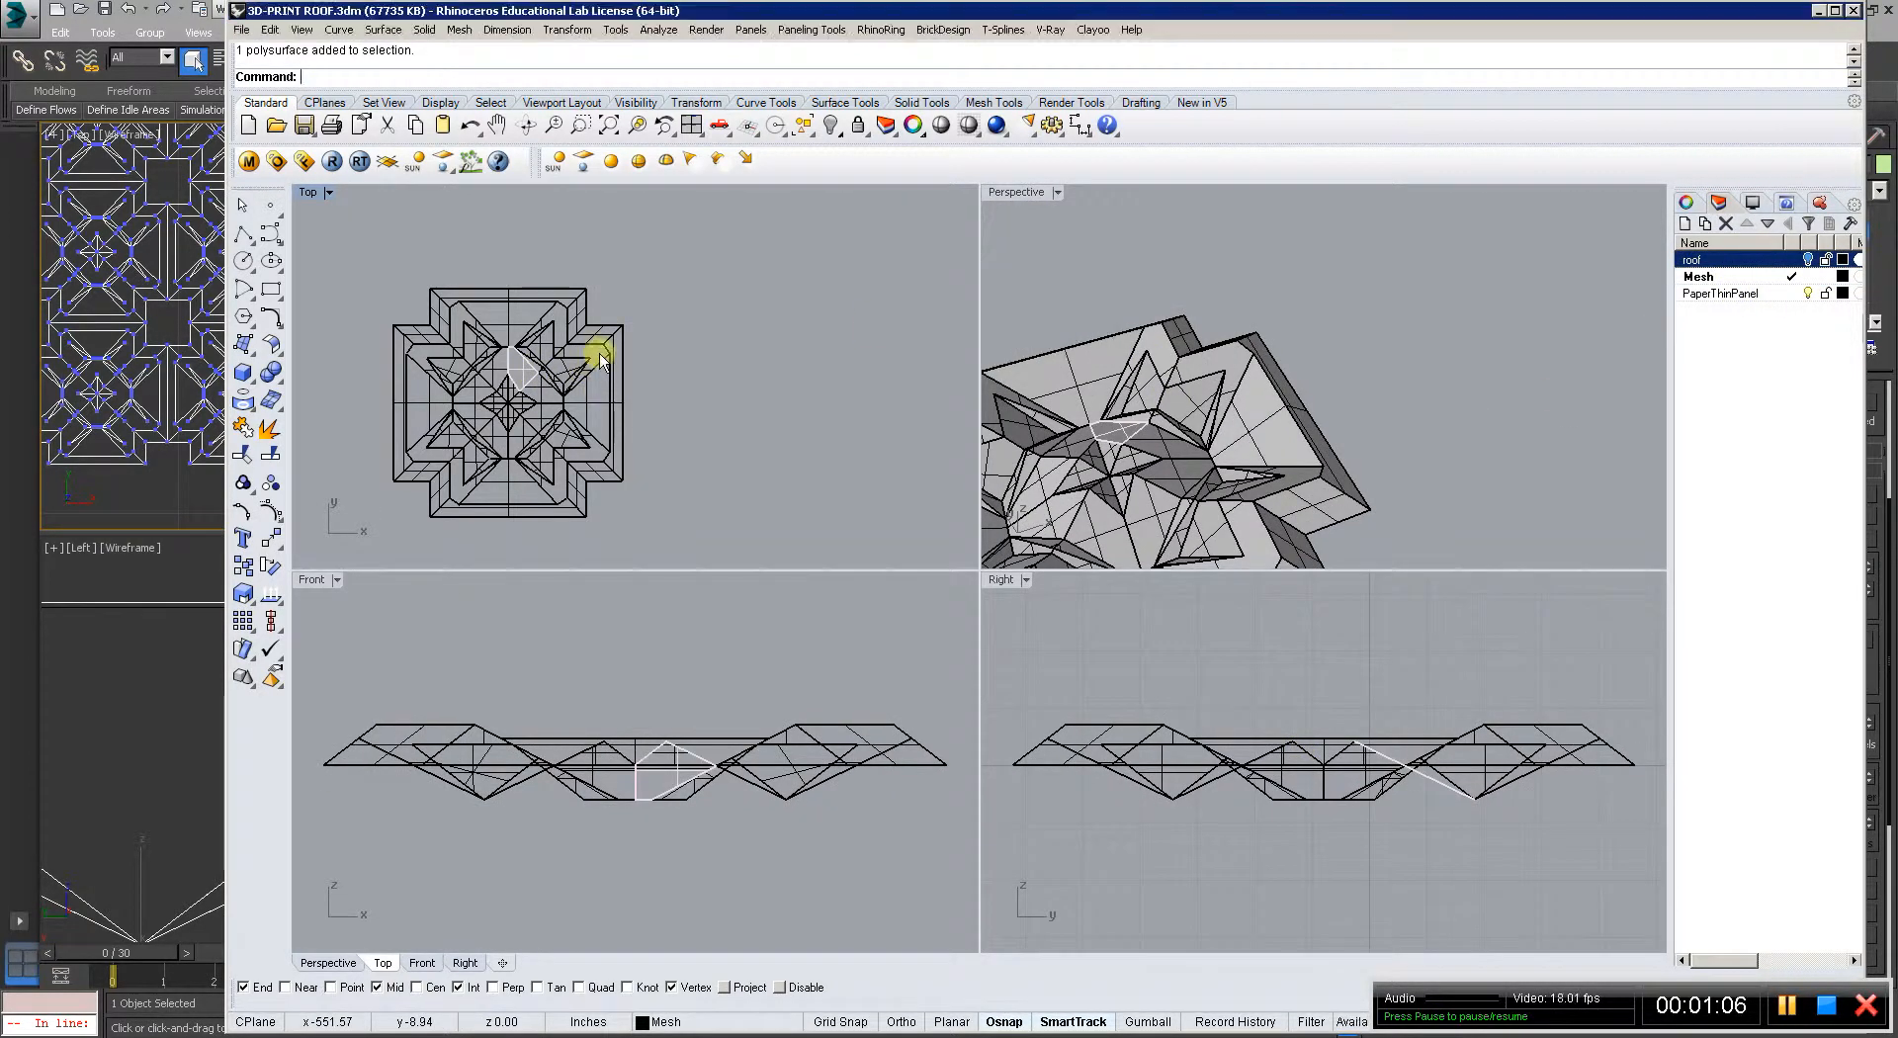
pyautogui.click(1748, 294)
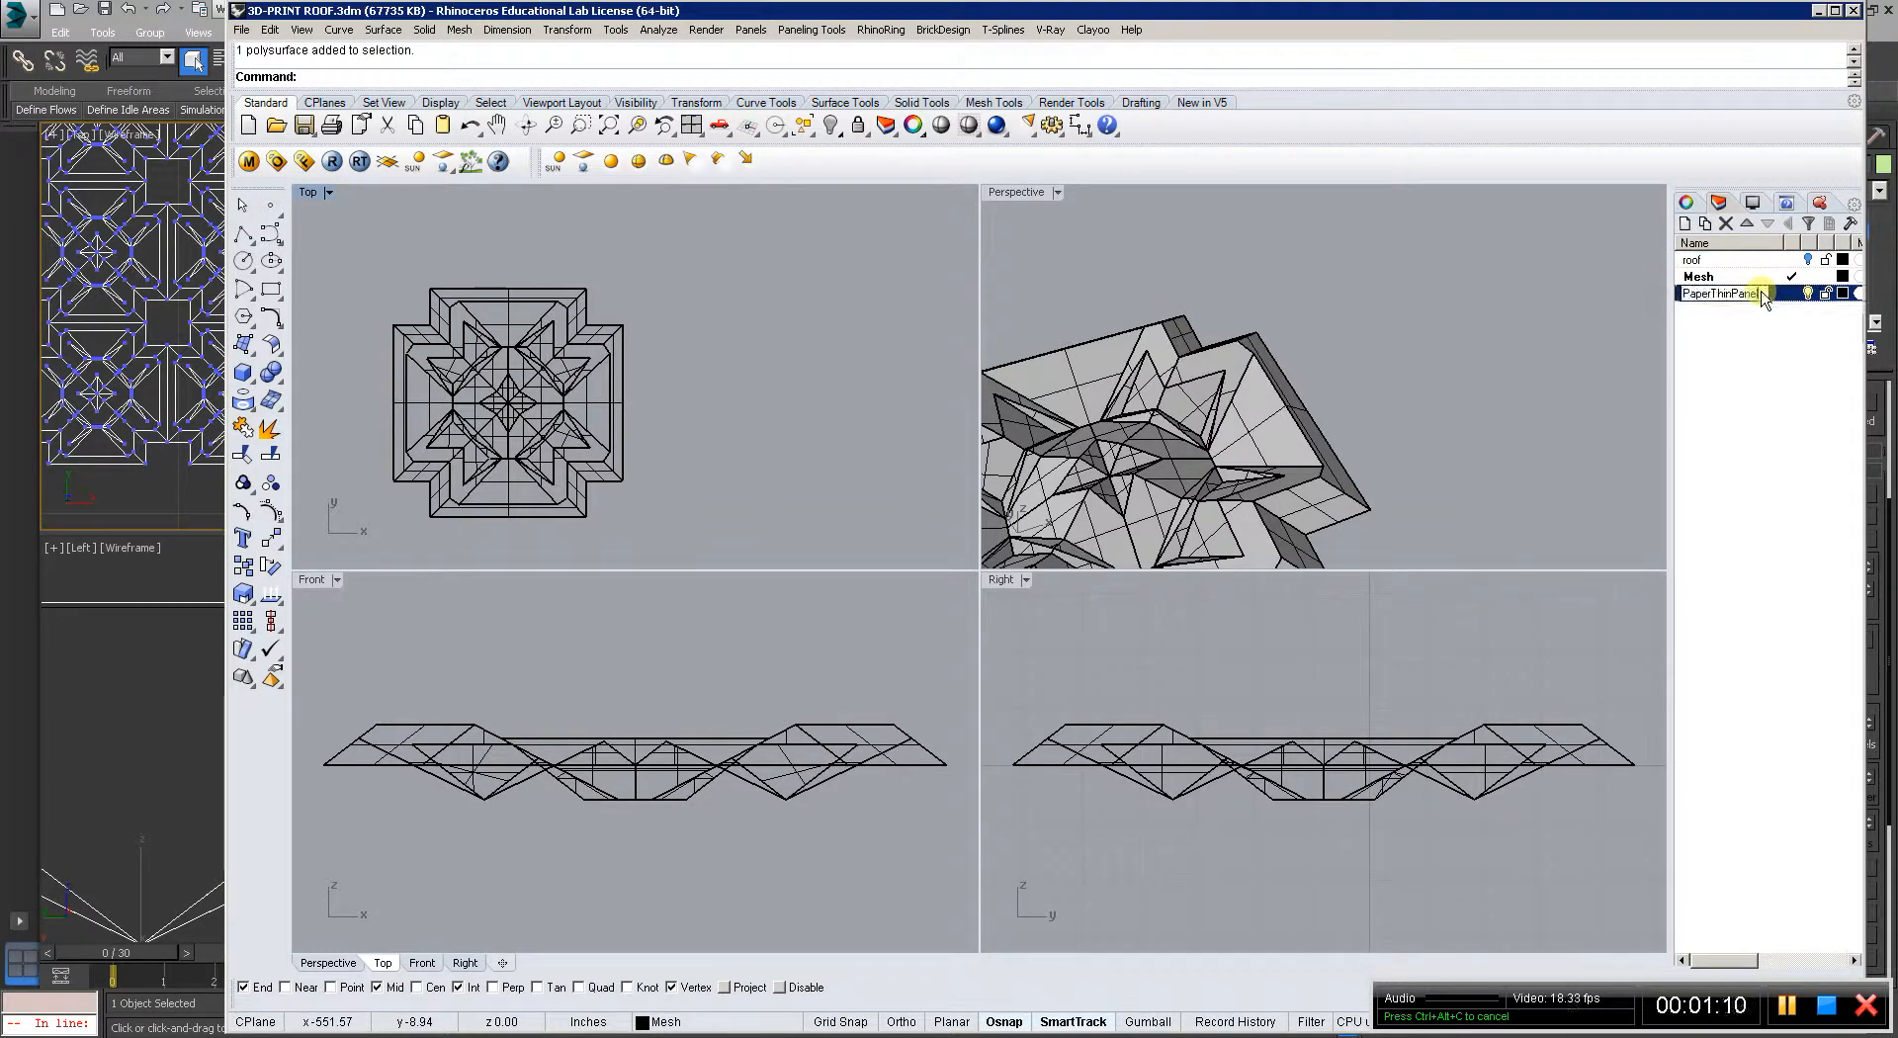
pyautogui.click(1785, 300)
# Try joining all surfaces of the thin panel, and undo the join.
pyautogui.scroll(5, 725, 356)
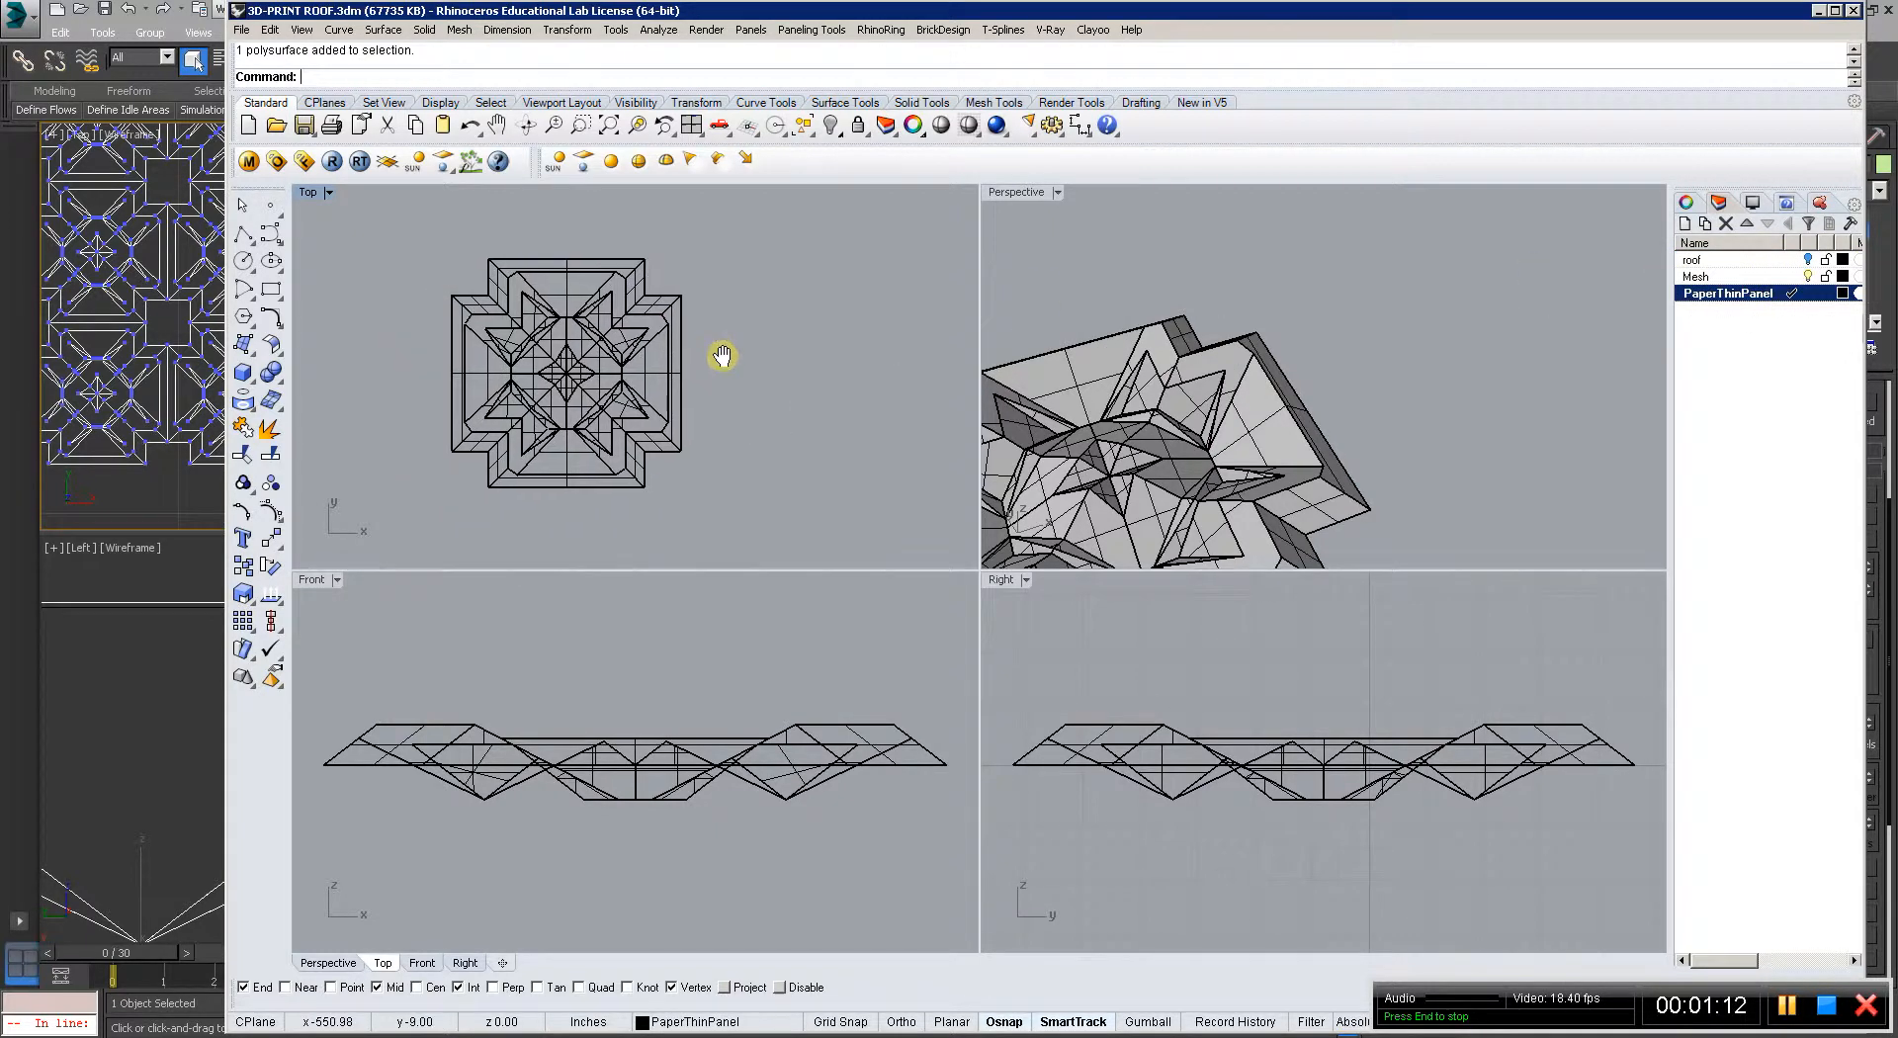
pyautogui.scroll(-5, 586, 366)
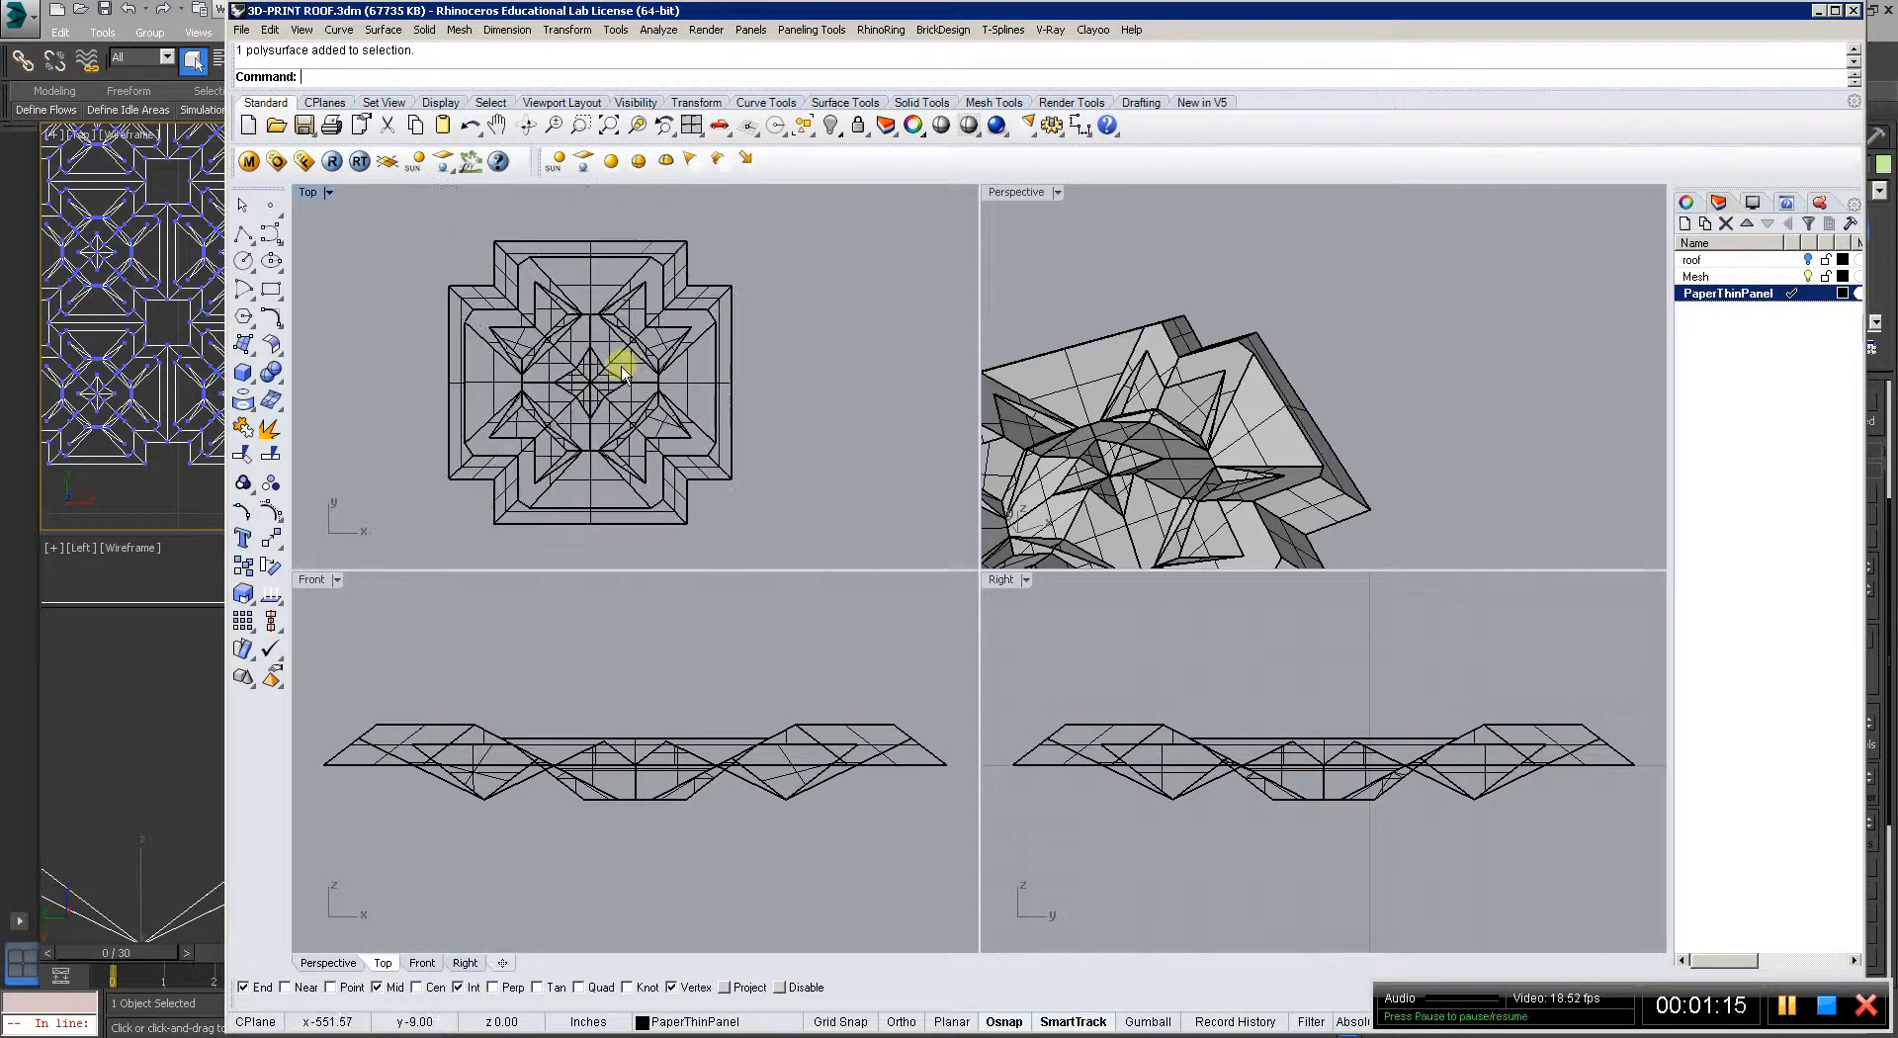
pyautogui.click(636, 356)
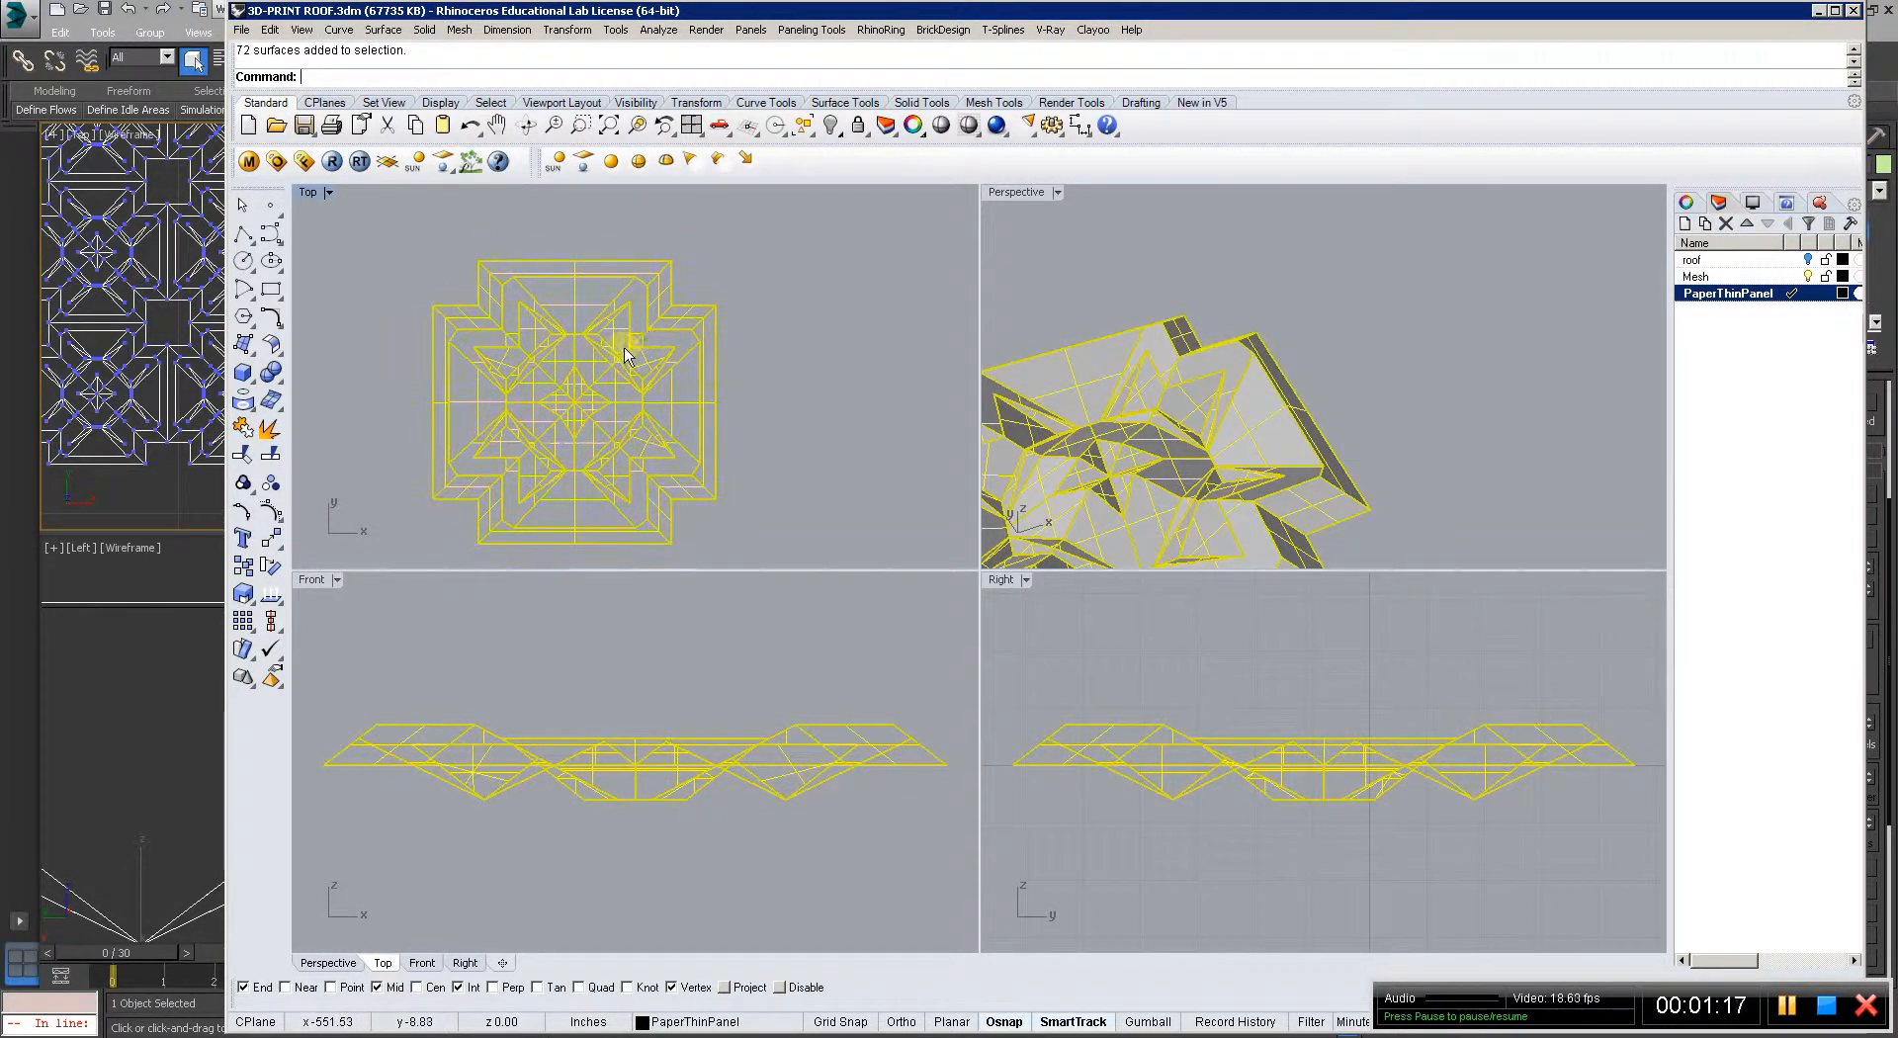
pyautogui.scroll(2, 614, 375)
pyautogui.scroll(3, 614, 373)
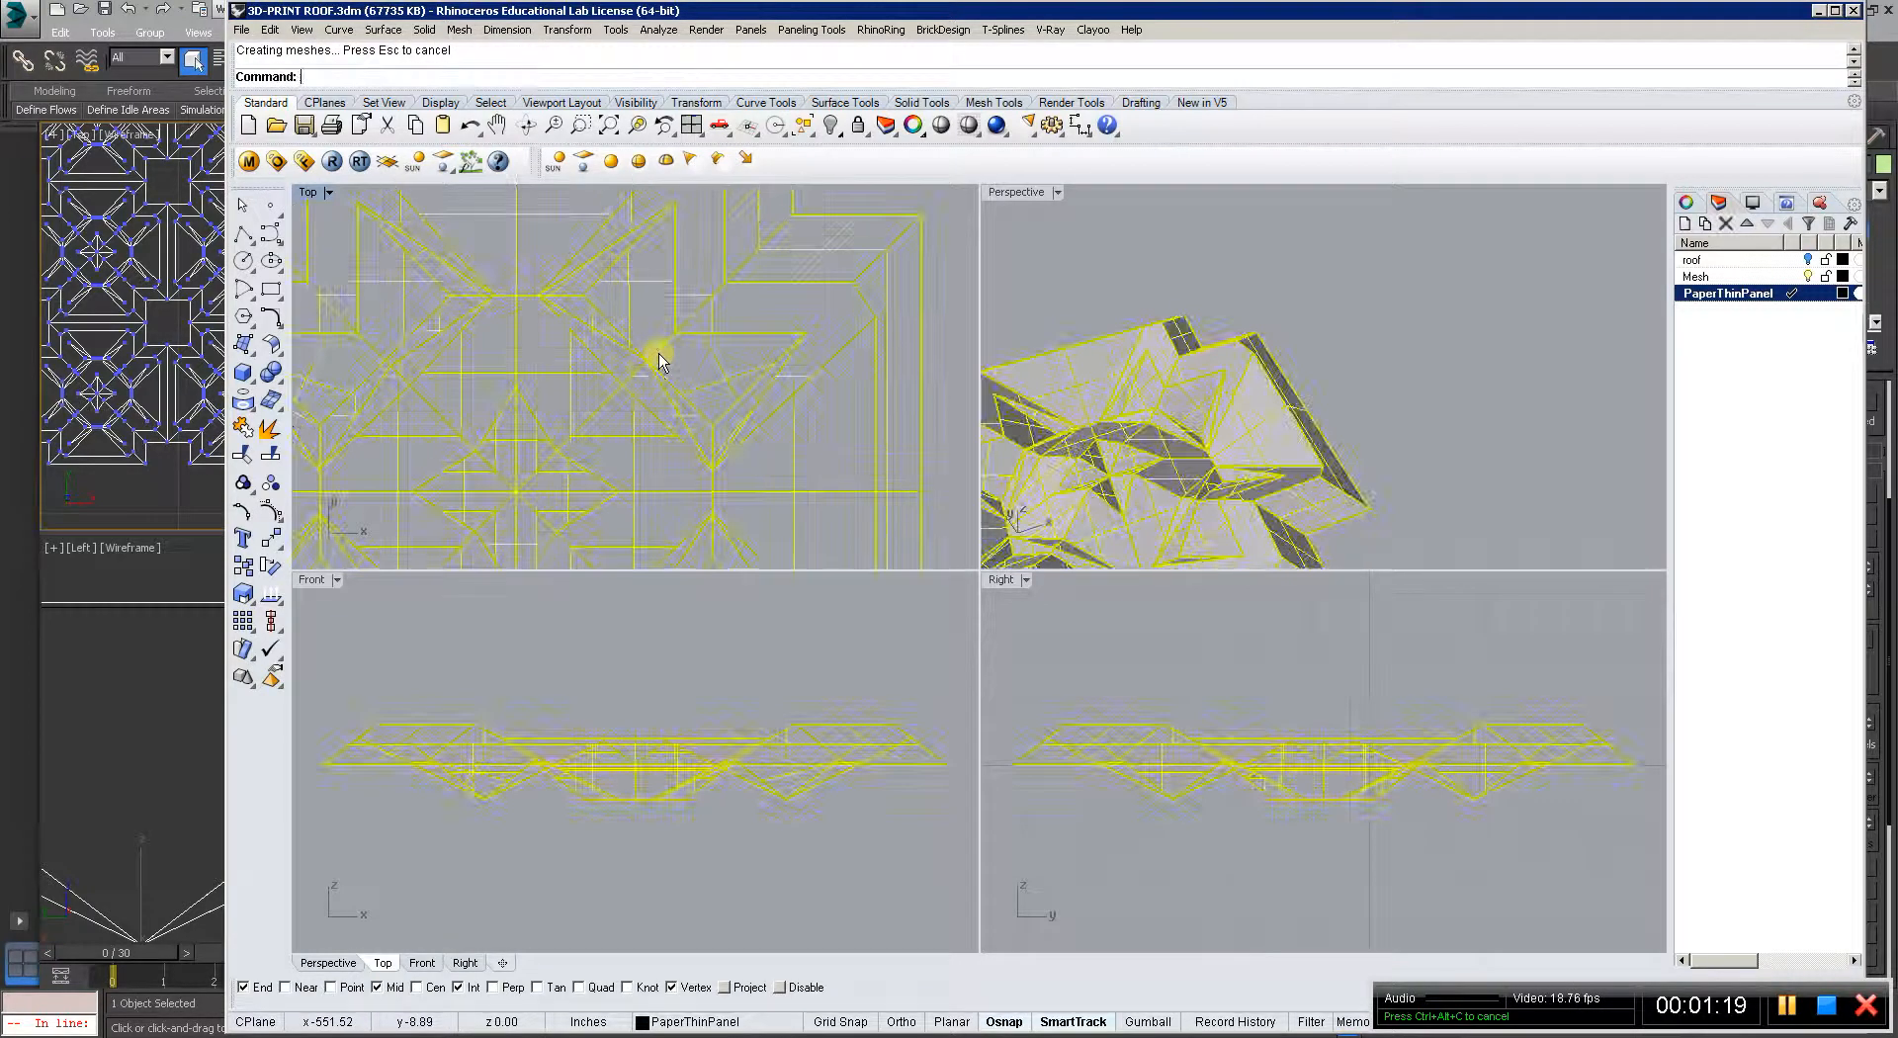
pyautogui.scroll(2, 632, 336)
pyautogui.scroll(2, 572, 322)
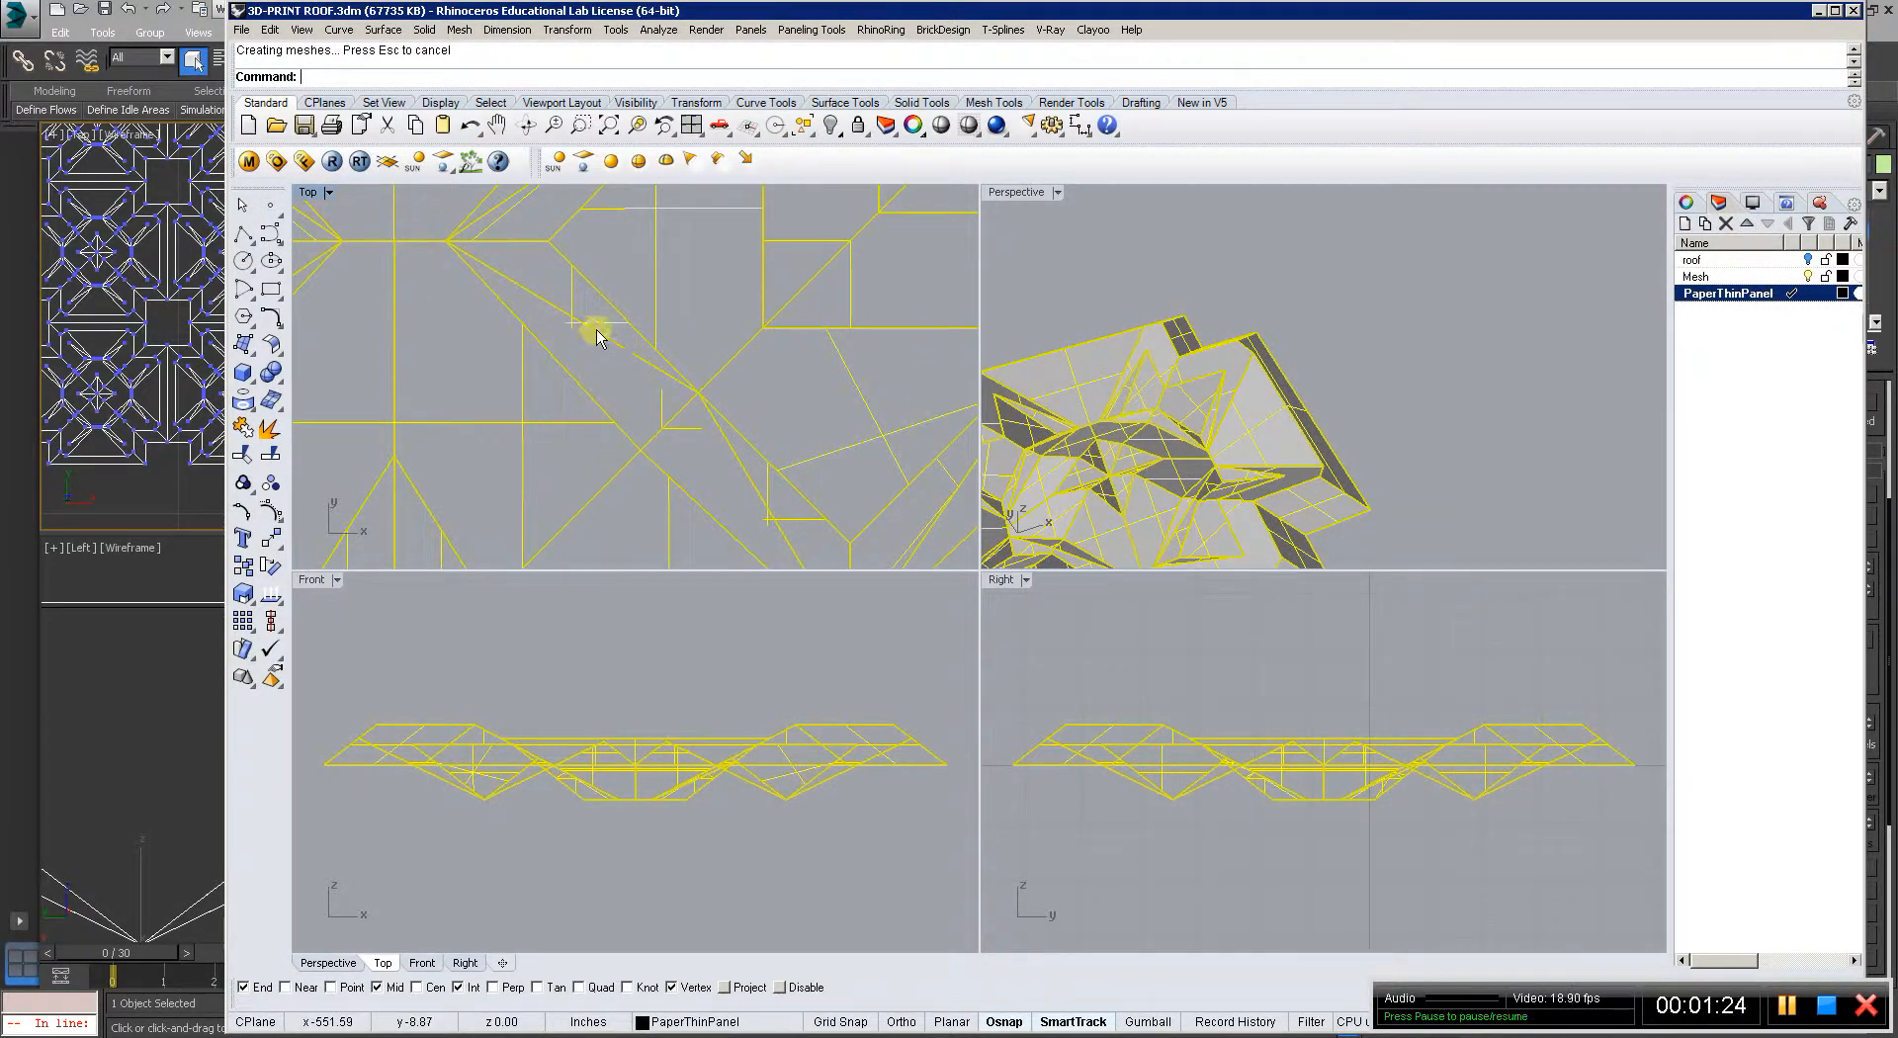
pyautogui.scroll(-4, 597, 336)
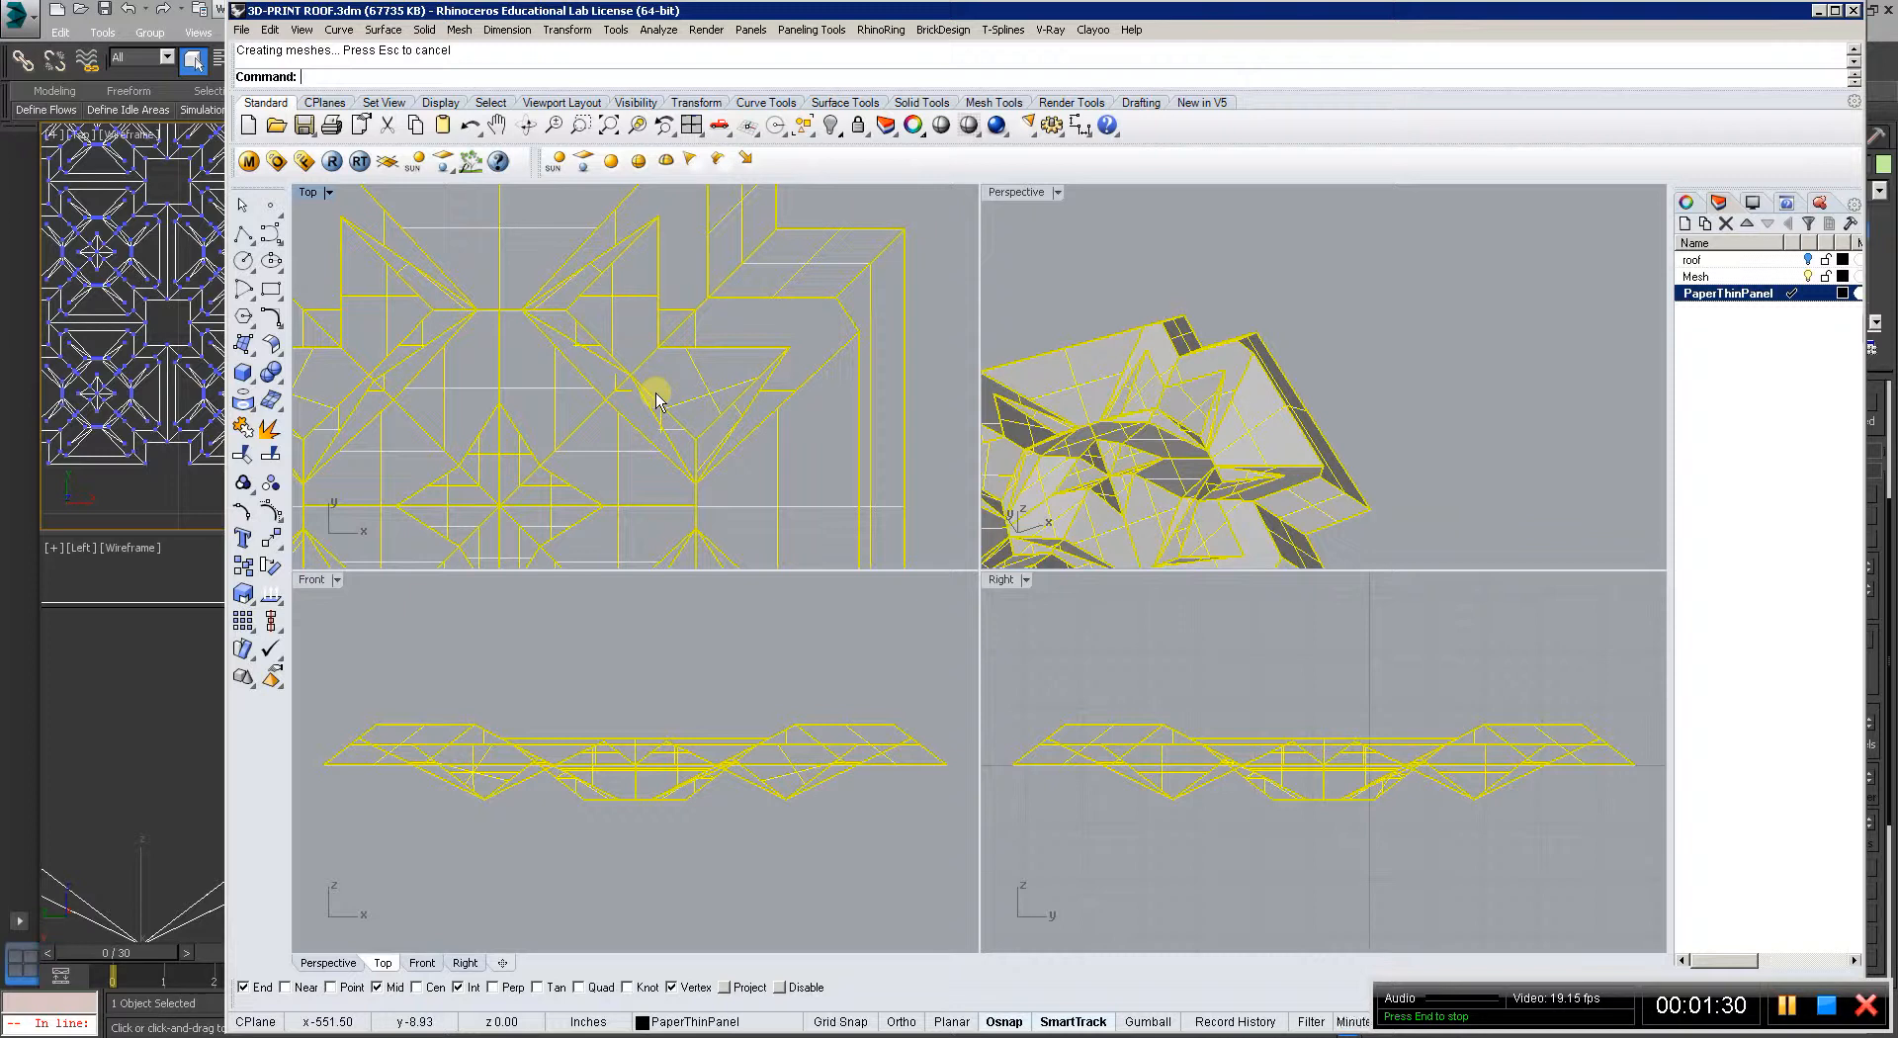
pyautogui.scroll(5, 575, 335)
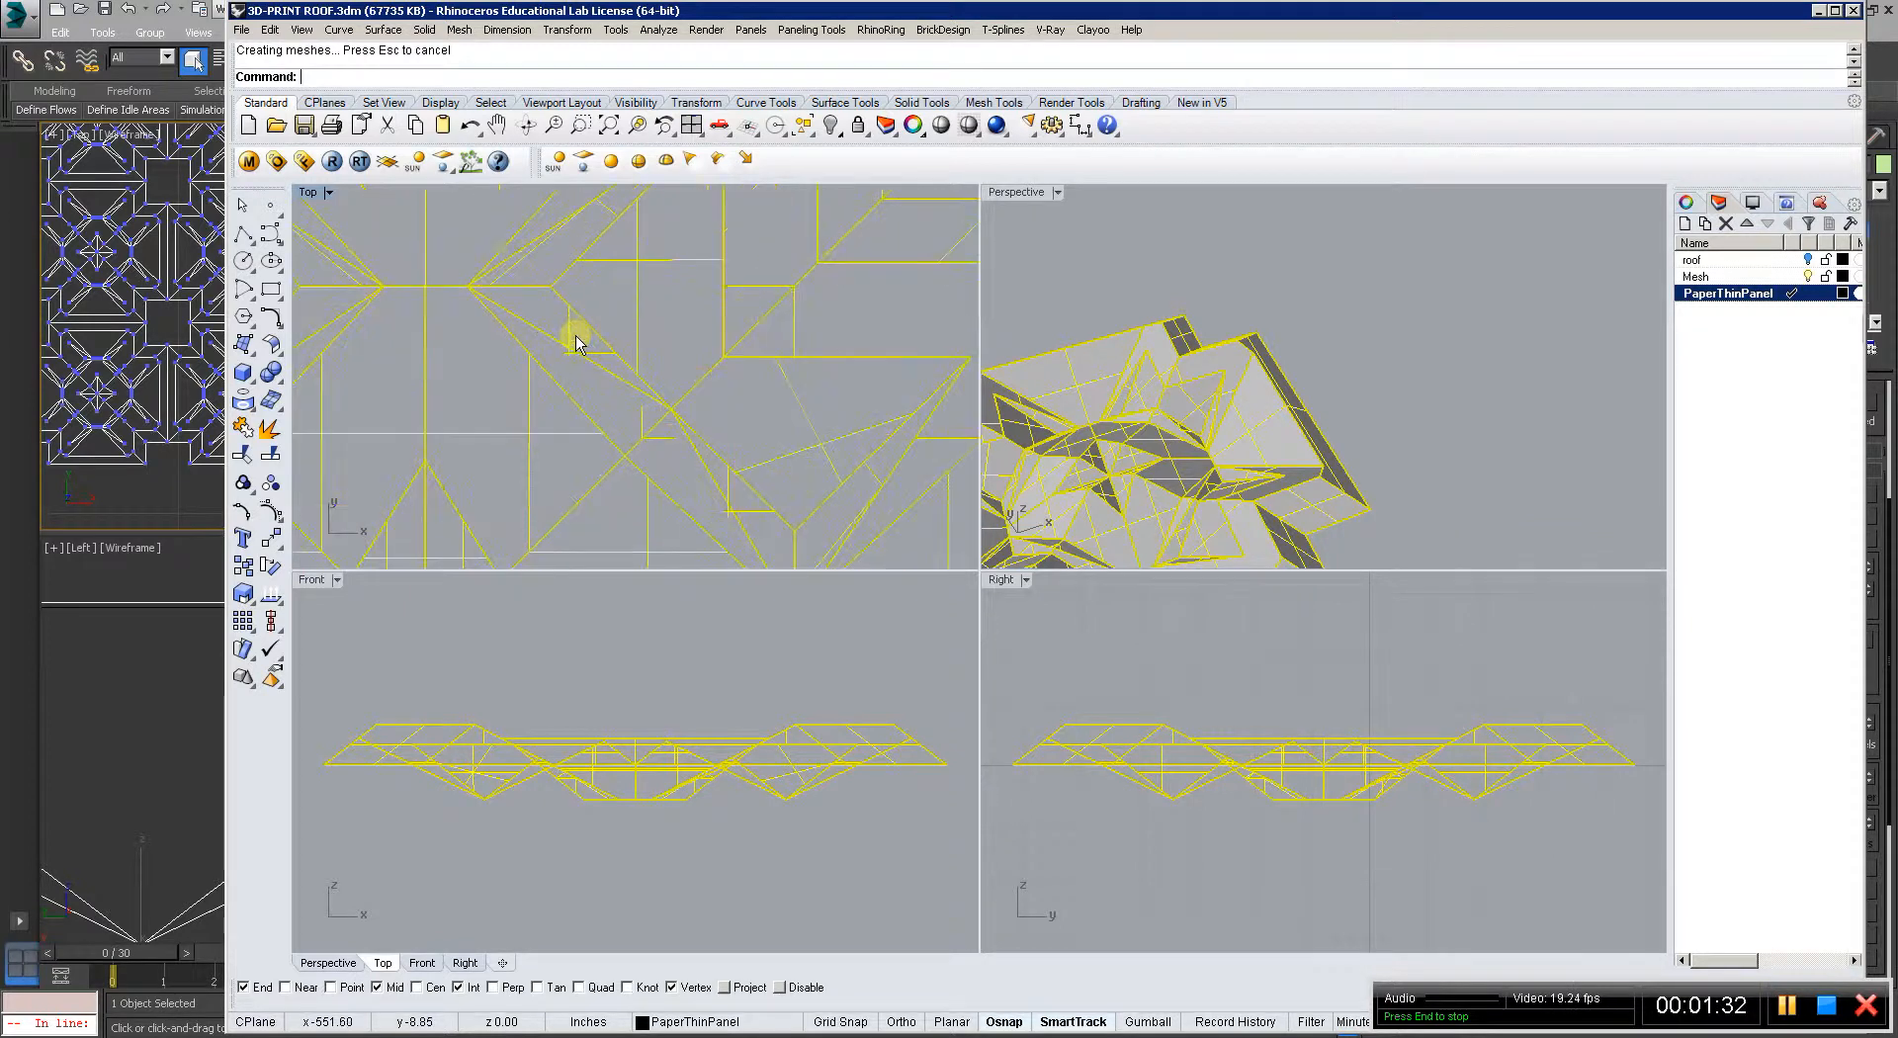
pyautogui.hotkey('ctrl', 'z')
# Convert the selected panel surfaces to polygon meshes using the fewest-polygons setting, and hide the source surfaces.
pyautogui.scroll(-8, 615, 371)
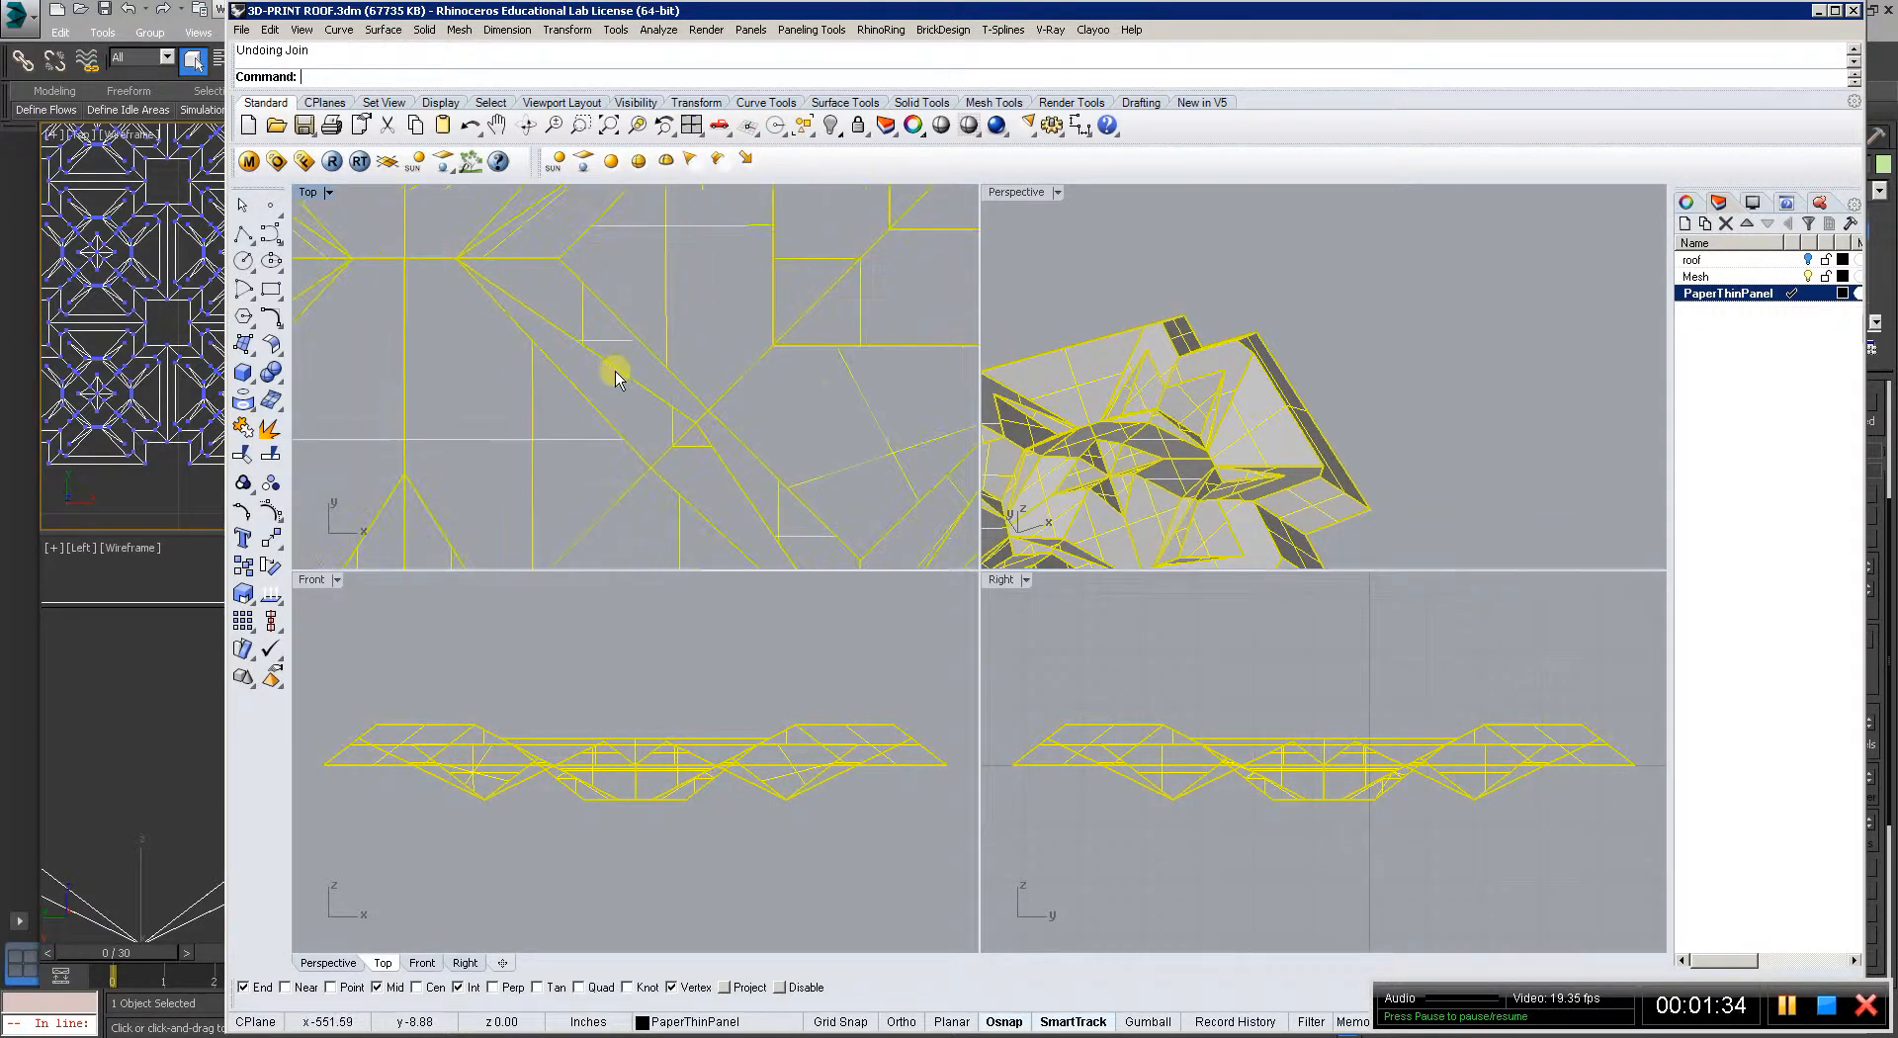
pyautogui.scroll(-4, 702, 370)
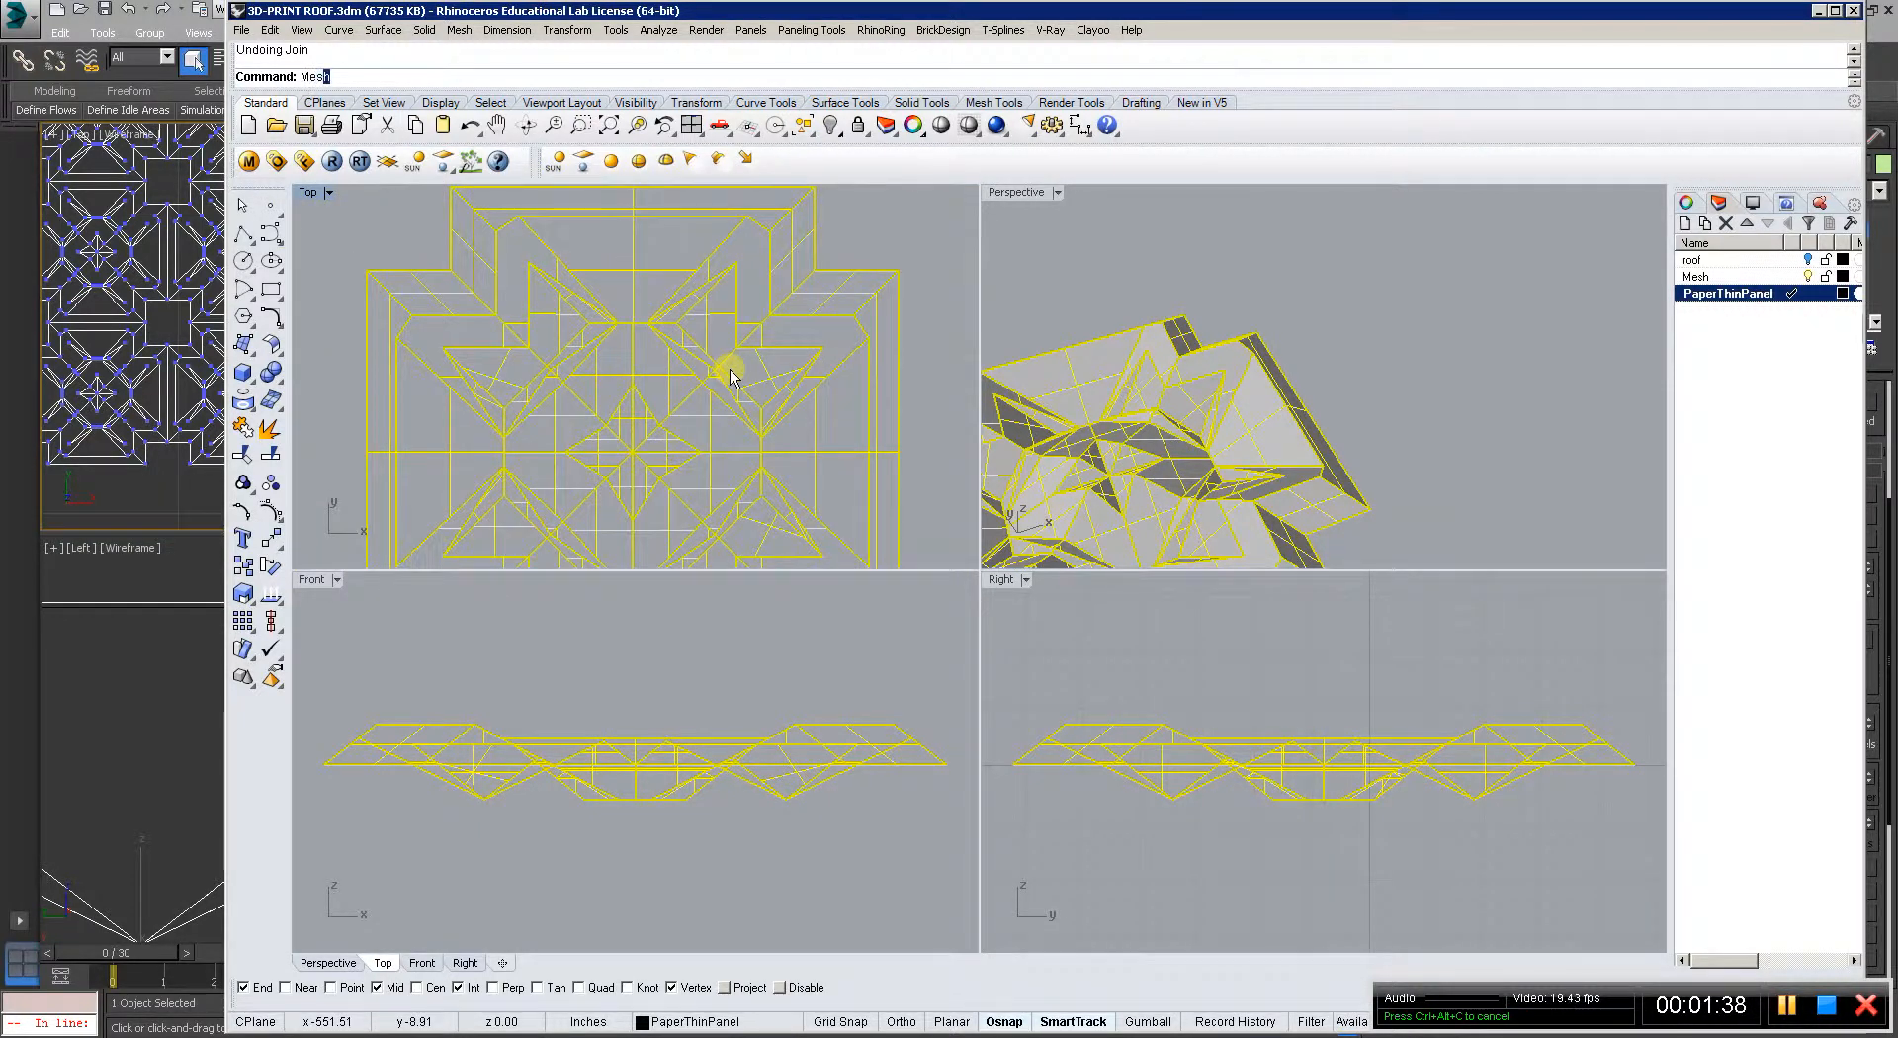
pyautogui.press('Return')
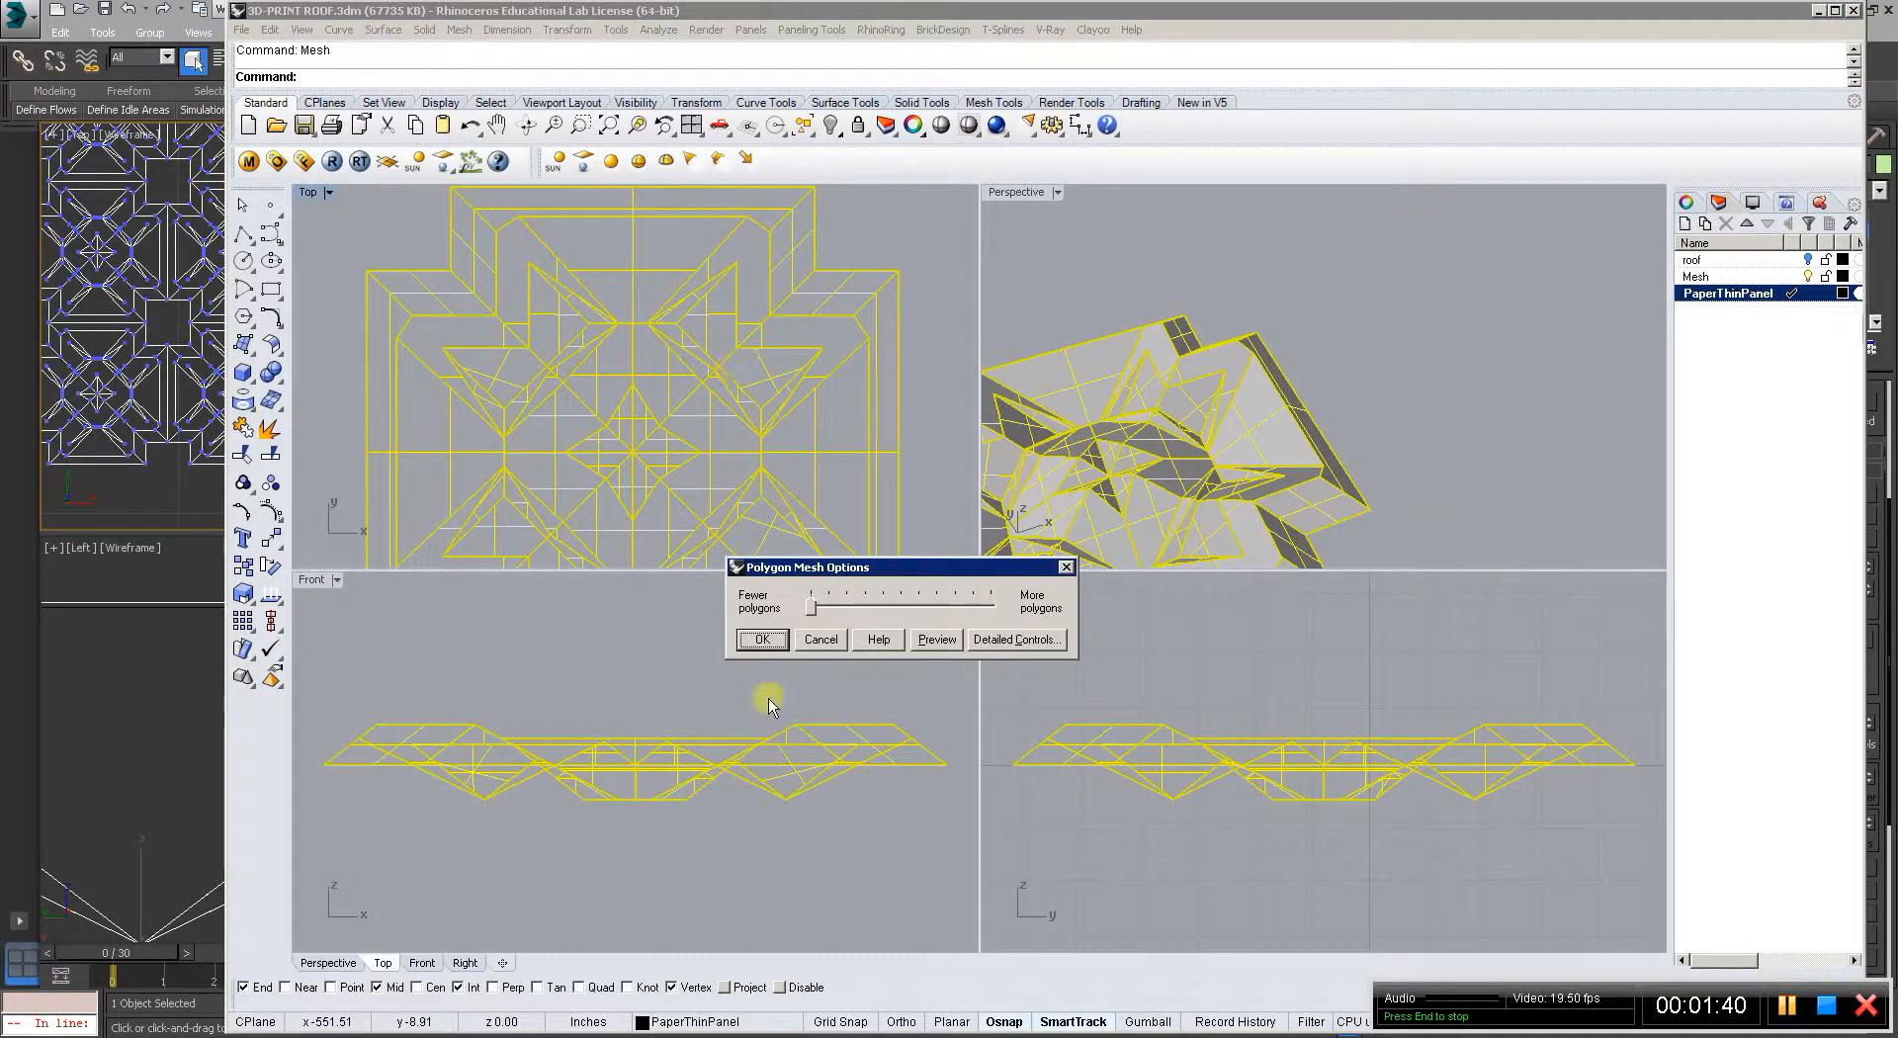
pyautogui.click(763, 638)
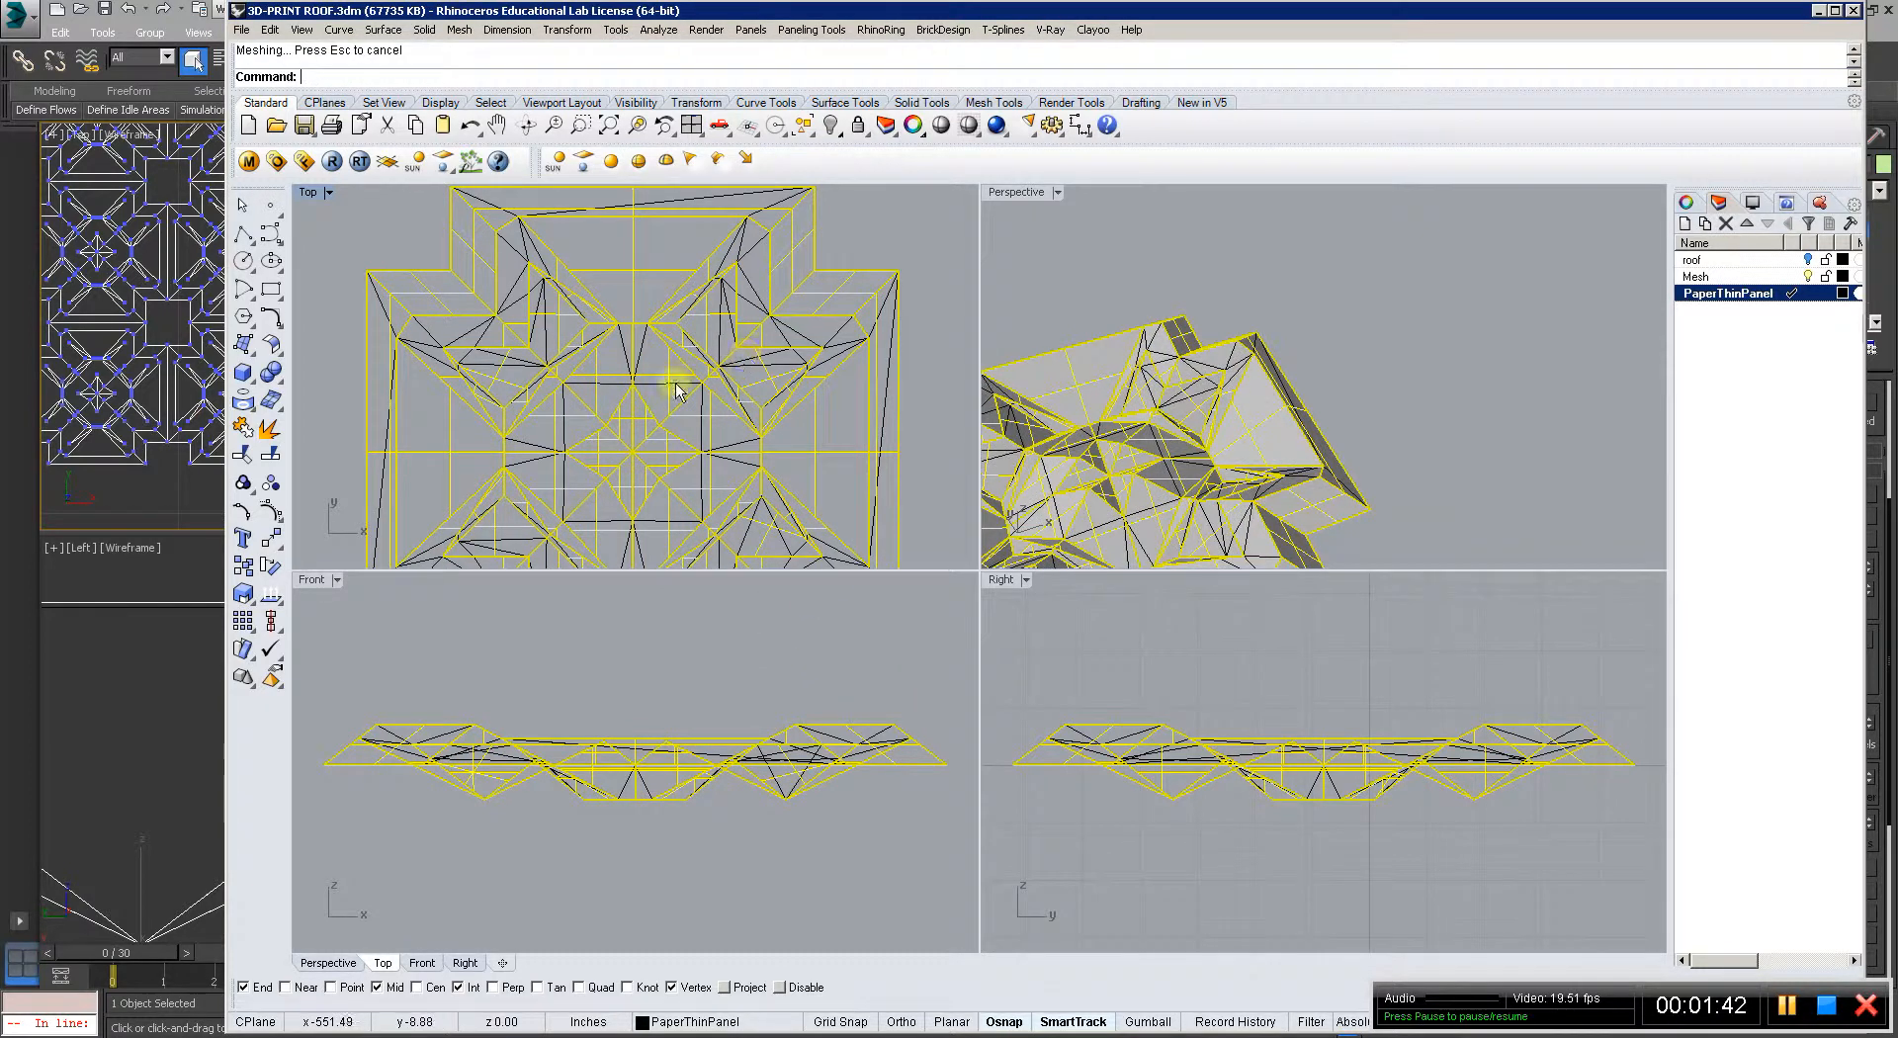
pyautogui.scroll(-4, 675, 392)
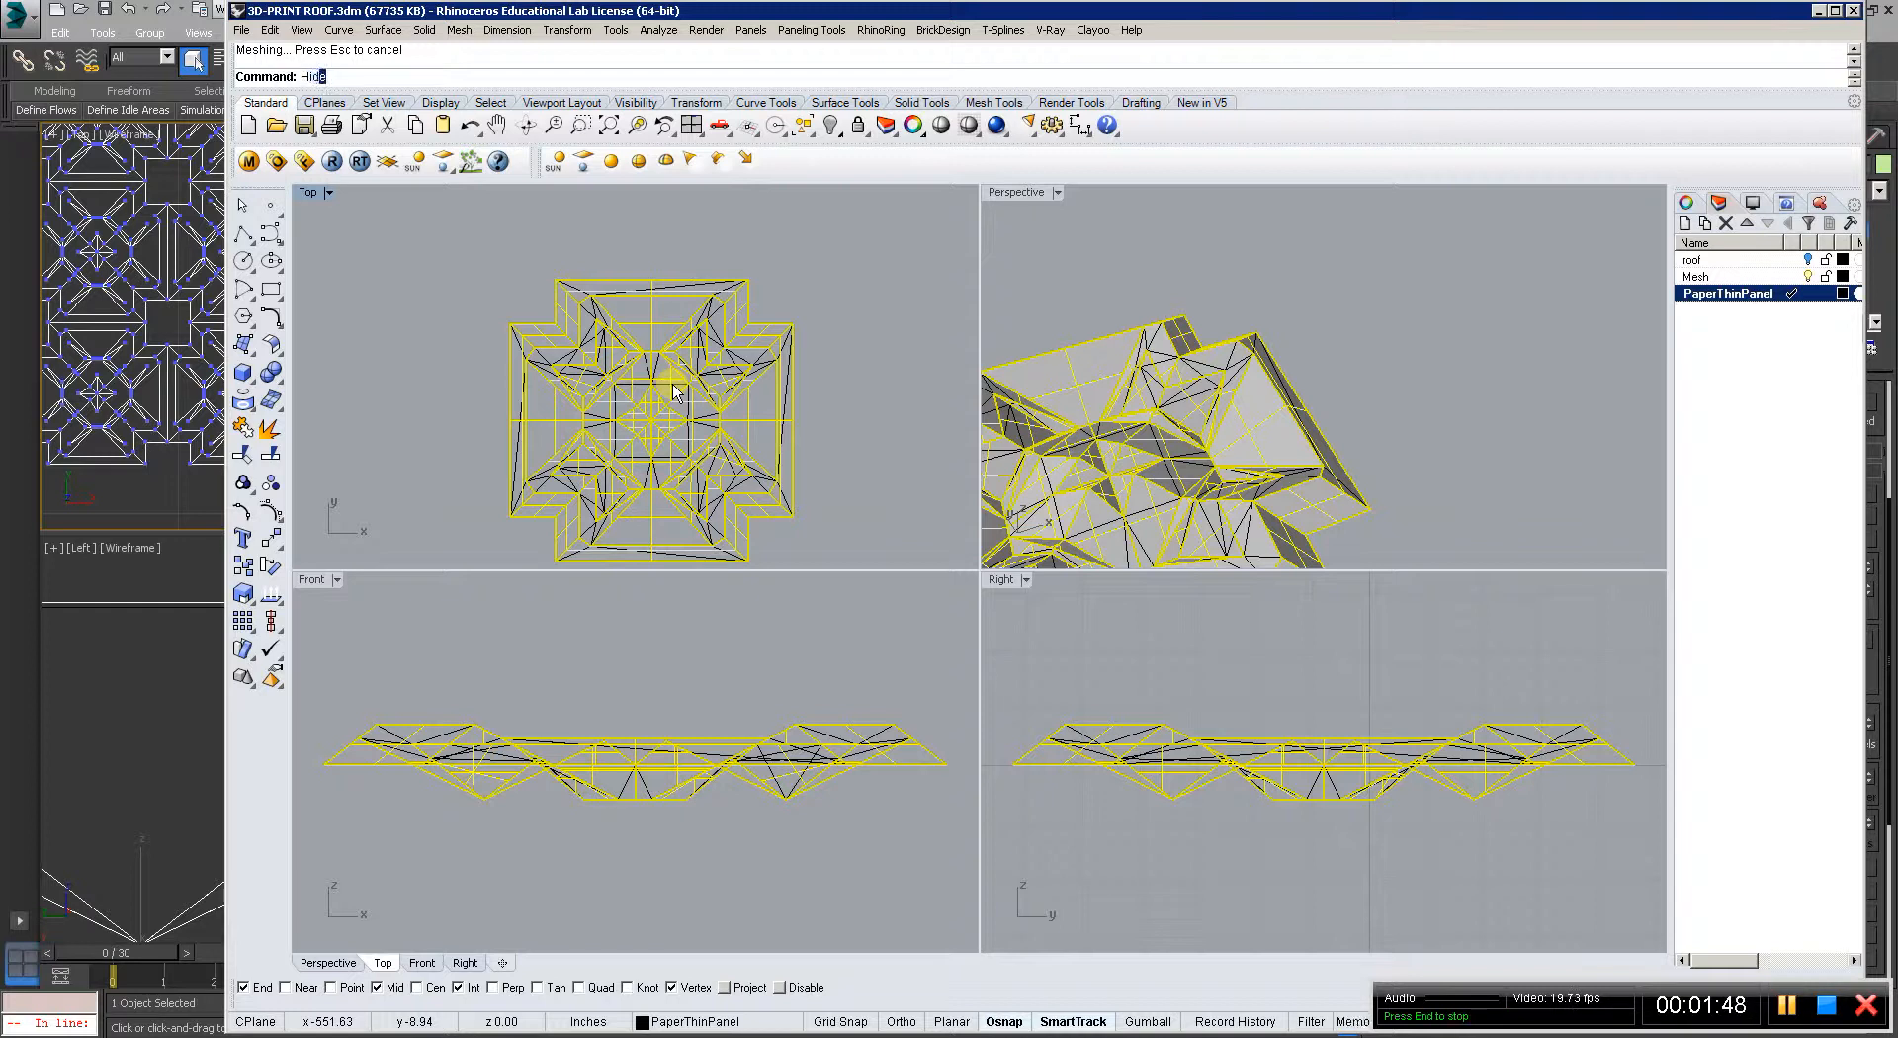
pyautogui.rightClick(675, 392)
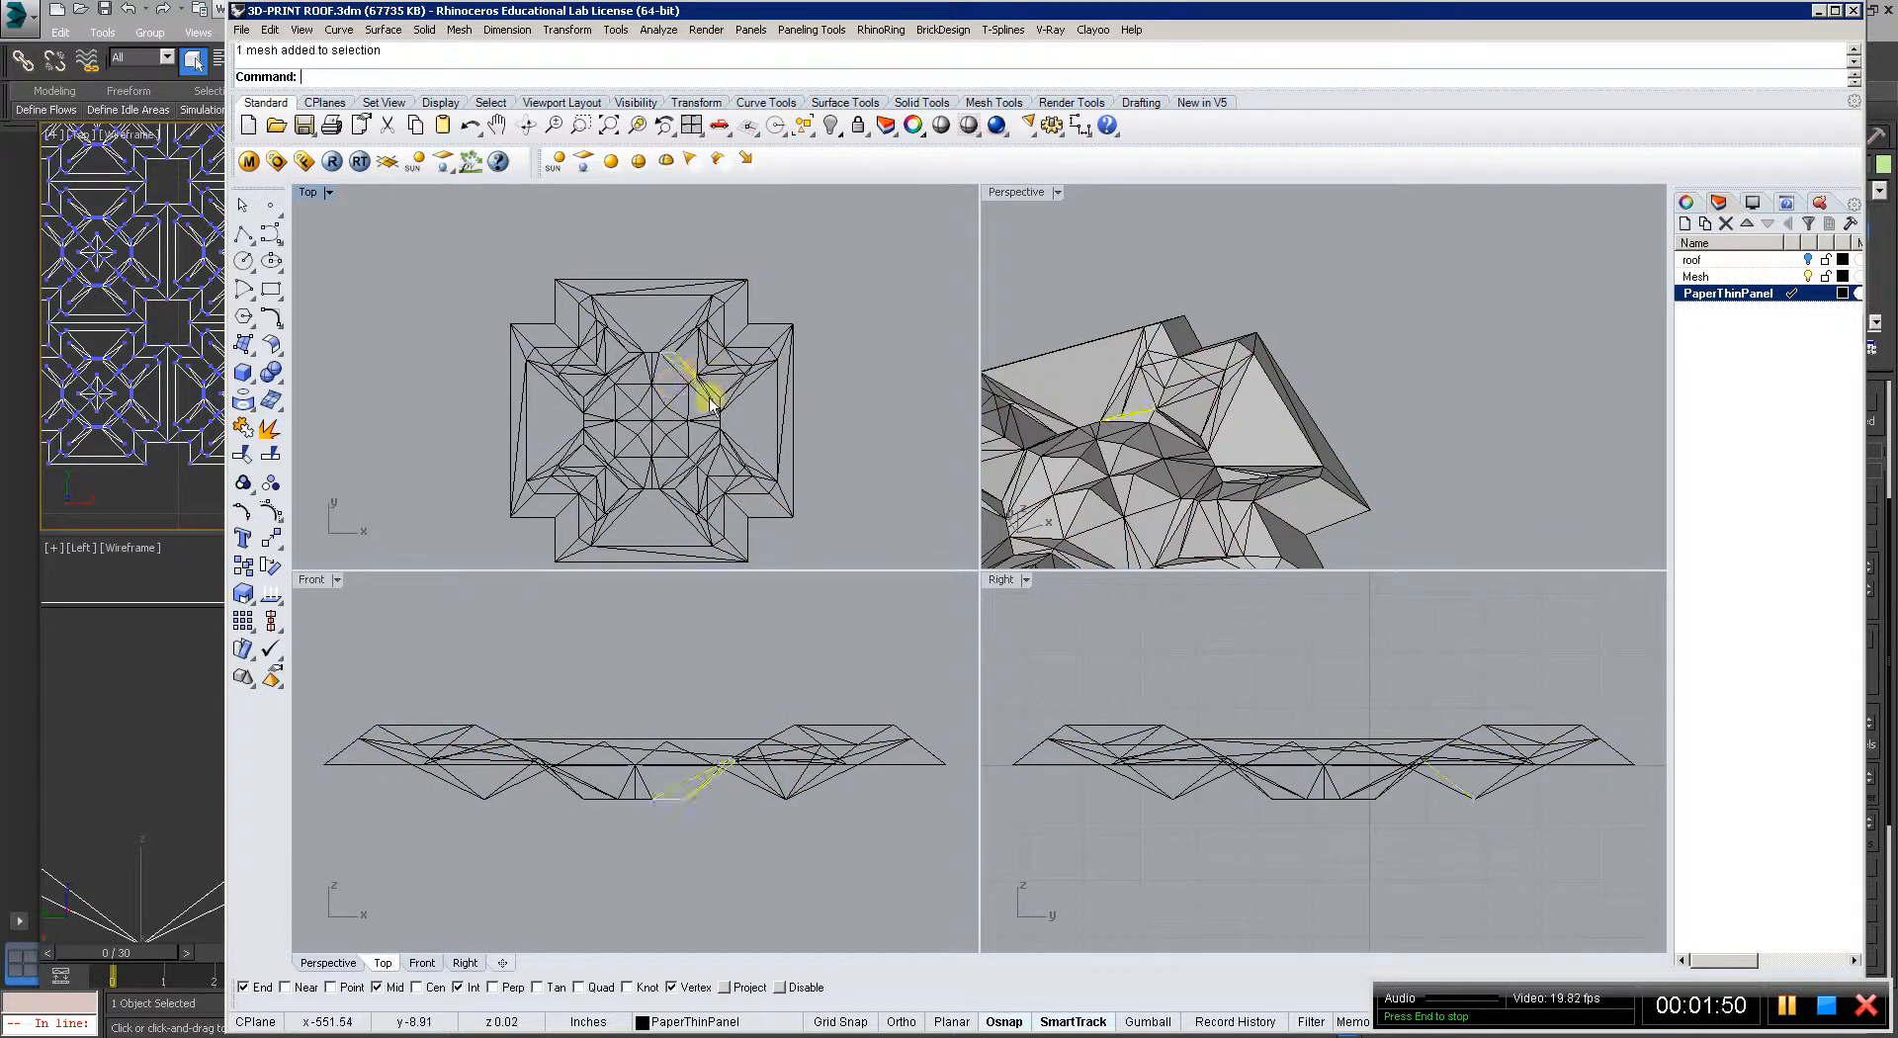
# Select all the separate panel meshes and join them into a single mesh.
pyautogui.click(710, 373)
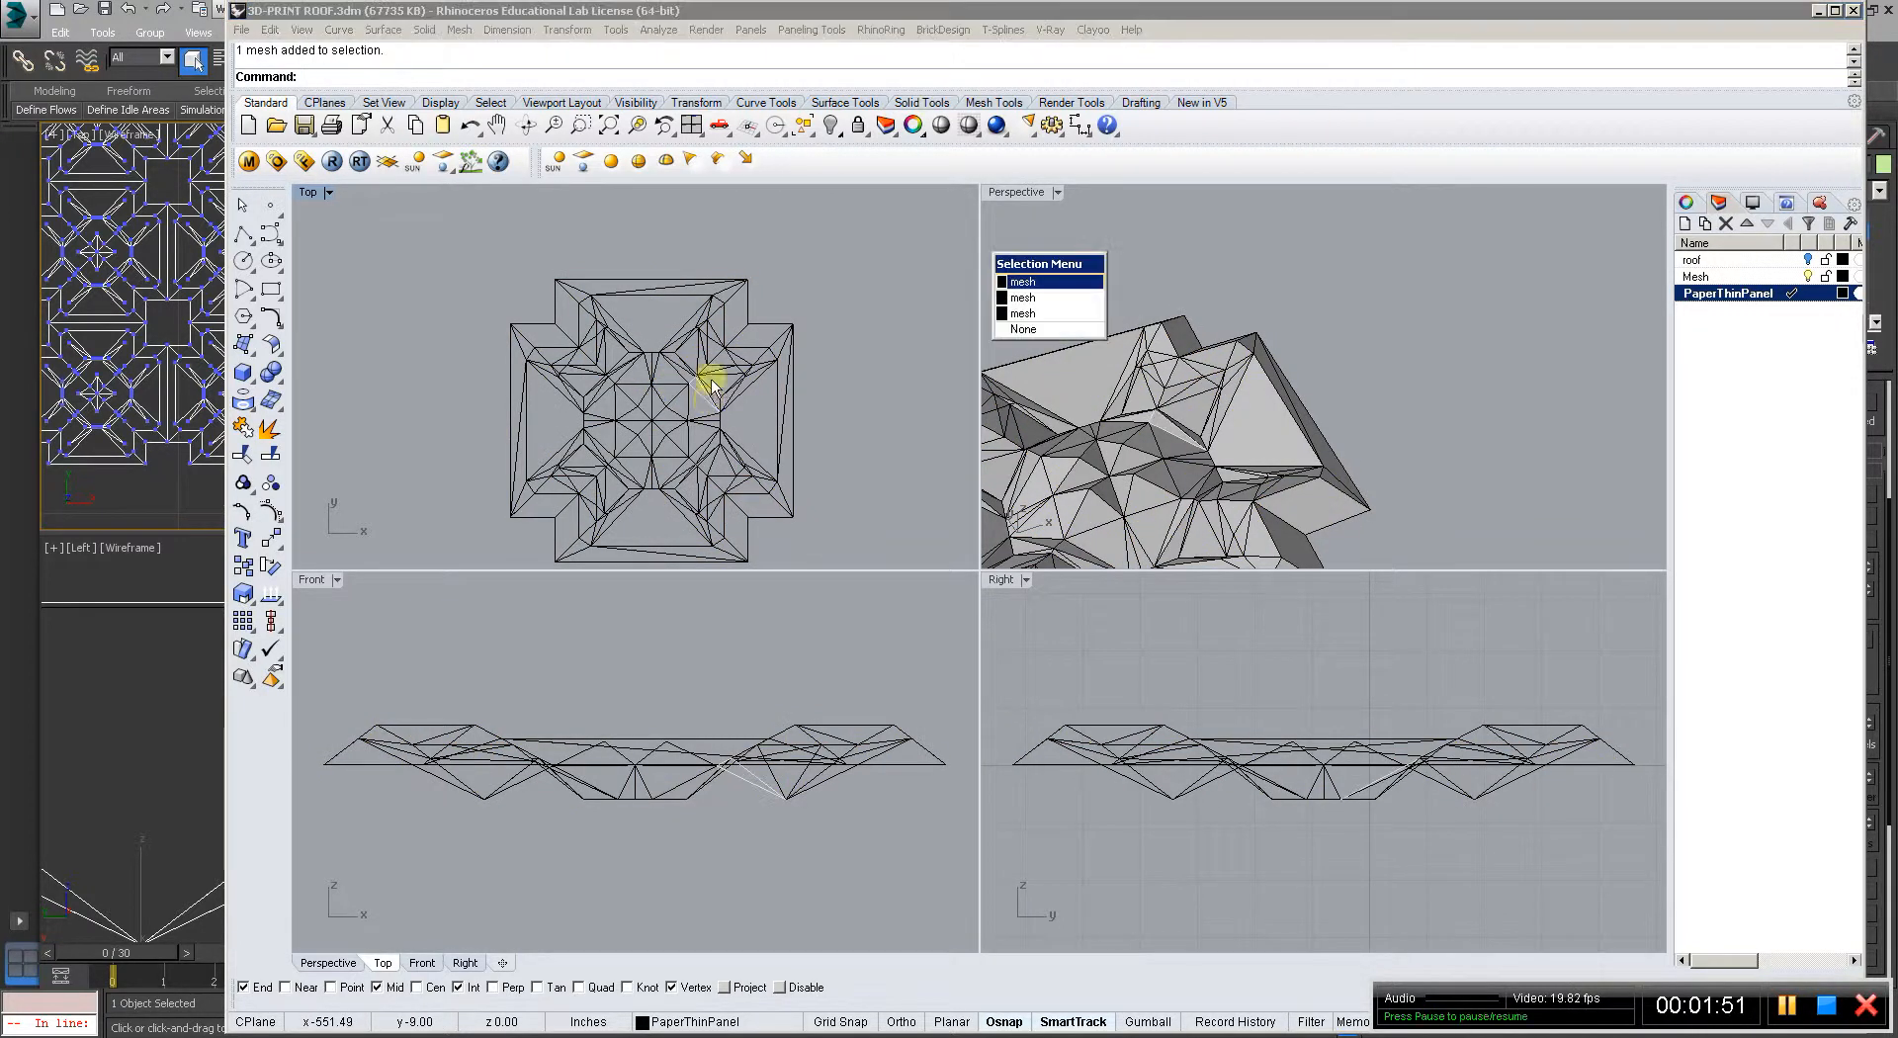
pyautogui.click(827, 269)
pyautogui.moveTo(822, 264); pyautogui.dragTo(441, 577)
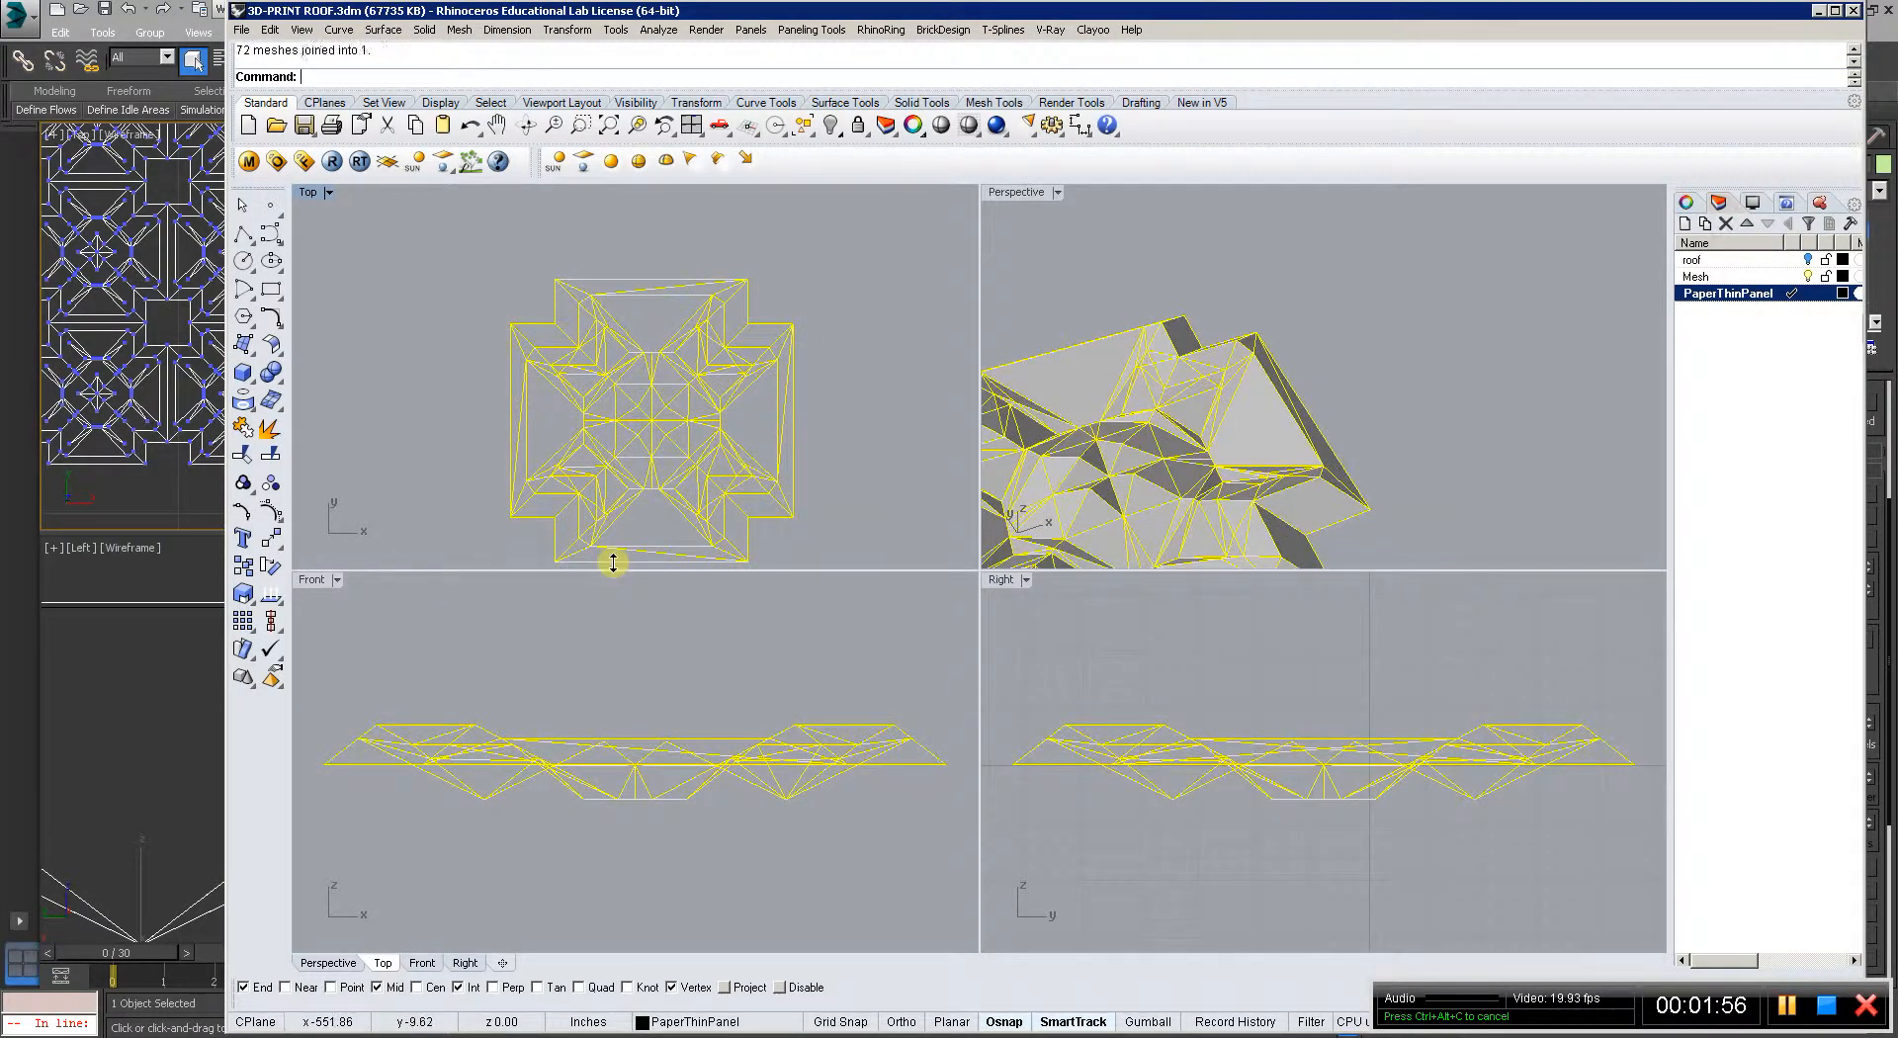
# Examine the joined mesh's triangulation and edges up close around the outer rim and the centre of the panel.
pyautogui.moveTo(641, 373); pyautogui.dragTo(633, 345, button='right')
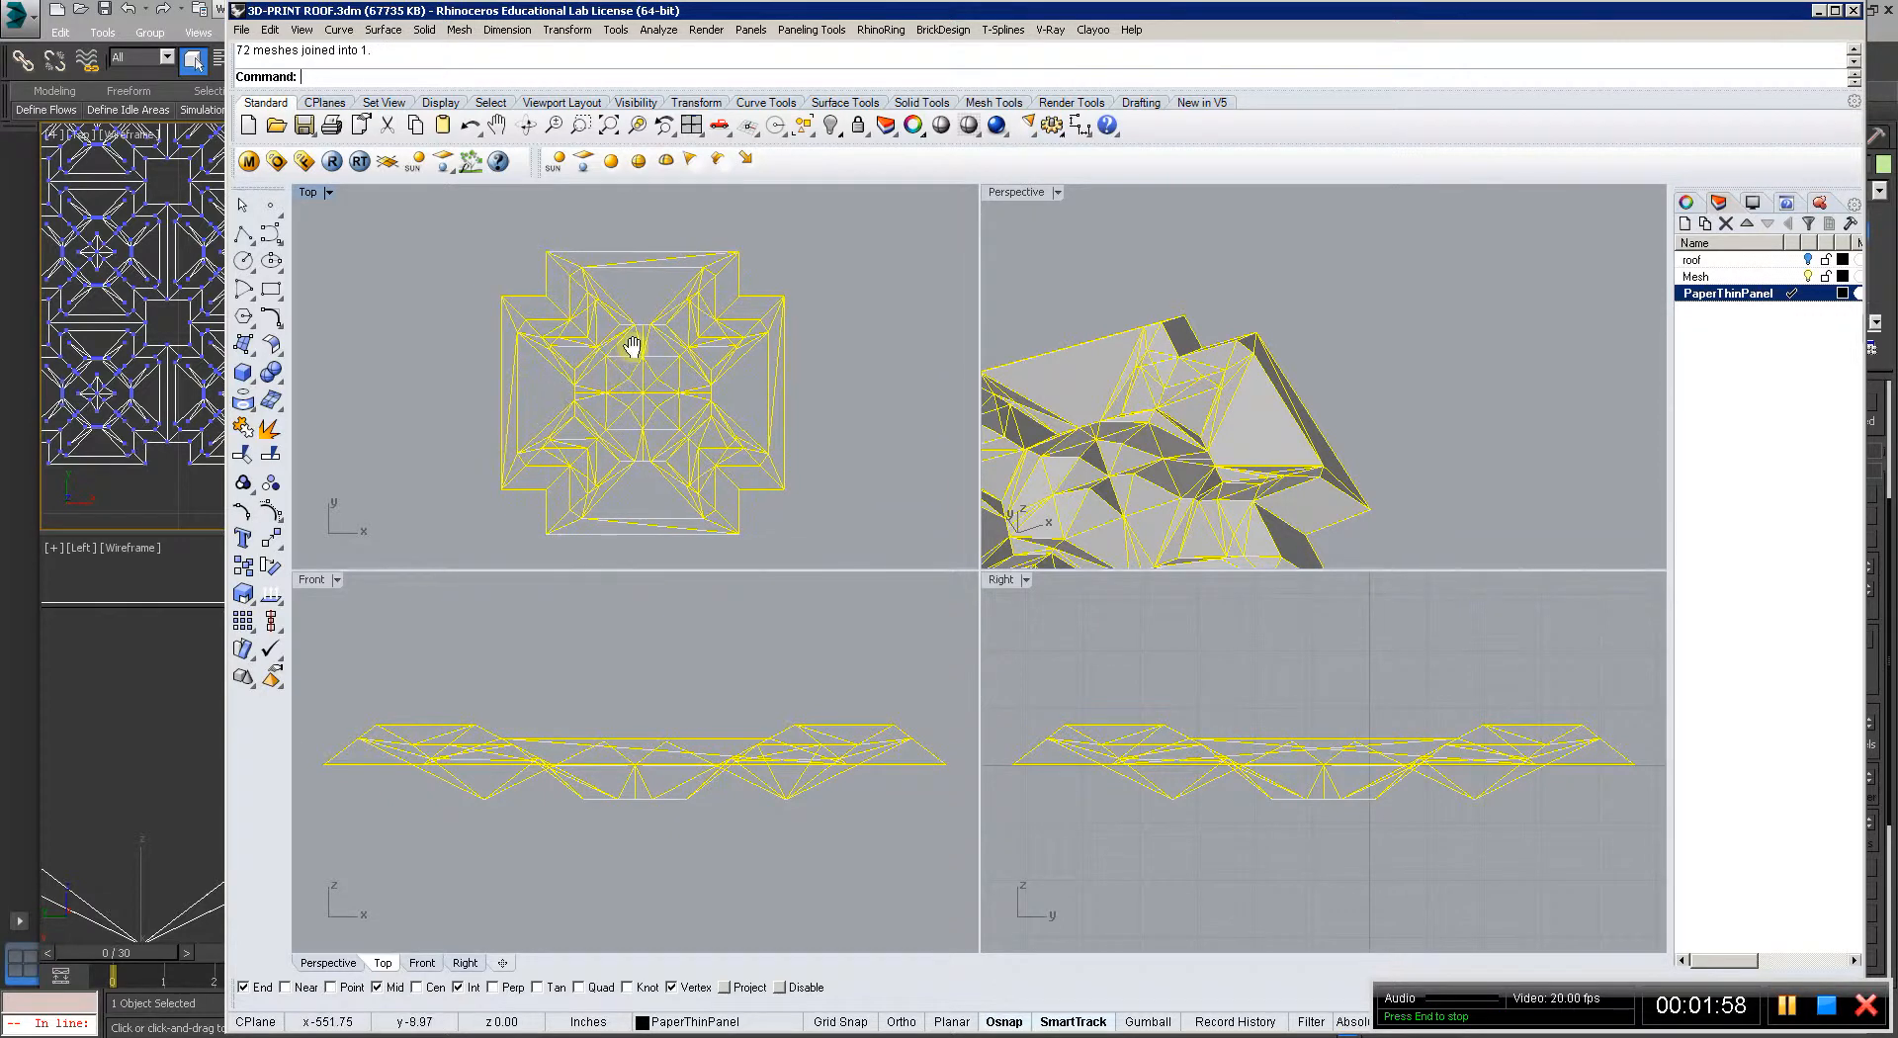
pyautogui.scroll(8, 632, 345)
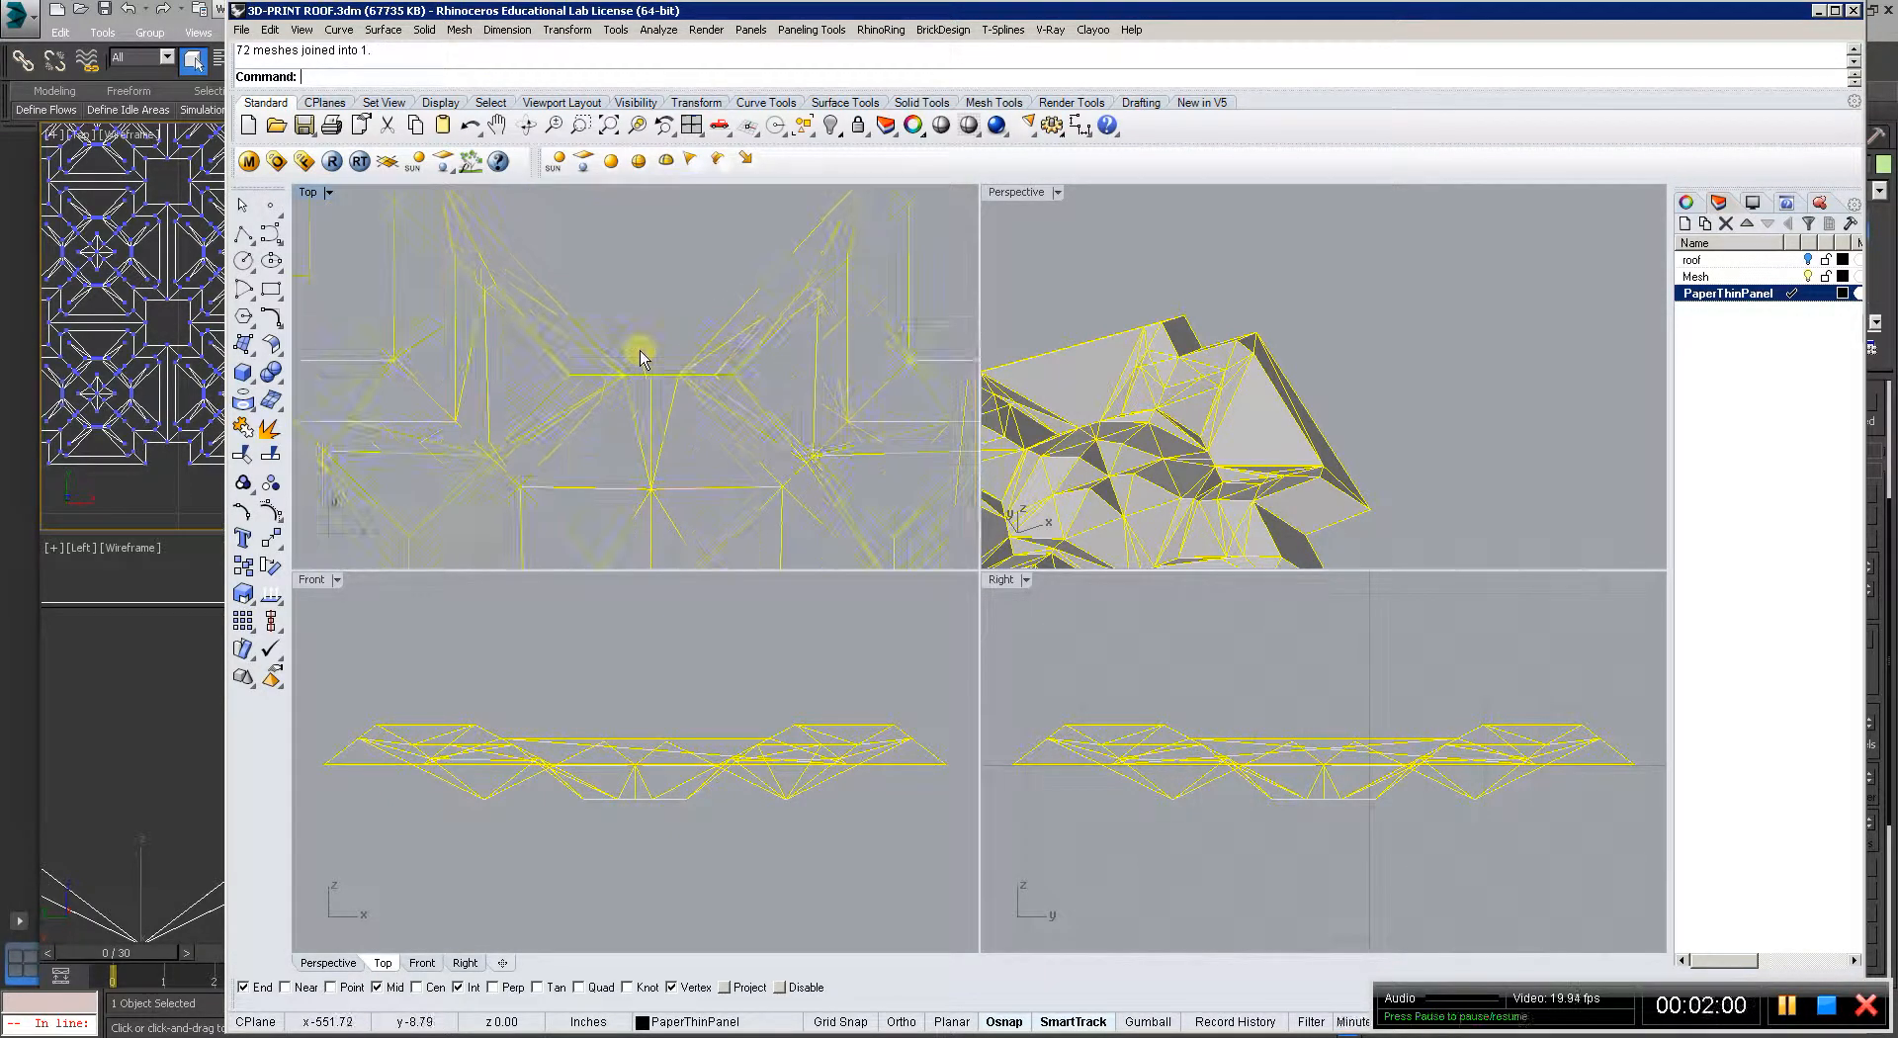
pyautogui.scroll(4, 642, 361)
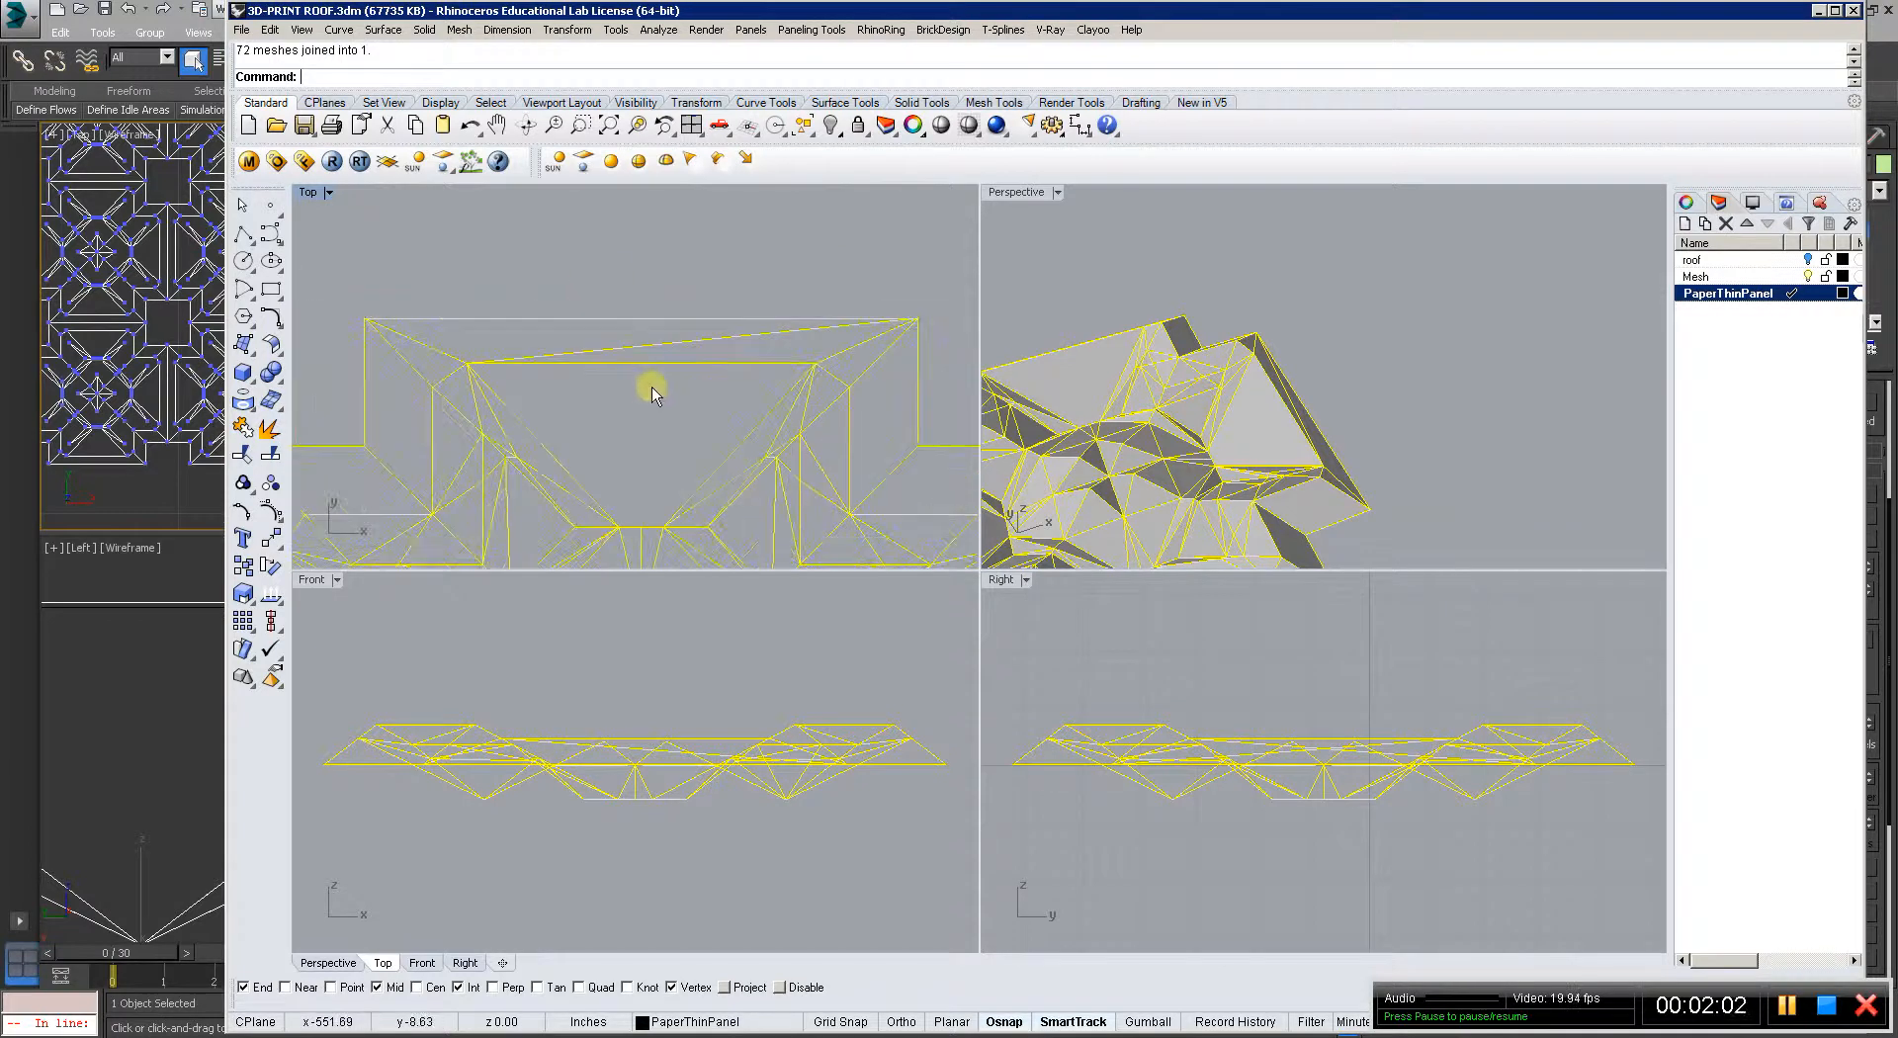
pyautogui.scroll(-2, 649, 394)
pyautogui.scroll(-4, 650, 331)
pyautogui.moveTo(643, 420); pyautogui.dragTo(665, 271, button='right')
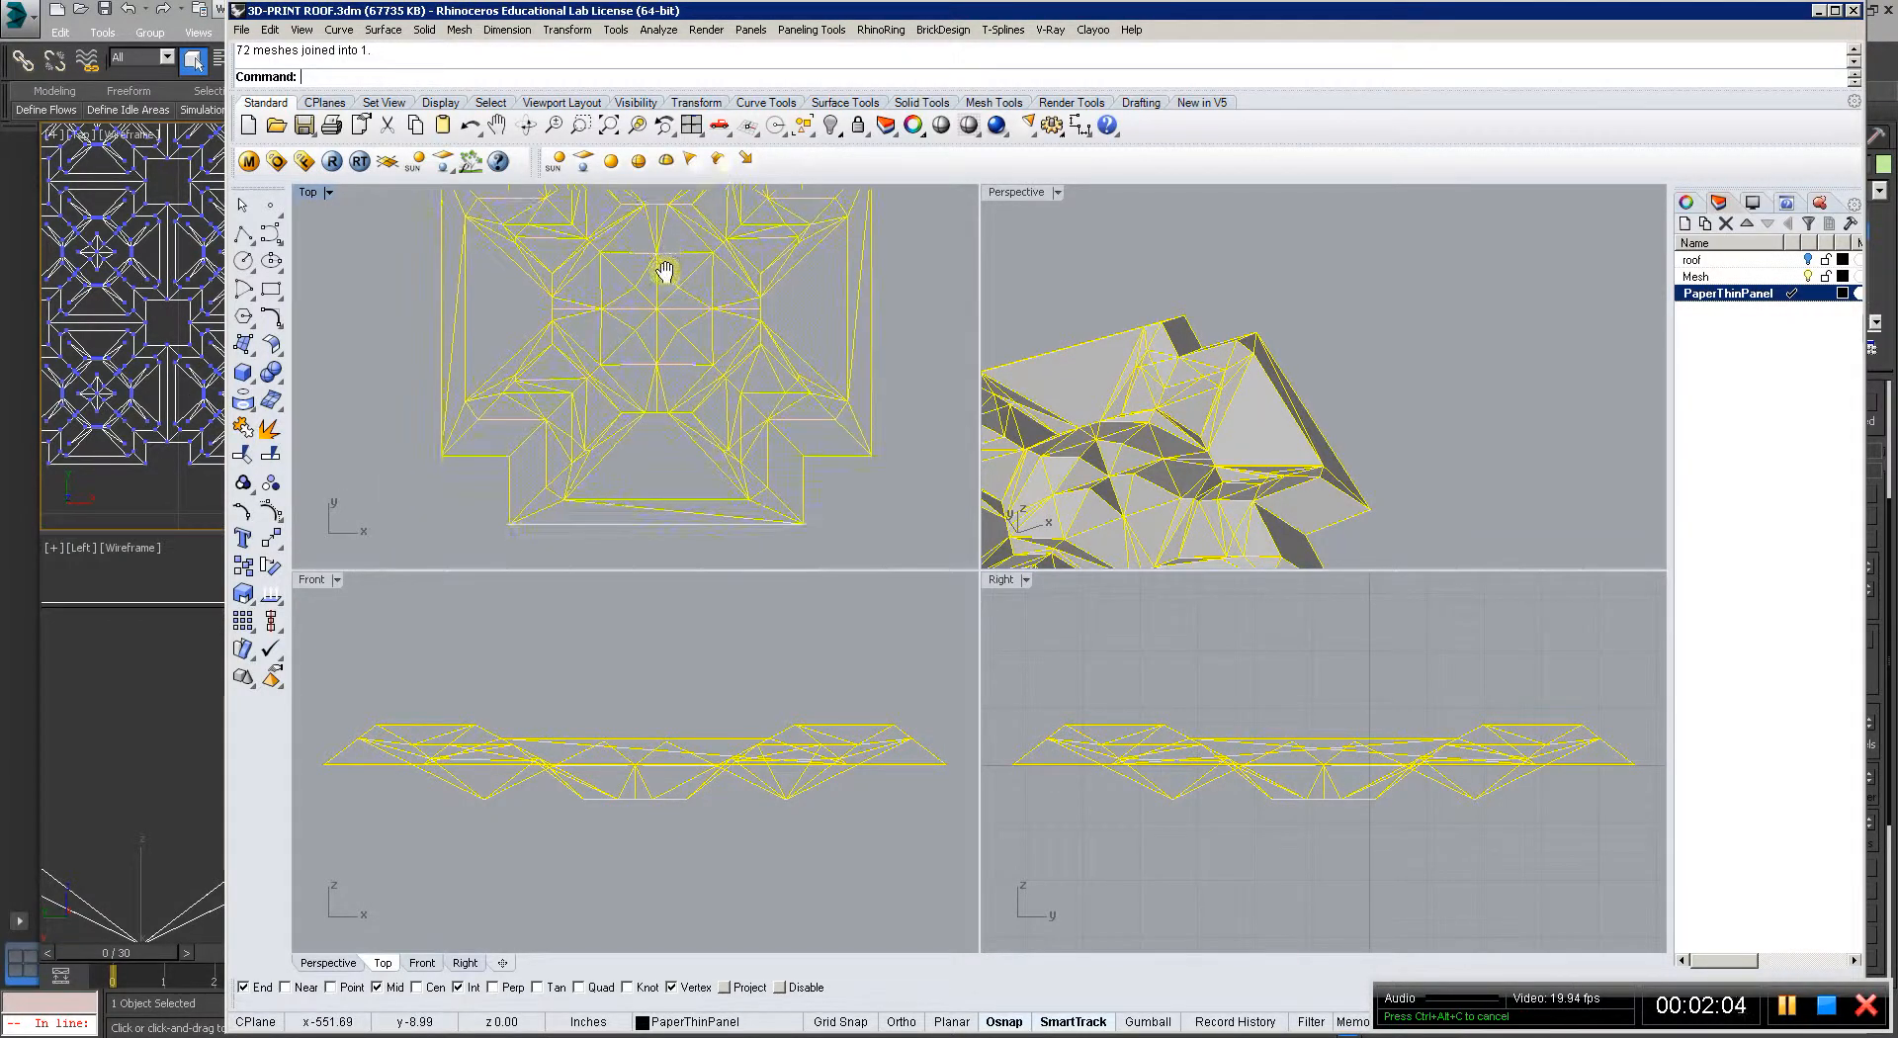
pyautogui.scroll(4, 653, 282)
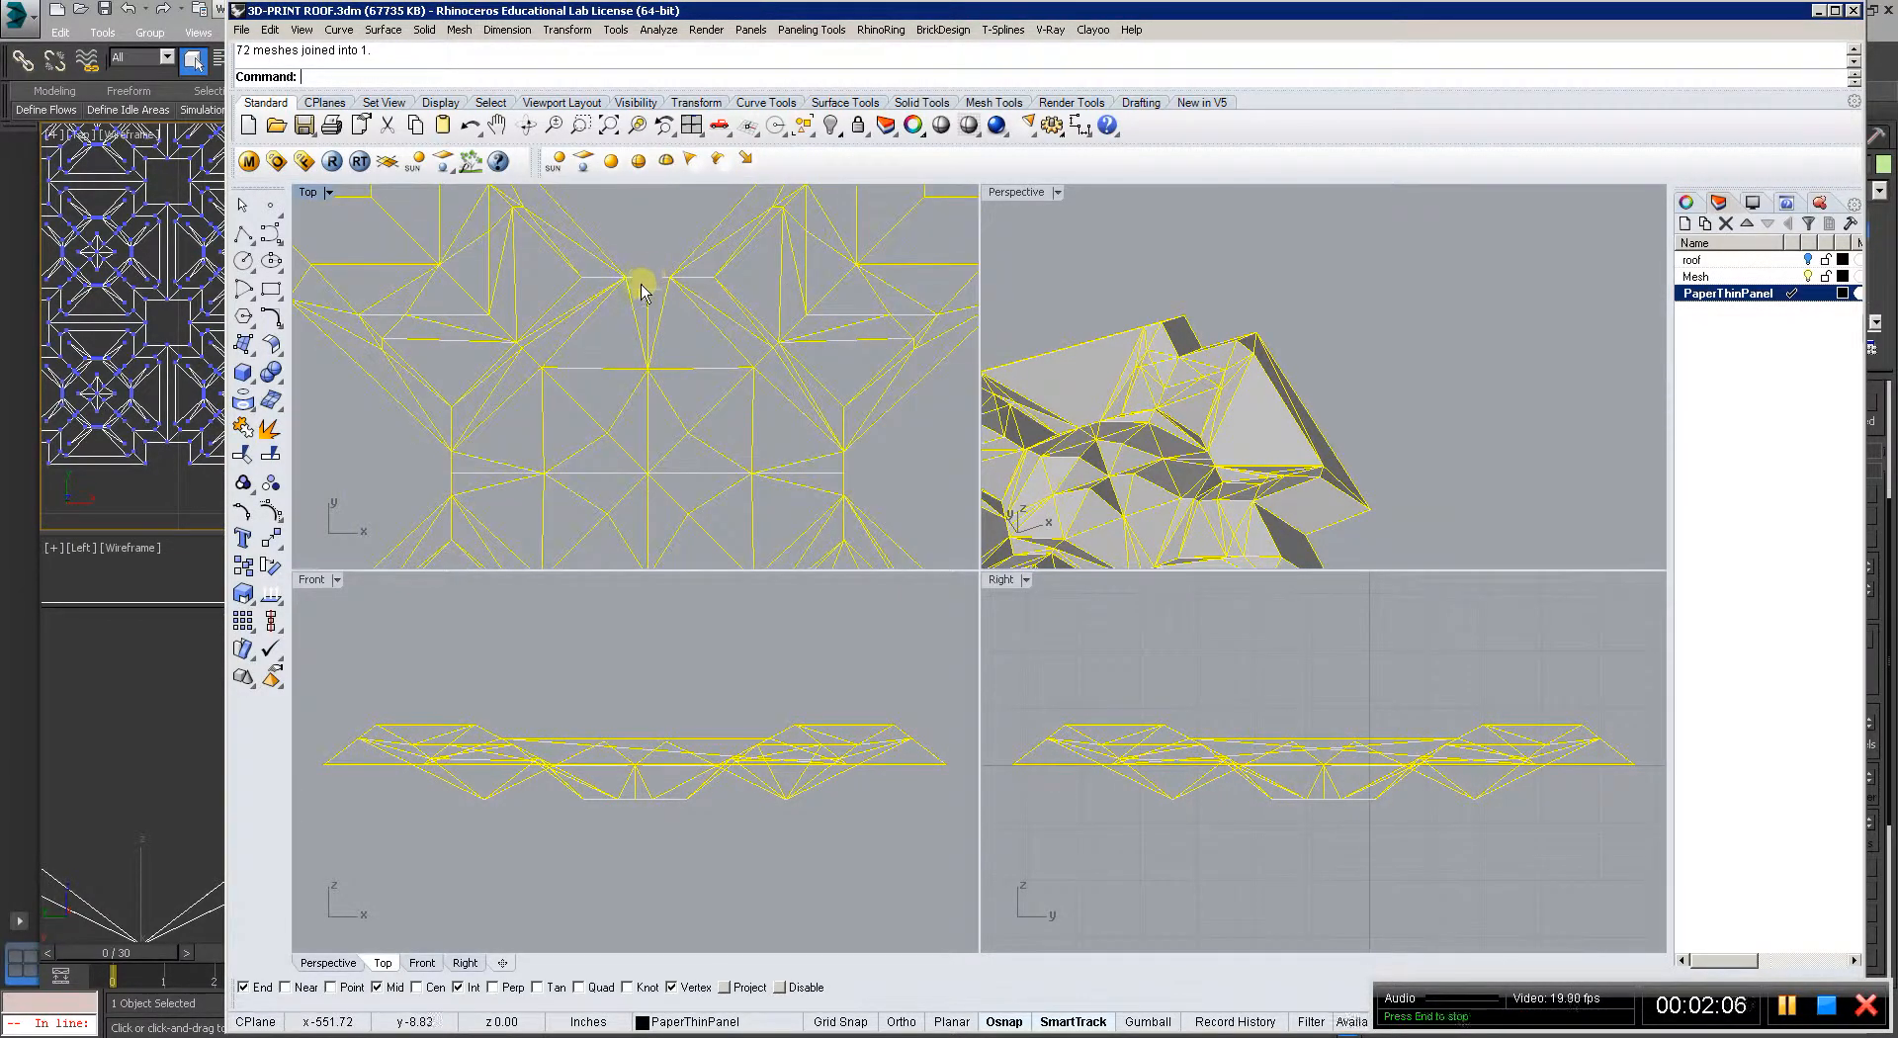
pyautogui.scroll(5, 1197, 482)
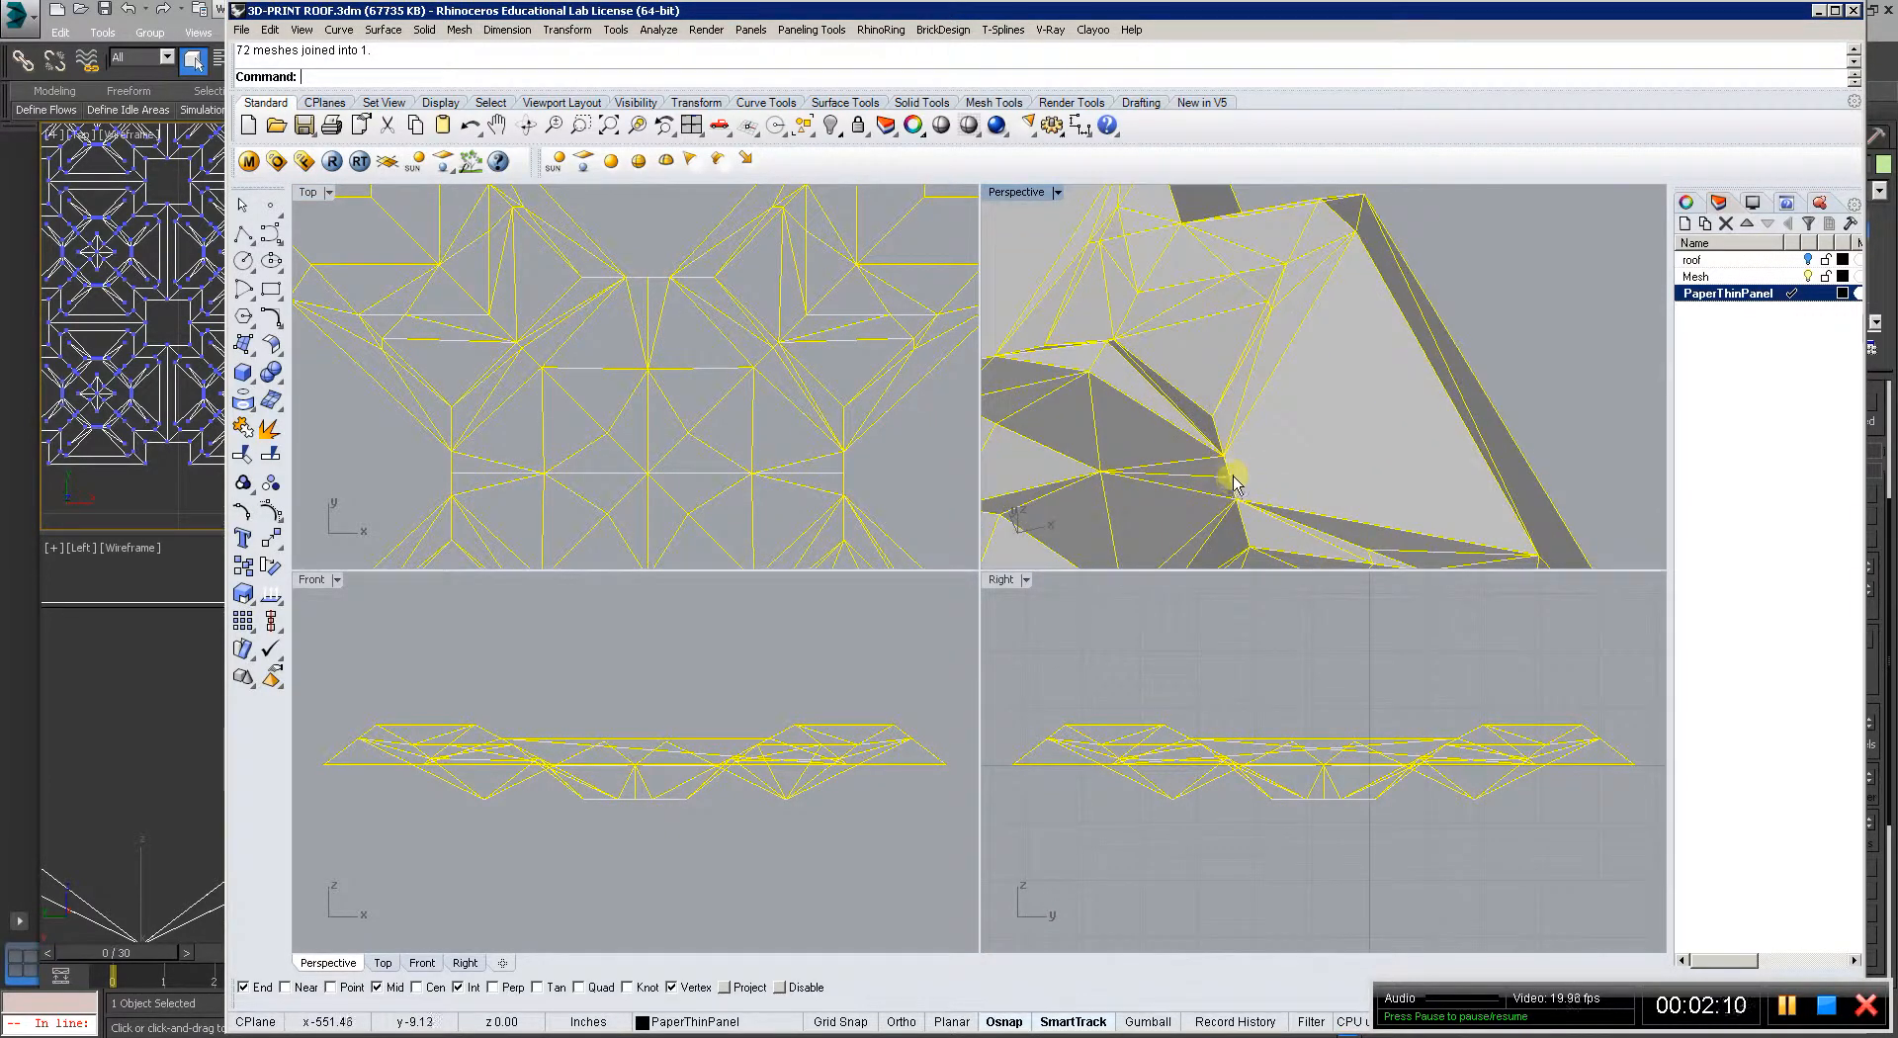
# Collapse the redundant midpoint vertices on the sides of the octagon around the panel mesh's centre.
pyautogui.scroll(-4, 653, 316)
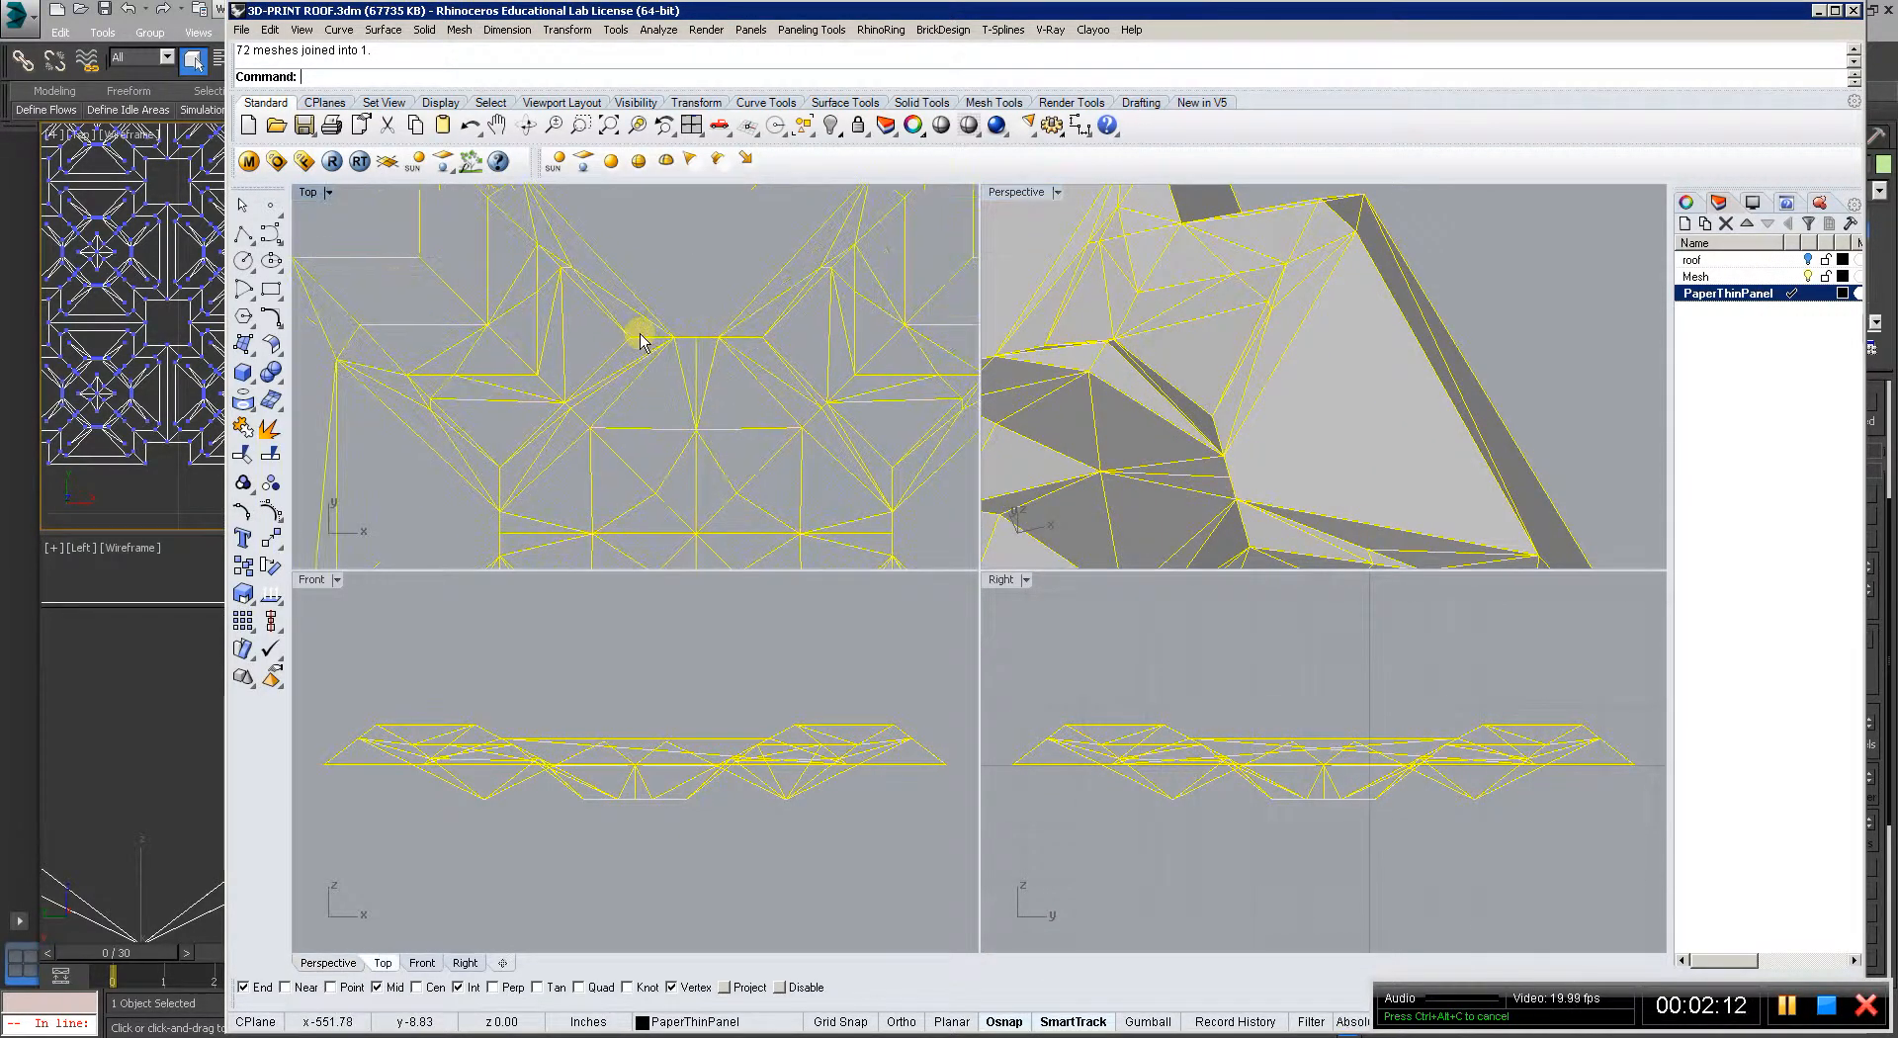
pyautogui.scroll(3, 638, 265)
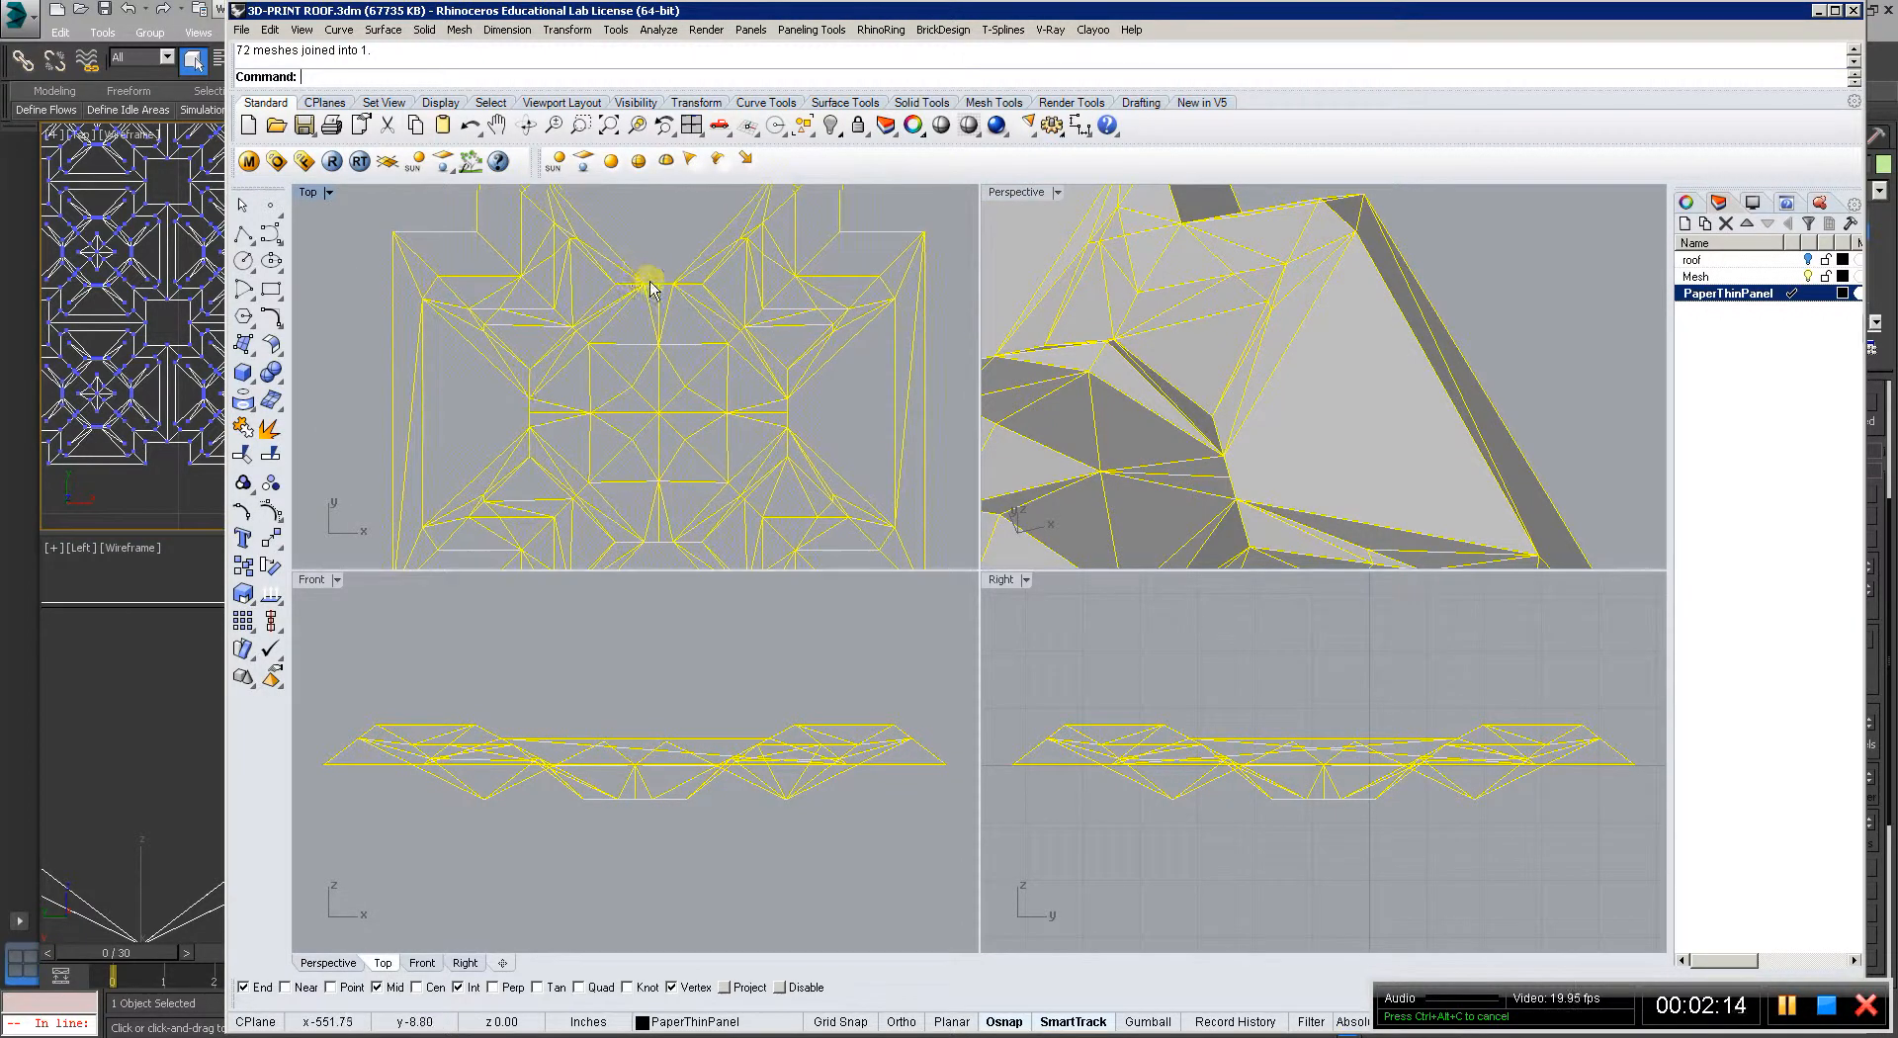
pyautogui.moveTo(664, 265); pyautogui.dragTo(655, 364, button='right')
pyautogui.scroll(-2, 656, 331)
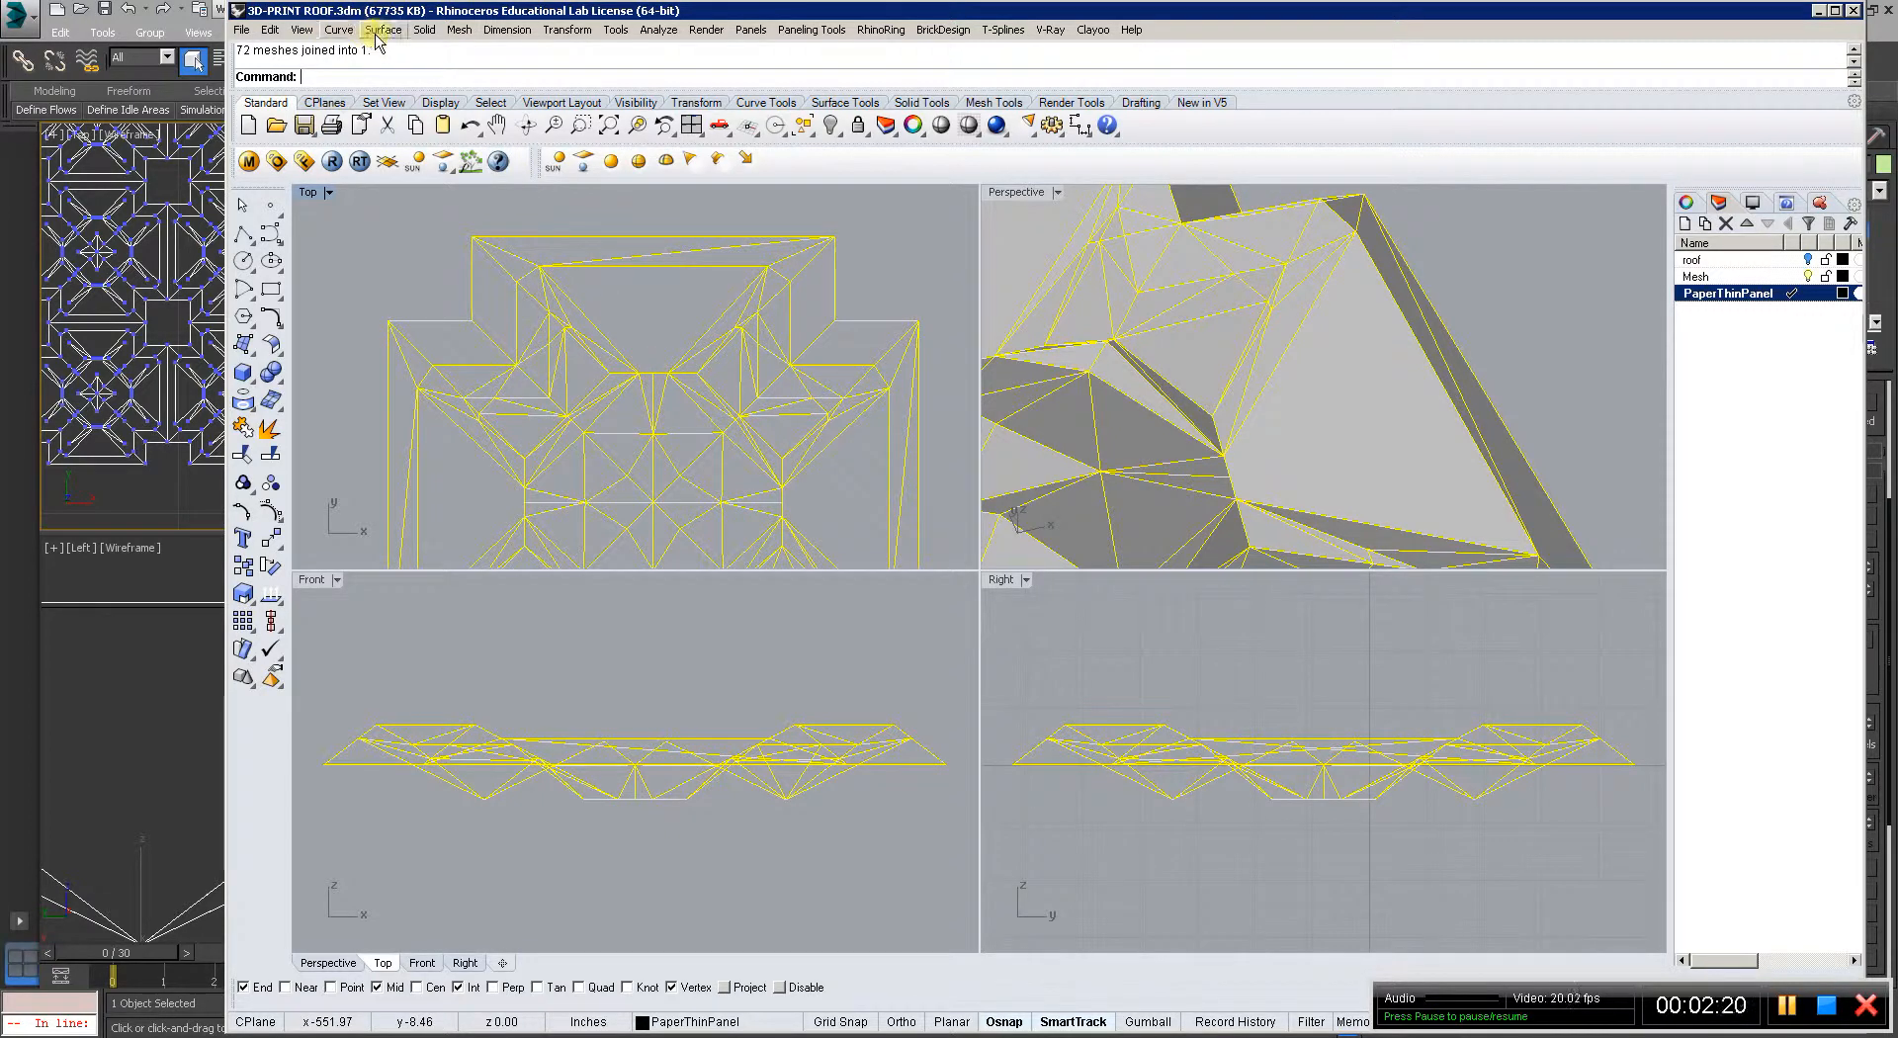
pyautogui.click(460, 29)
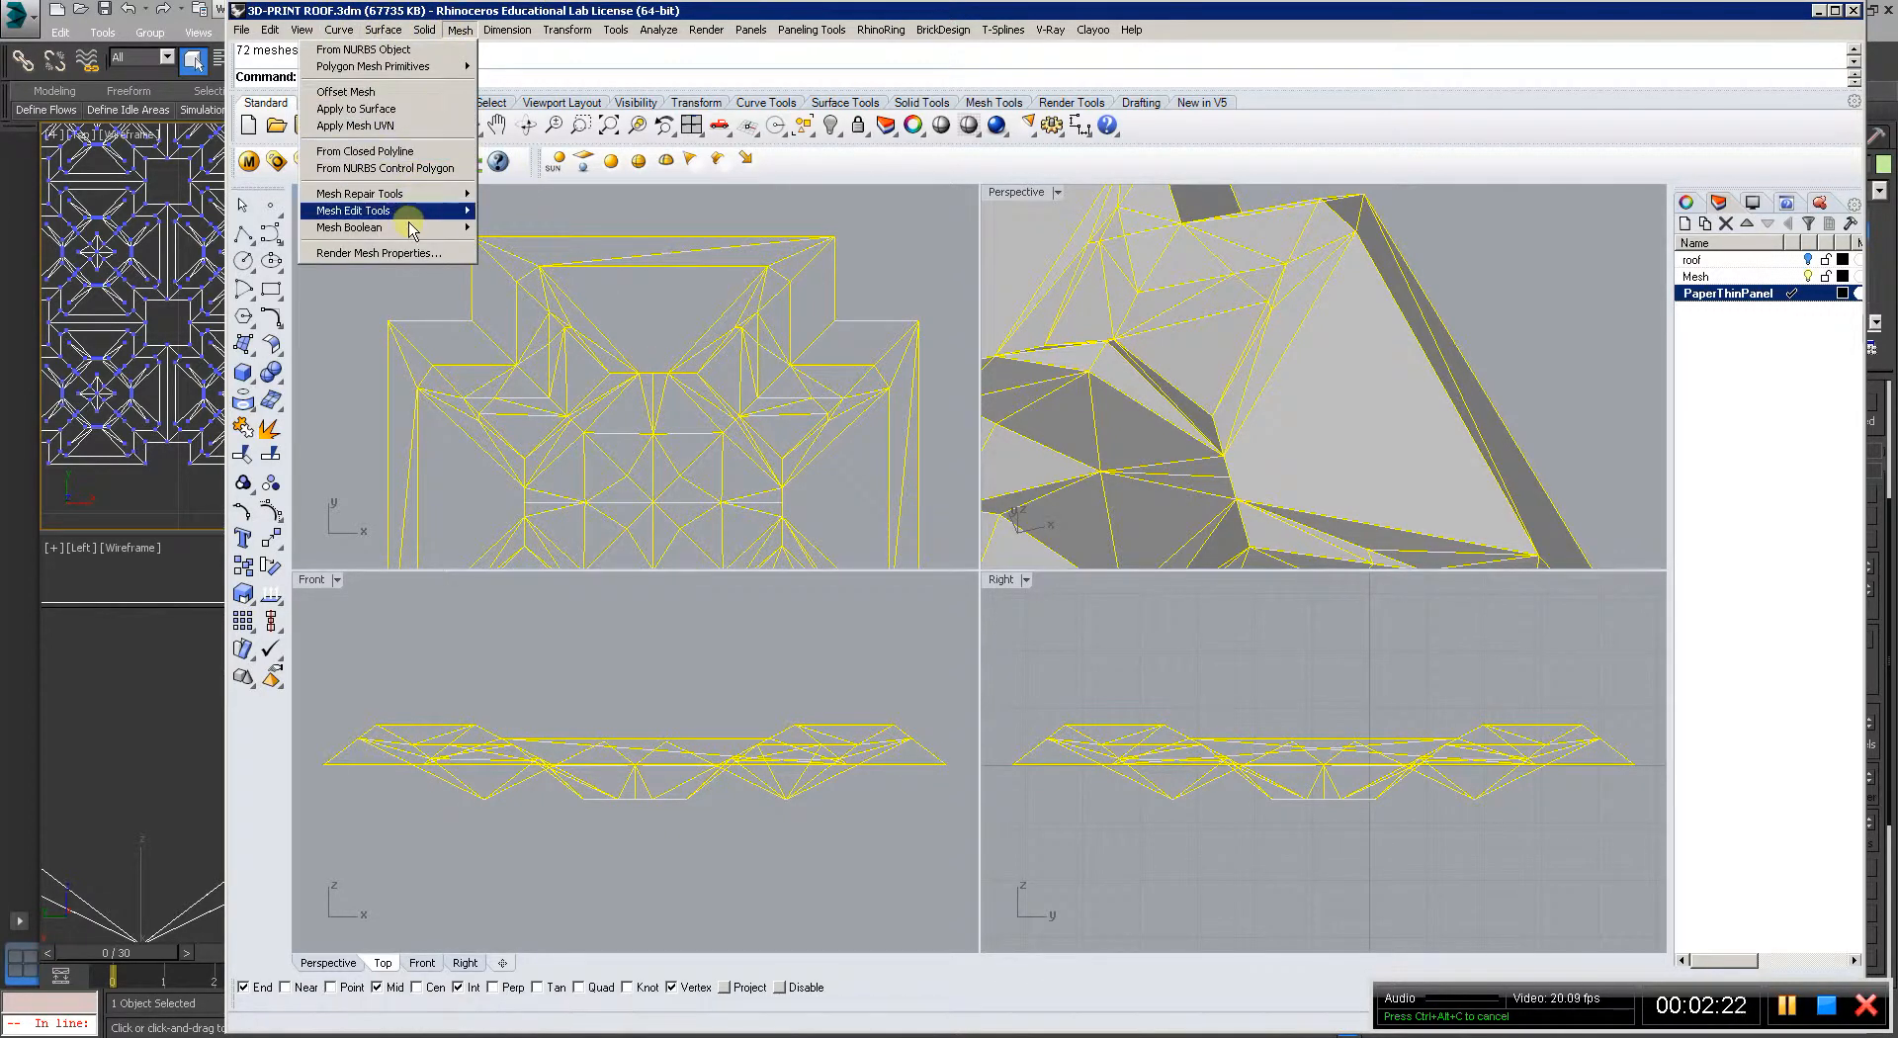
pyautogui.moveTo(412, 219)
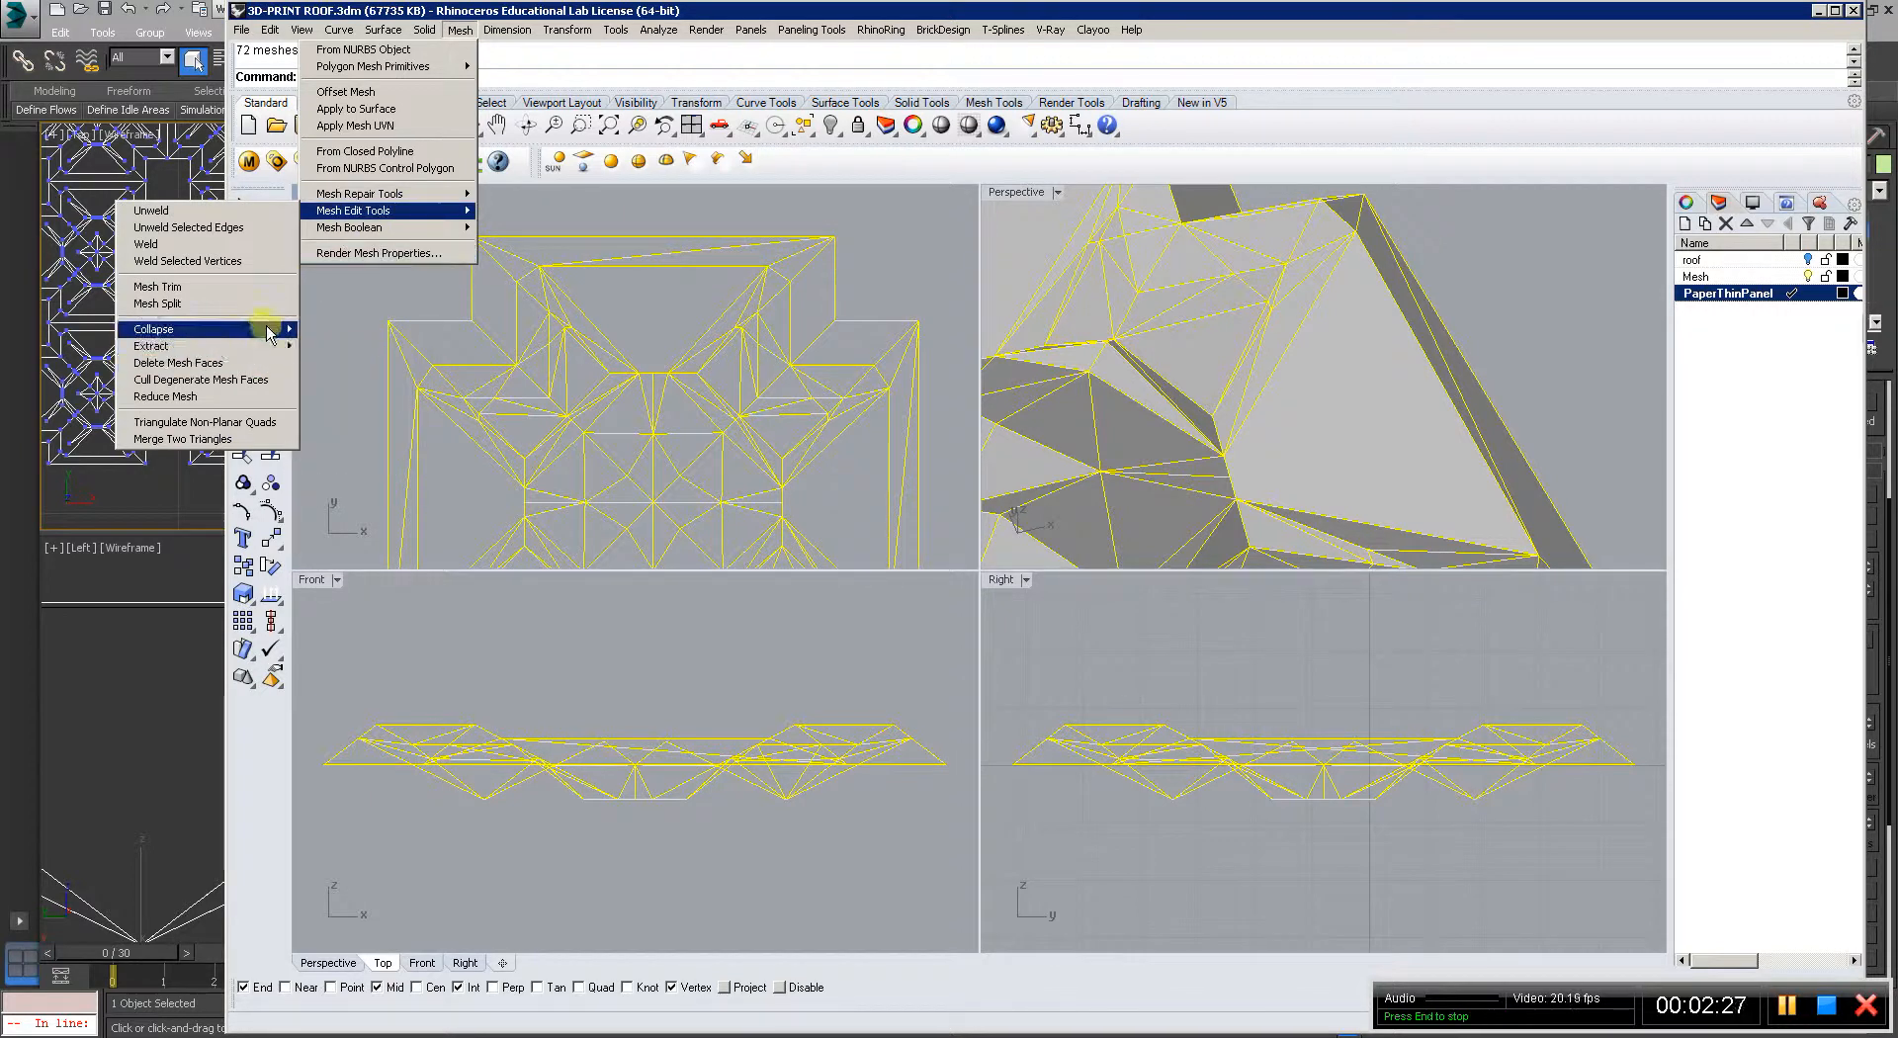
pyautogui.moveTo(267, 330)
pyautogui.click(329, 413)
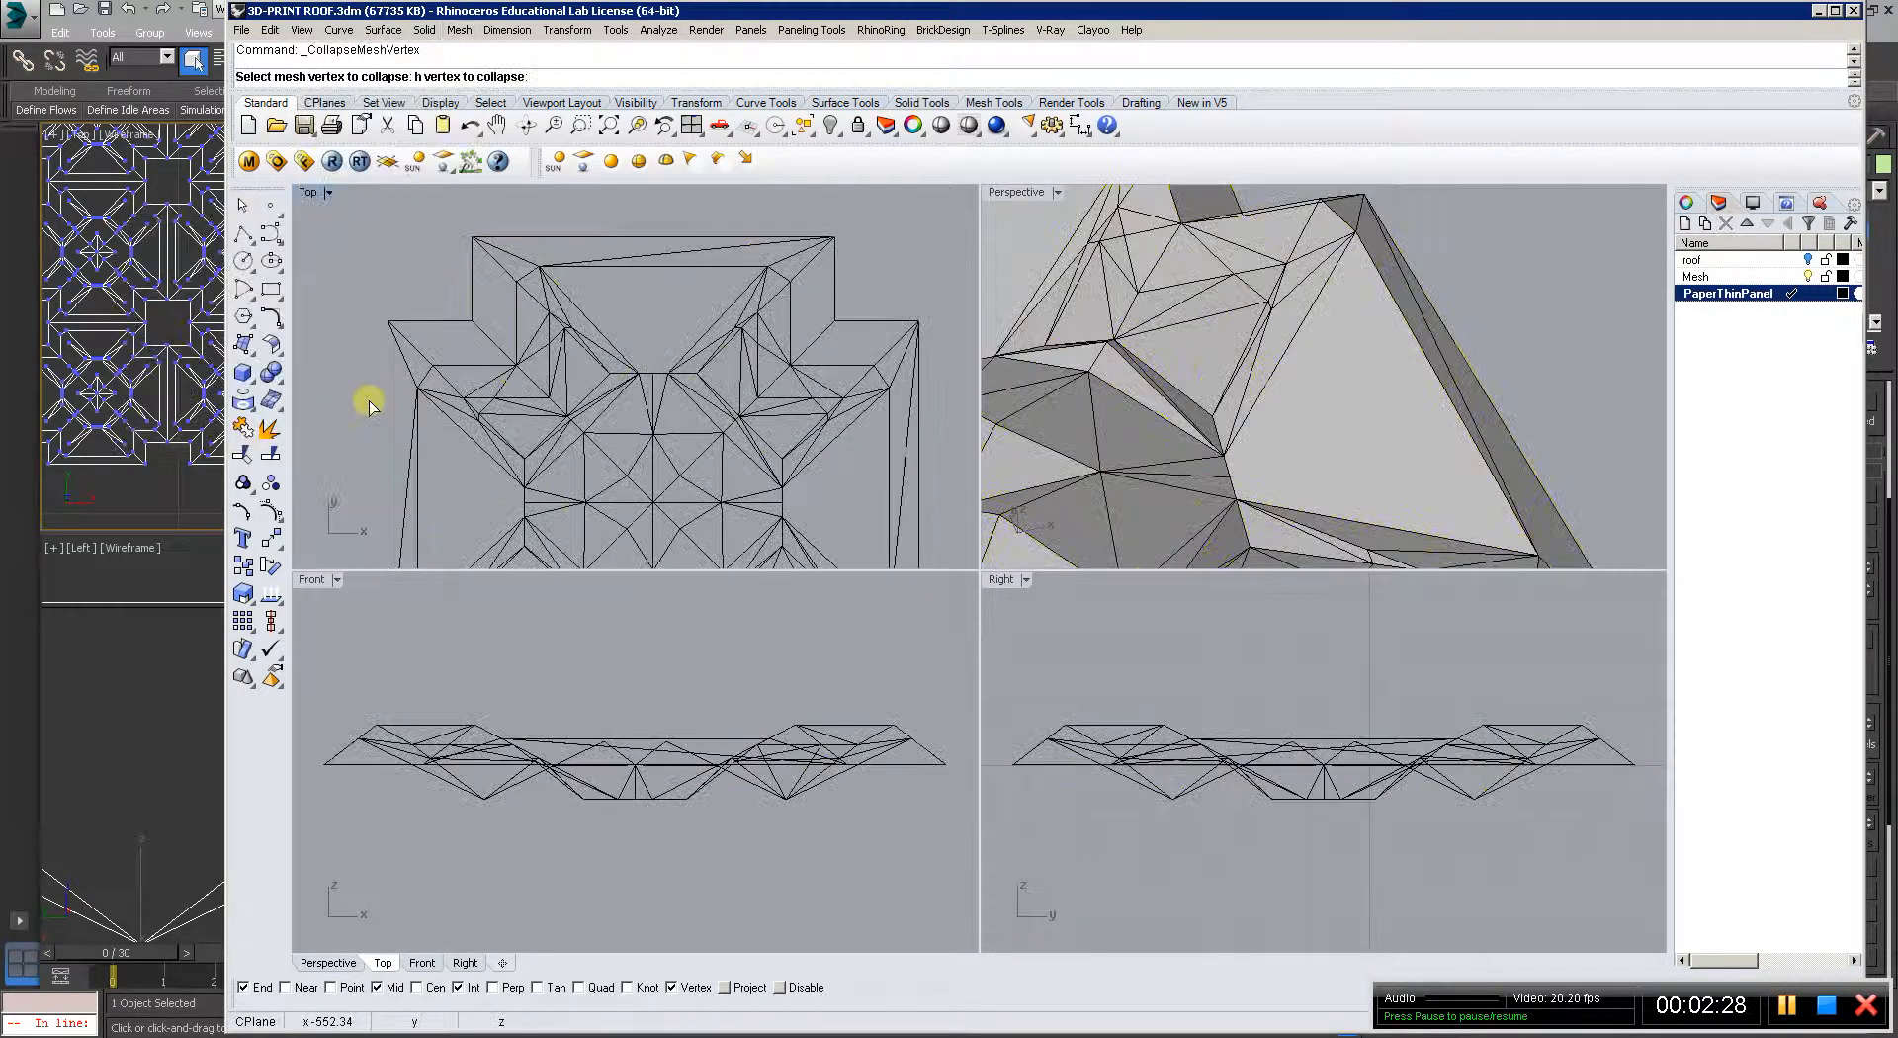
pyautogui.moveTo(743, 377); pyautogui.dragTo(740, 253, button='right')
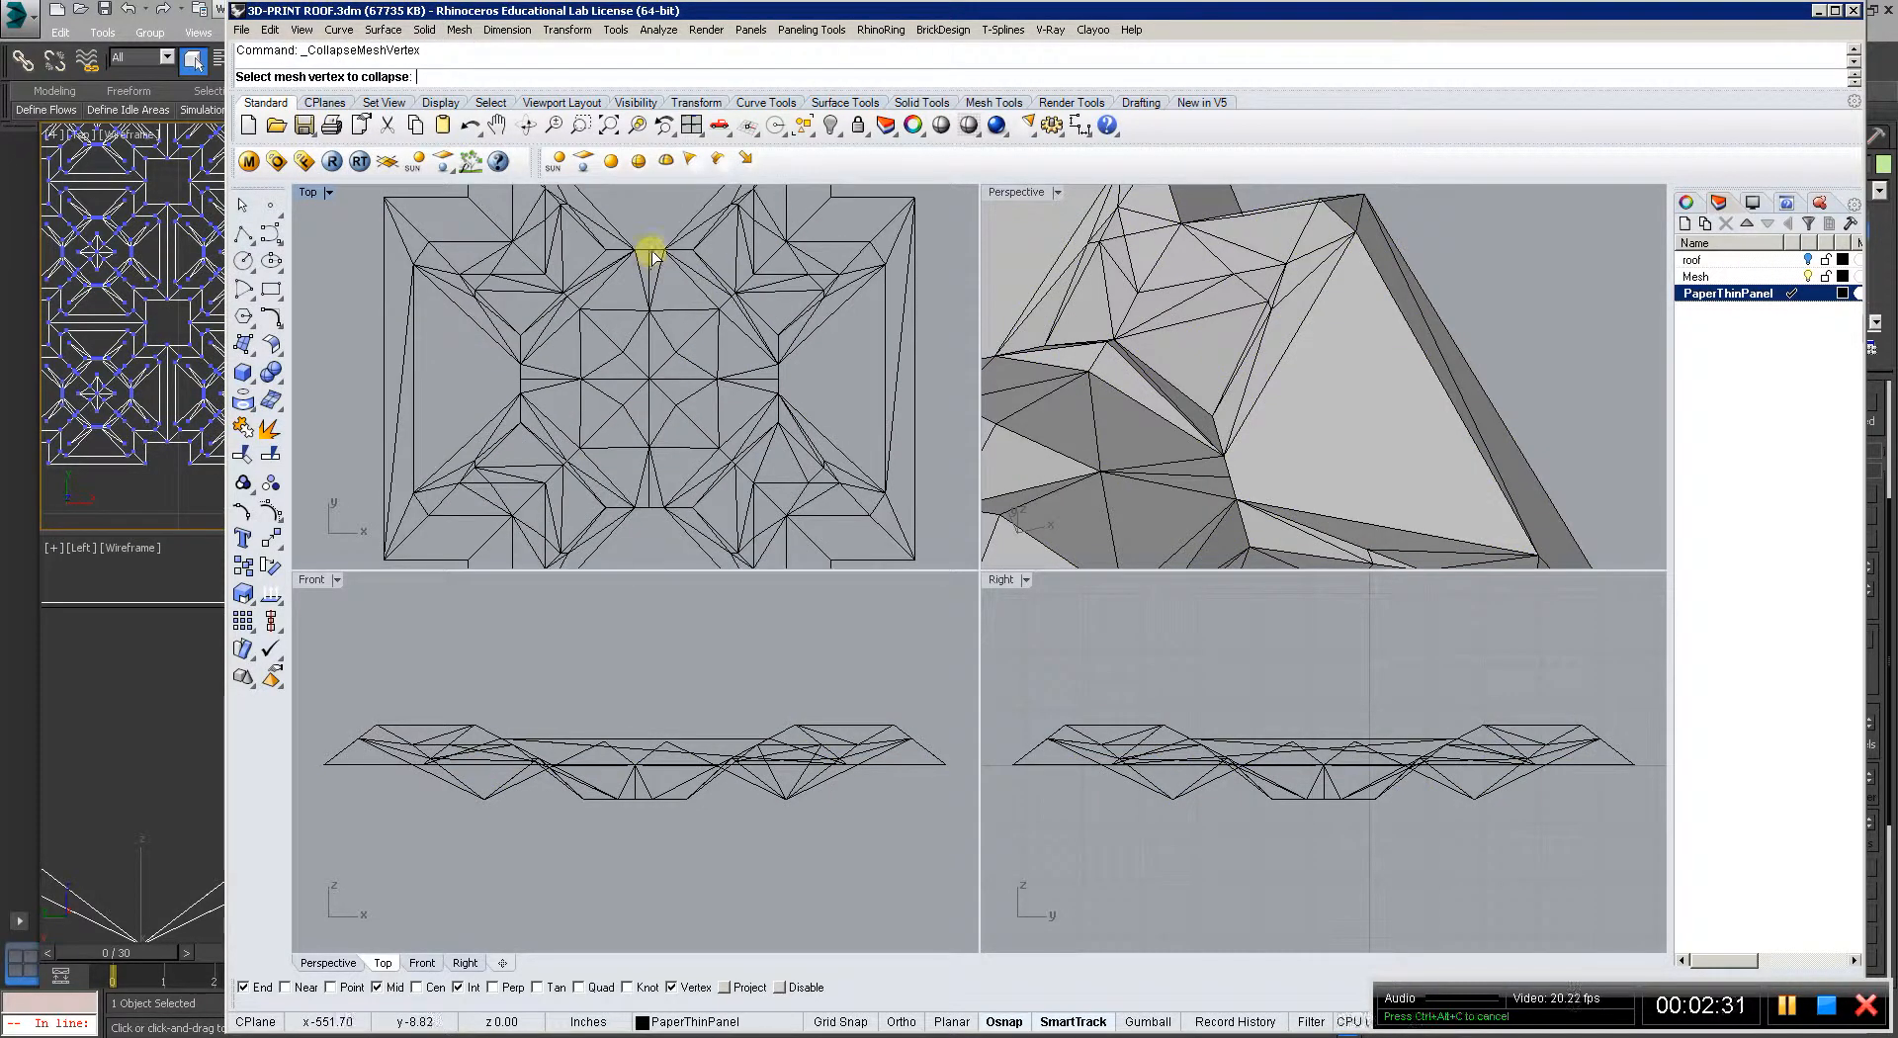
pyautogui.click(649, 251)
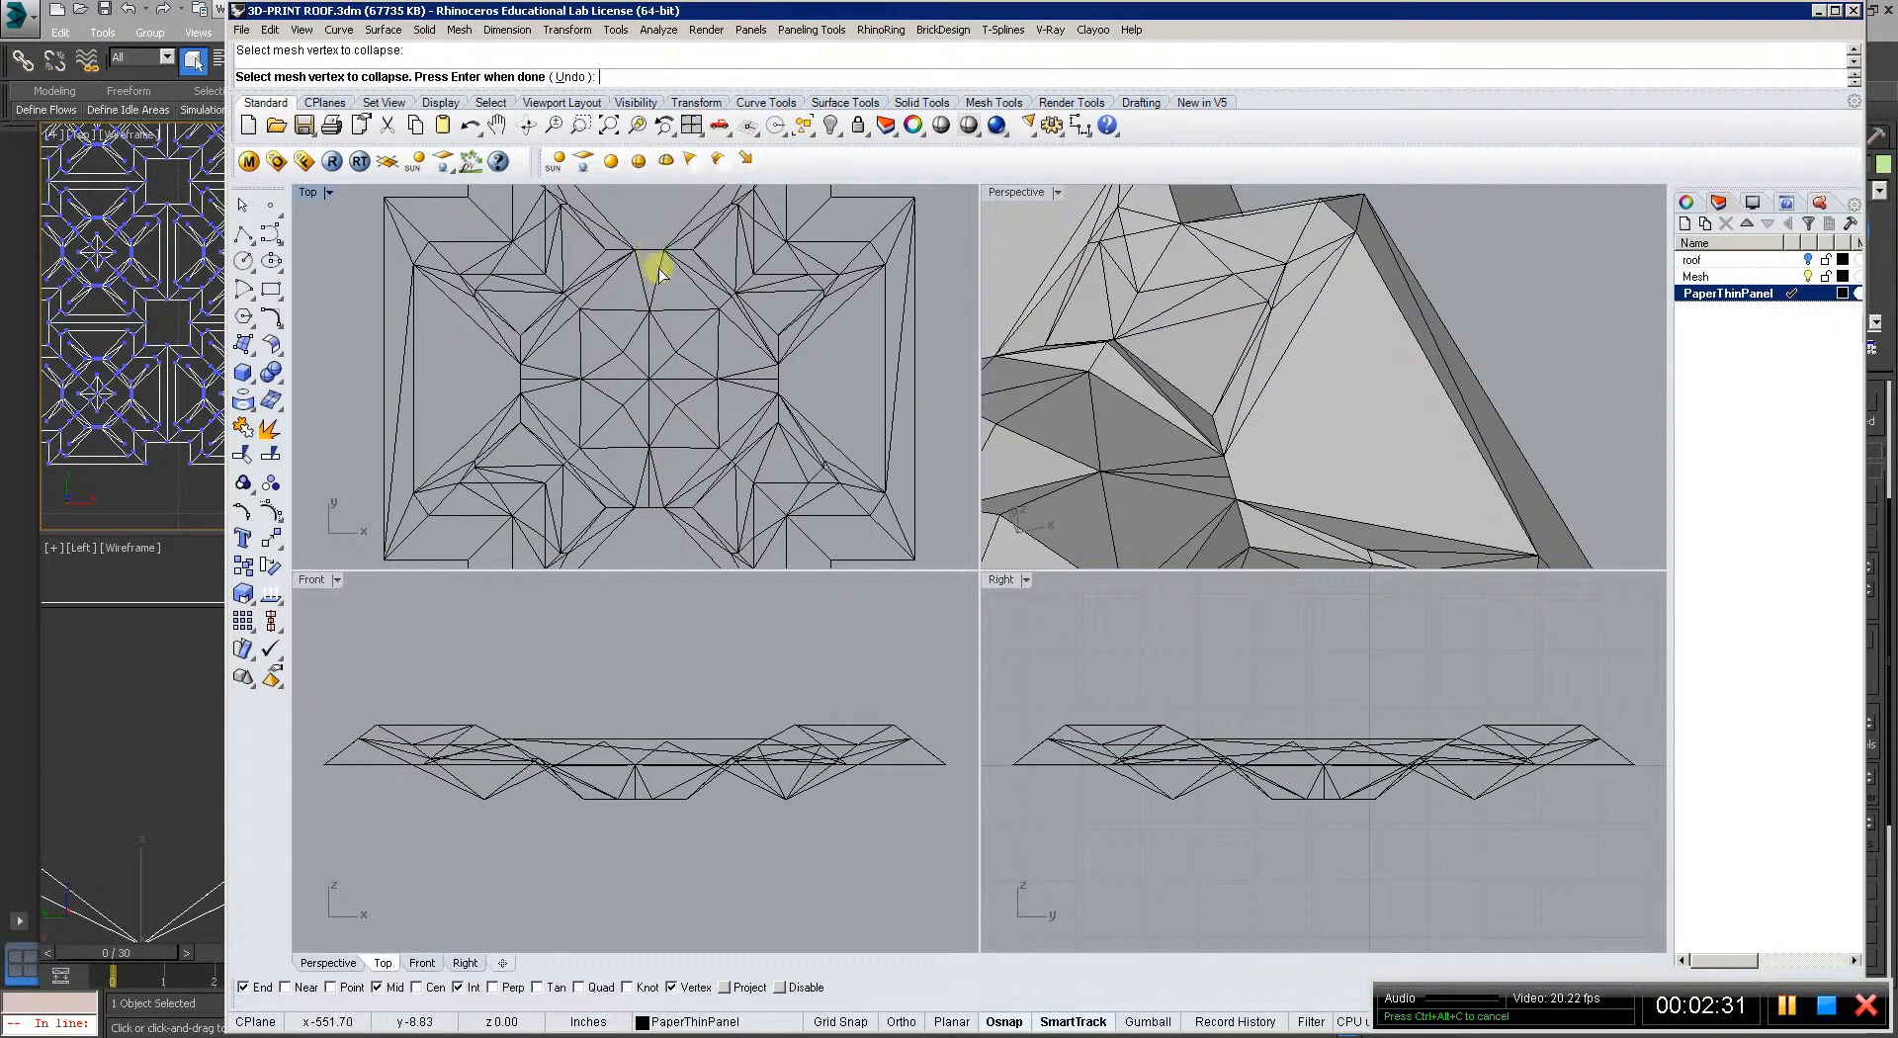
pyautogui.click(779, 381)
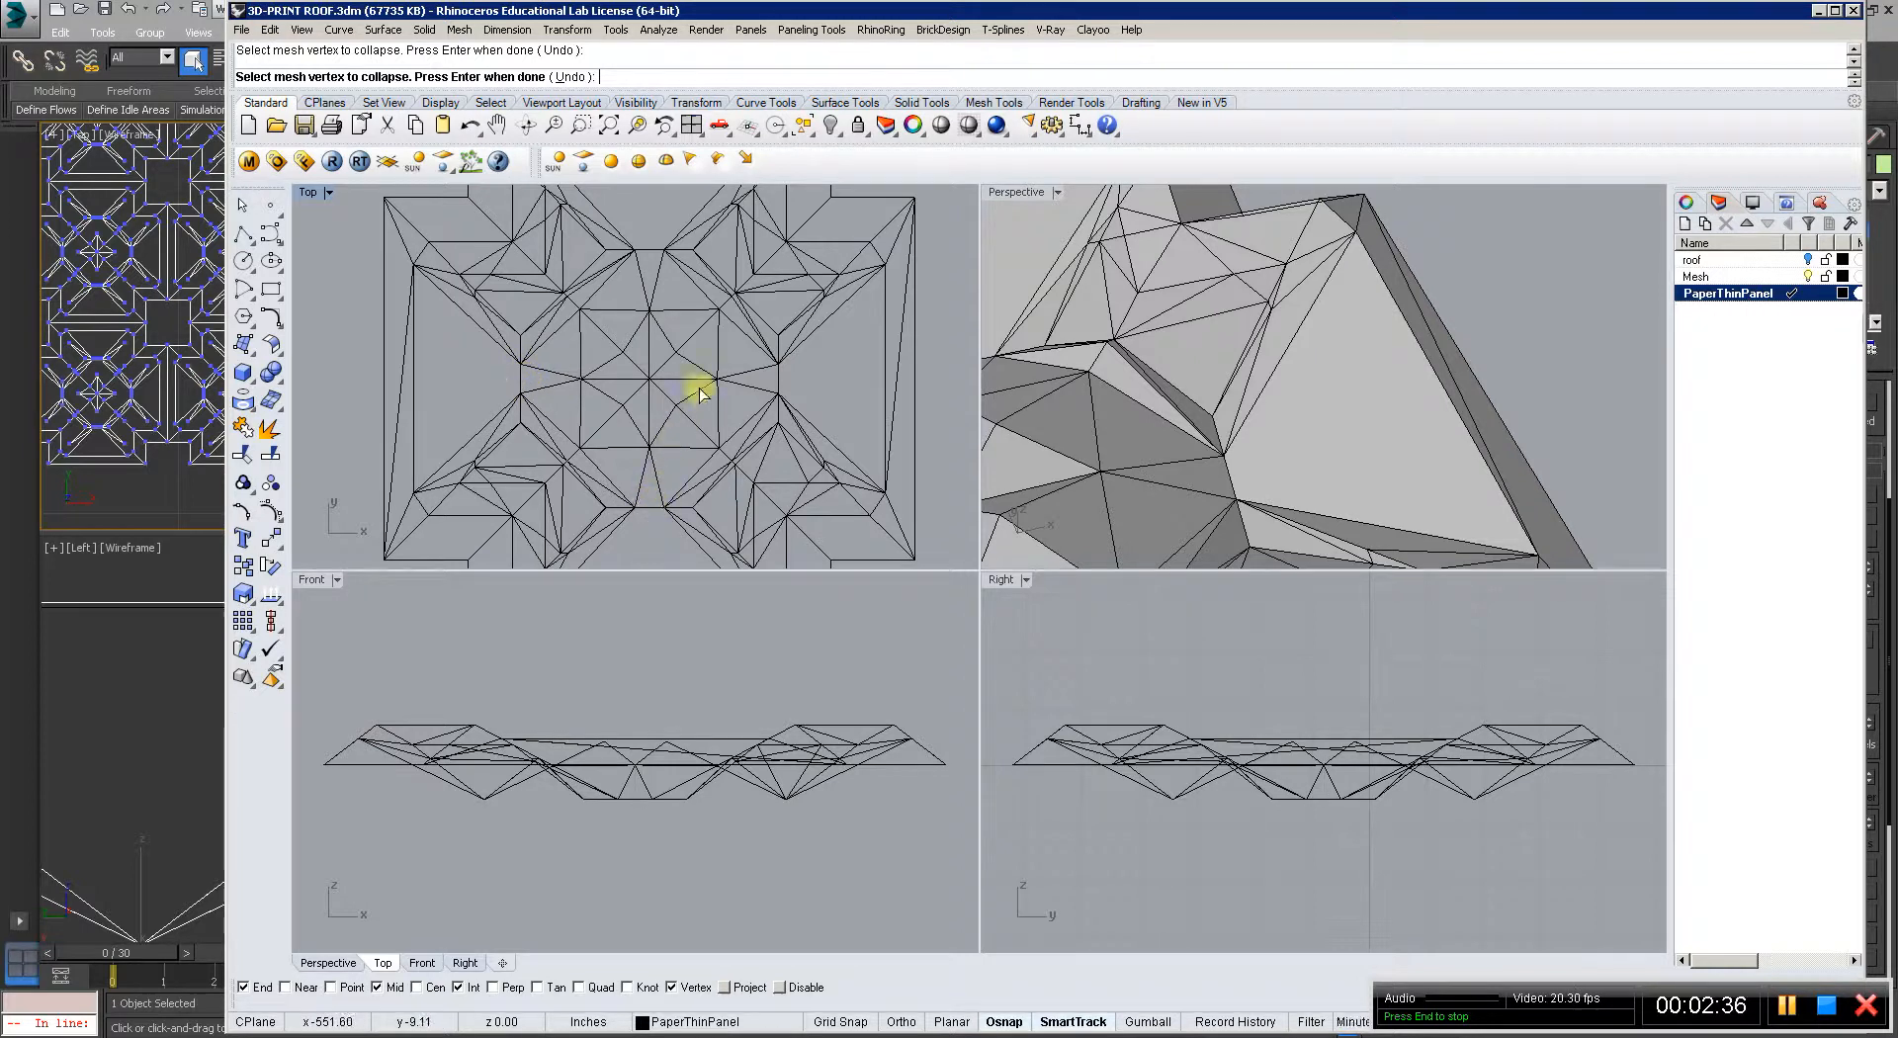
pyautogui.scroll(-2, 682, 388)
pyautogui.scroll(-2, 646, 354)
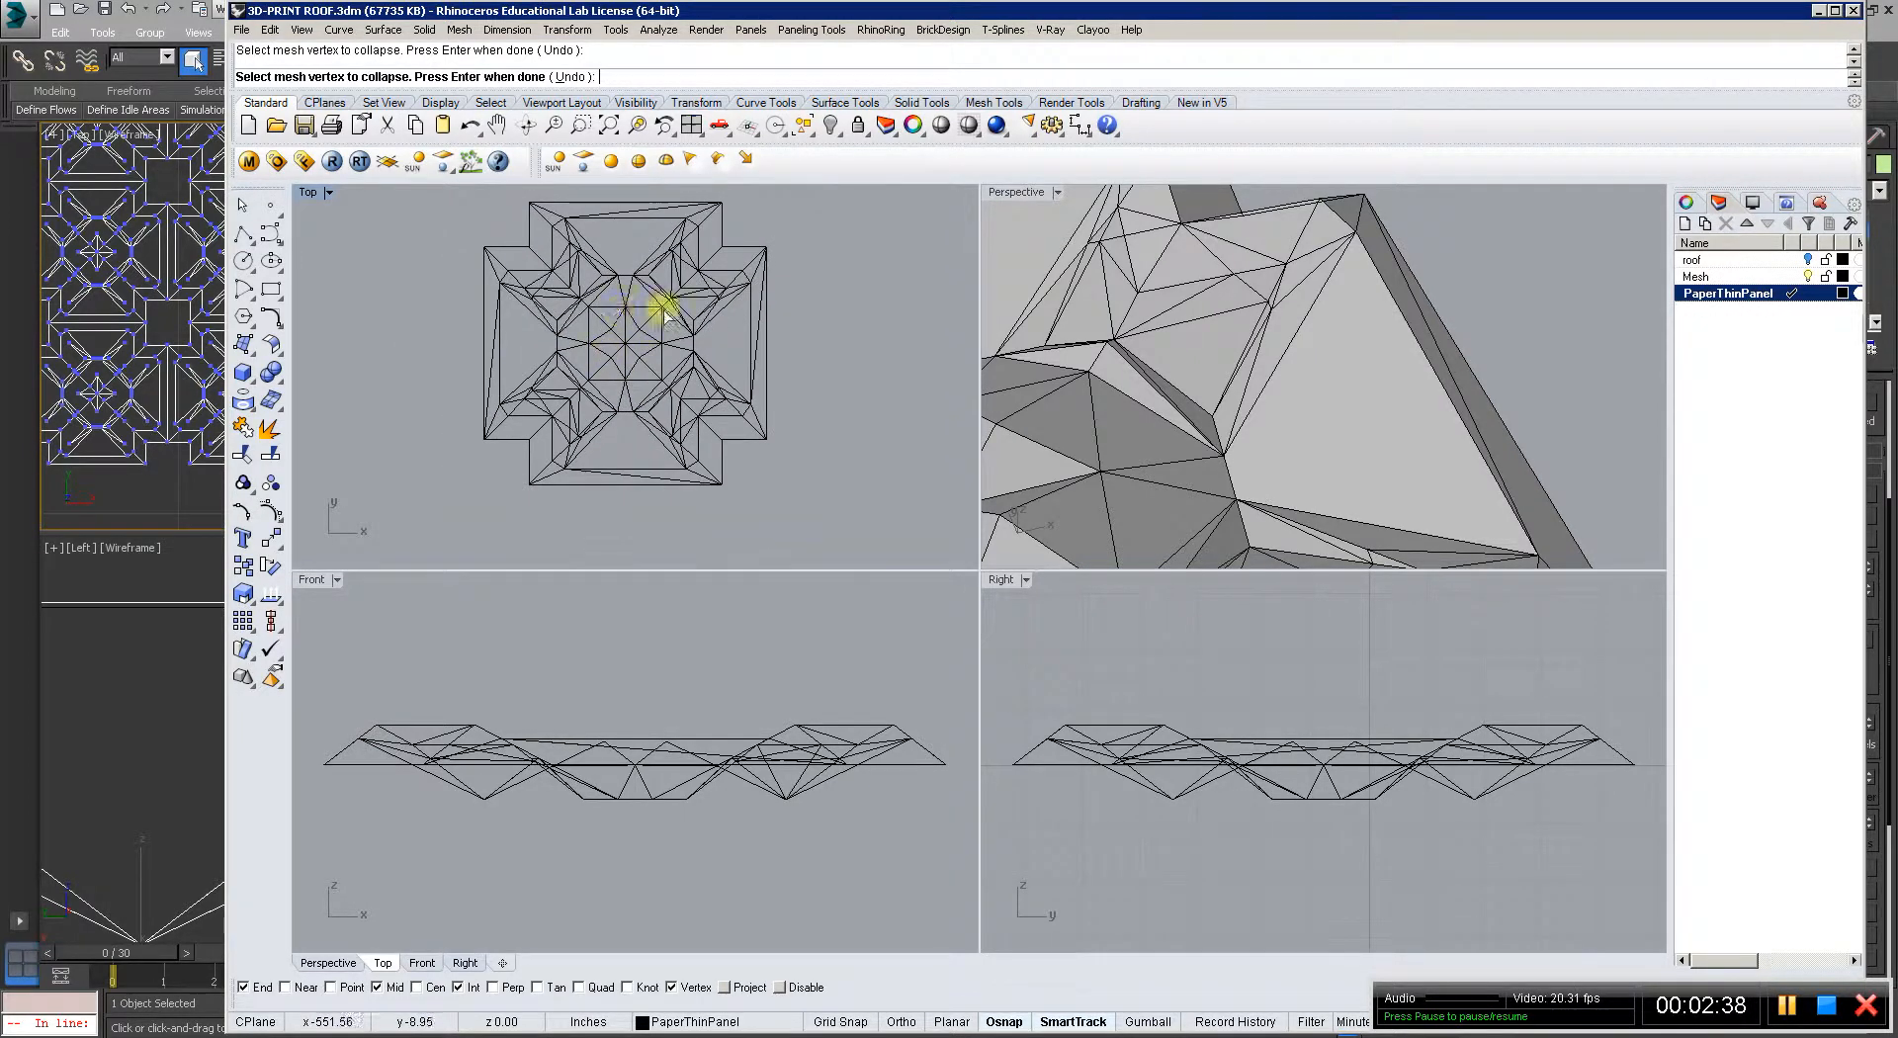
pyautogui.press('Return')
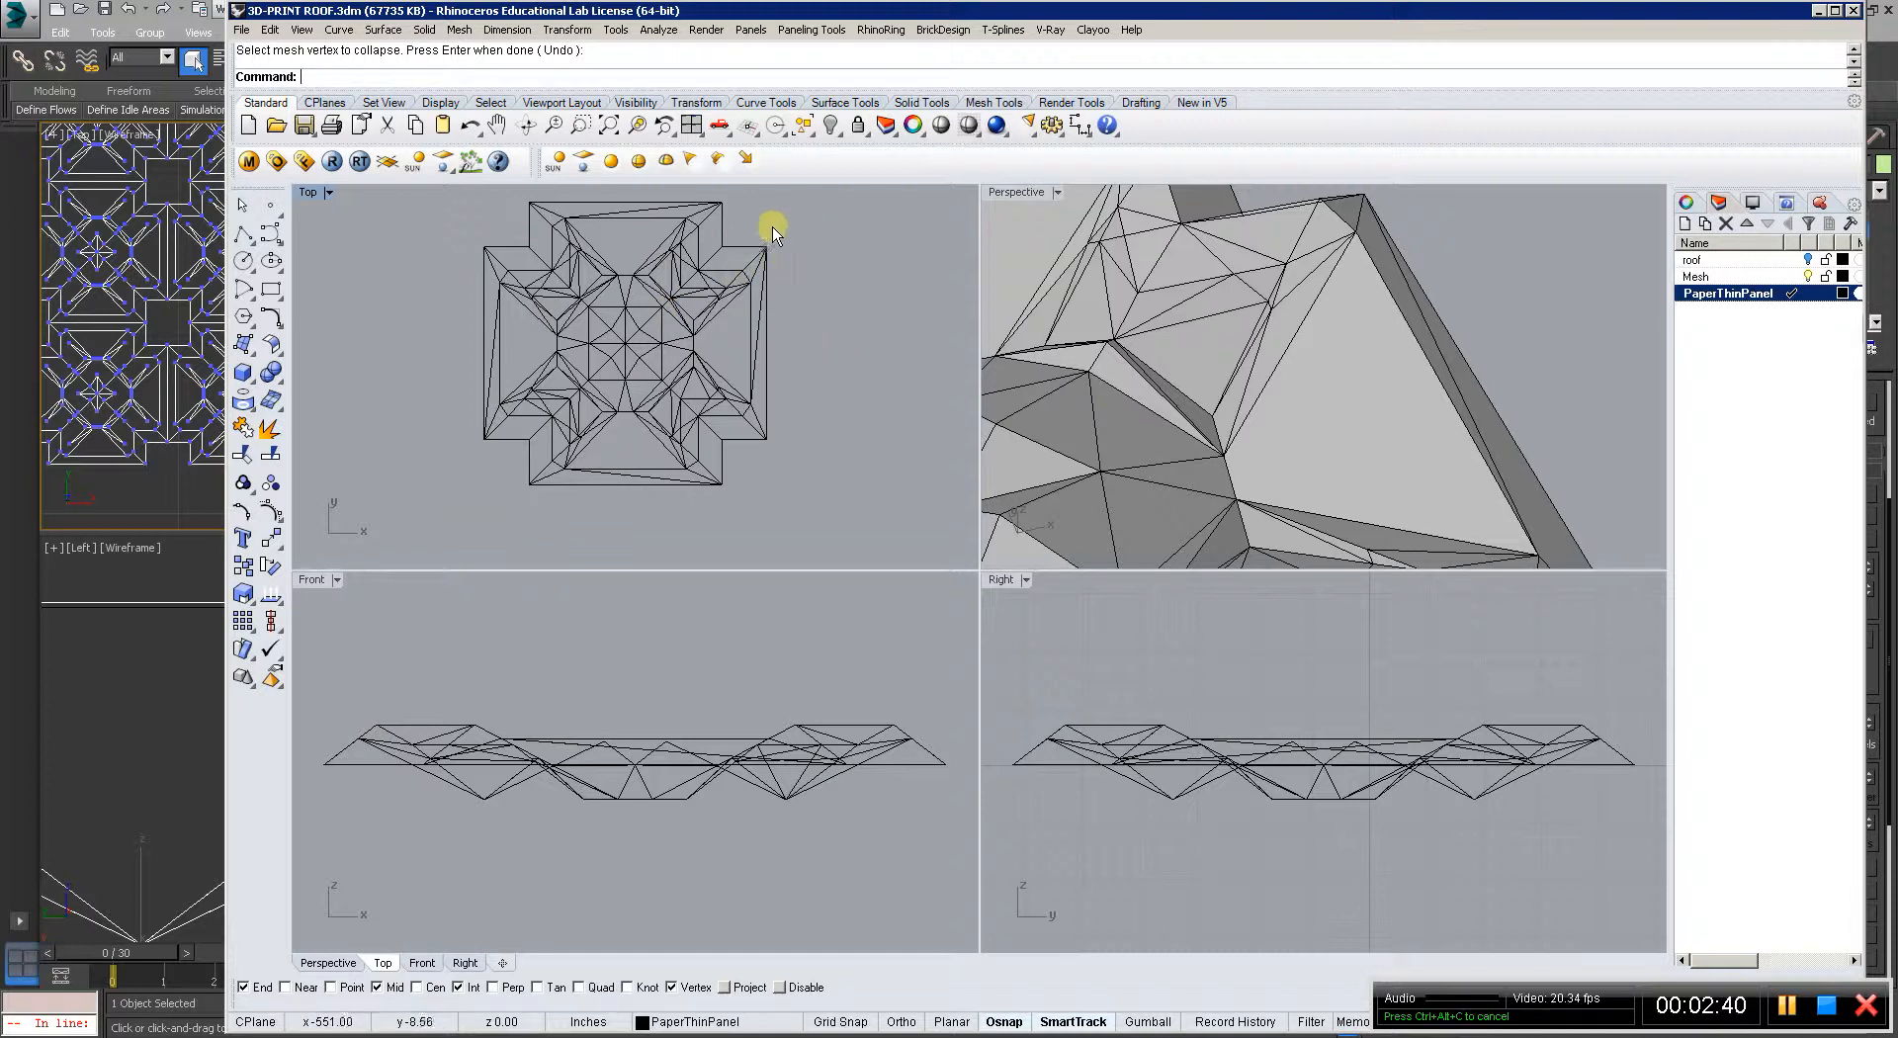
# Array the panel mesh 10 times in X, 4 in Y and 1 in Z, snapping the unit cell to its vertices so neighbouring panels meet.
pyautogui.moveTo(773, 228); pyautogui.dragTo(388, 514)
pyautogui.click(818, 403)
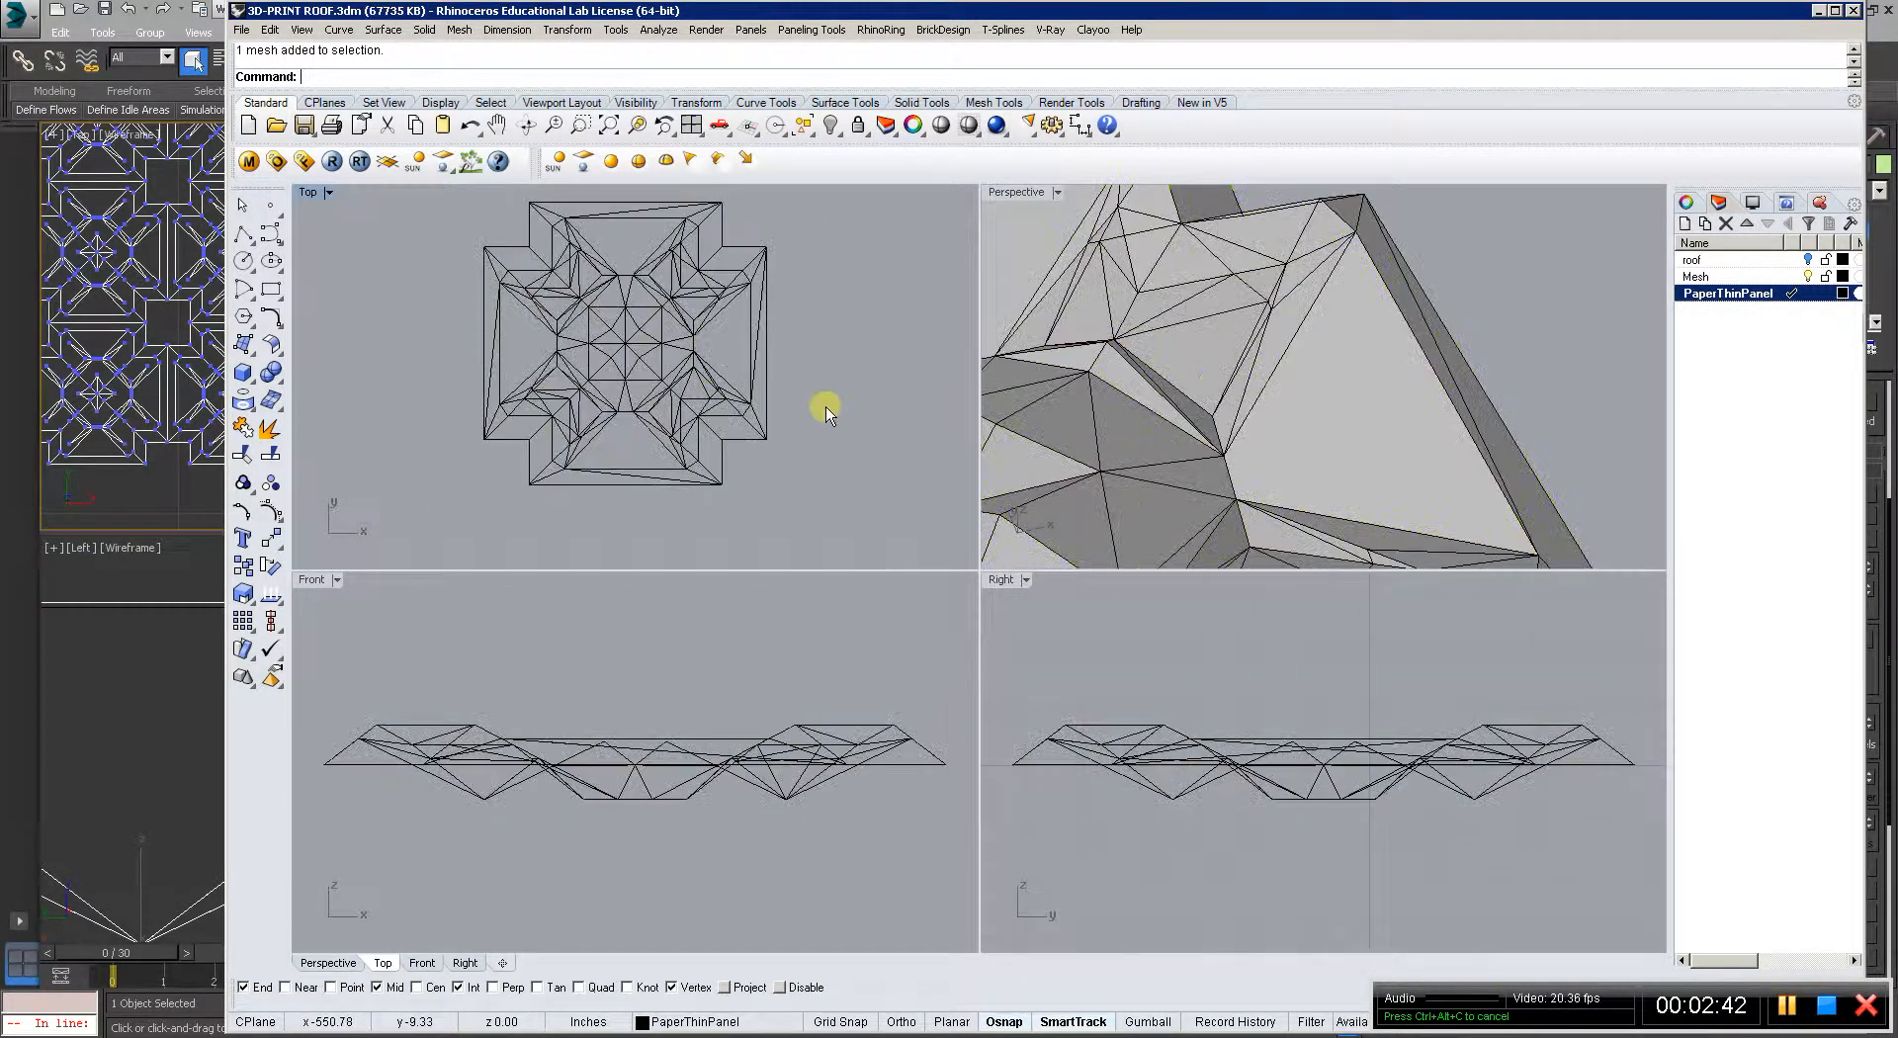
pyautogui.click(712, 405)
pyautogui.click(676, 392)
pyautogui.scroll(4, 676, 393)
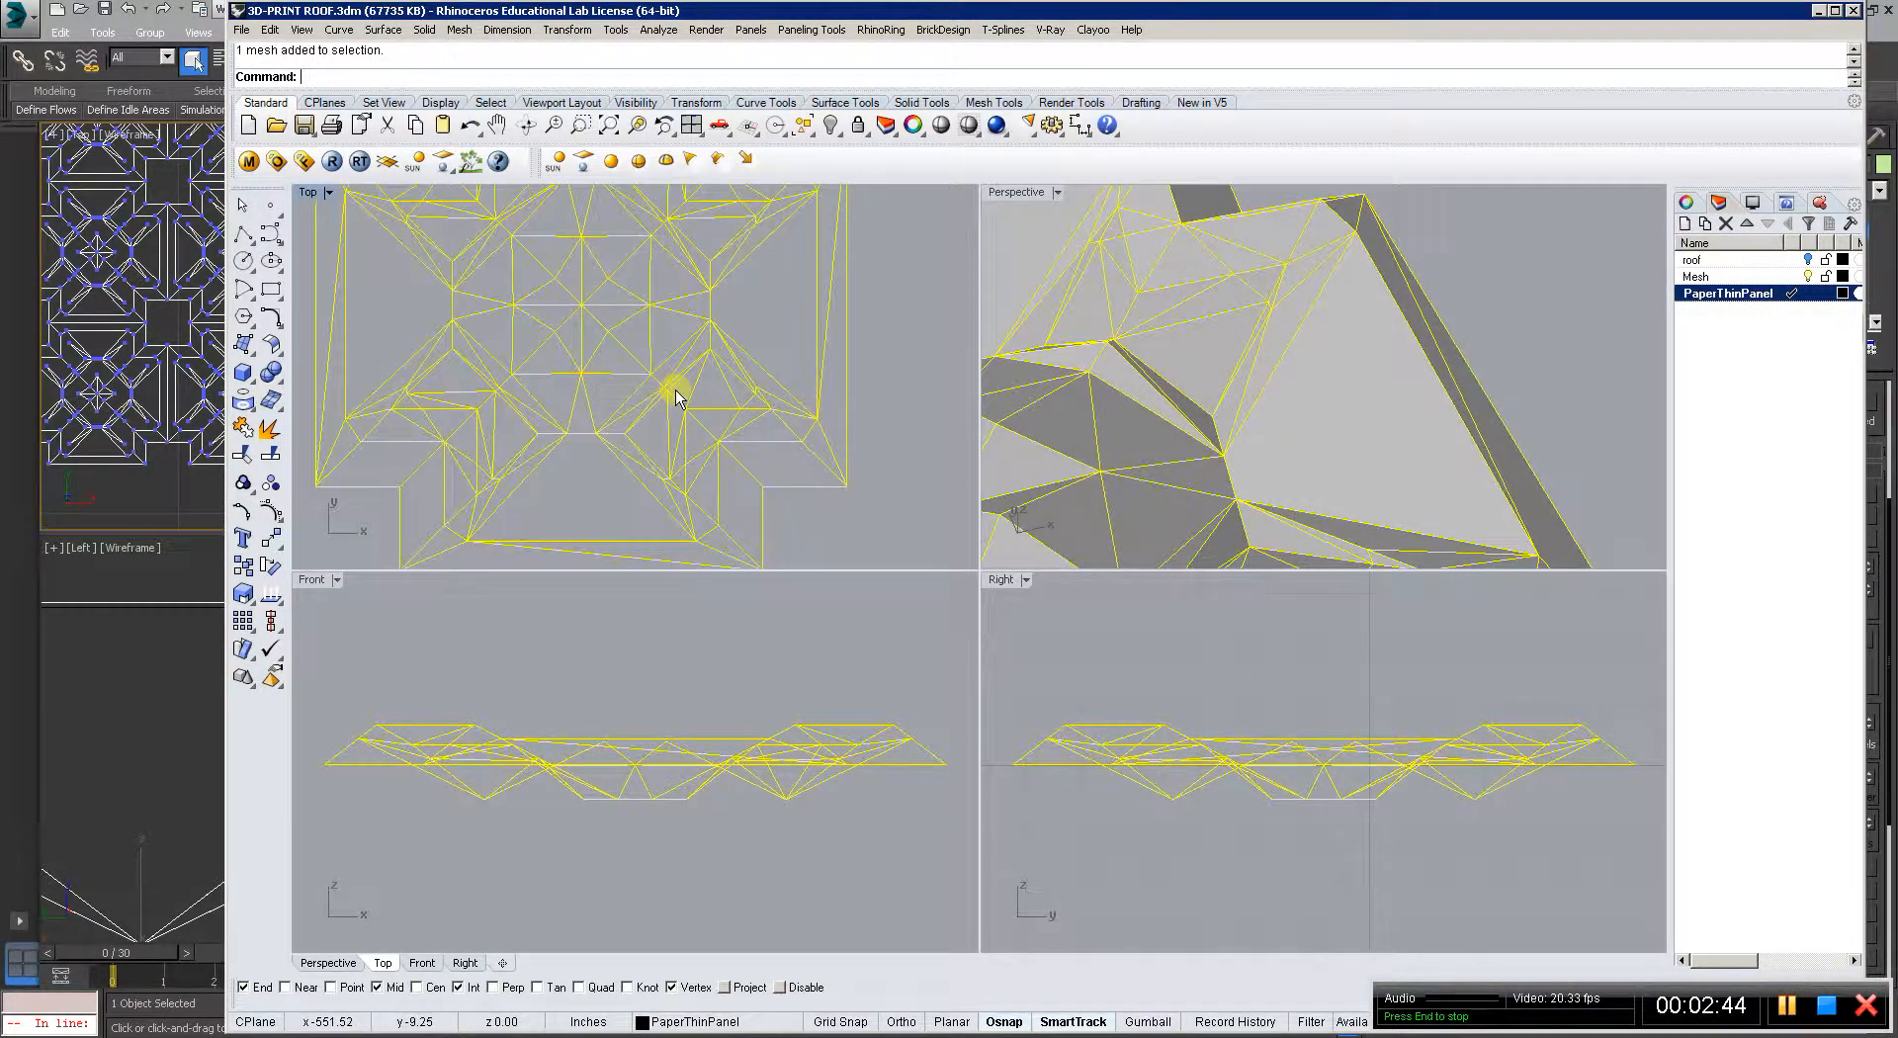
pyautogui.scroll(-3, 612, 374)
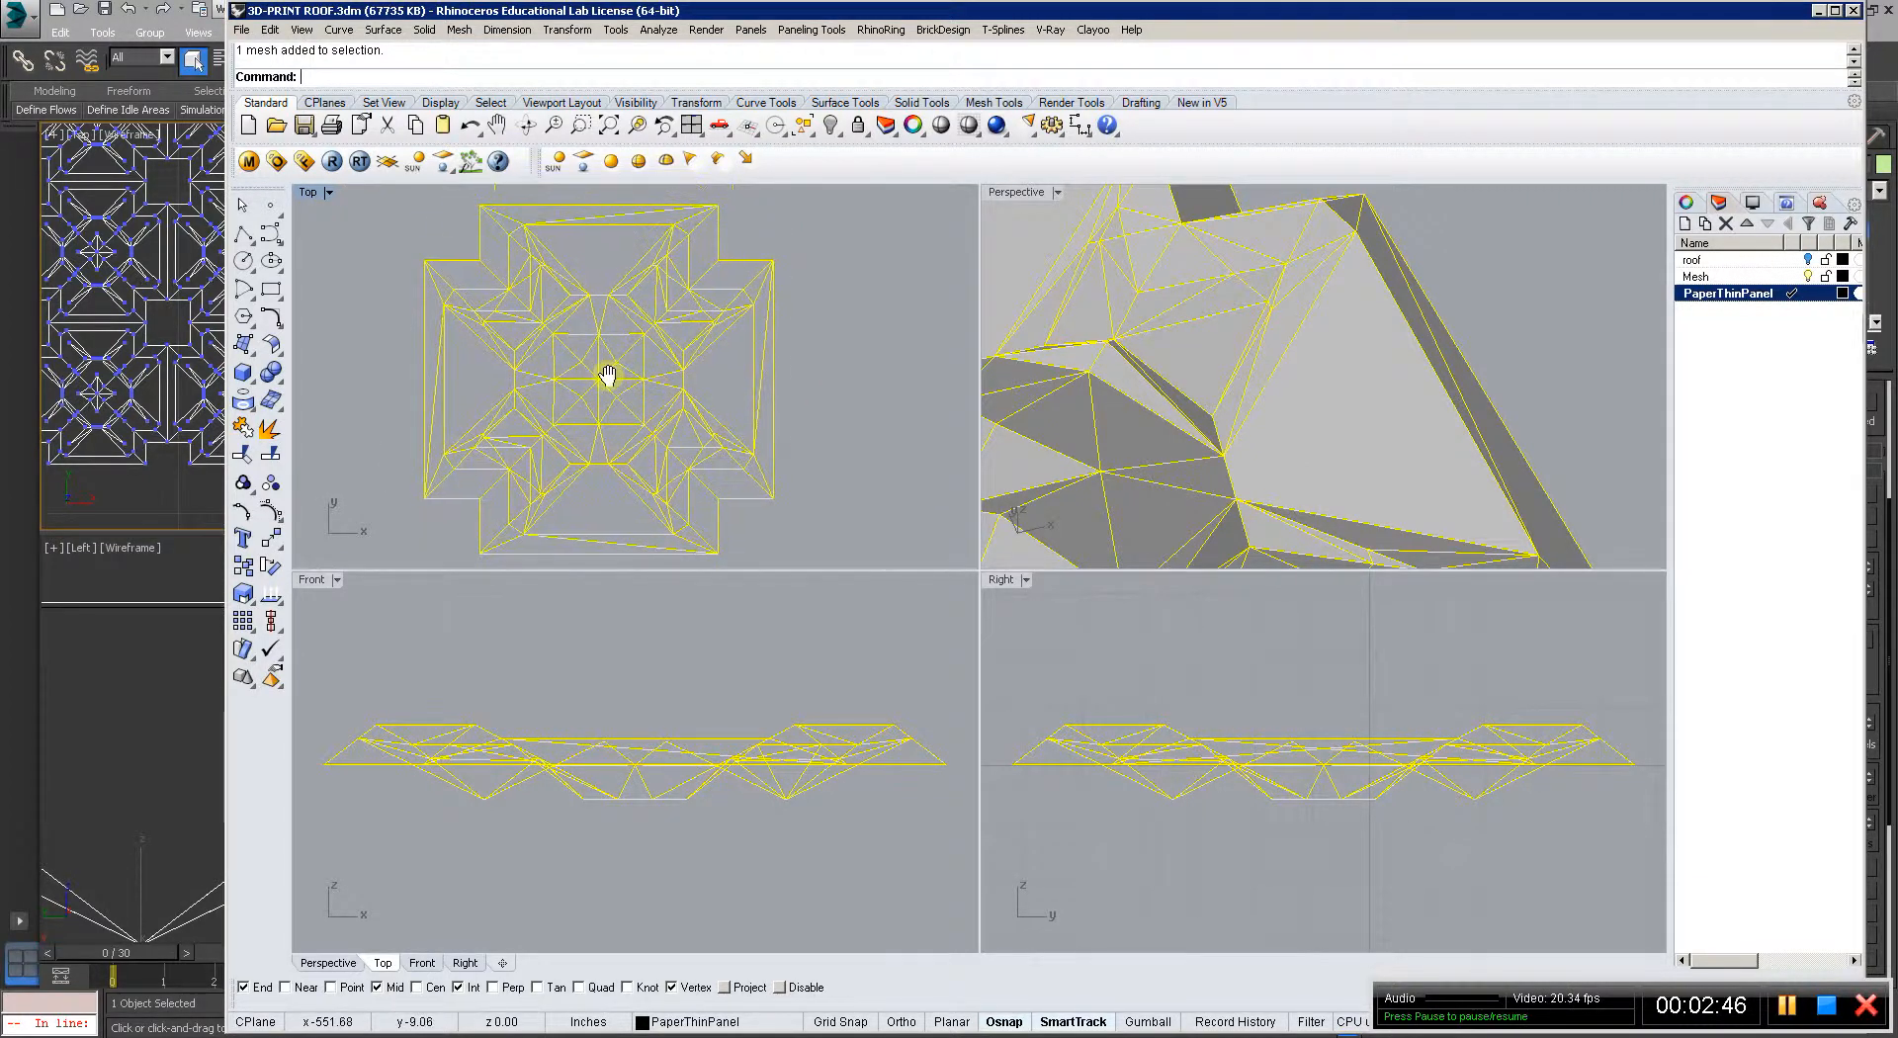
pyautogui.write('Array')
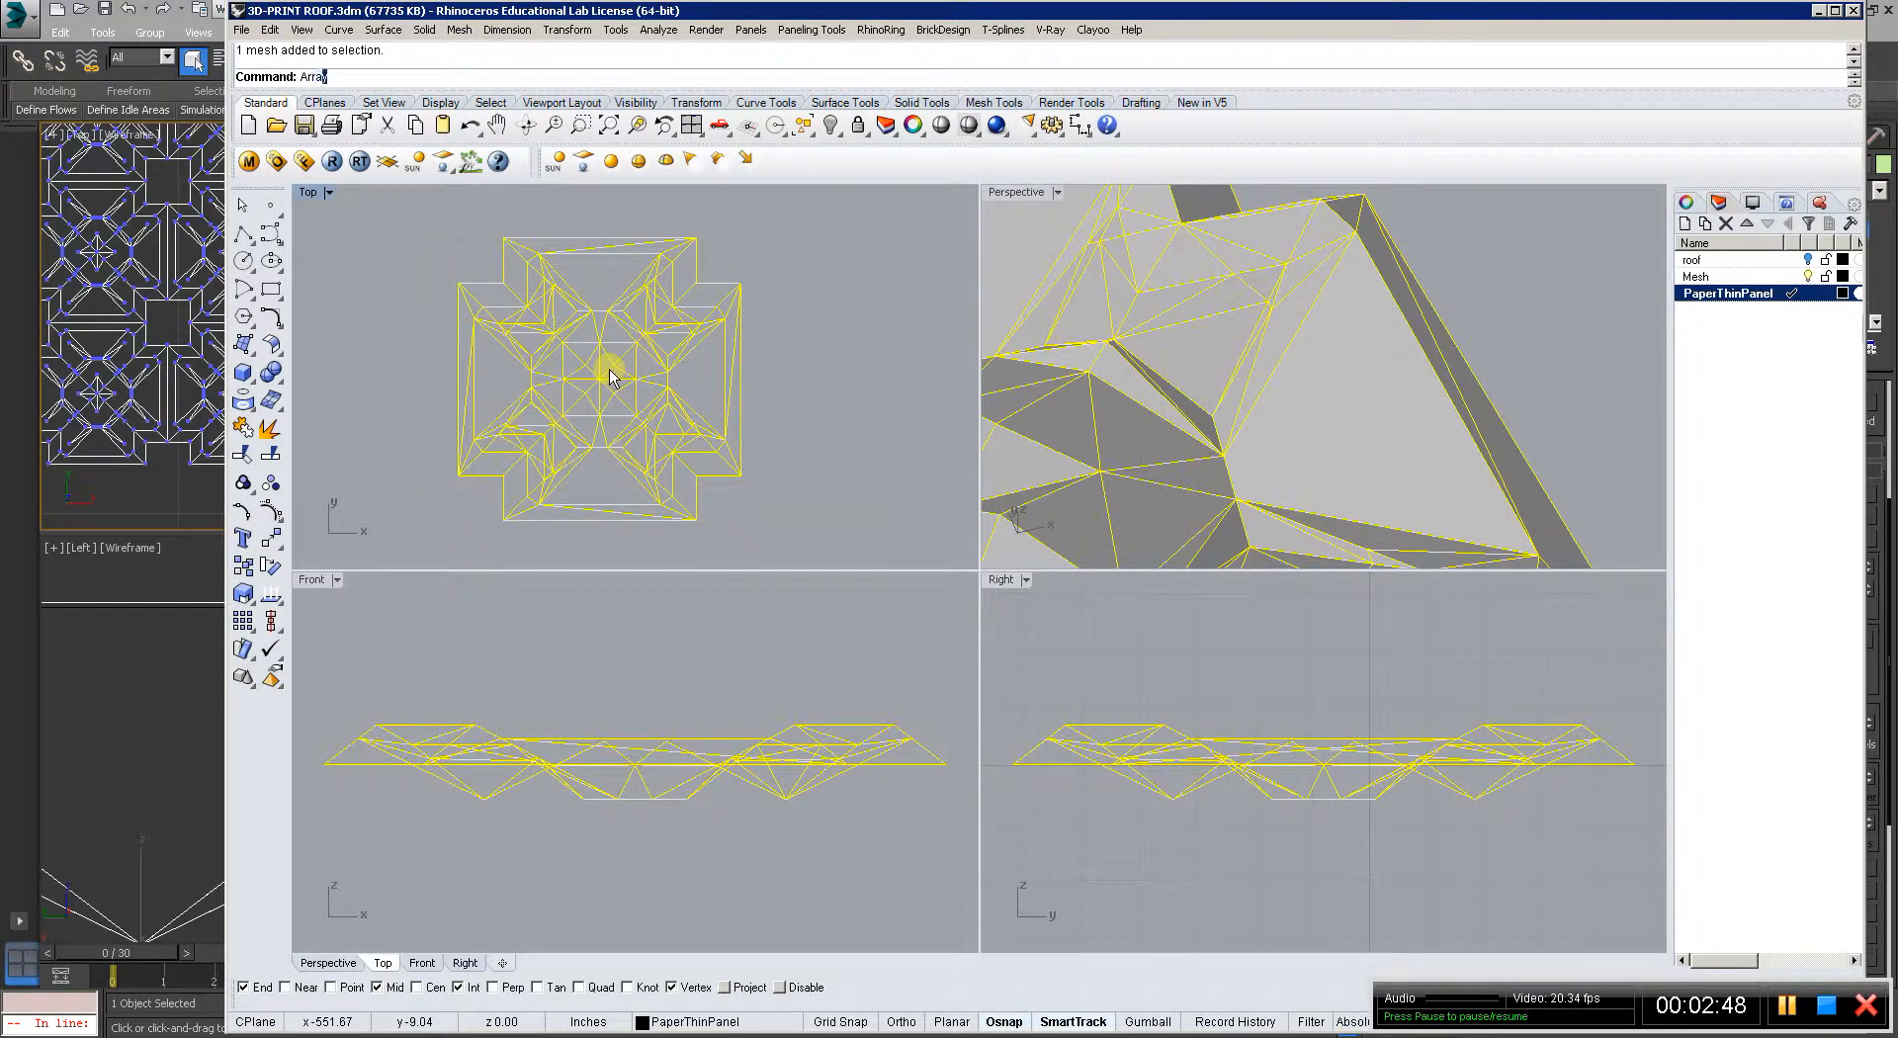
pyautogui.press('Return')
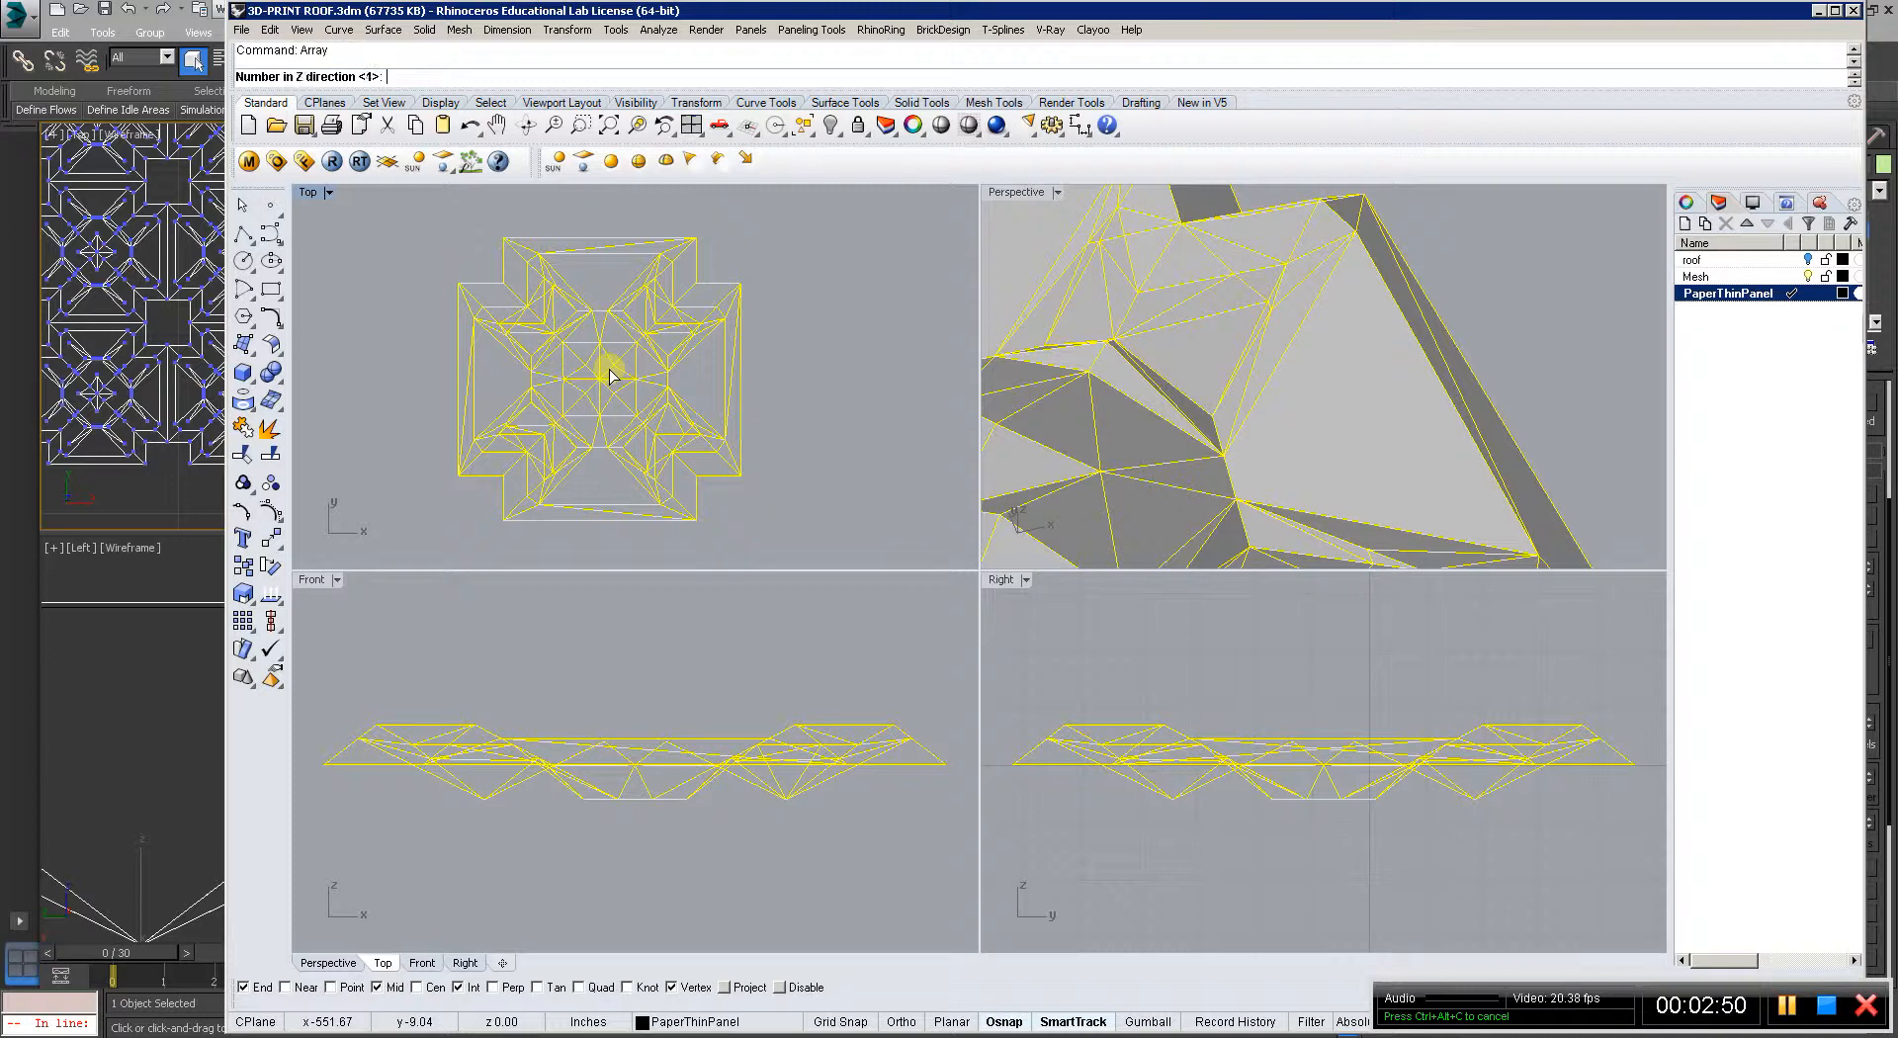
pyautogui.press('Return')
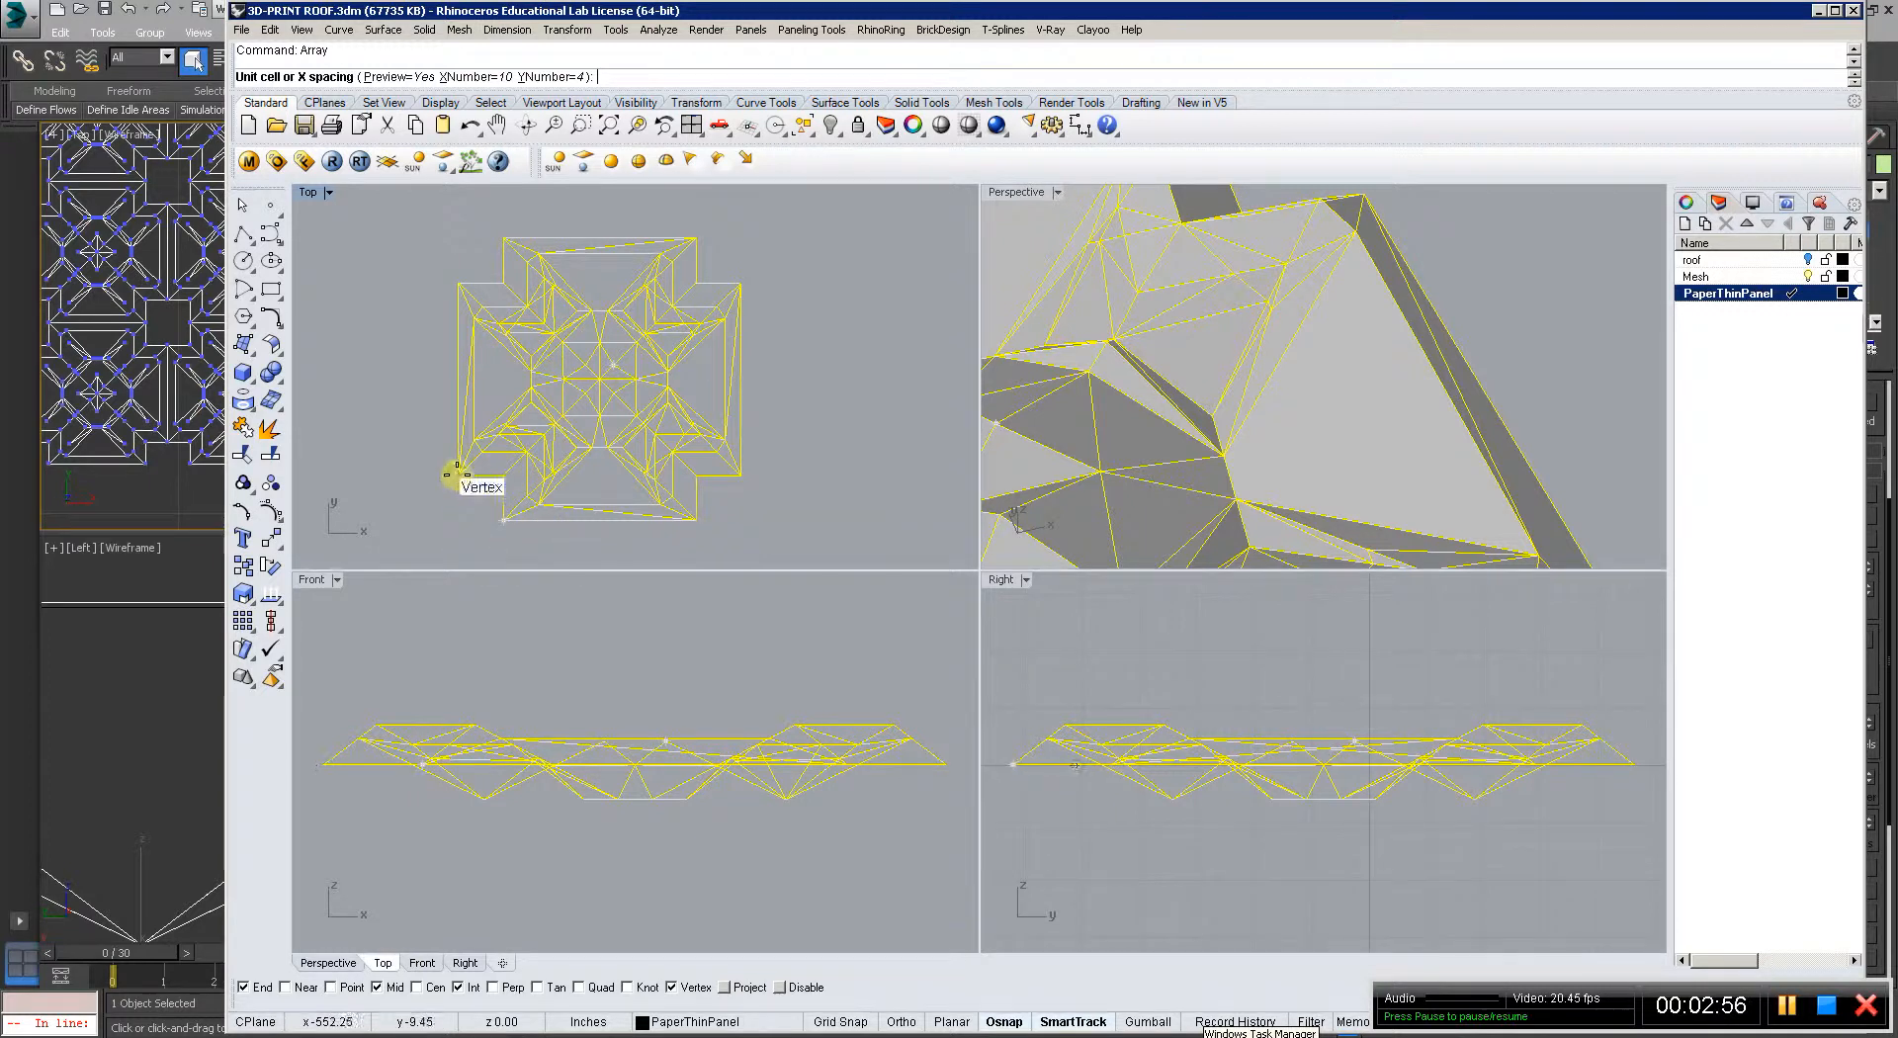
pyautogui.click(457, 515)
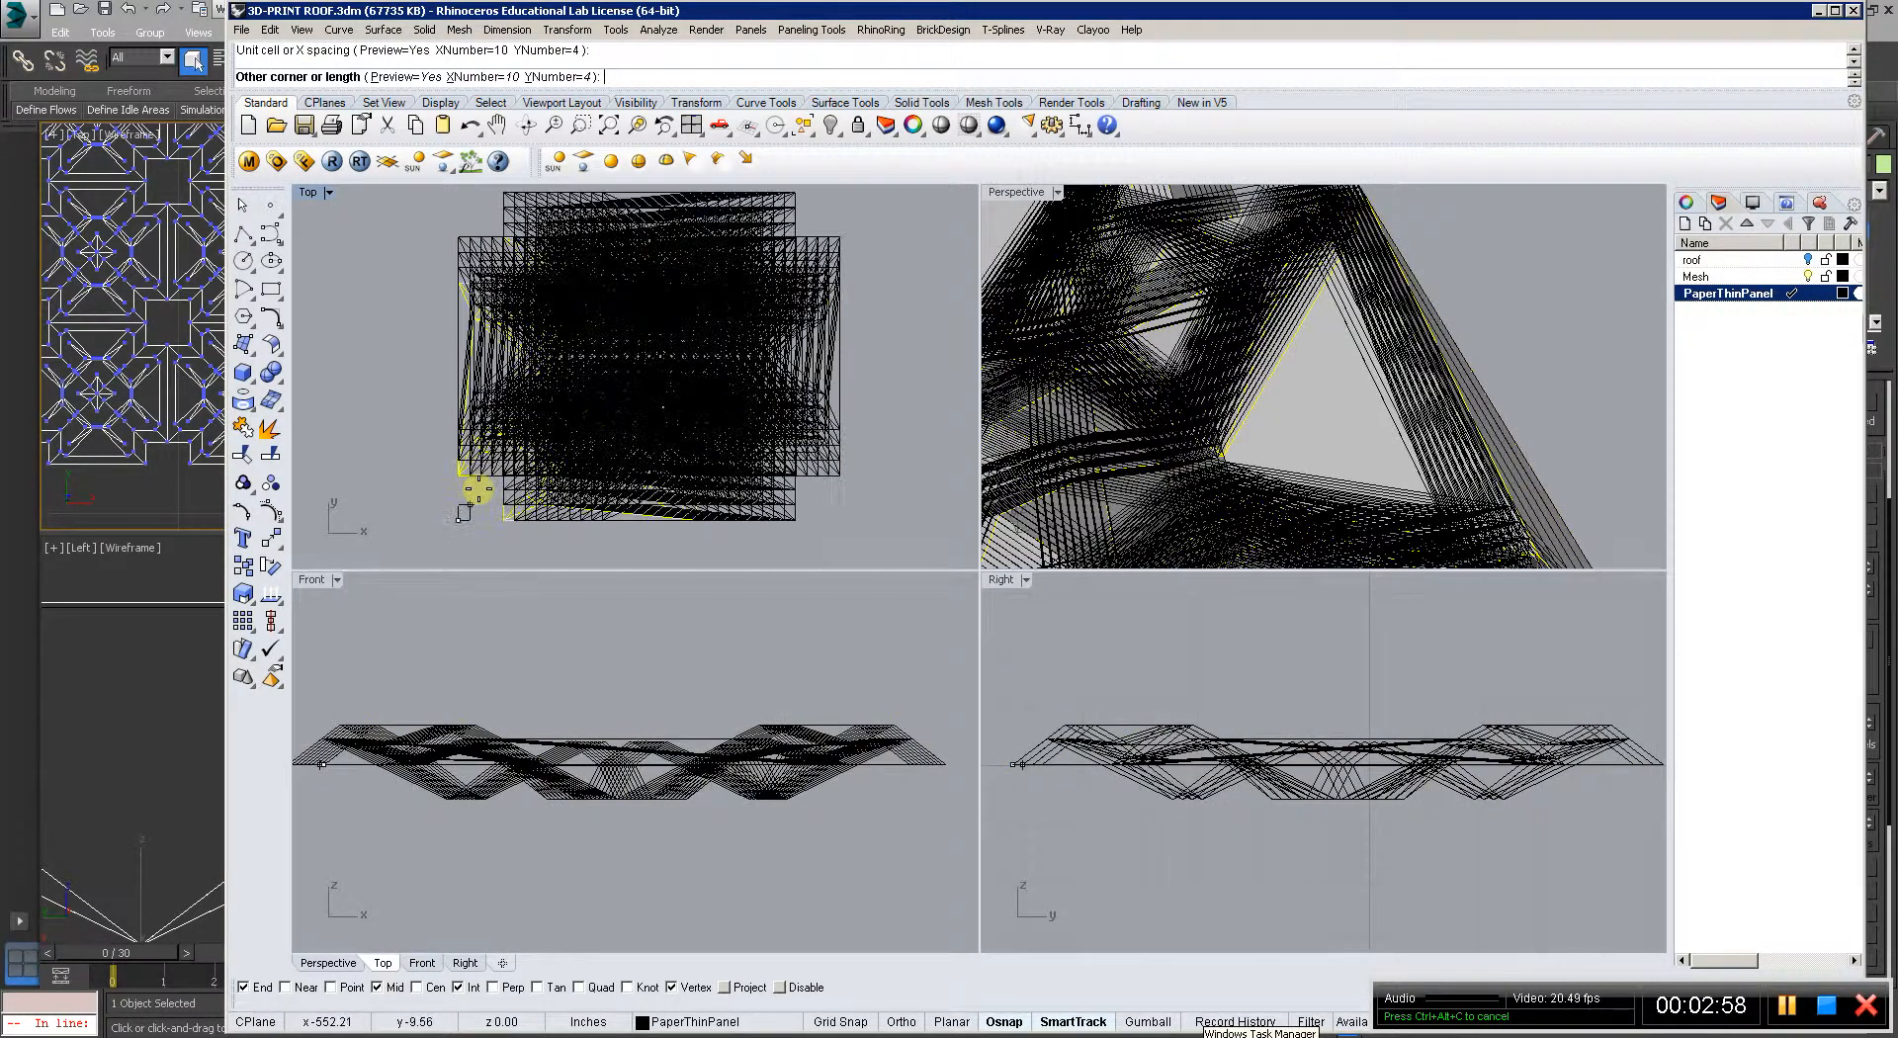
pyautogui.moveTo(714, 263); pyautogui.dragTo(531, 337, button='right')
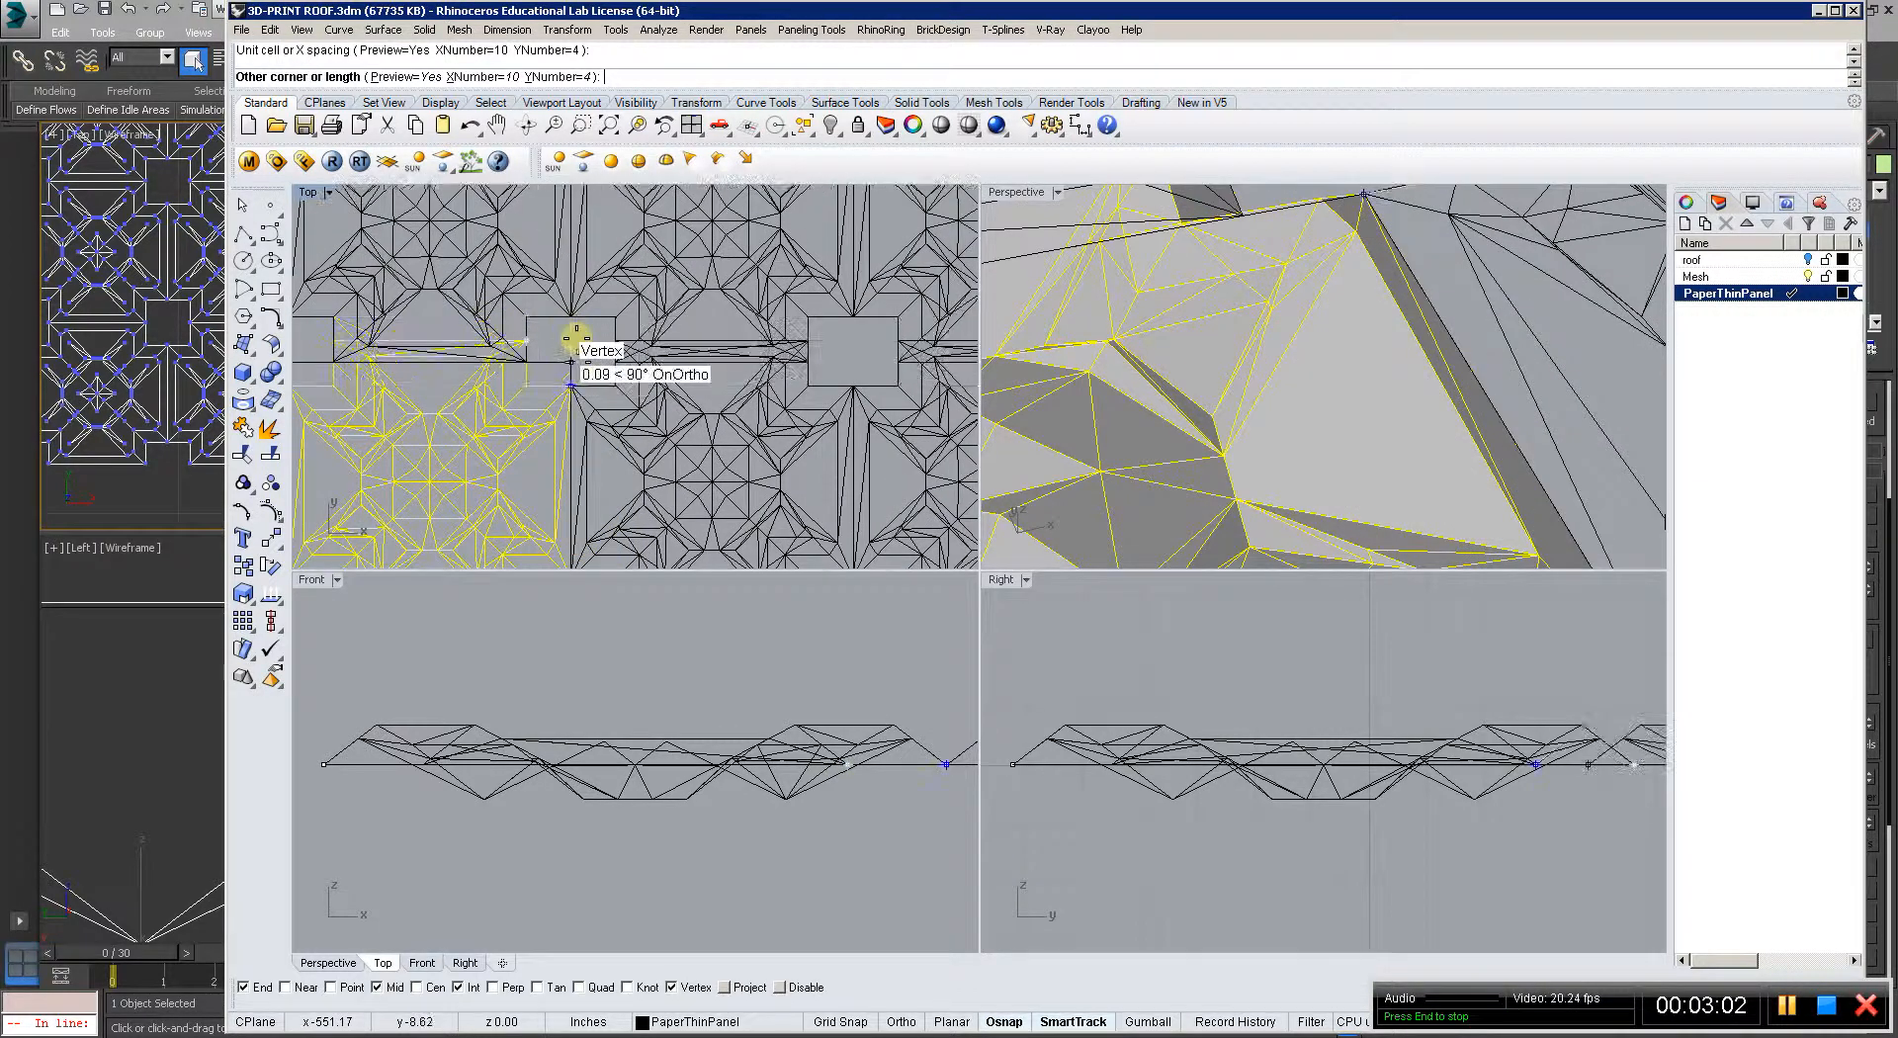
pyautogui.click(573, 332)
pyautogui.scroll(-5, 563, 352)
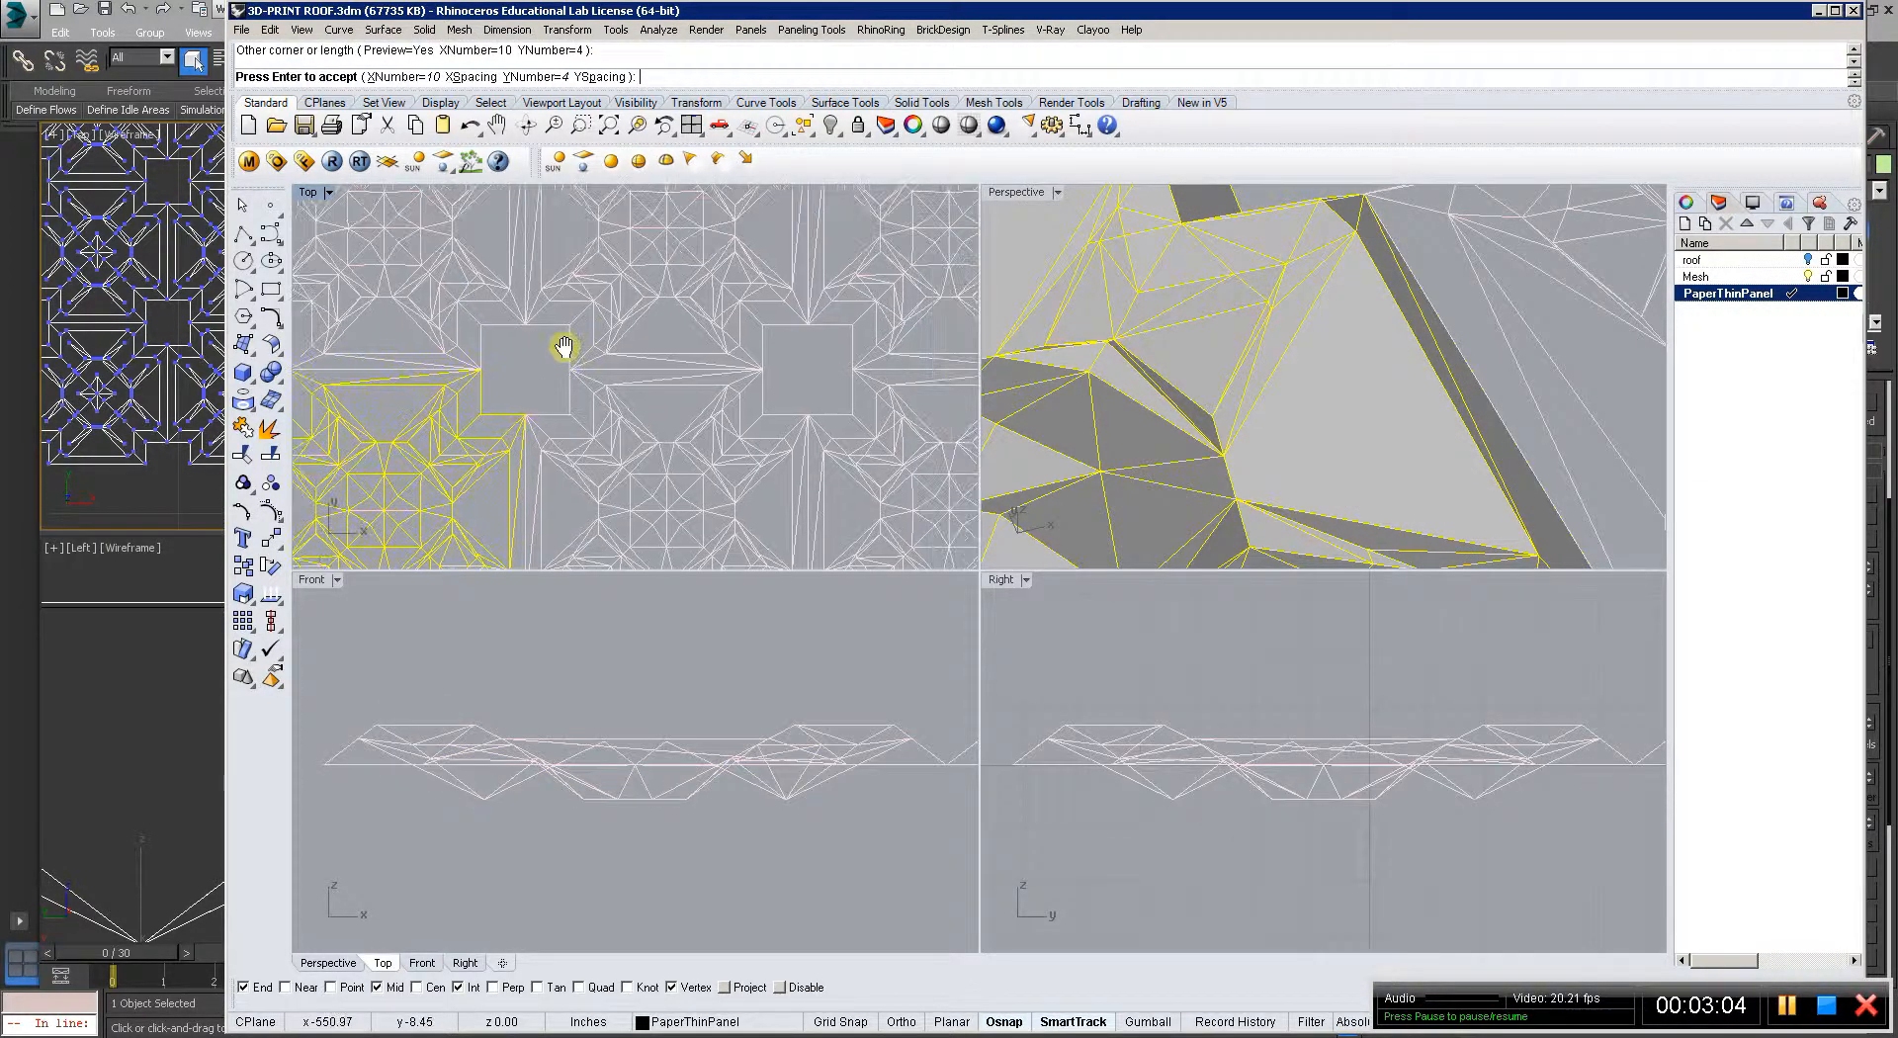
pyautogui.scroll(-3, 719, 413)
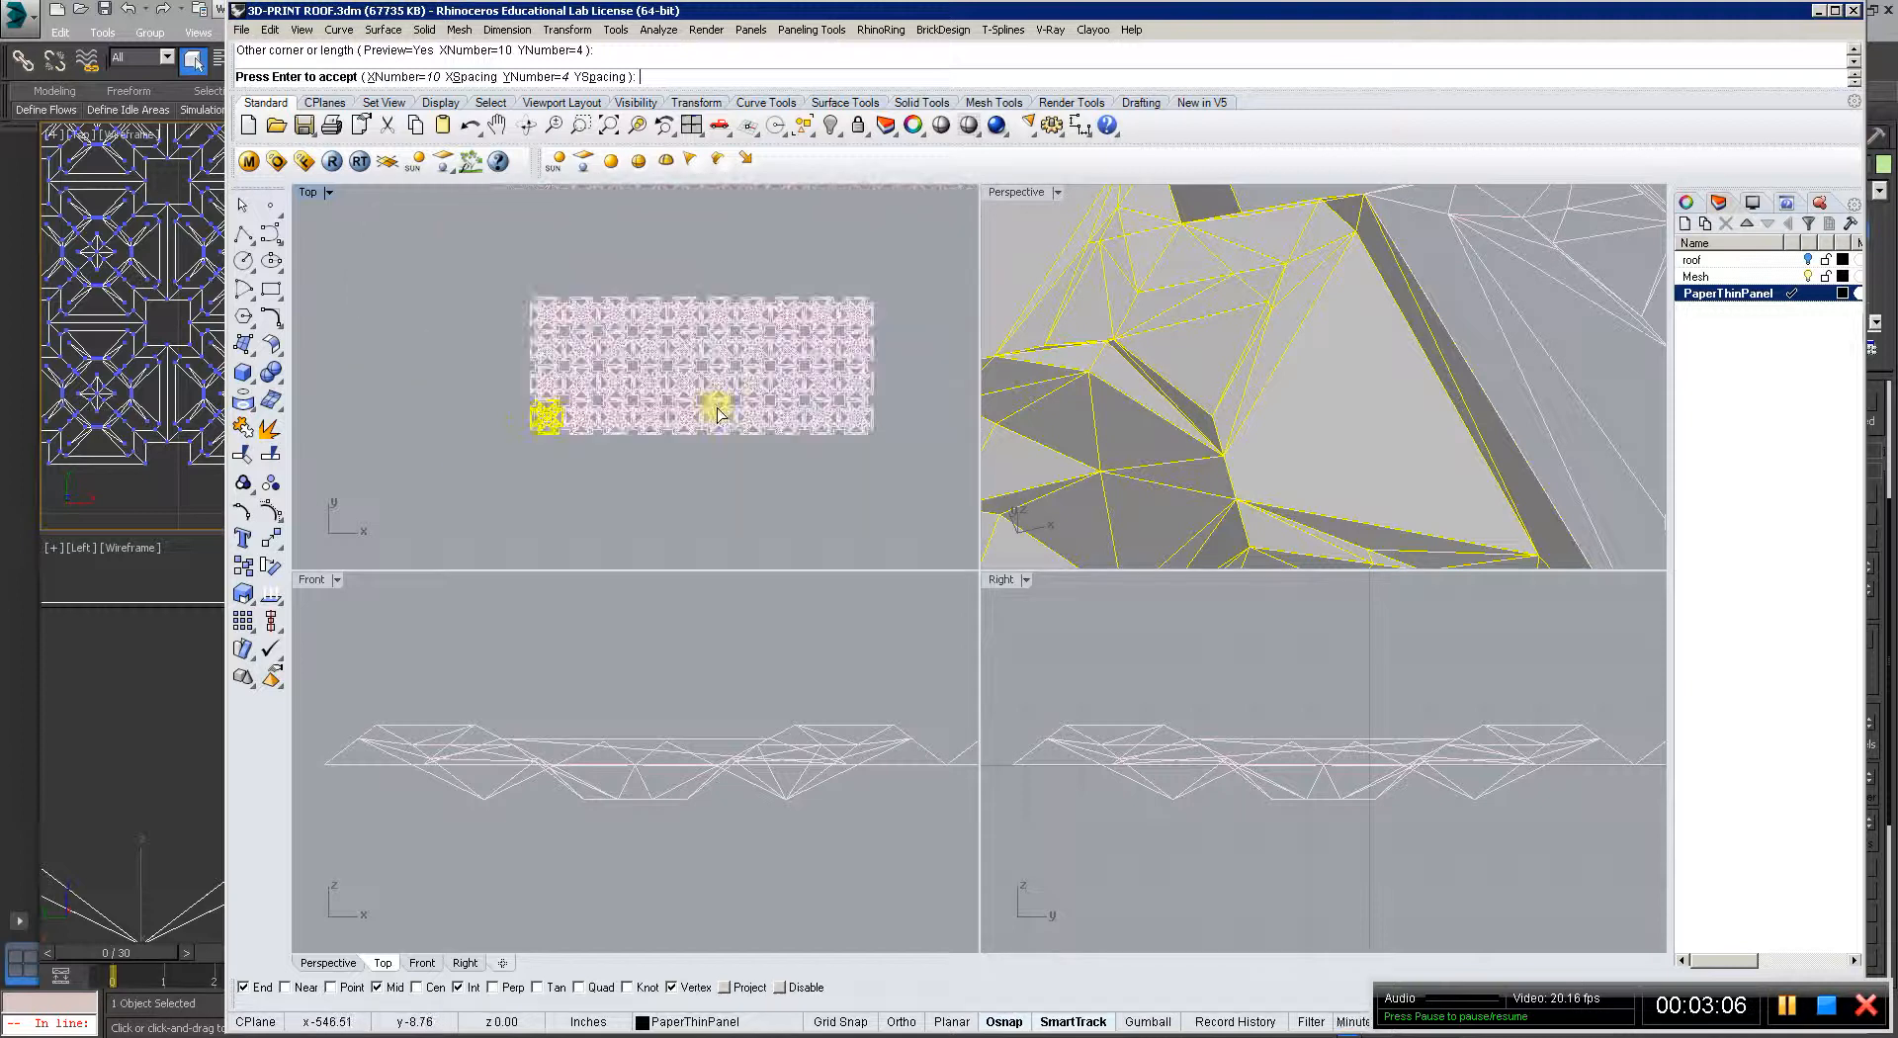
pyautogui.press('Return')
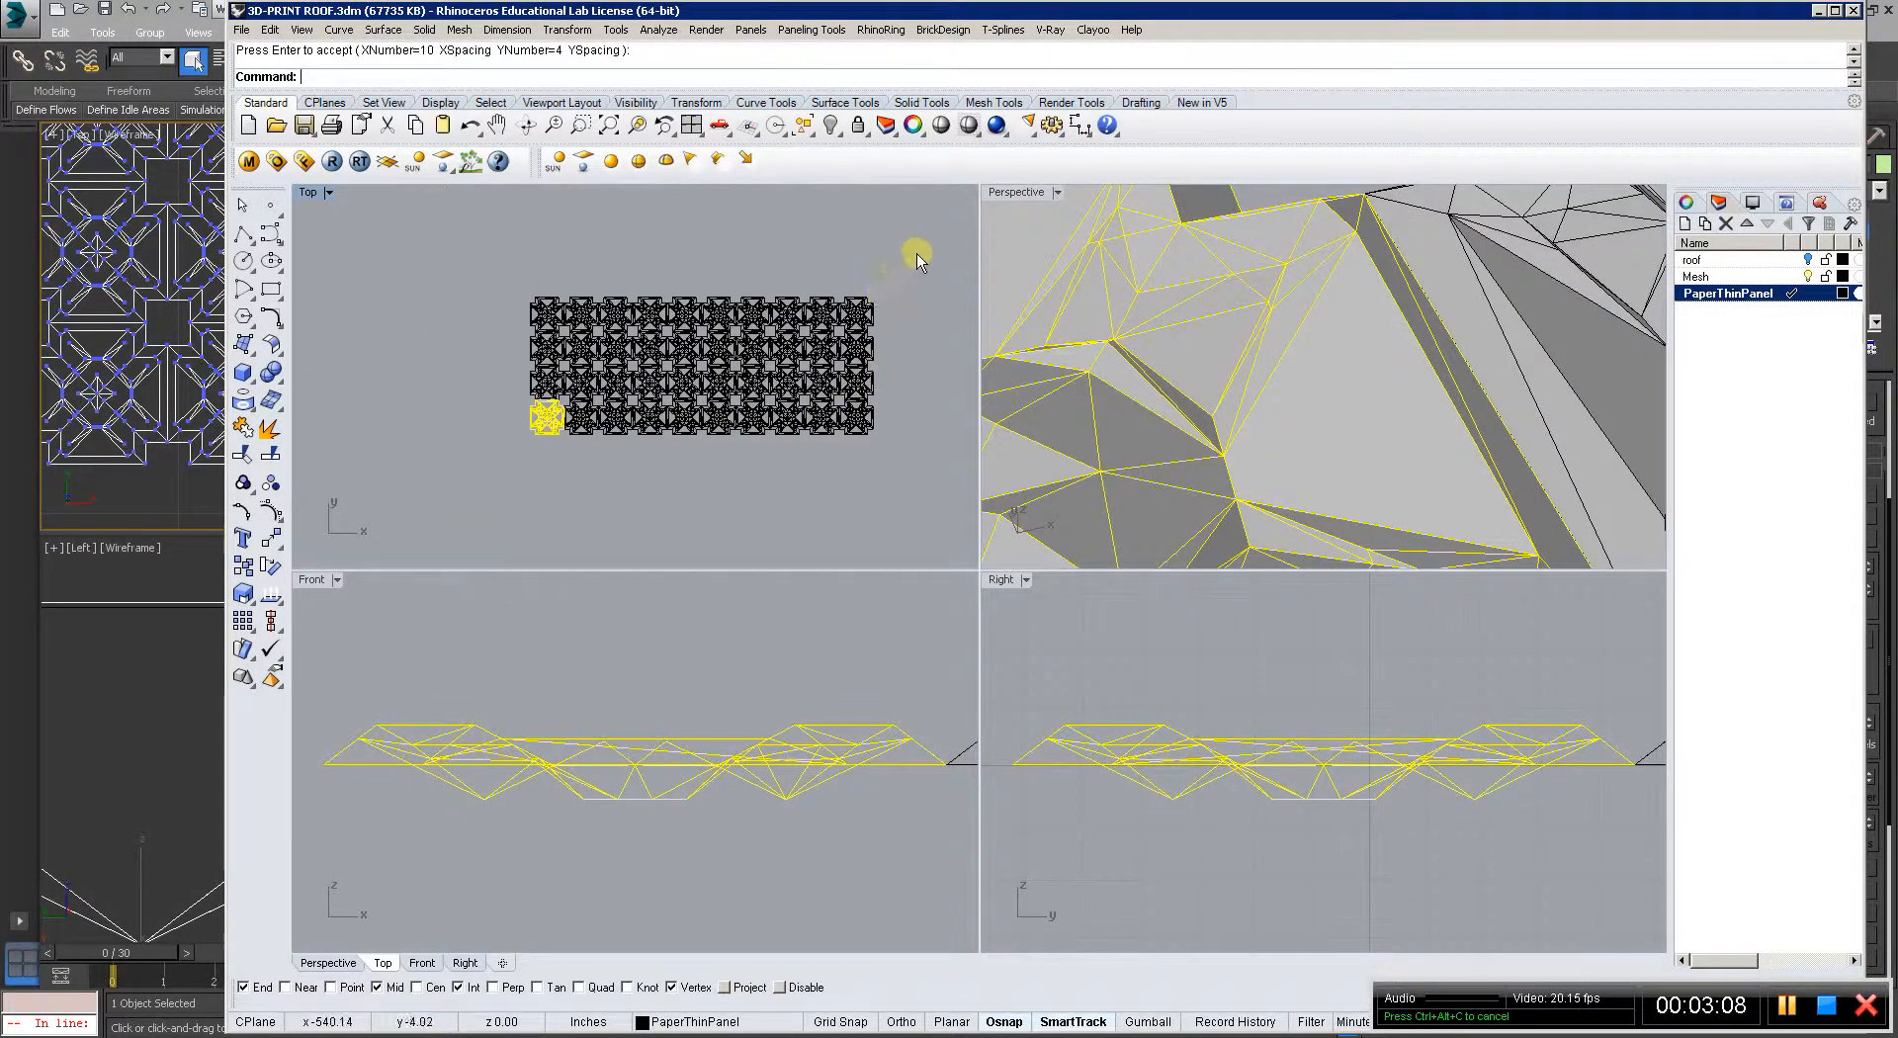
# Join all the arrayed panel meshes into one and export it as a 3D Studio file, overwriting RoofPanel_JoinPaperThin.3ds.
pyautogui.moveTo(916, 259); pyautogui.dragTo(417, 479)
pyautogui.hotkey('ctrl', 'j')
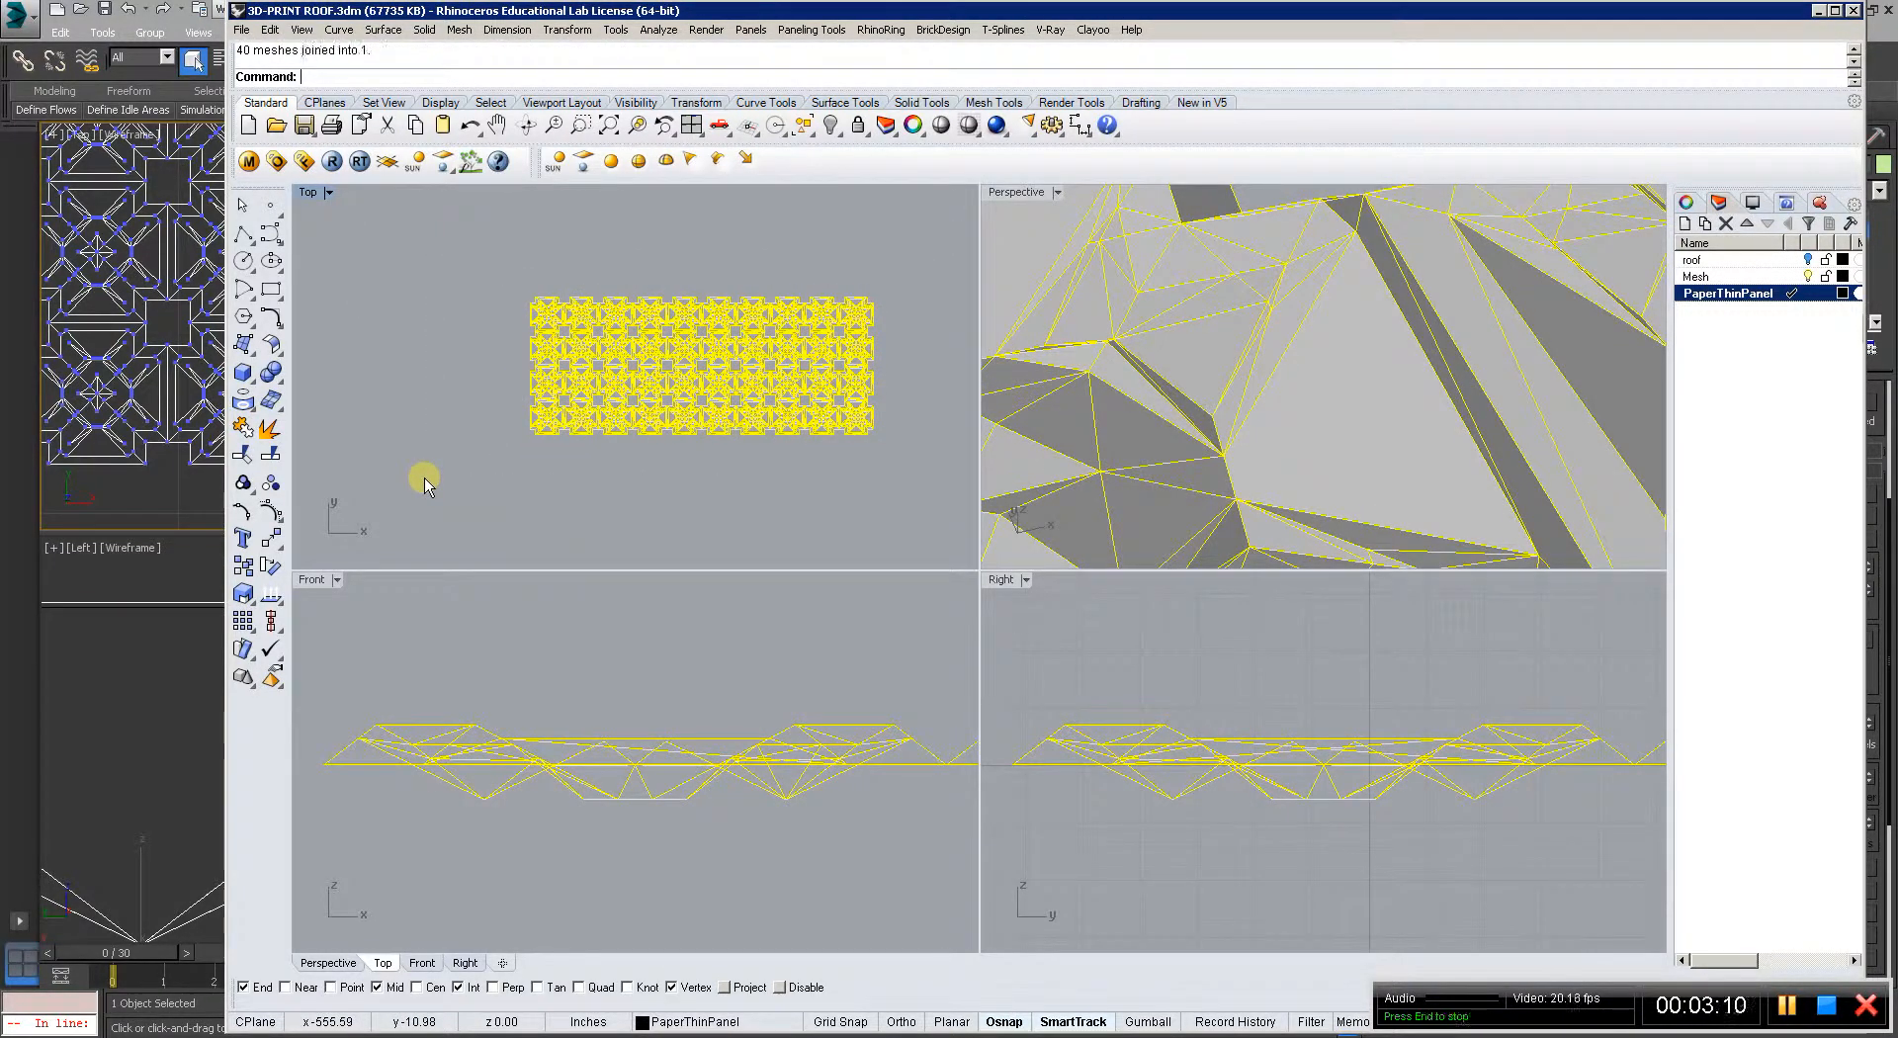
pyautogui.click(241, 29)
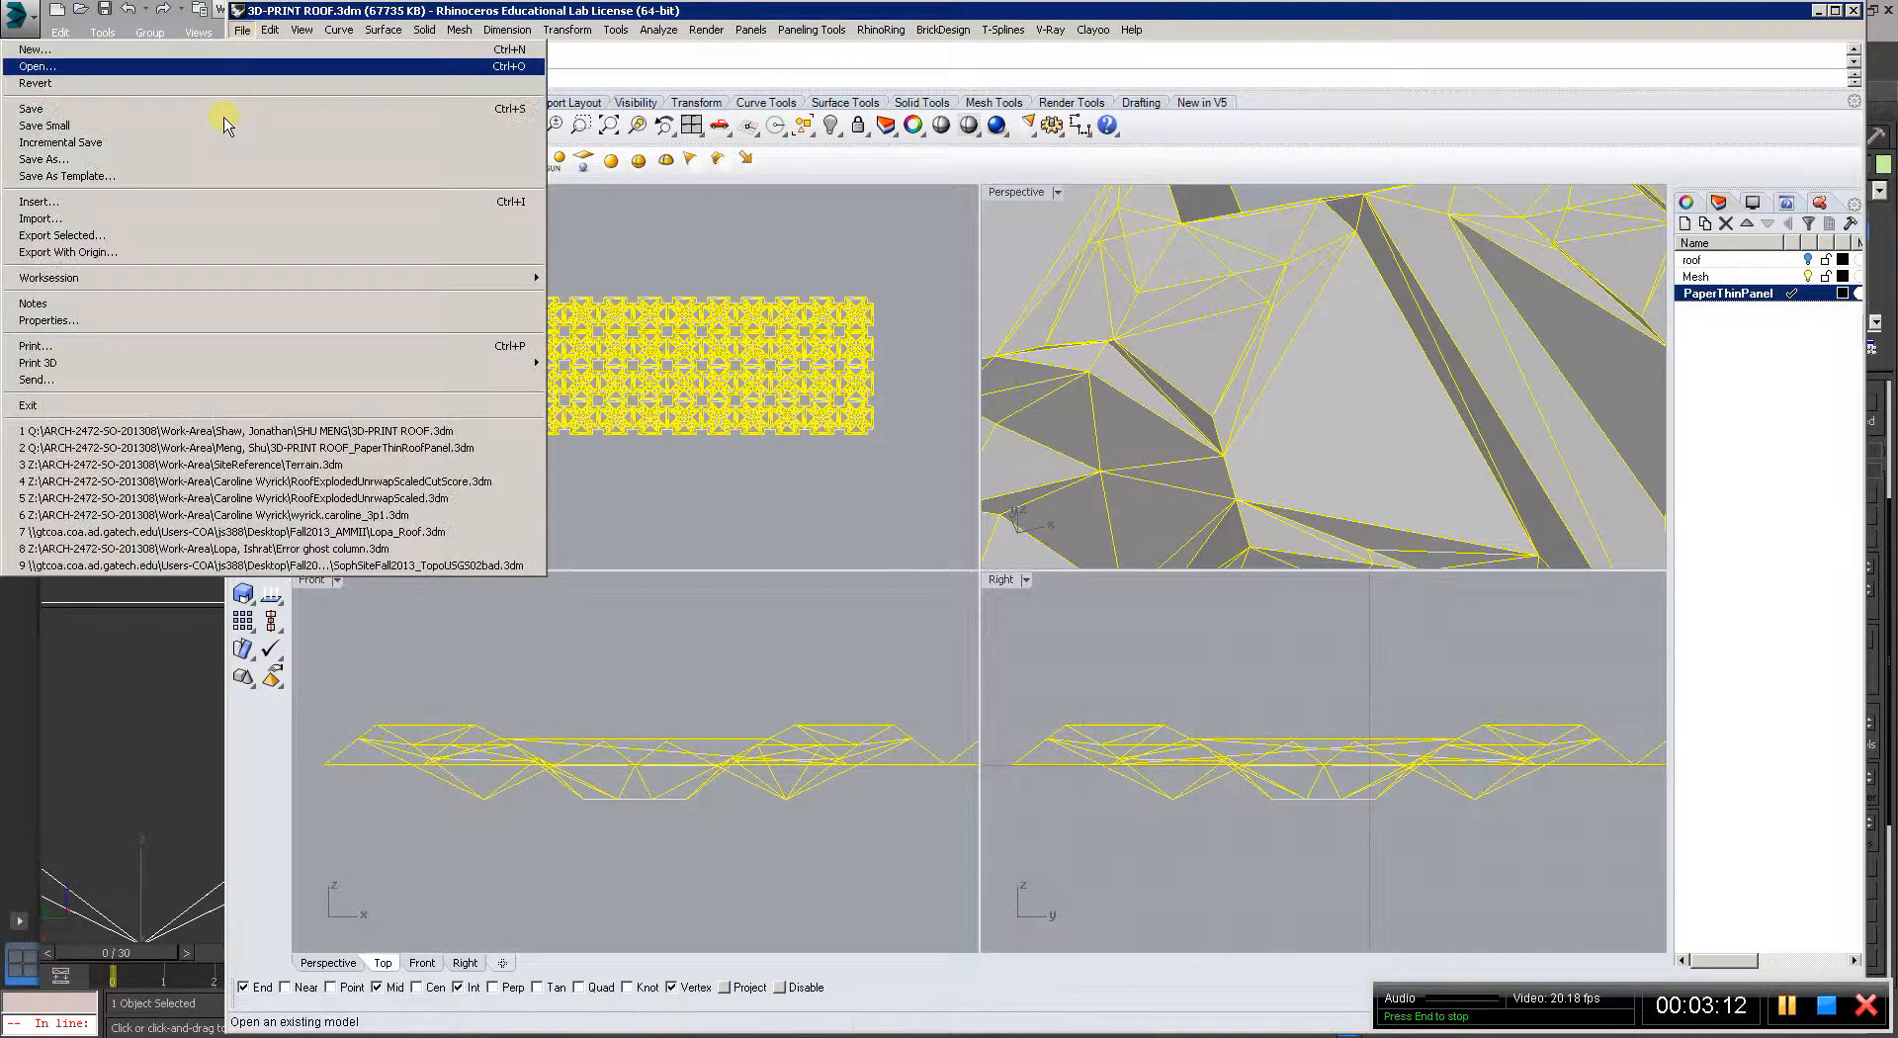
pyautogui.click(227, 235)
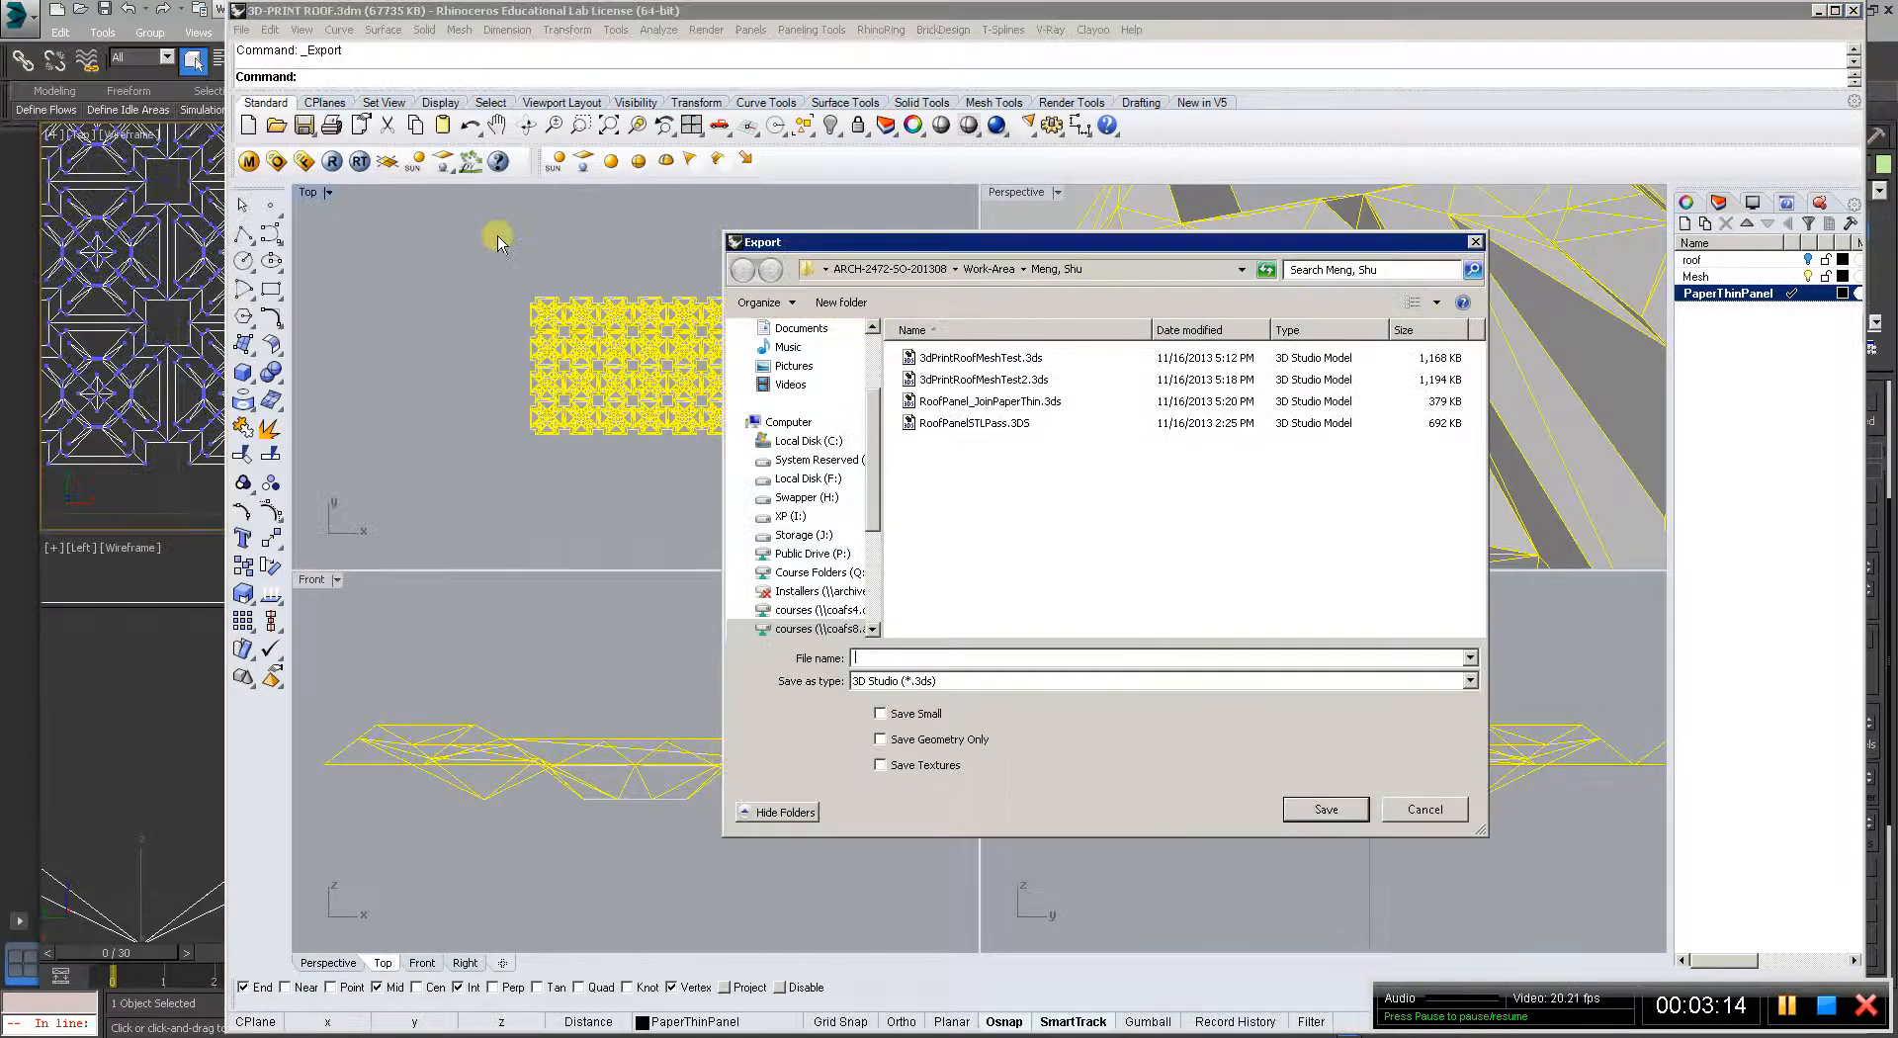
pyautogui.doubleClick(984, 401)
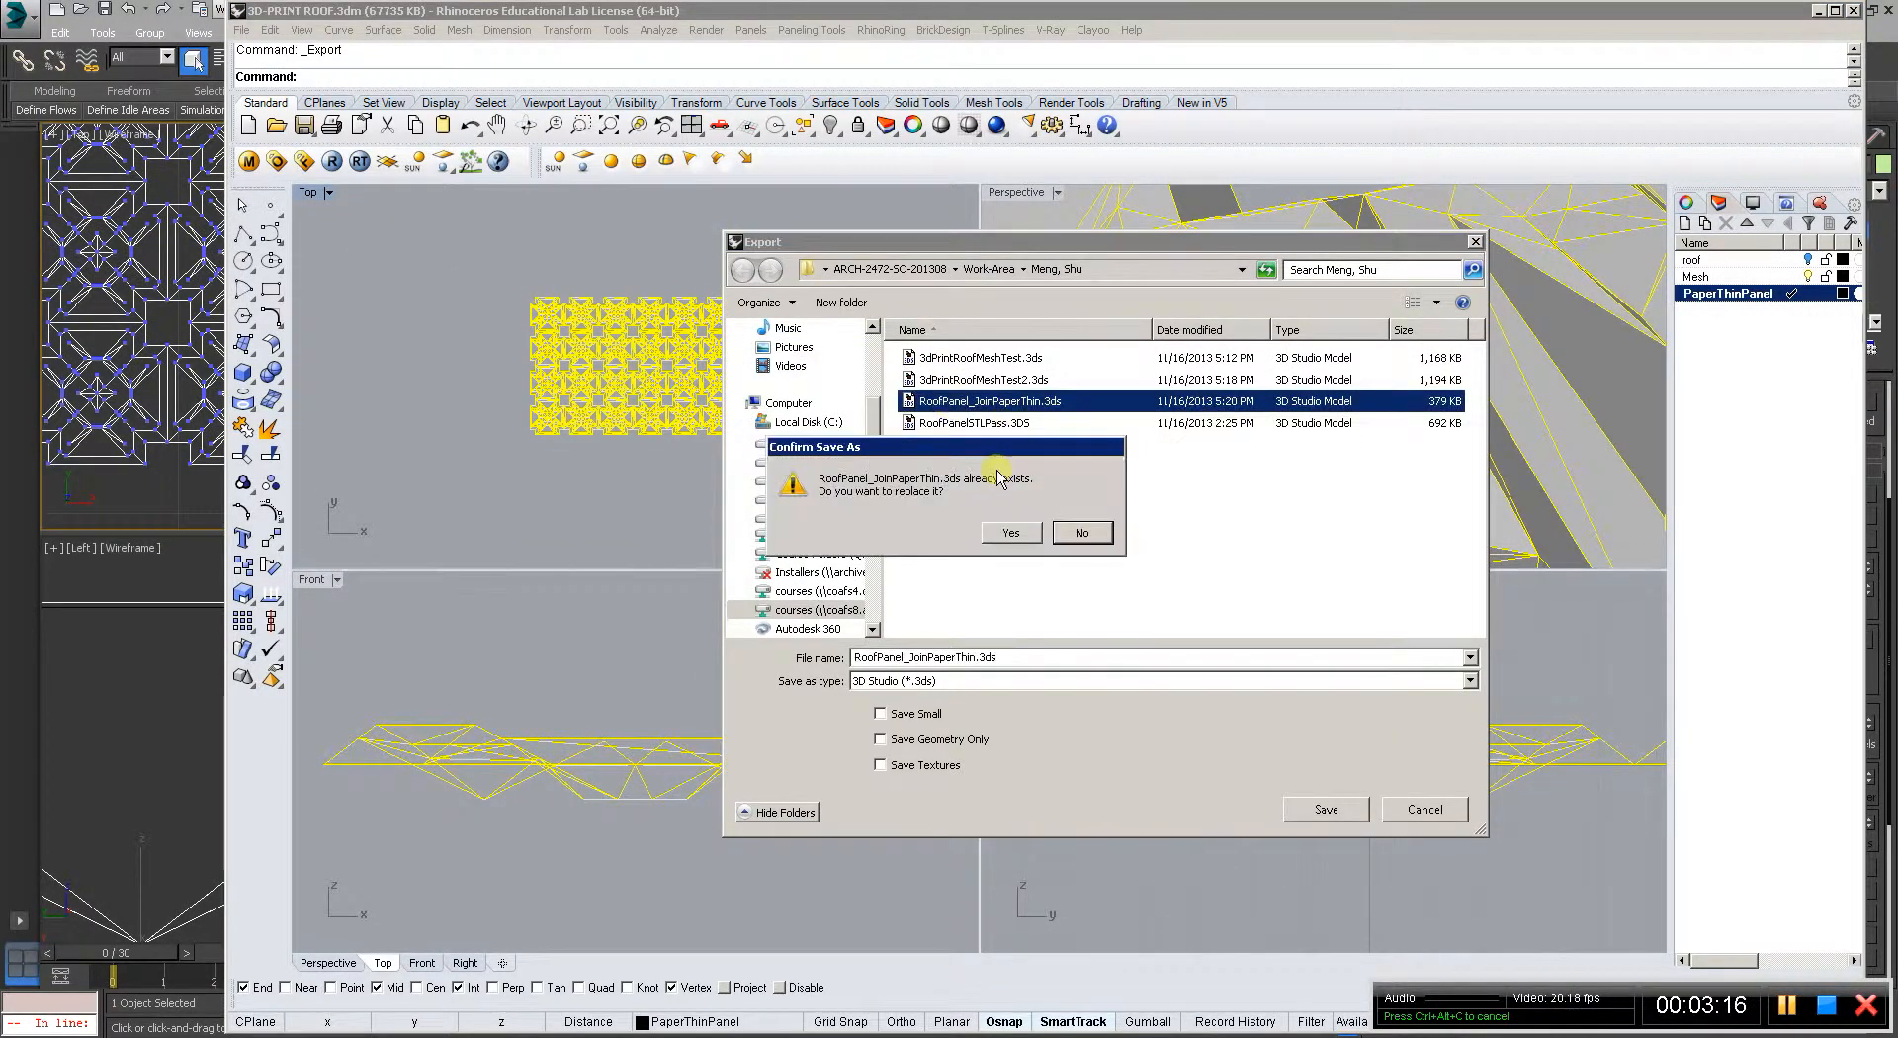
pyautogui.click(1007, 533)
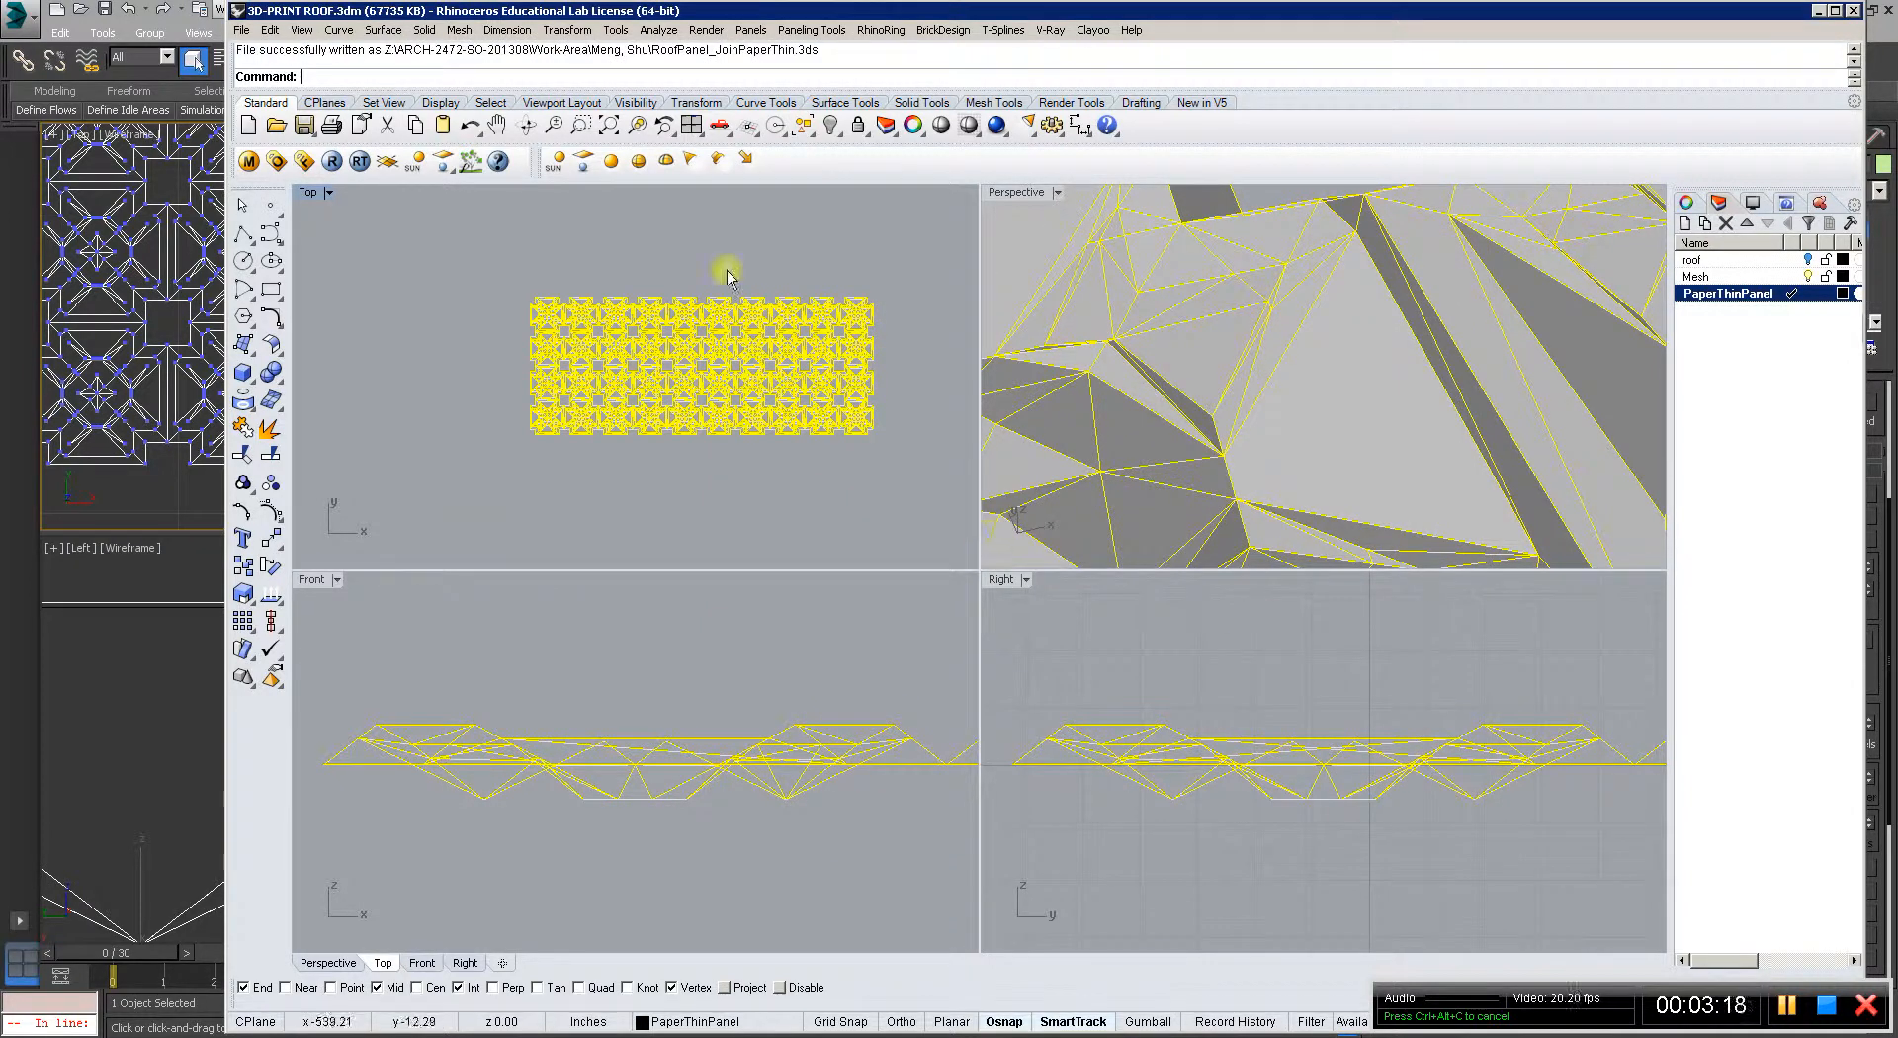
# Switch to 3ds Max and start a new, empty scene.
pyautogui.click(16, 18)
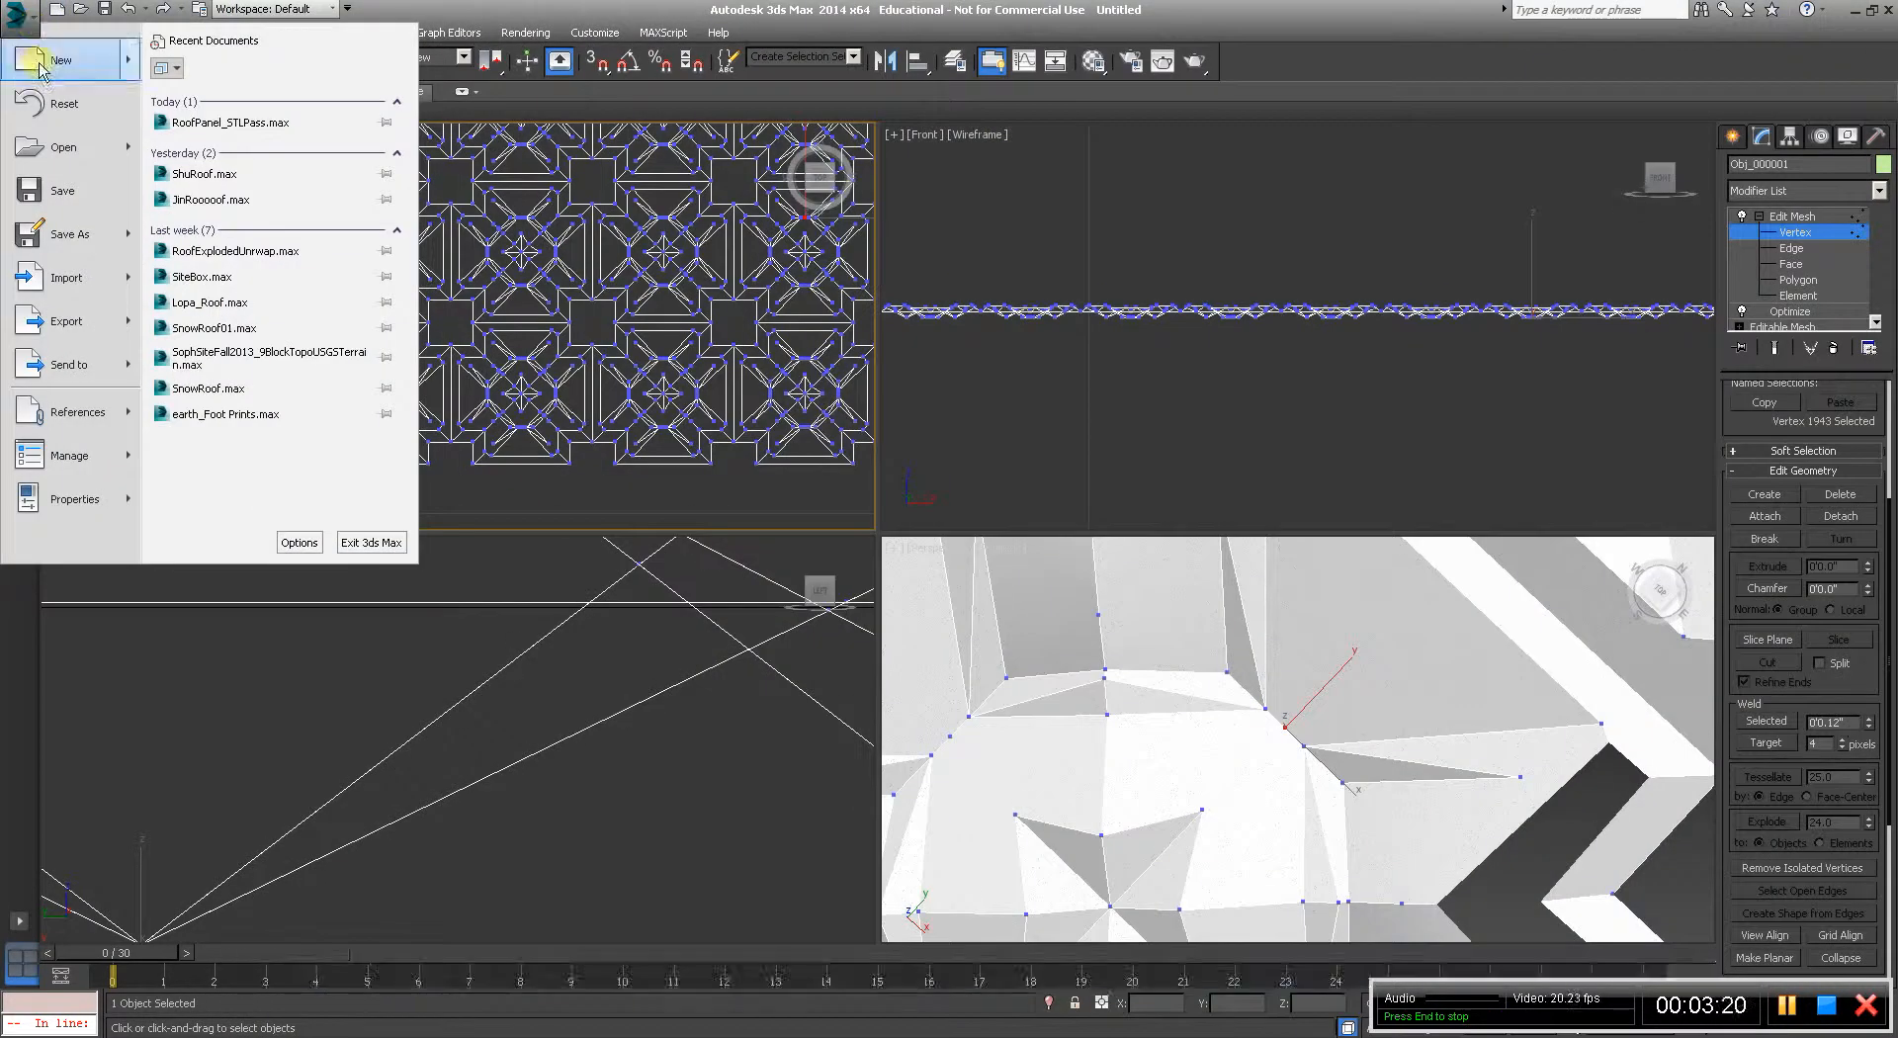
pyautogui.click(61, 61)
pyautogui.click(974, 554)
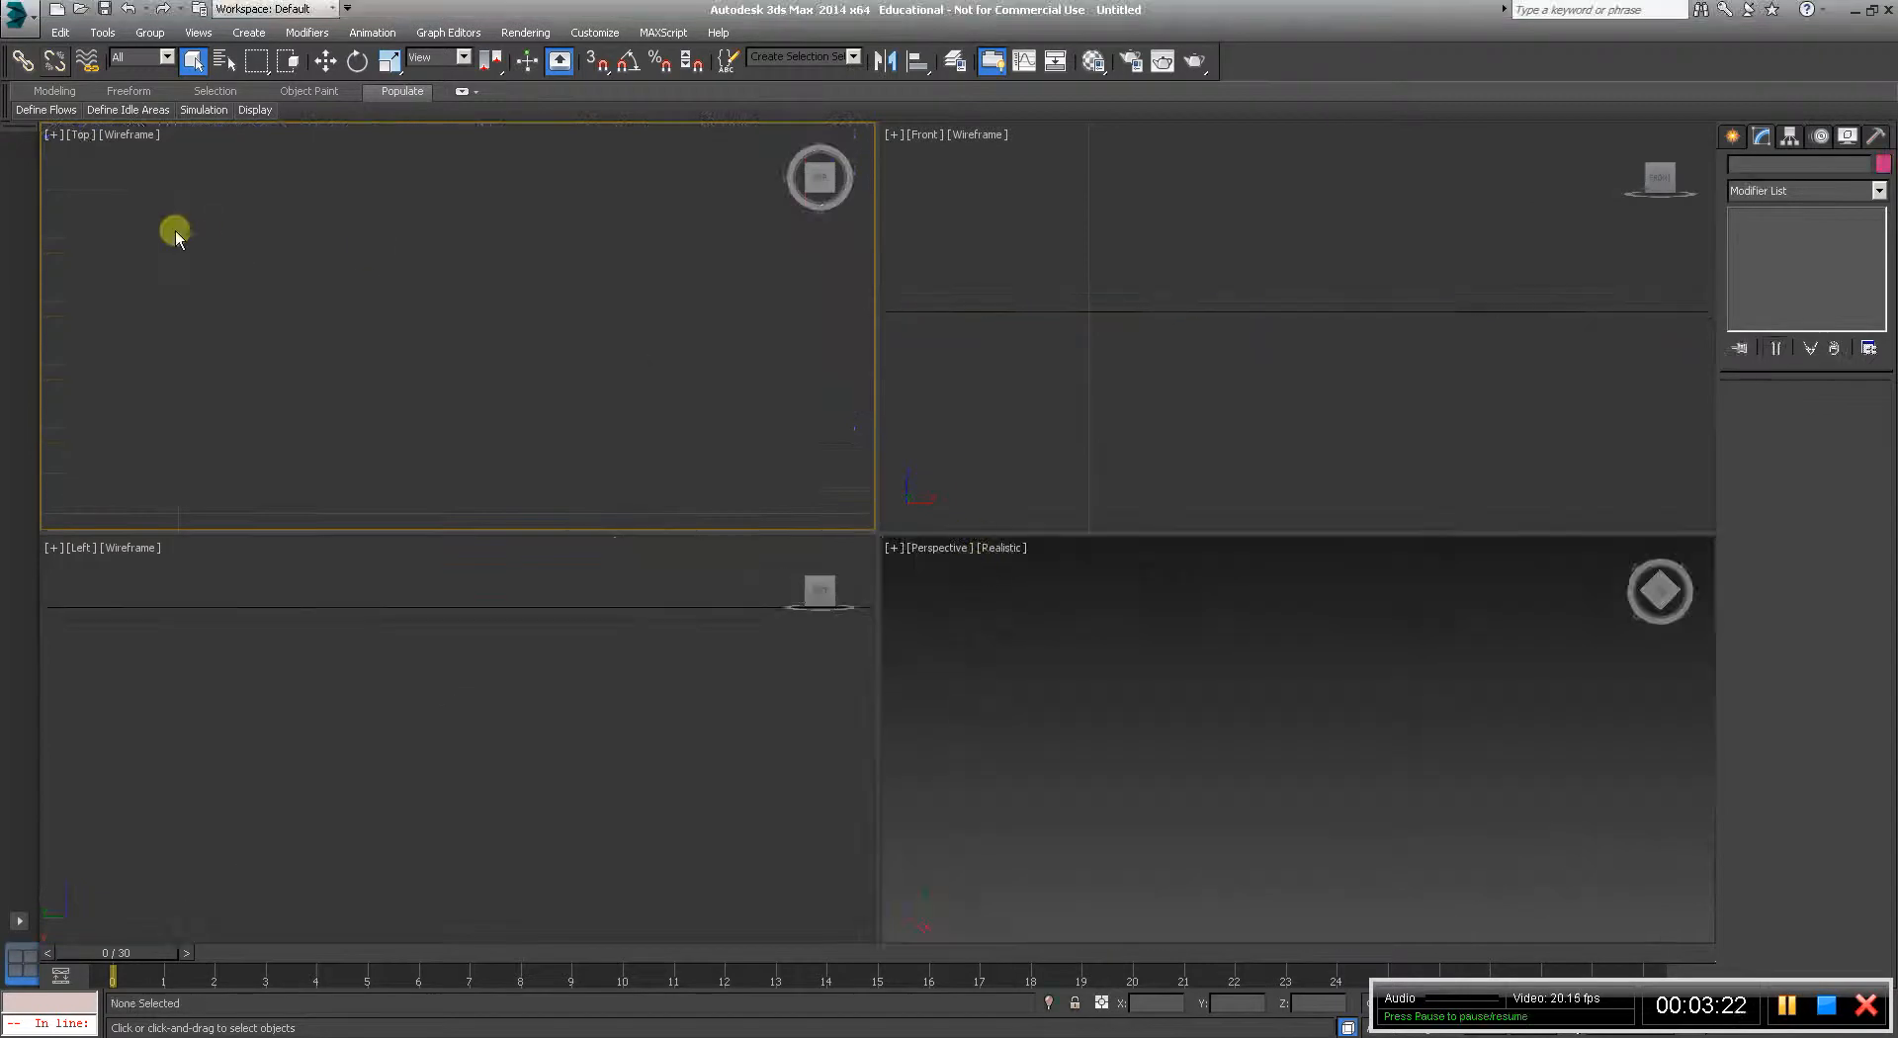
# Import RoofPanel_JoinPaperThin.3ds, merging its objects with the current scene and converting units.
pyautogui.click(22, 13)
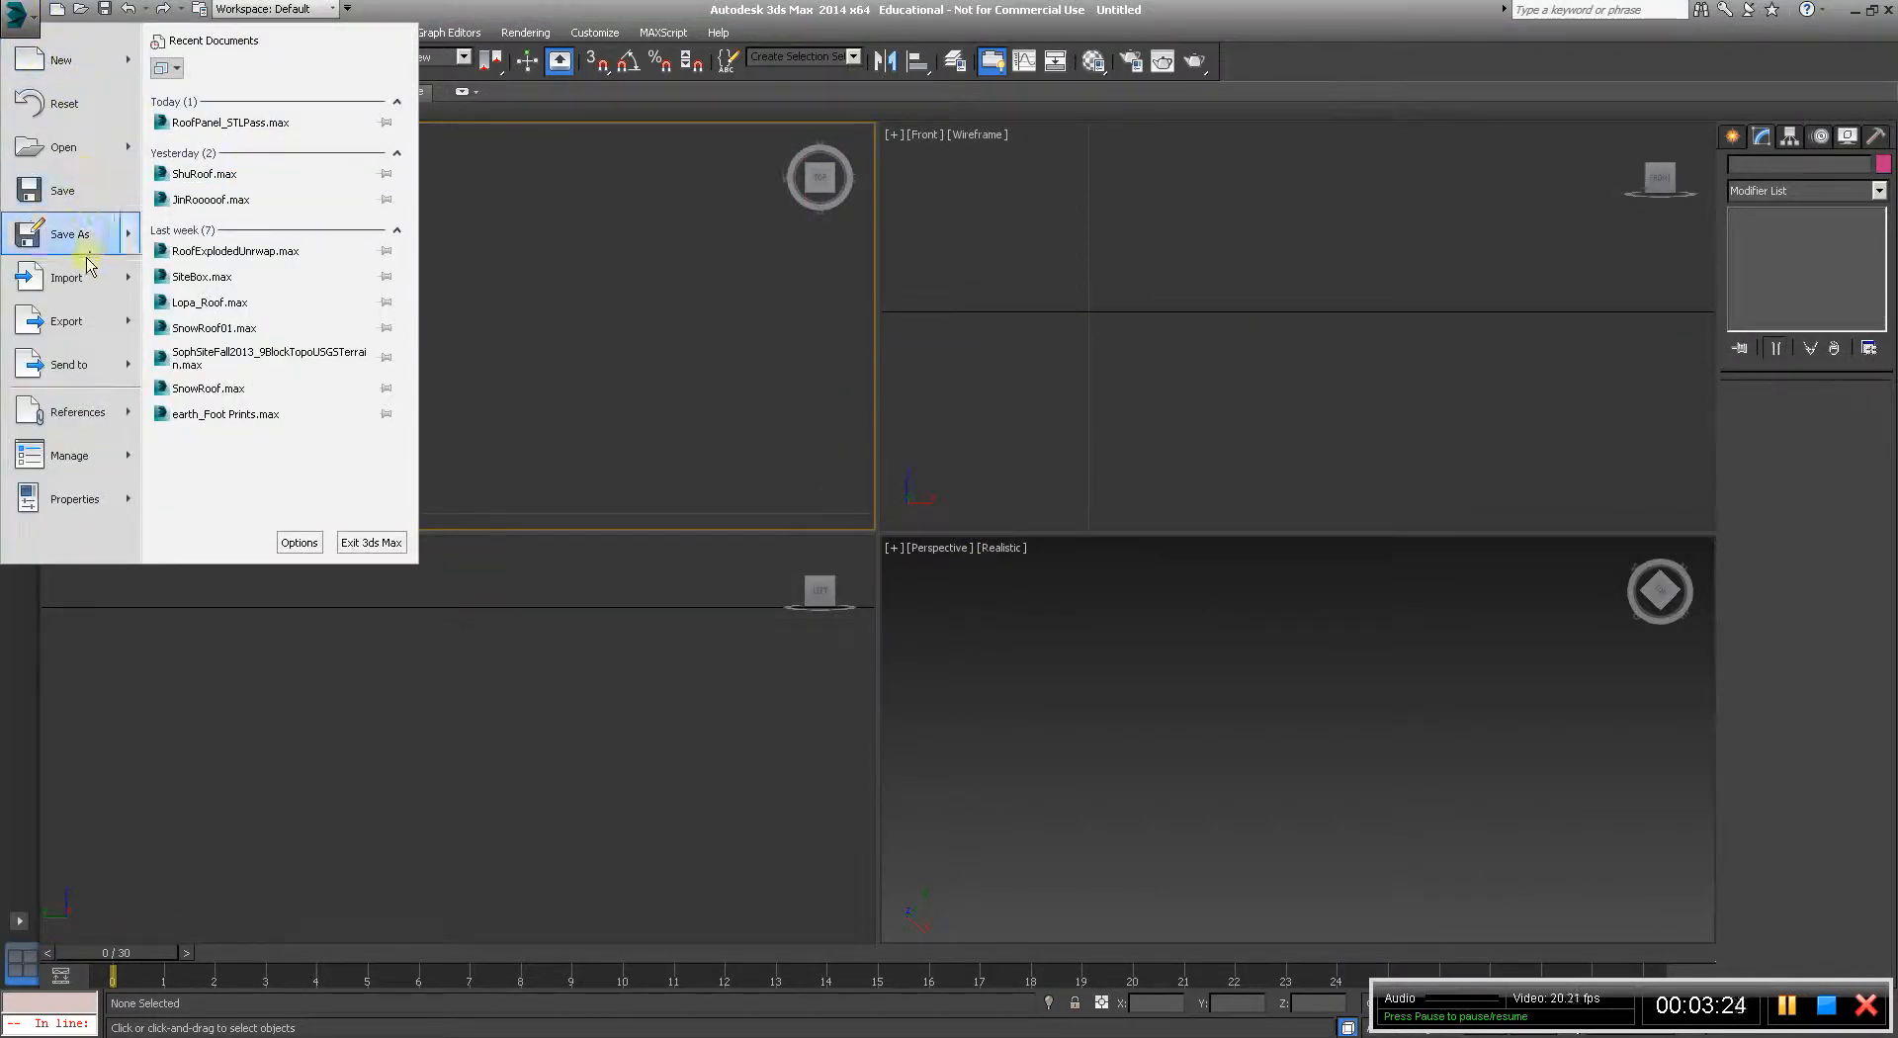
pyautogui.click(87, 284)
pyautogui.click(197, 149)
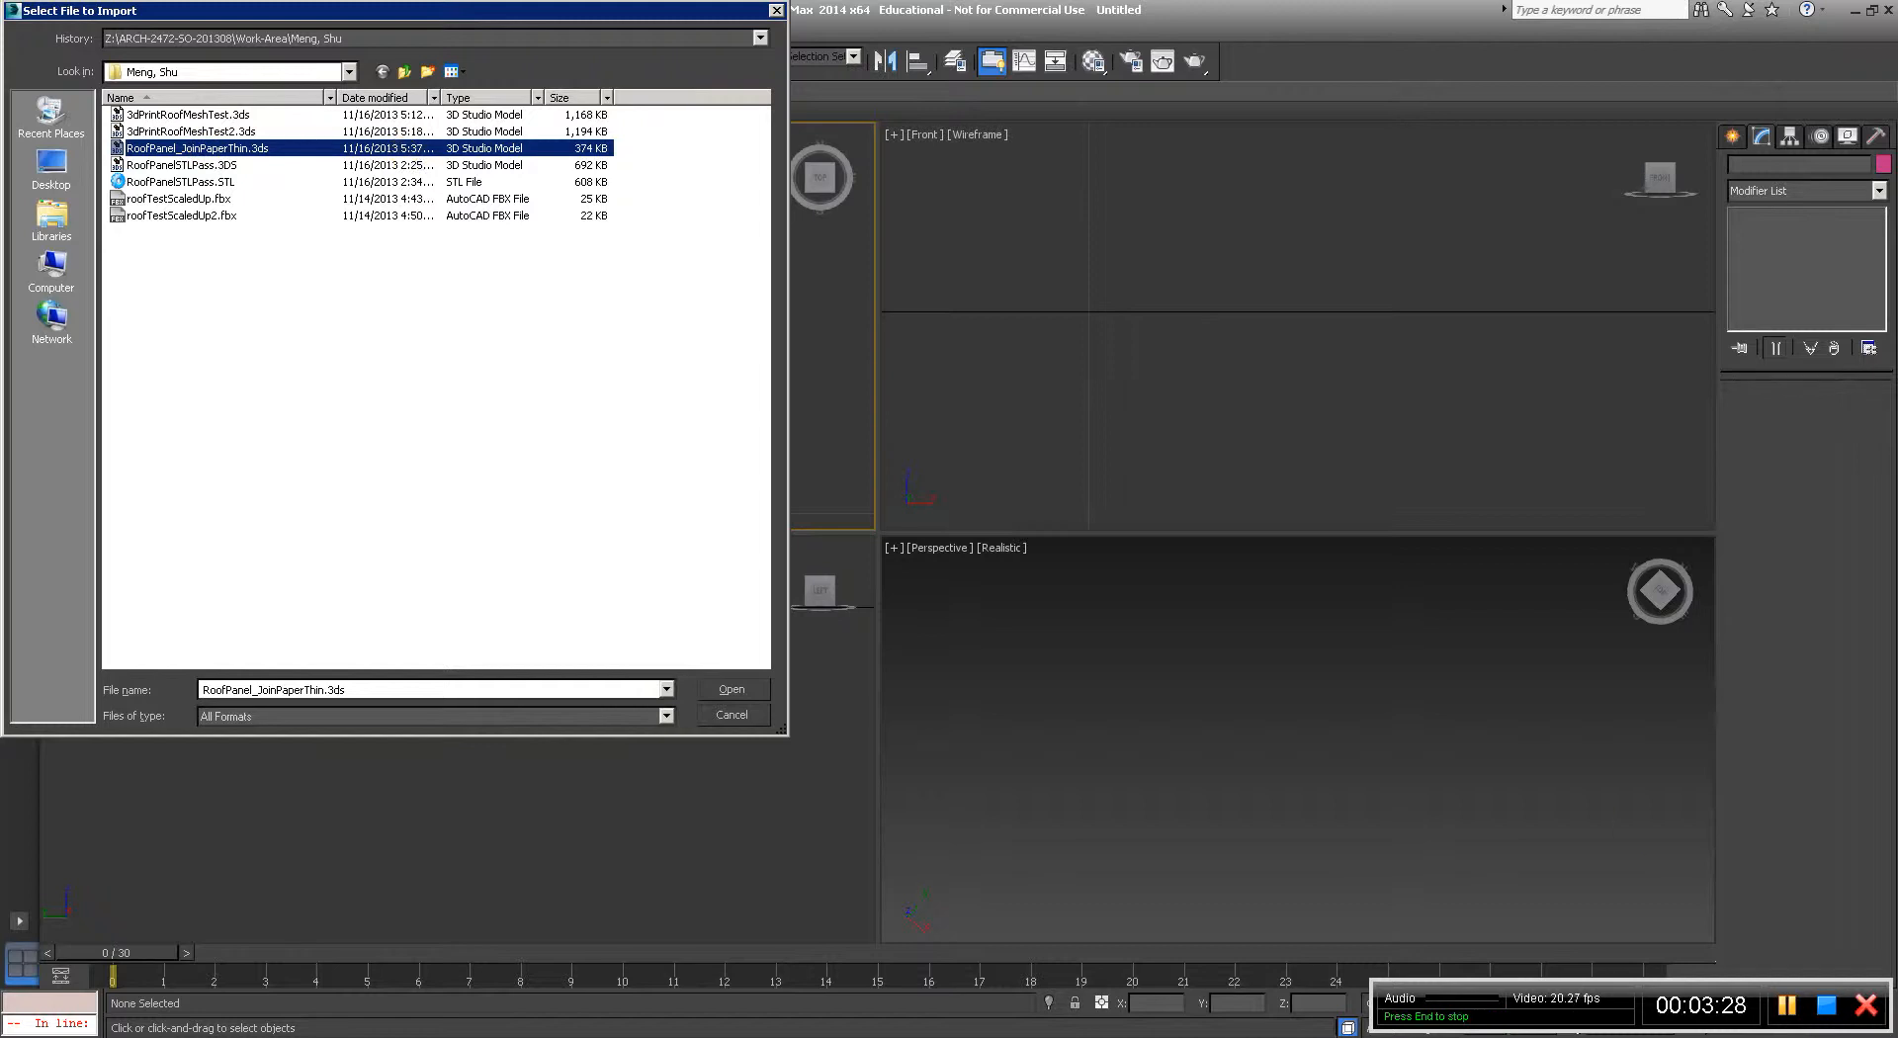
pyautogui.click(731, 690)
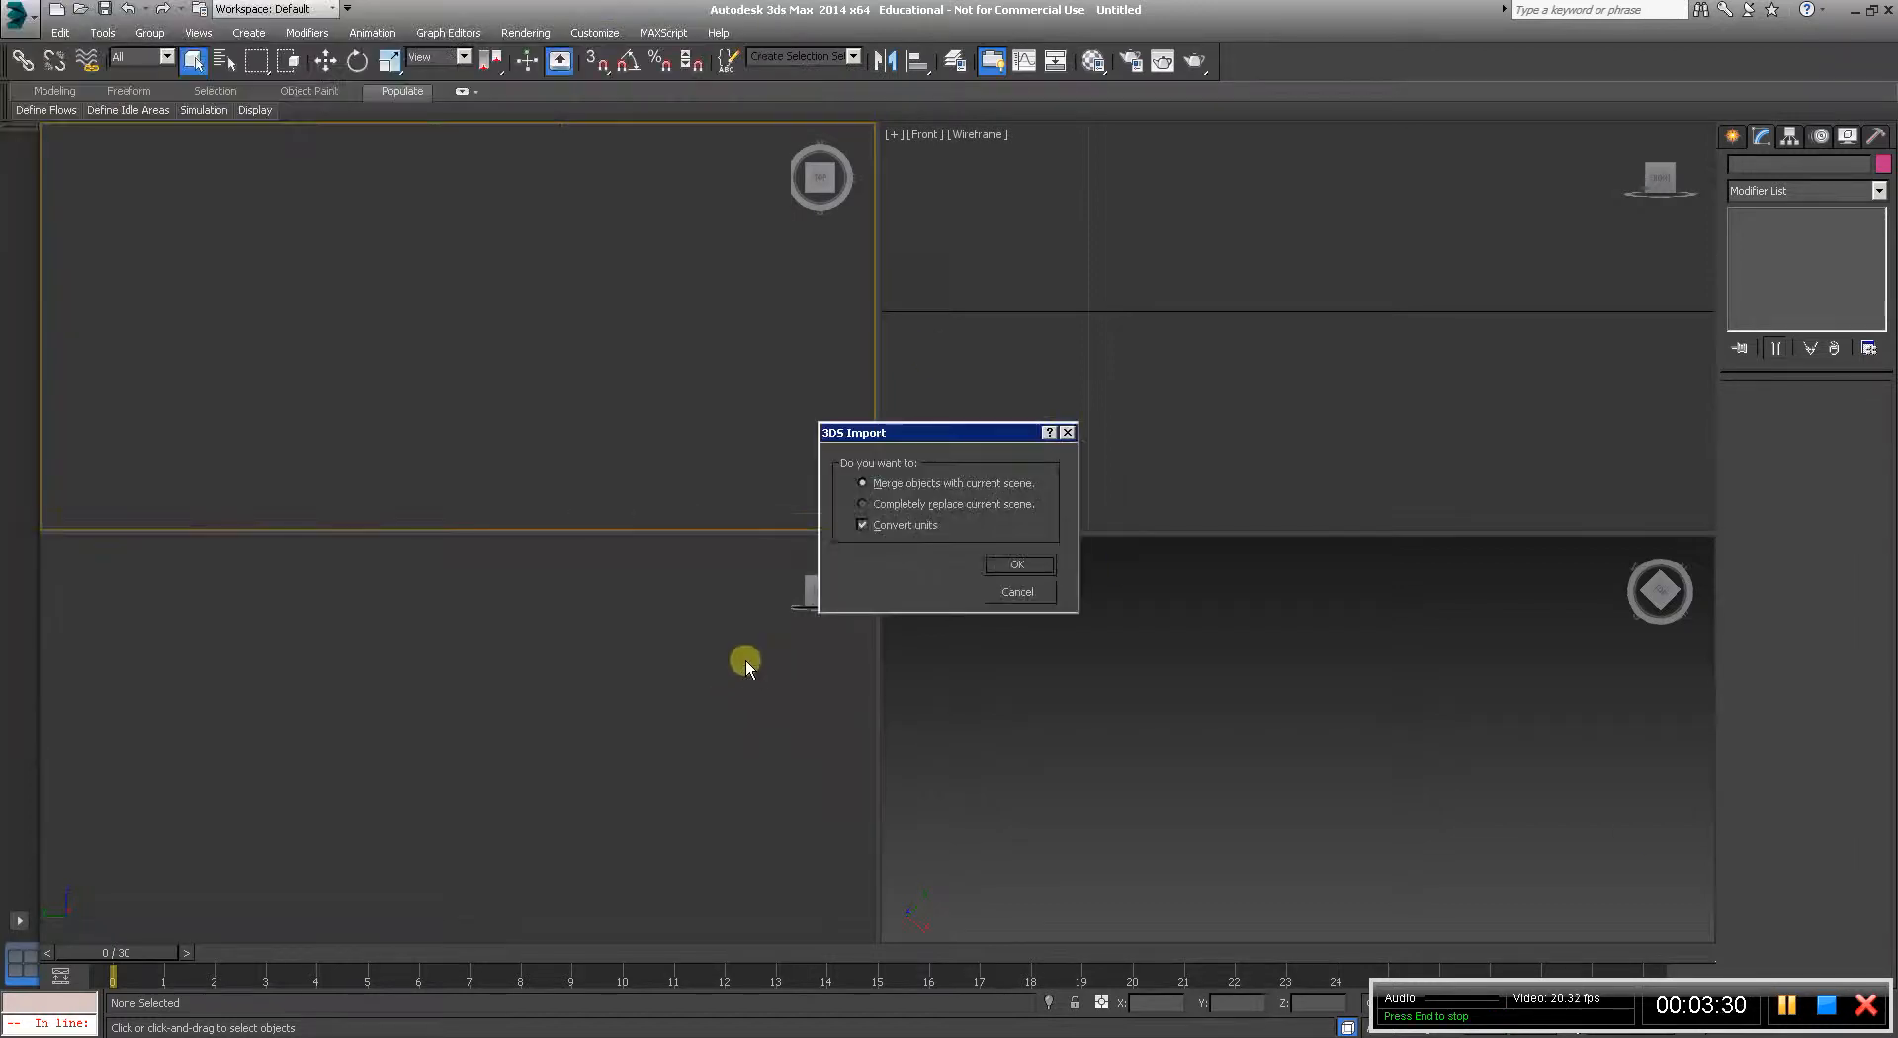
pyautogui.click(1008, 568)
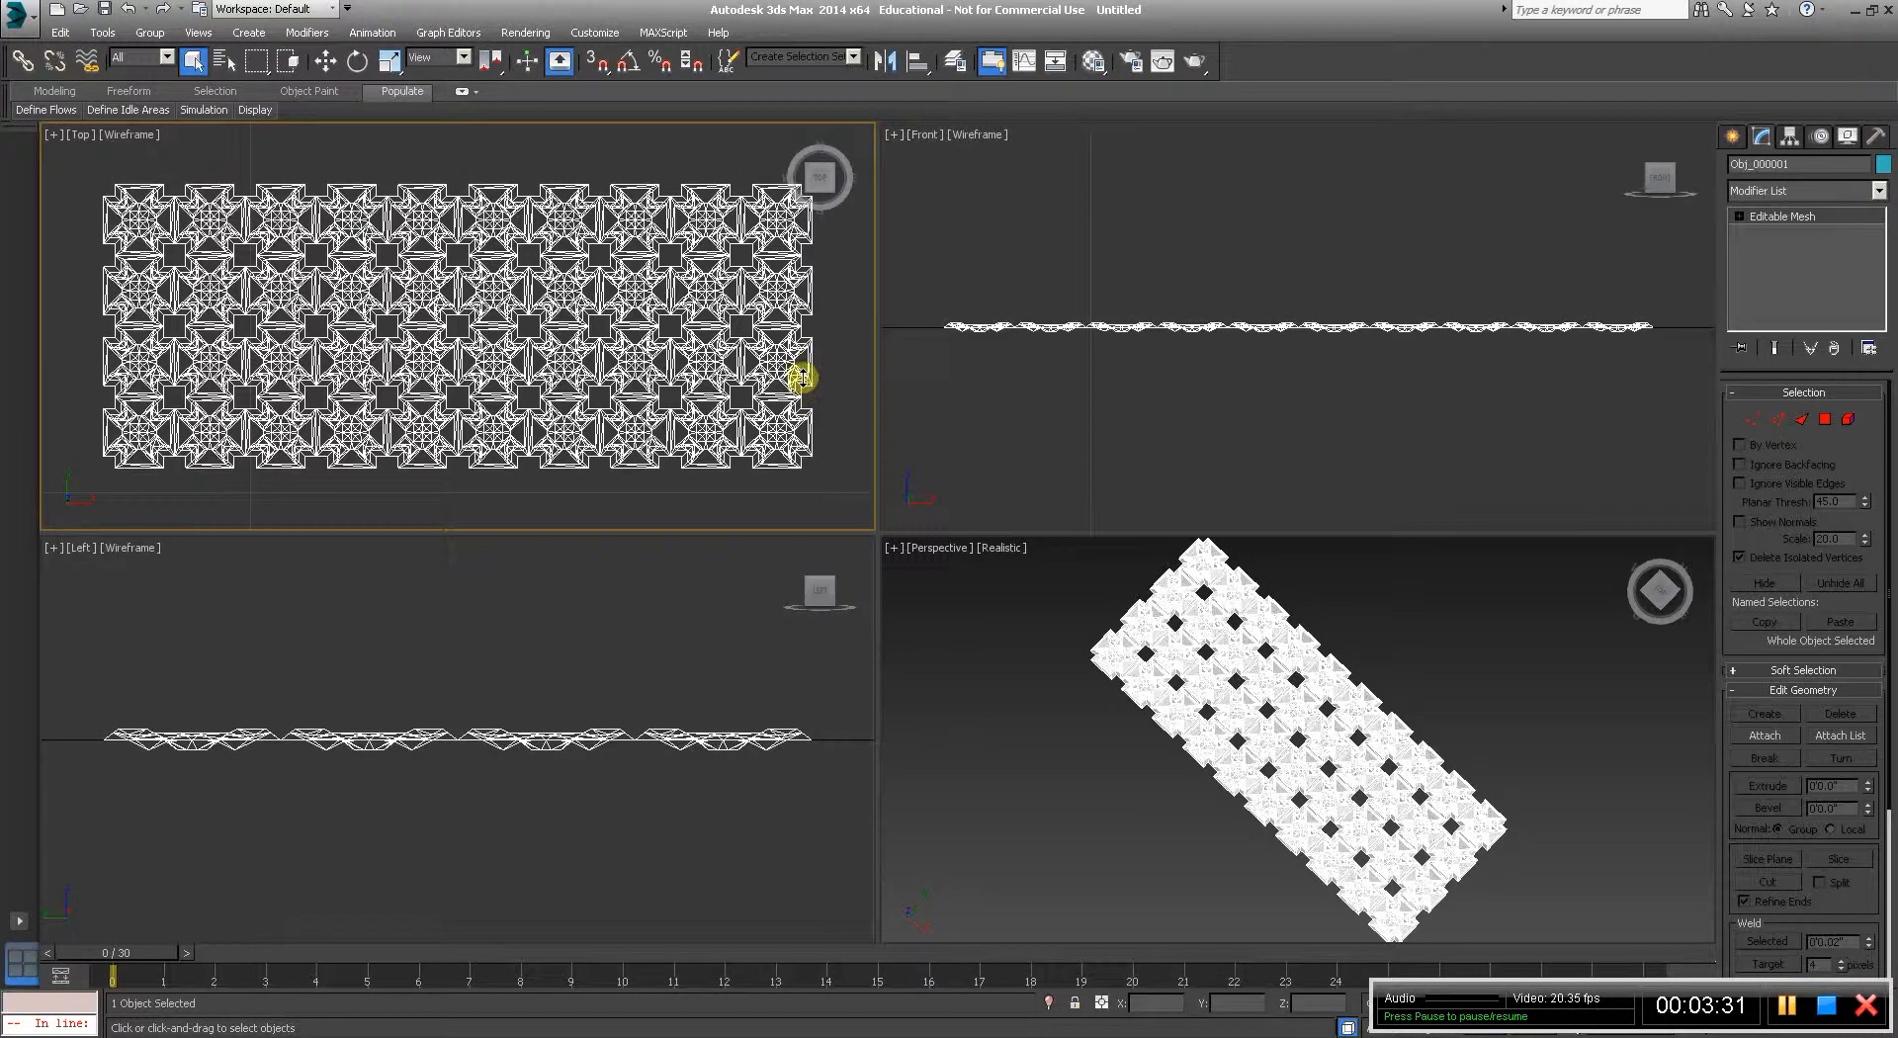
pyautogui.scroll(4, 797, 373)
pyautogui.scroll(6, 323, 352)
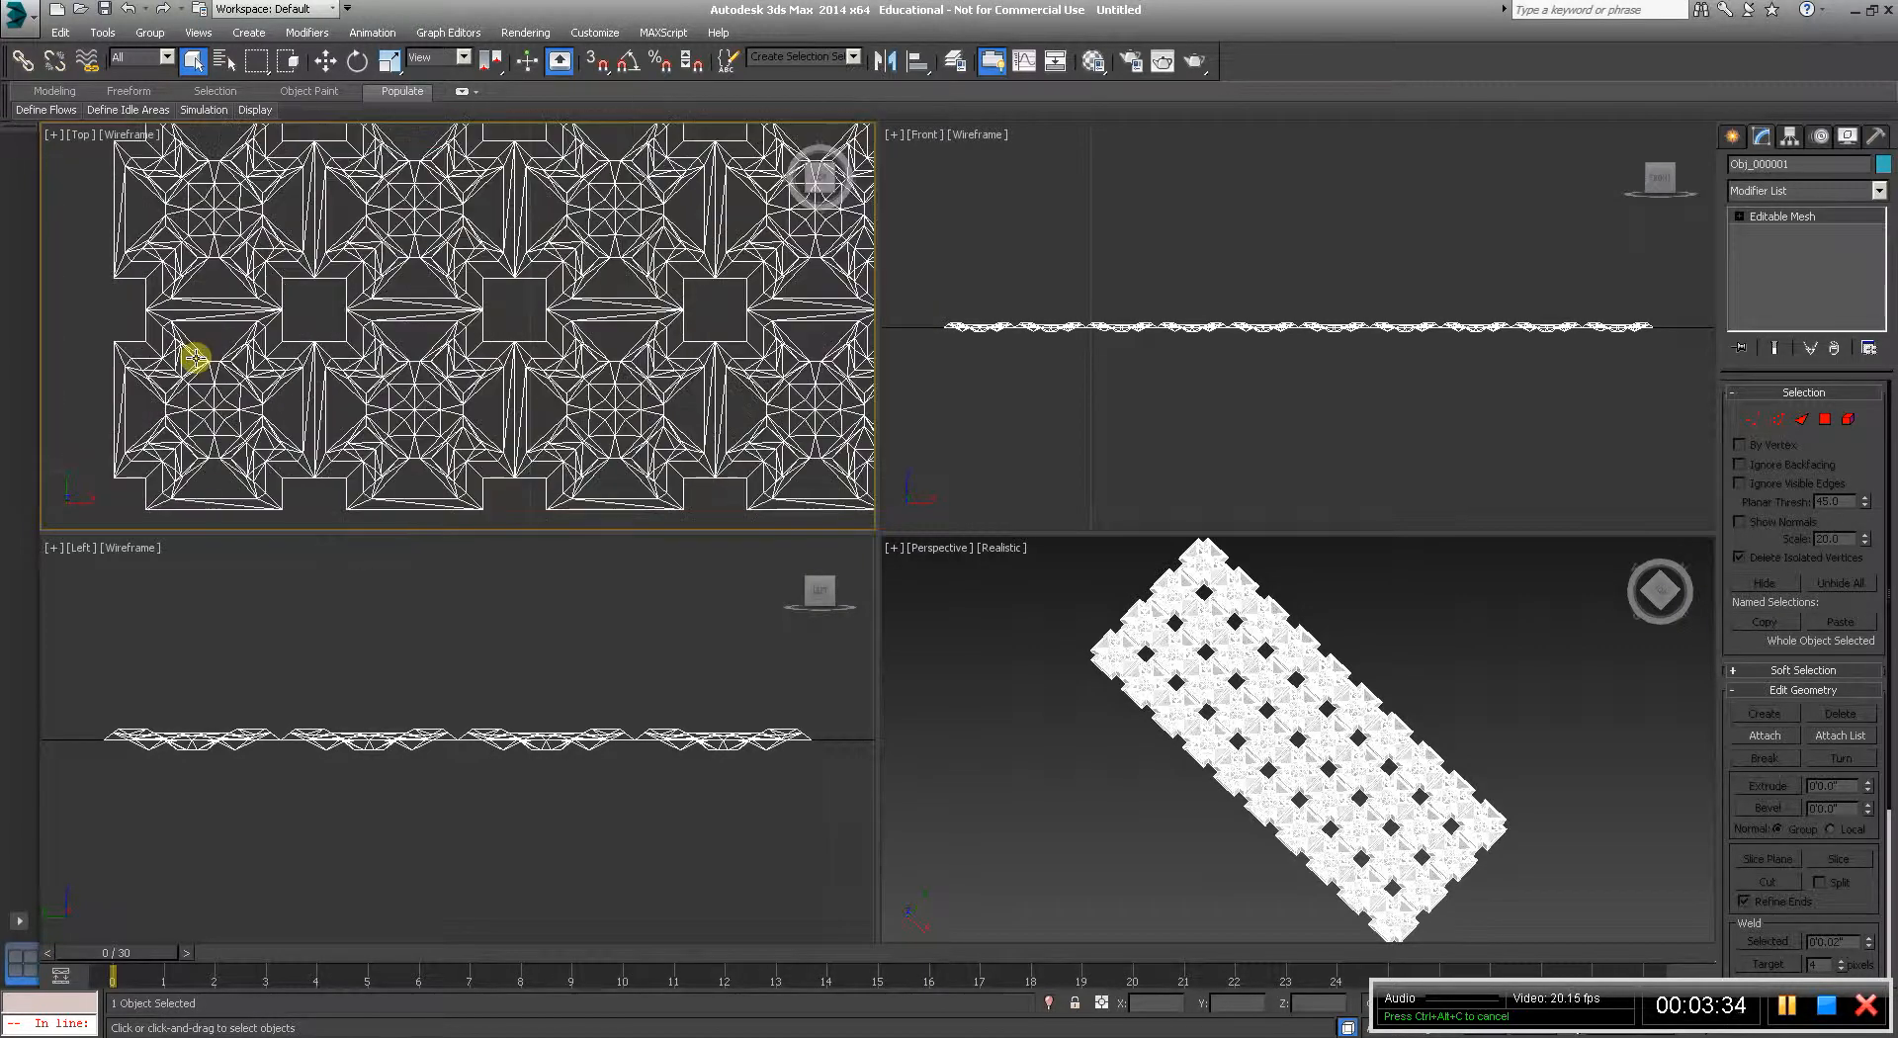
pyautogui.scroll(-4, 247, 373)
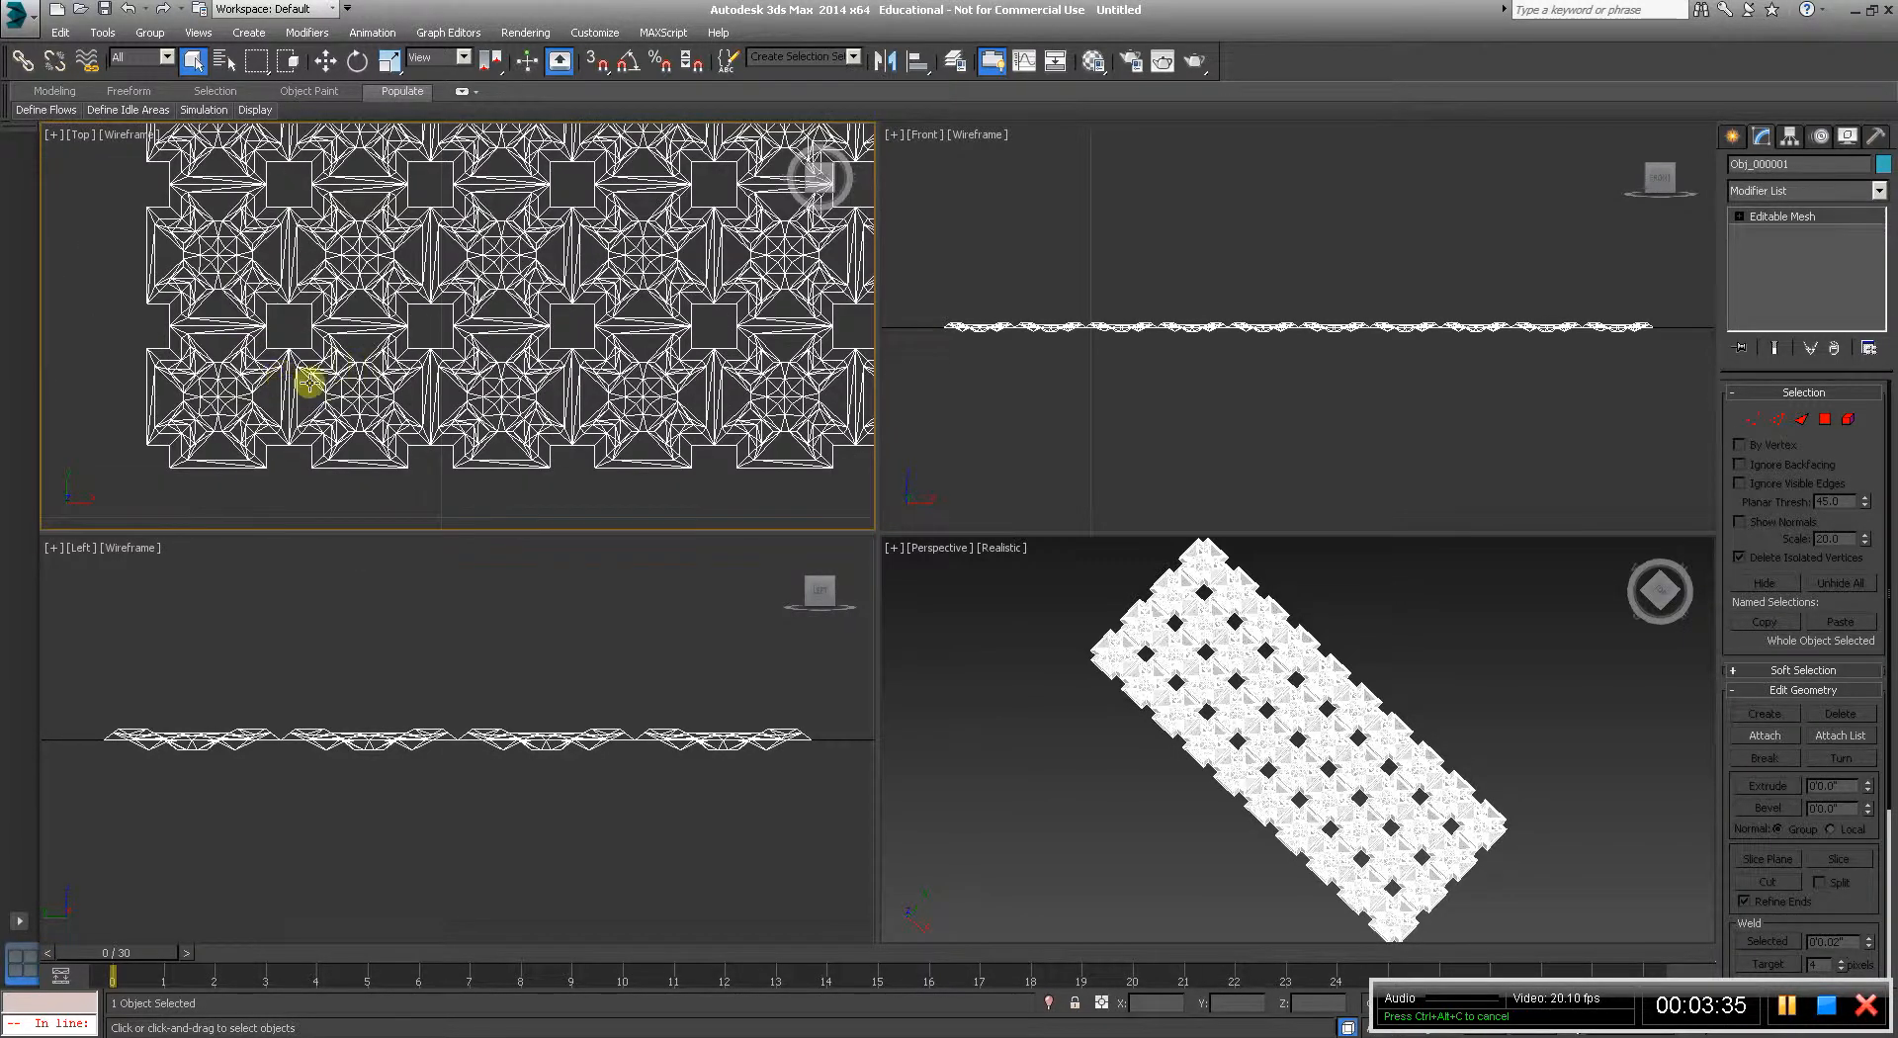
# Select all vertices of the imported roof mesh and weld them with a 0'0.02" threshold.
pyautogui.scroll(4, 310, 381)
pyautogui.scroll(-2, 366, 366)
pyautogui.scroll(5, 424, 365)
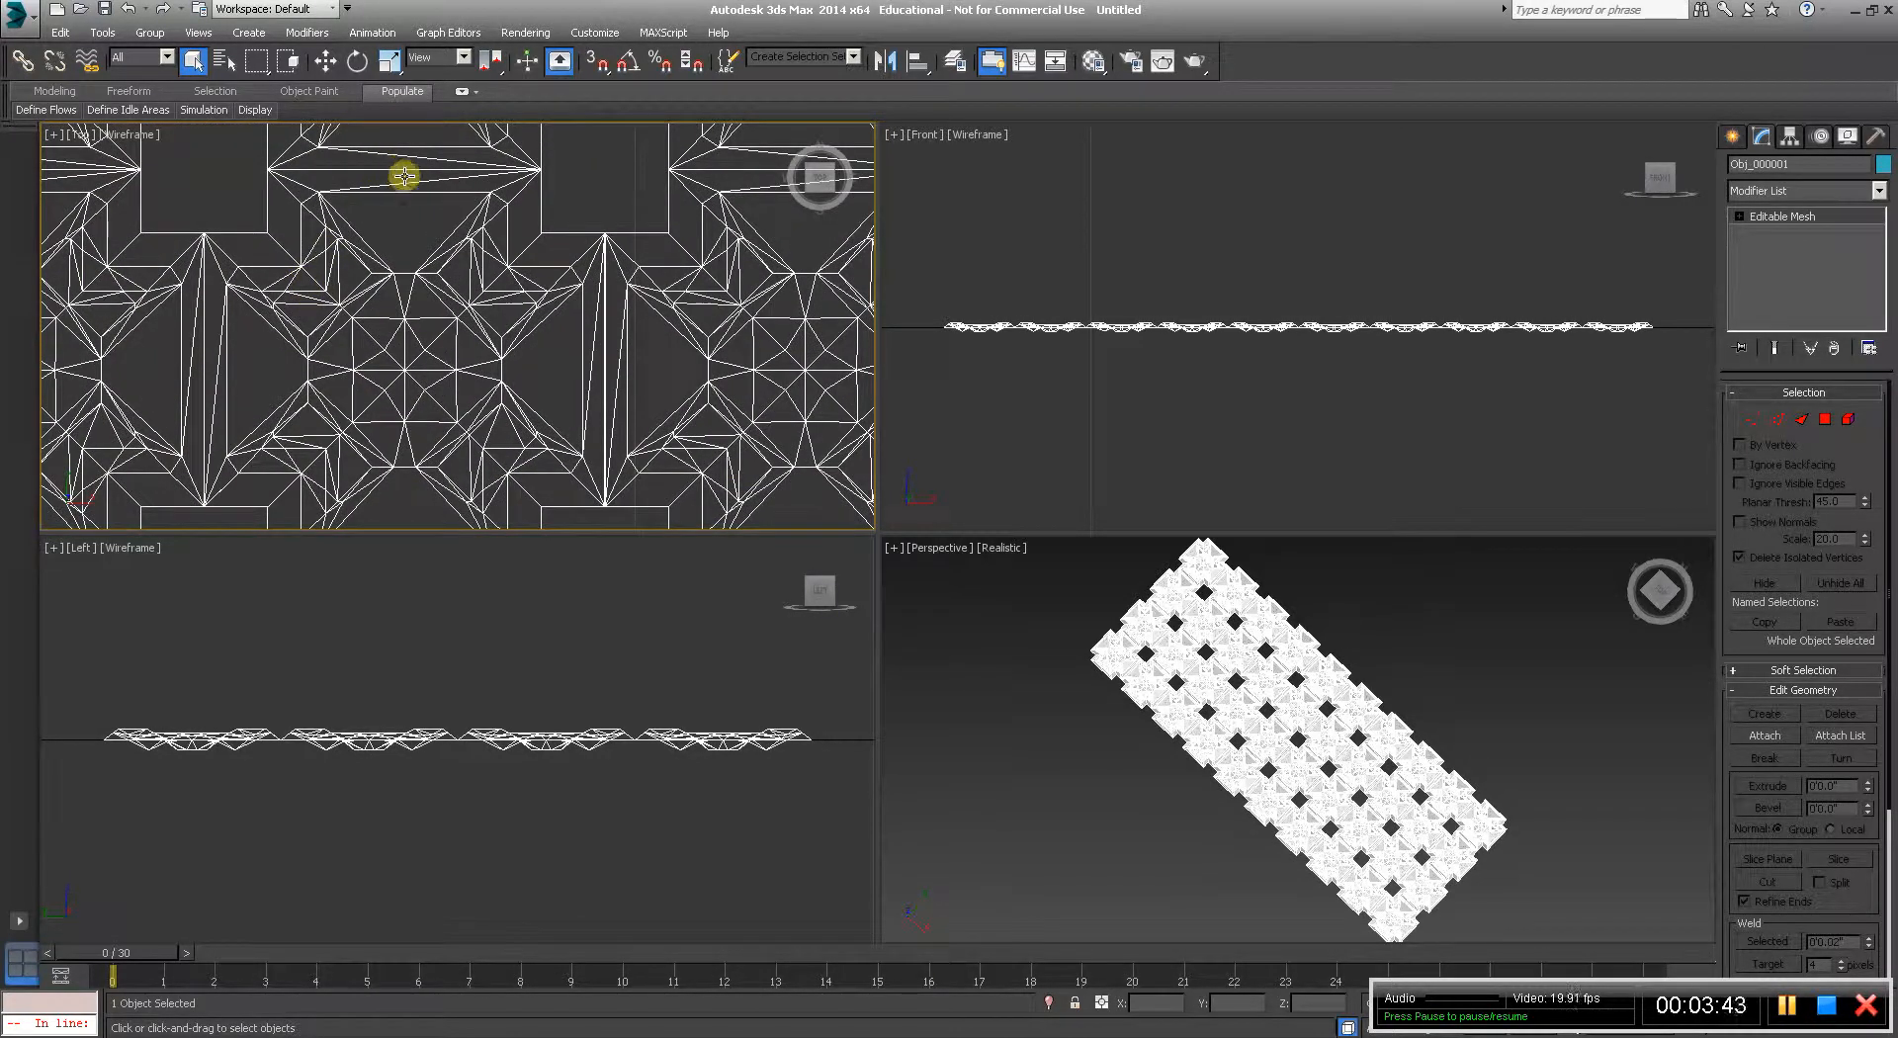
pyautogui.scroll(-10, 426, 182)
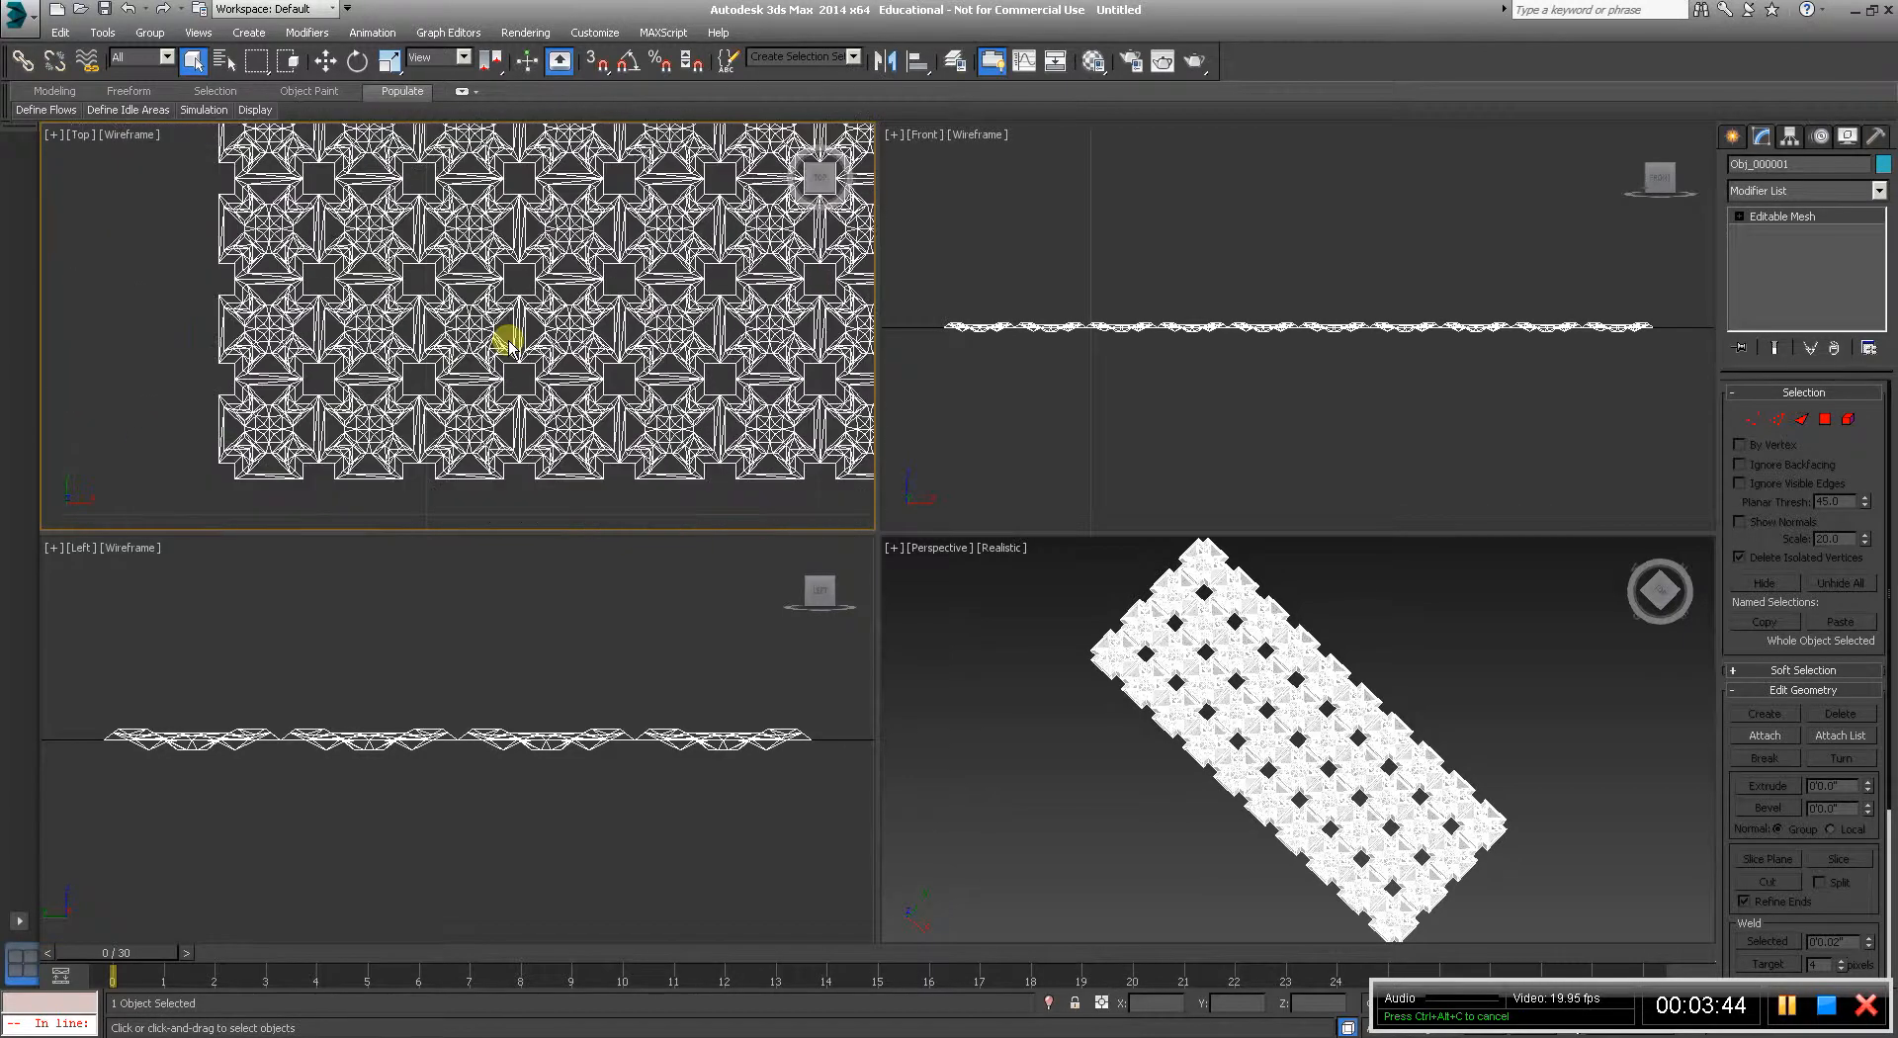
pyautogui.moveTo(354, 317); pyautogui.dragTo(173, 301, button='middle')
pyautogui.click(1753, 420)
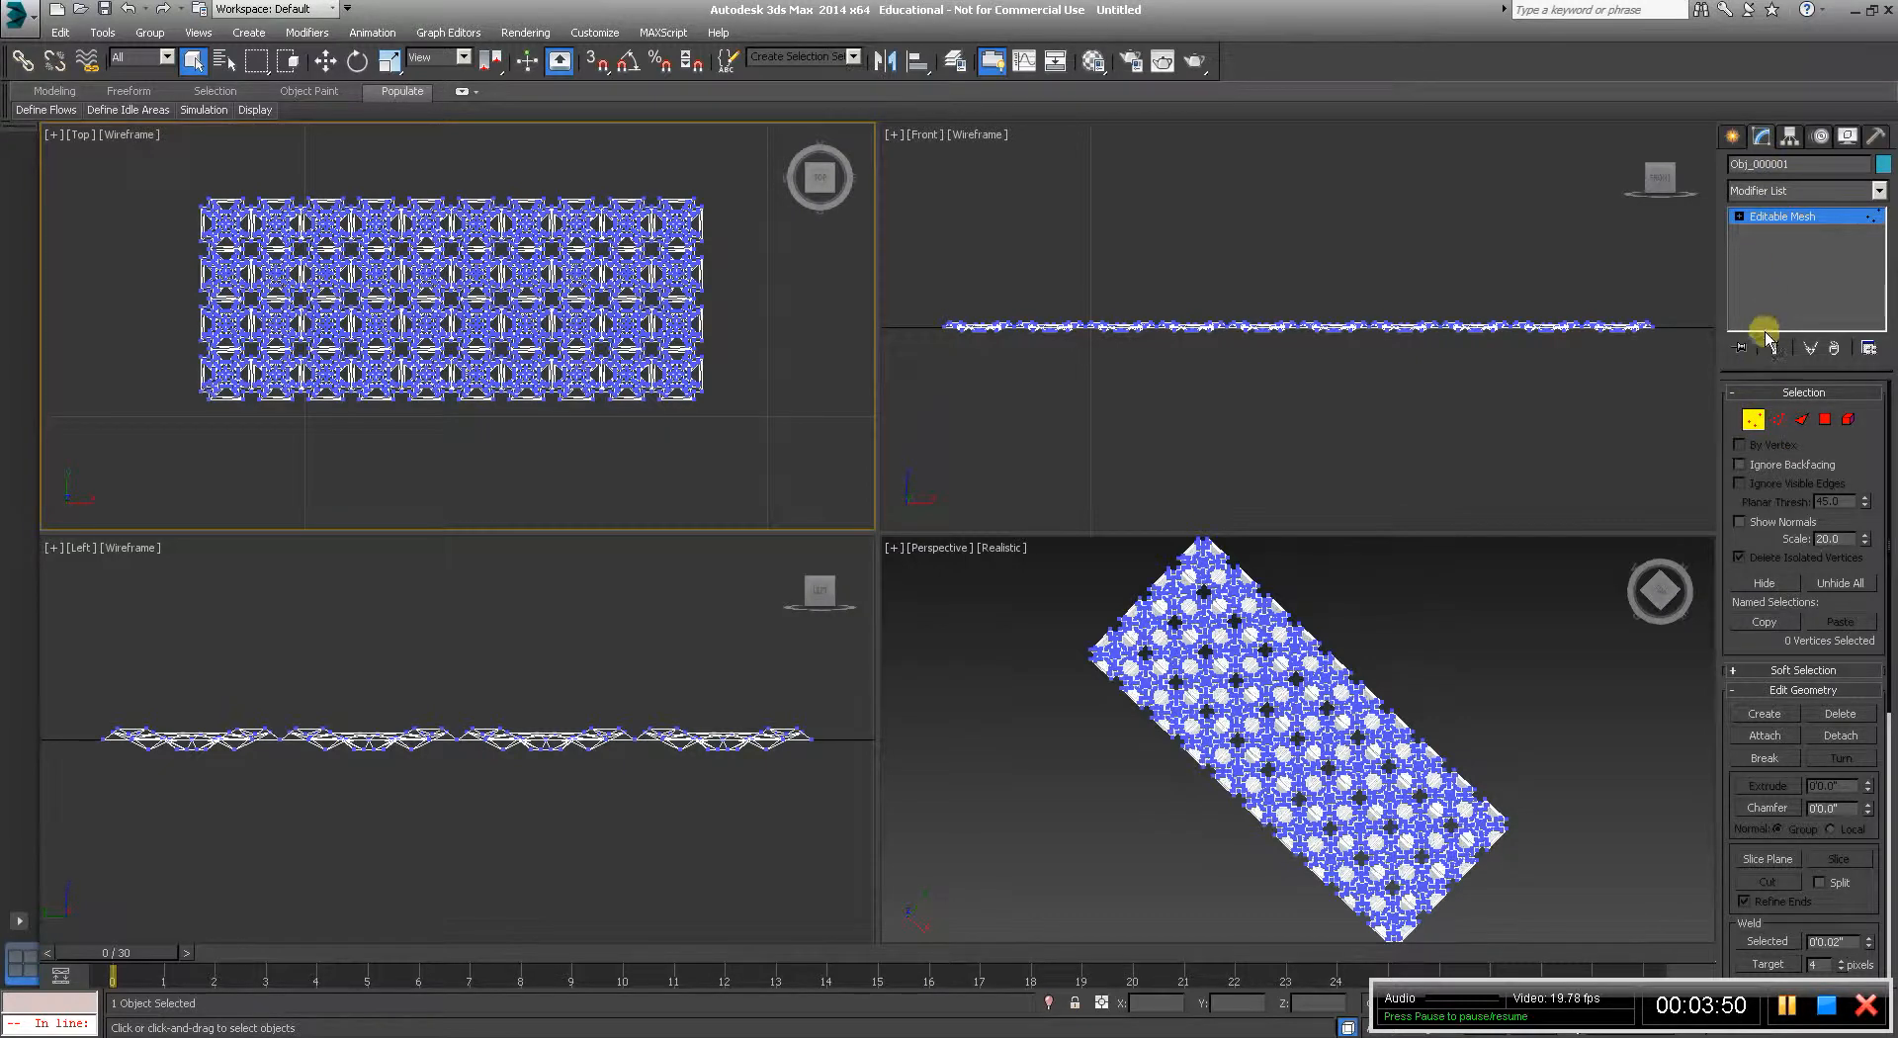
pyautogui.hotkey('ctrl', 'a')
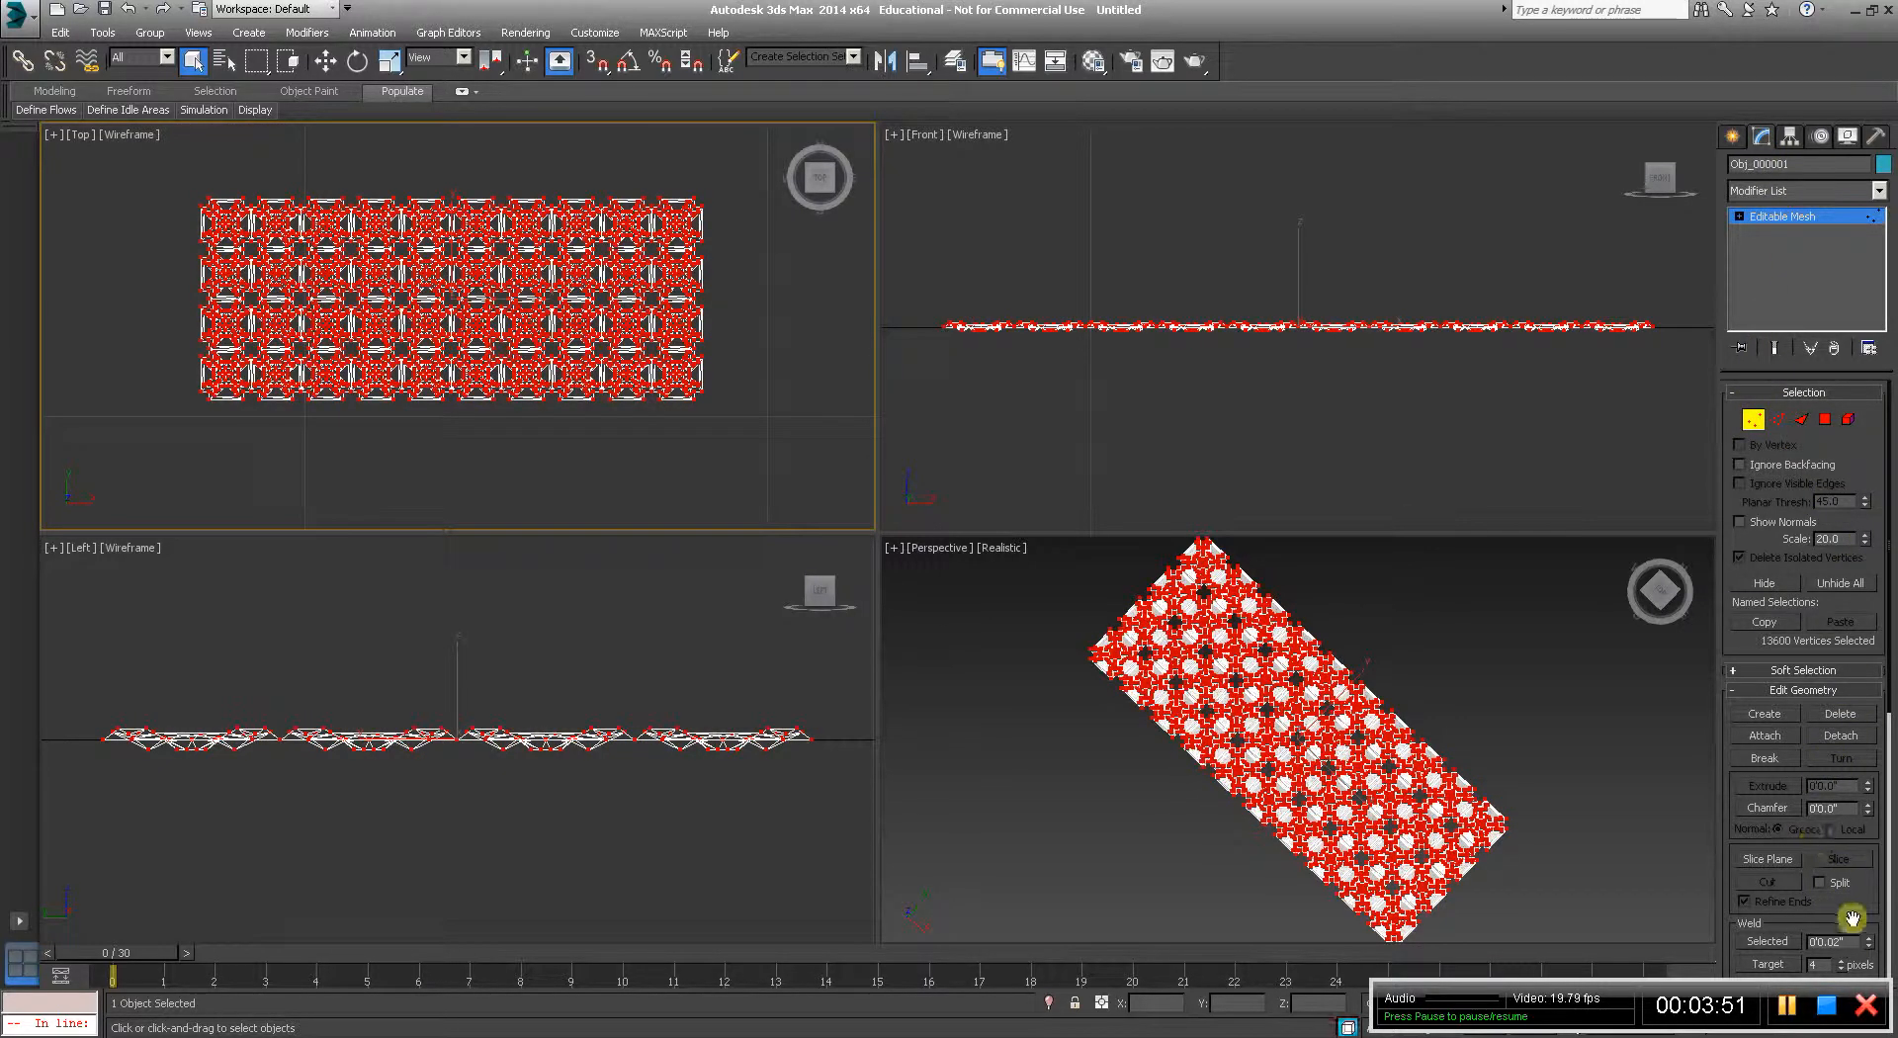
pyautogui.moveTo(1852, 918); pyautogui.dragTo(1831, 766)
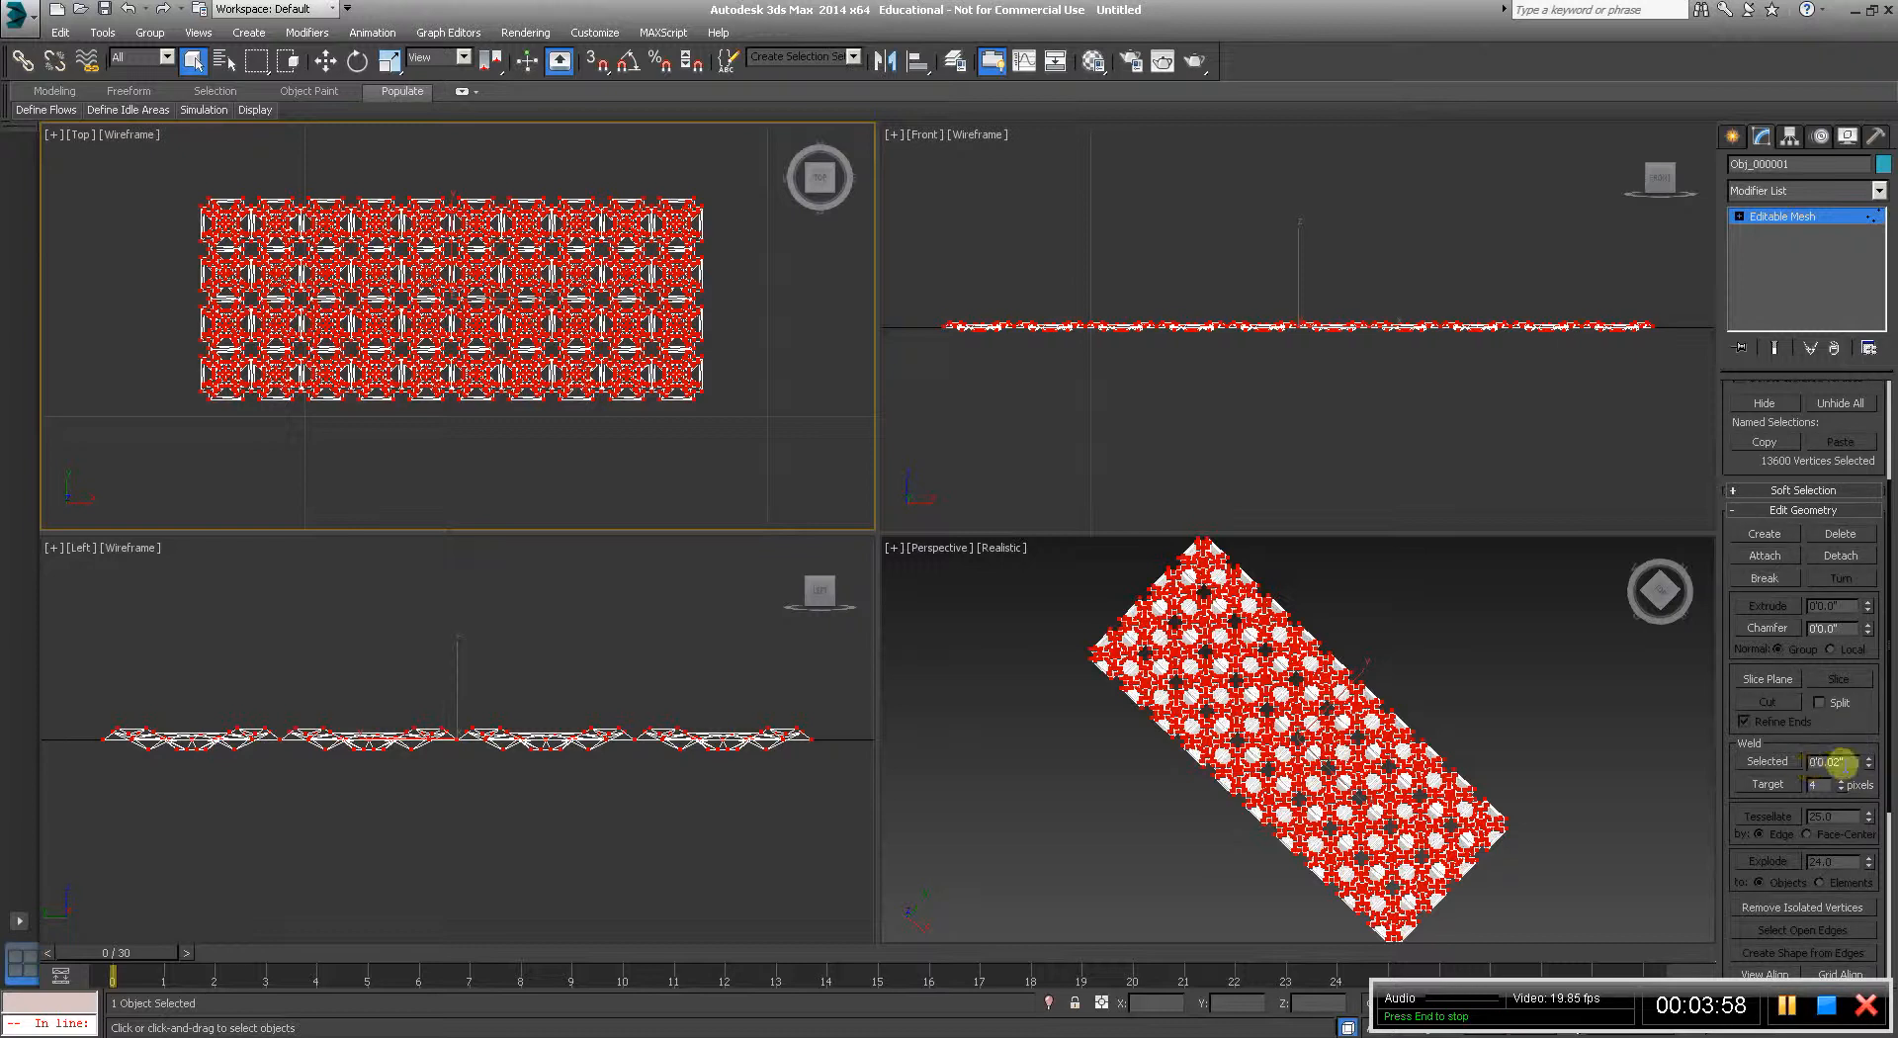
pyautogui.click(1773, 763)
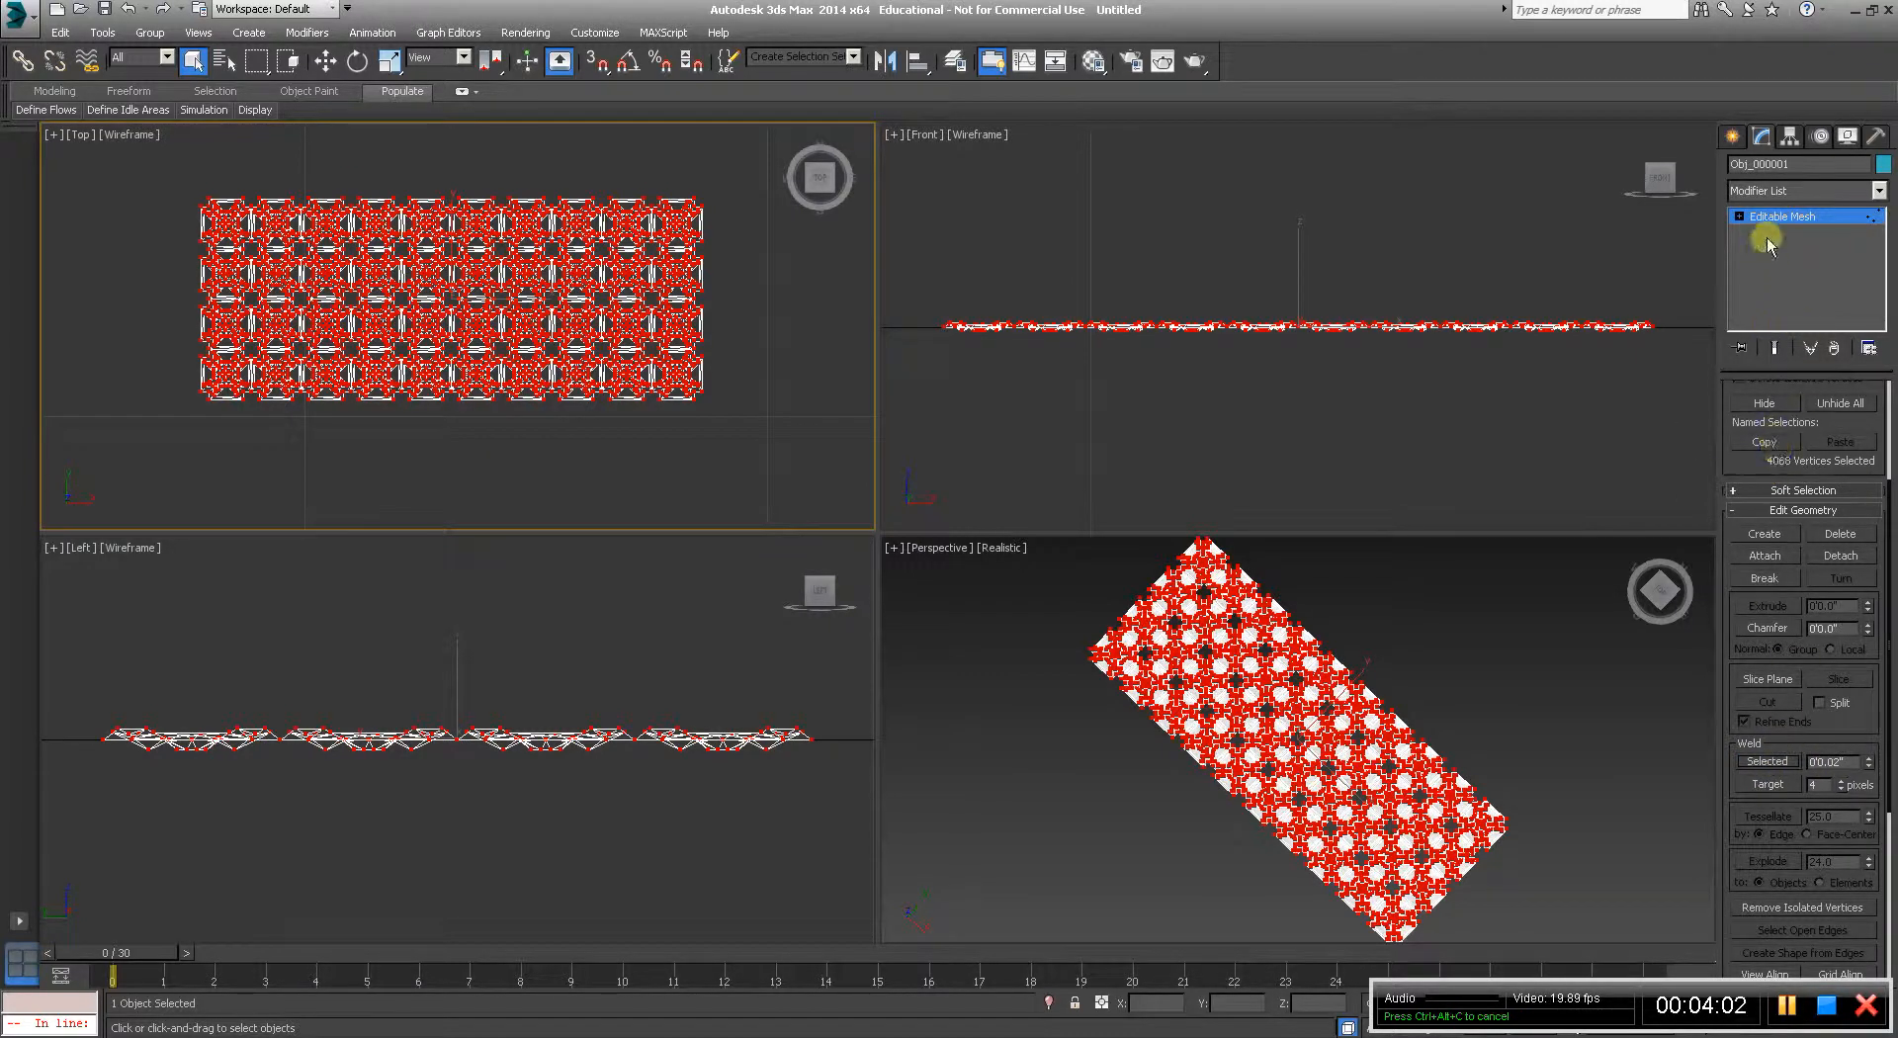
# Select all edges of the roof mesh and apply Auto Edge at 24.0.
pyautogui.click(1739, 217)
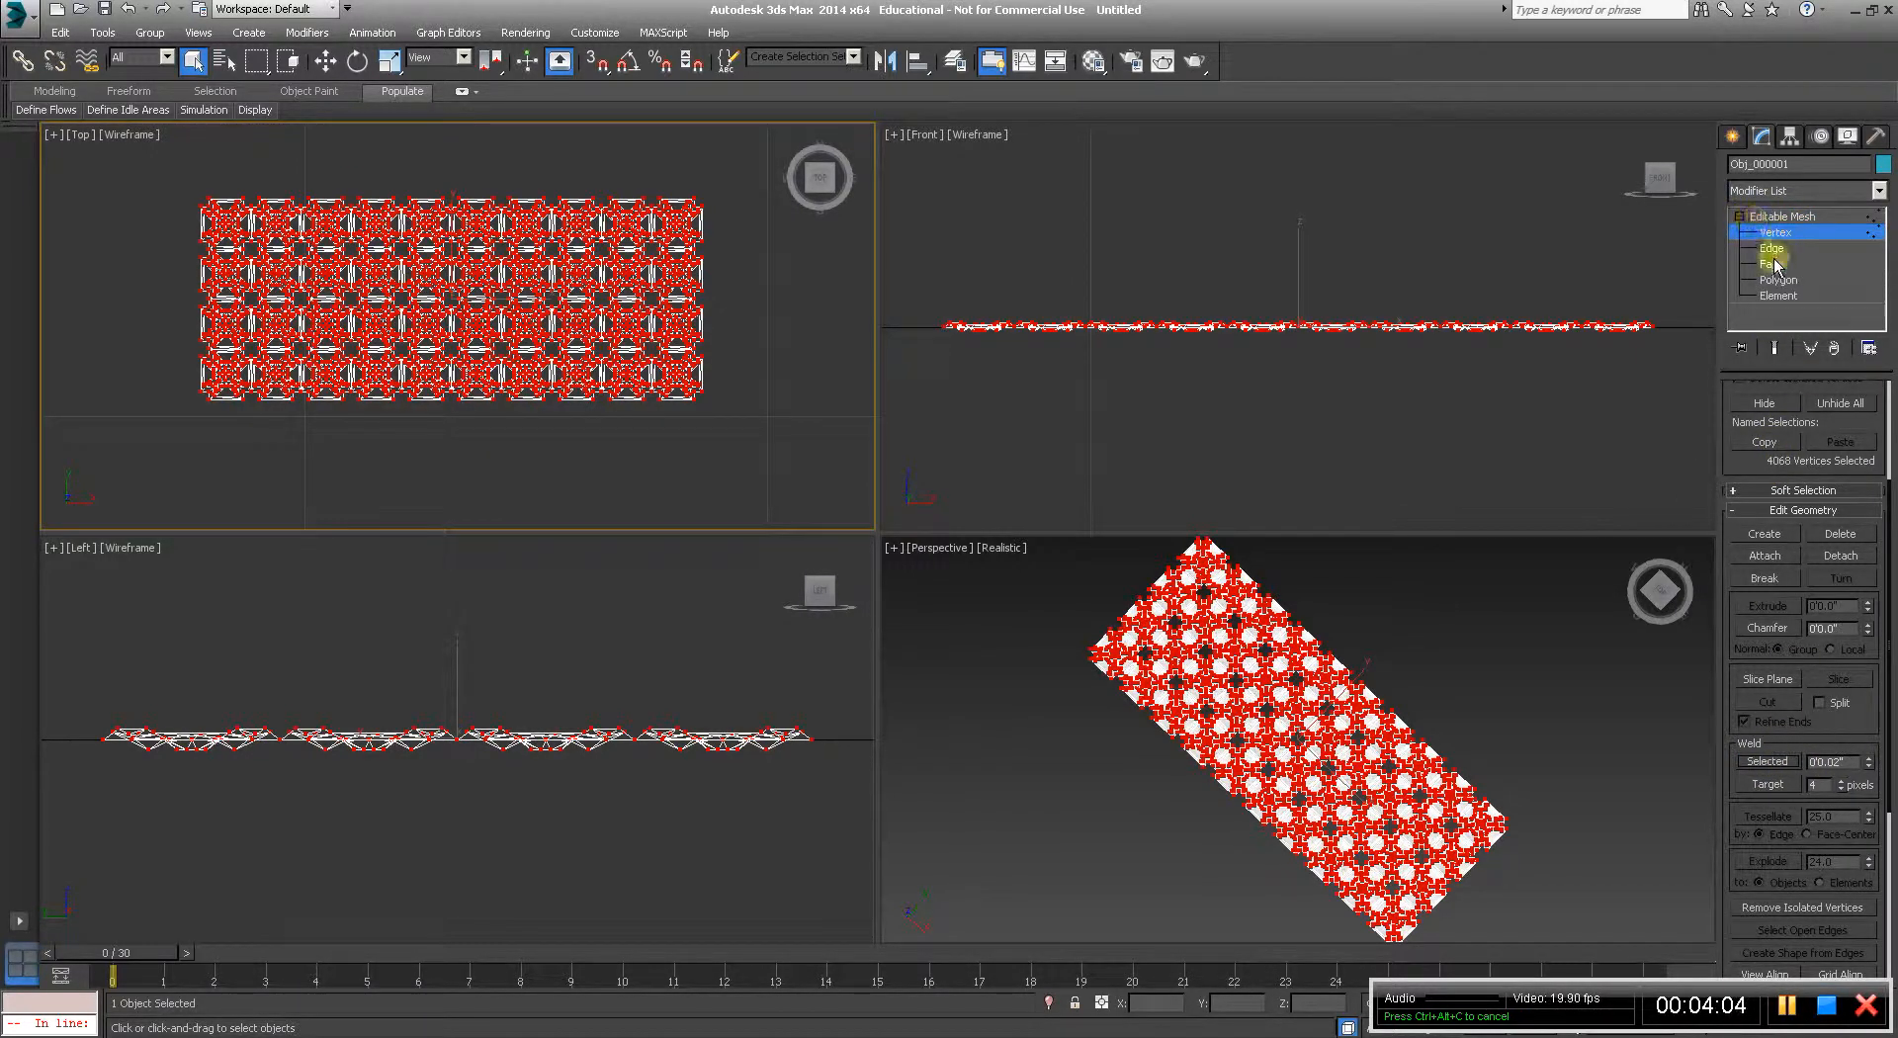
pyautogui.click(1772, 249)
pyautogui.hotkey('ctrl', 'a')
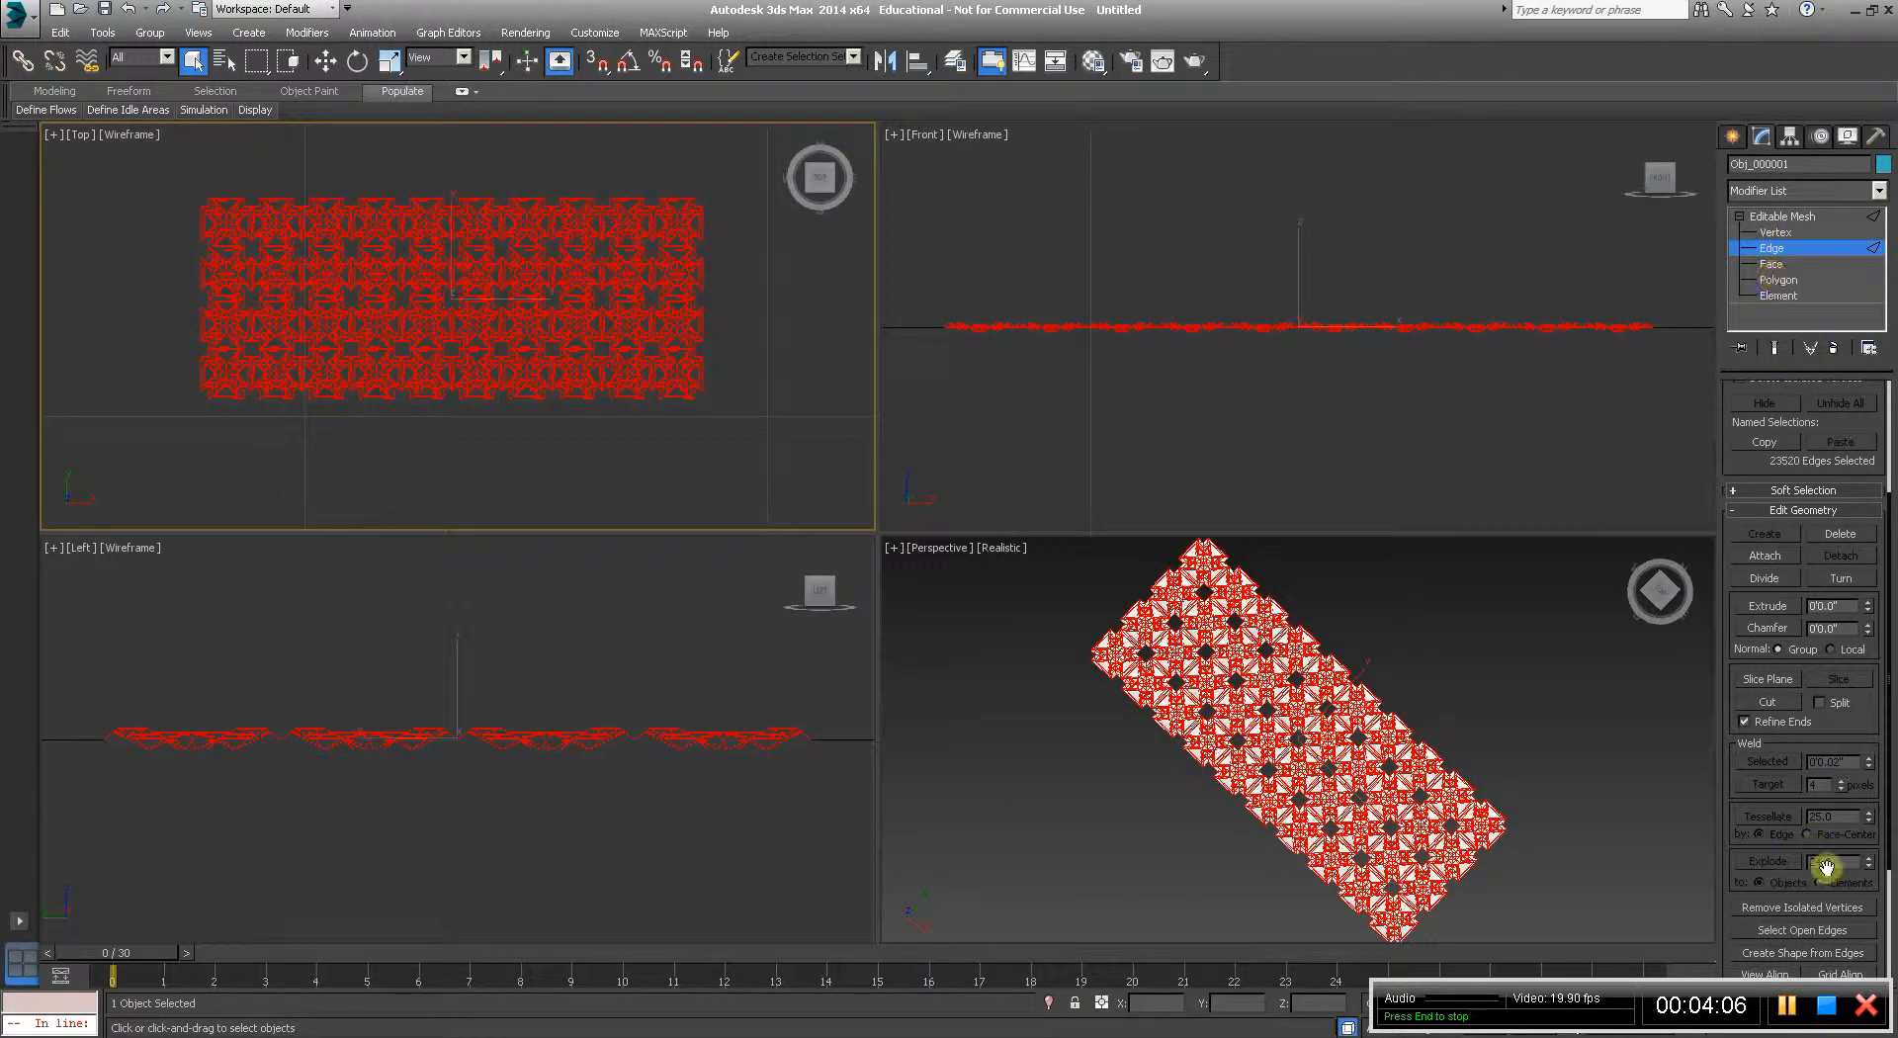
pyautogui.moveTo(1837, 893); pyautogui.dragTo(1867, 719)
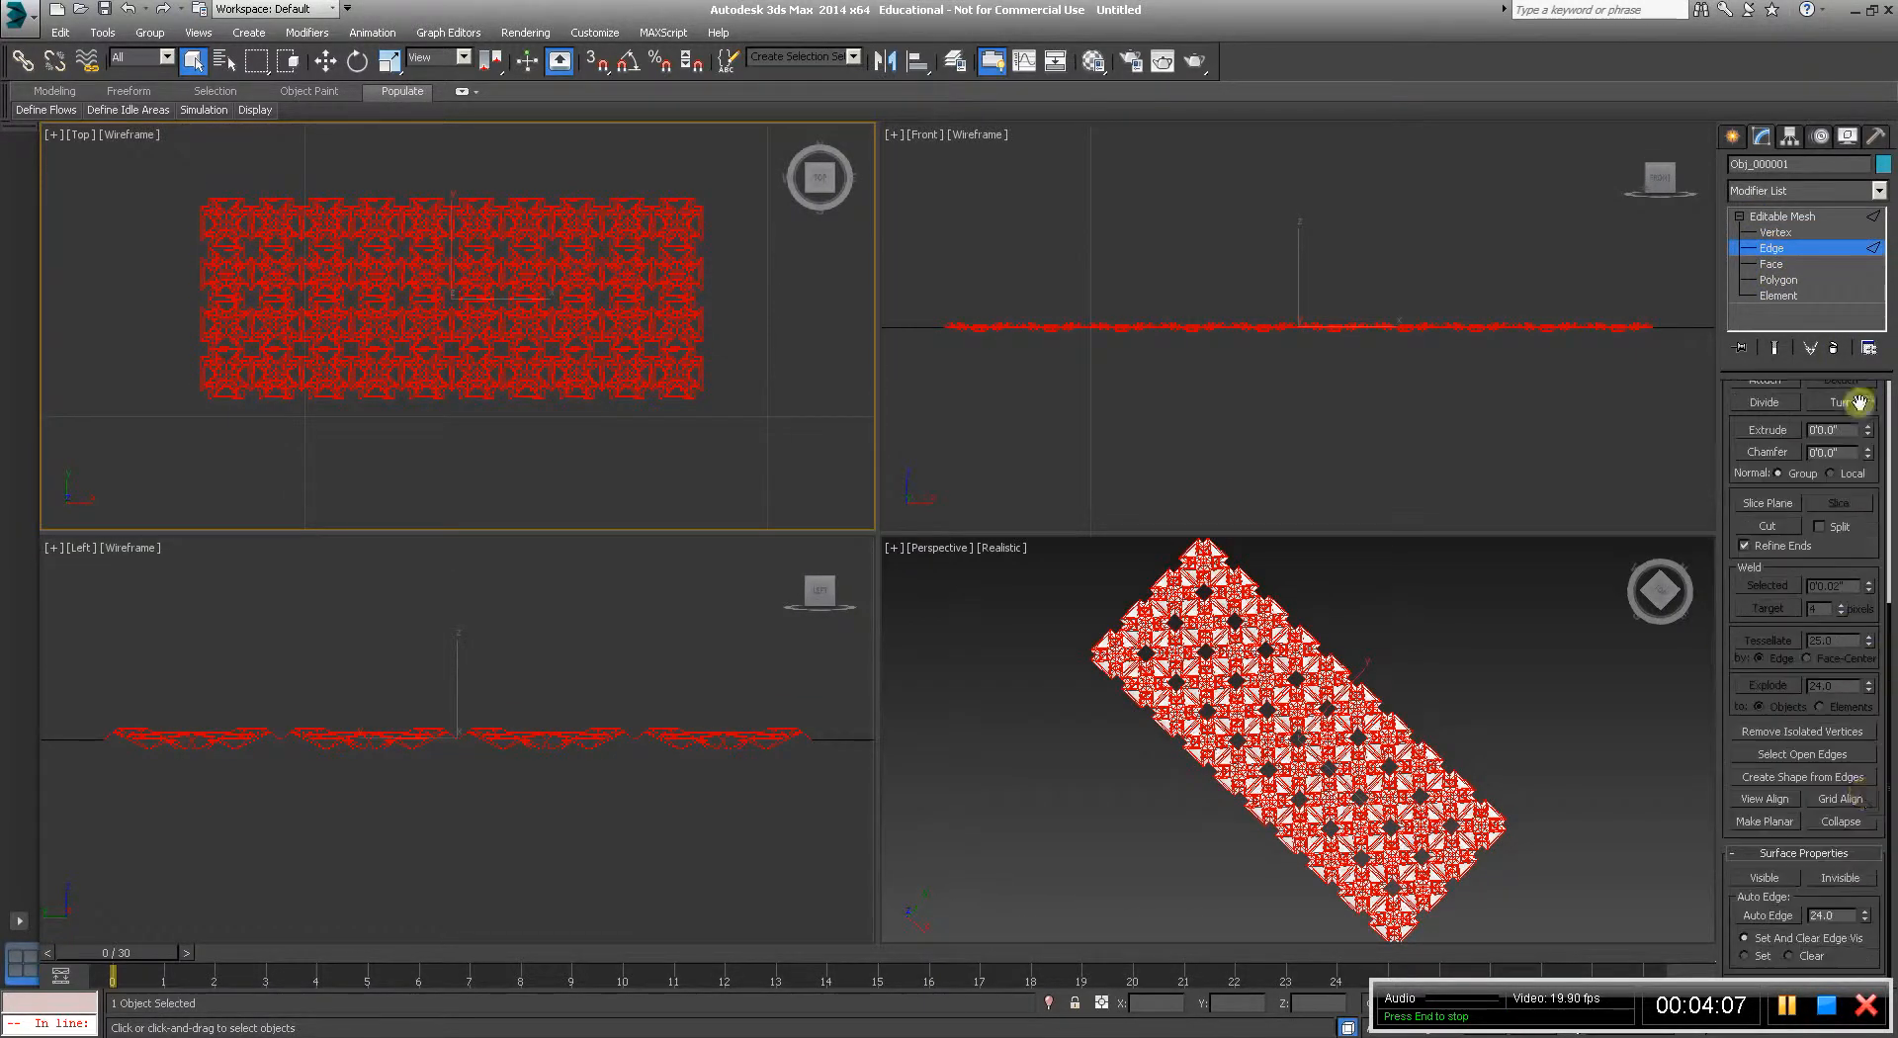
pyautogui.click(1797, 916)
# Select all faces of the roof mesh, apply Auto Smooth at 45.0, and clear the face selection.
pyautogui.click(1772, 263)
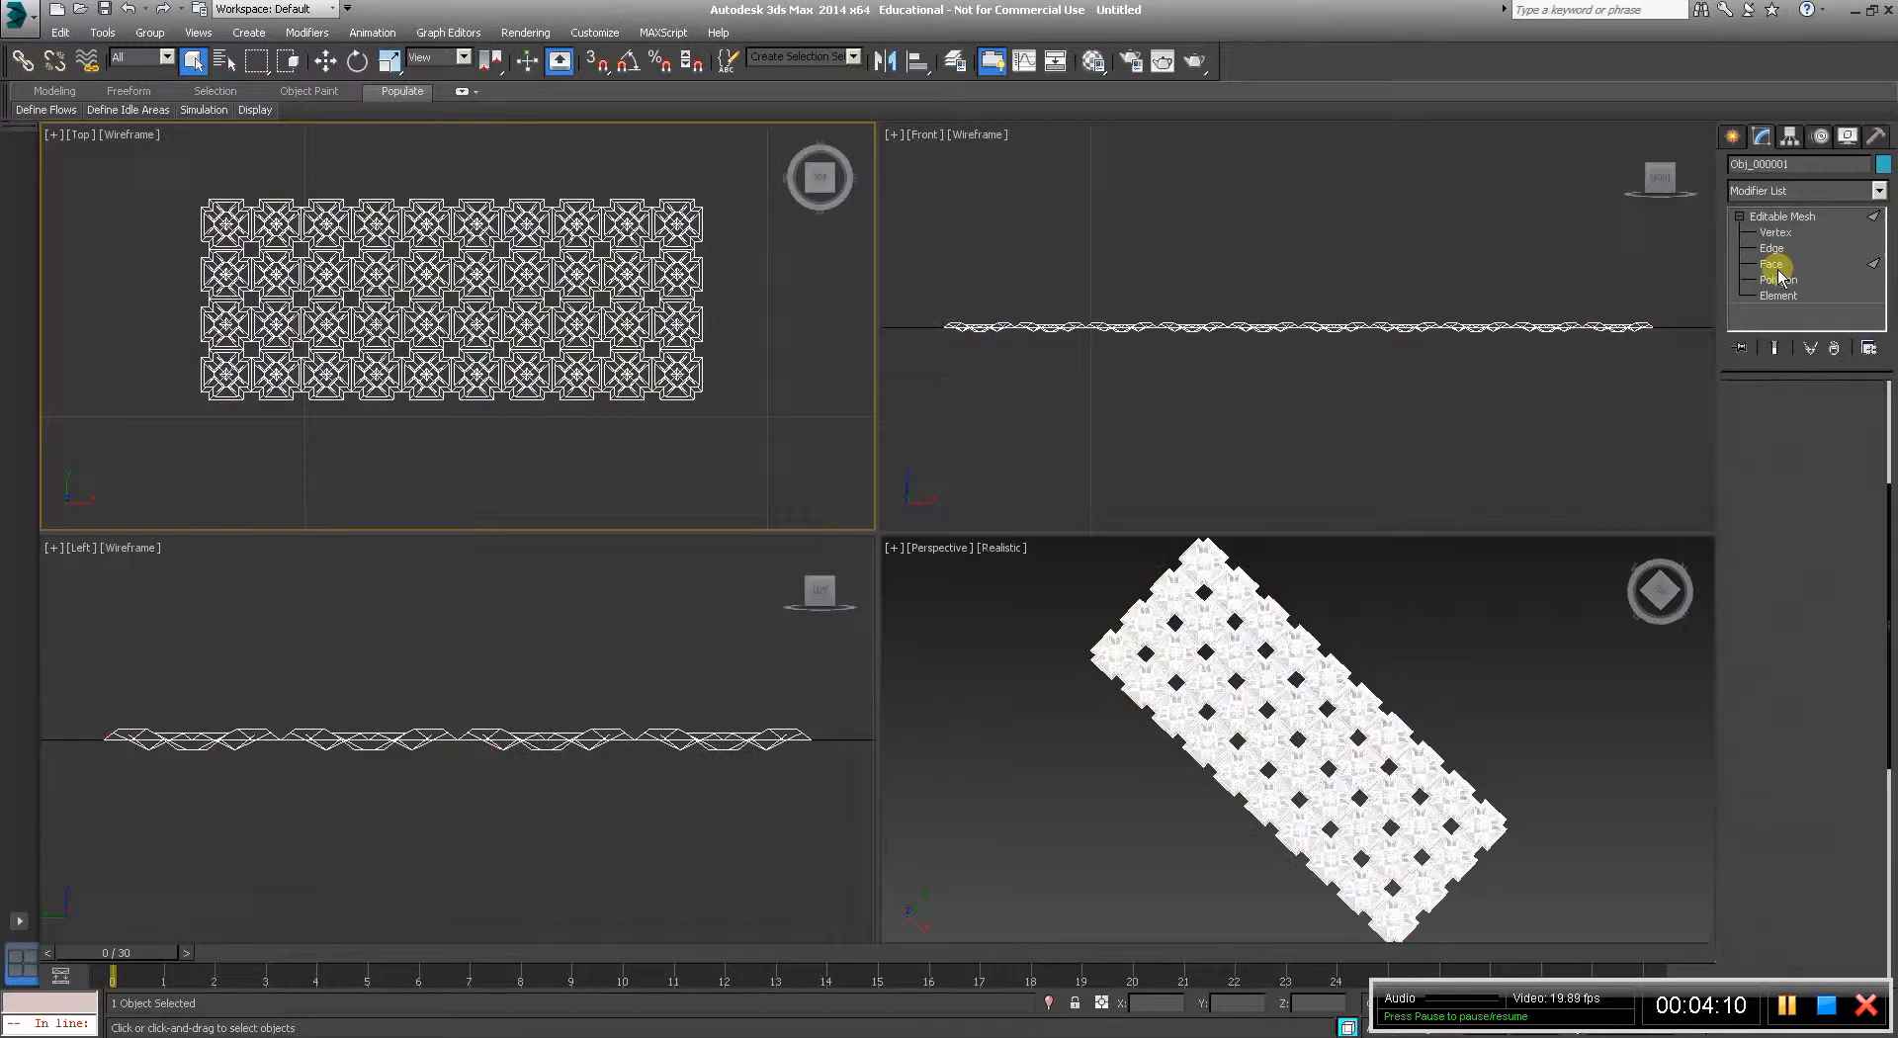
pyautogui.hotkey('ctrl', 'a')
pyautogui.scroll(-5, 1853, 697)
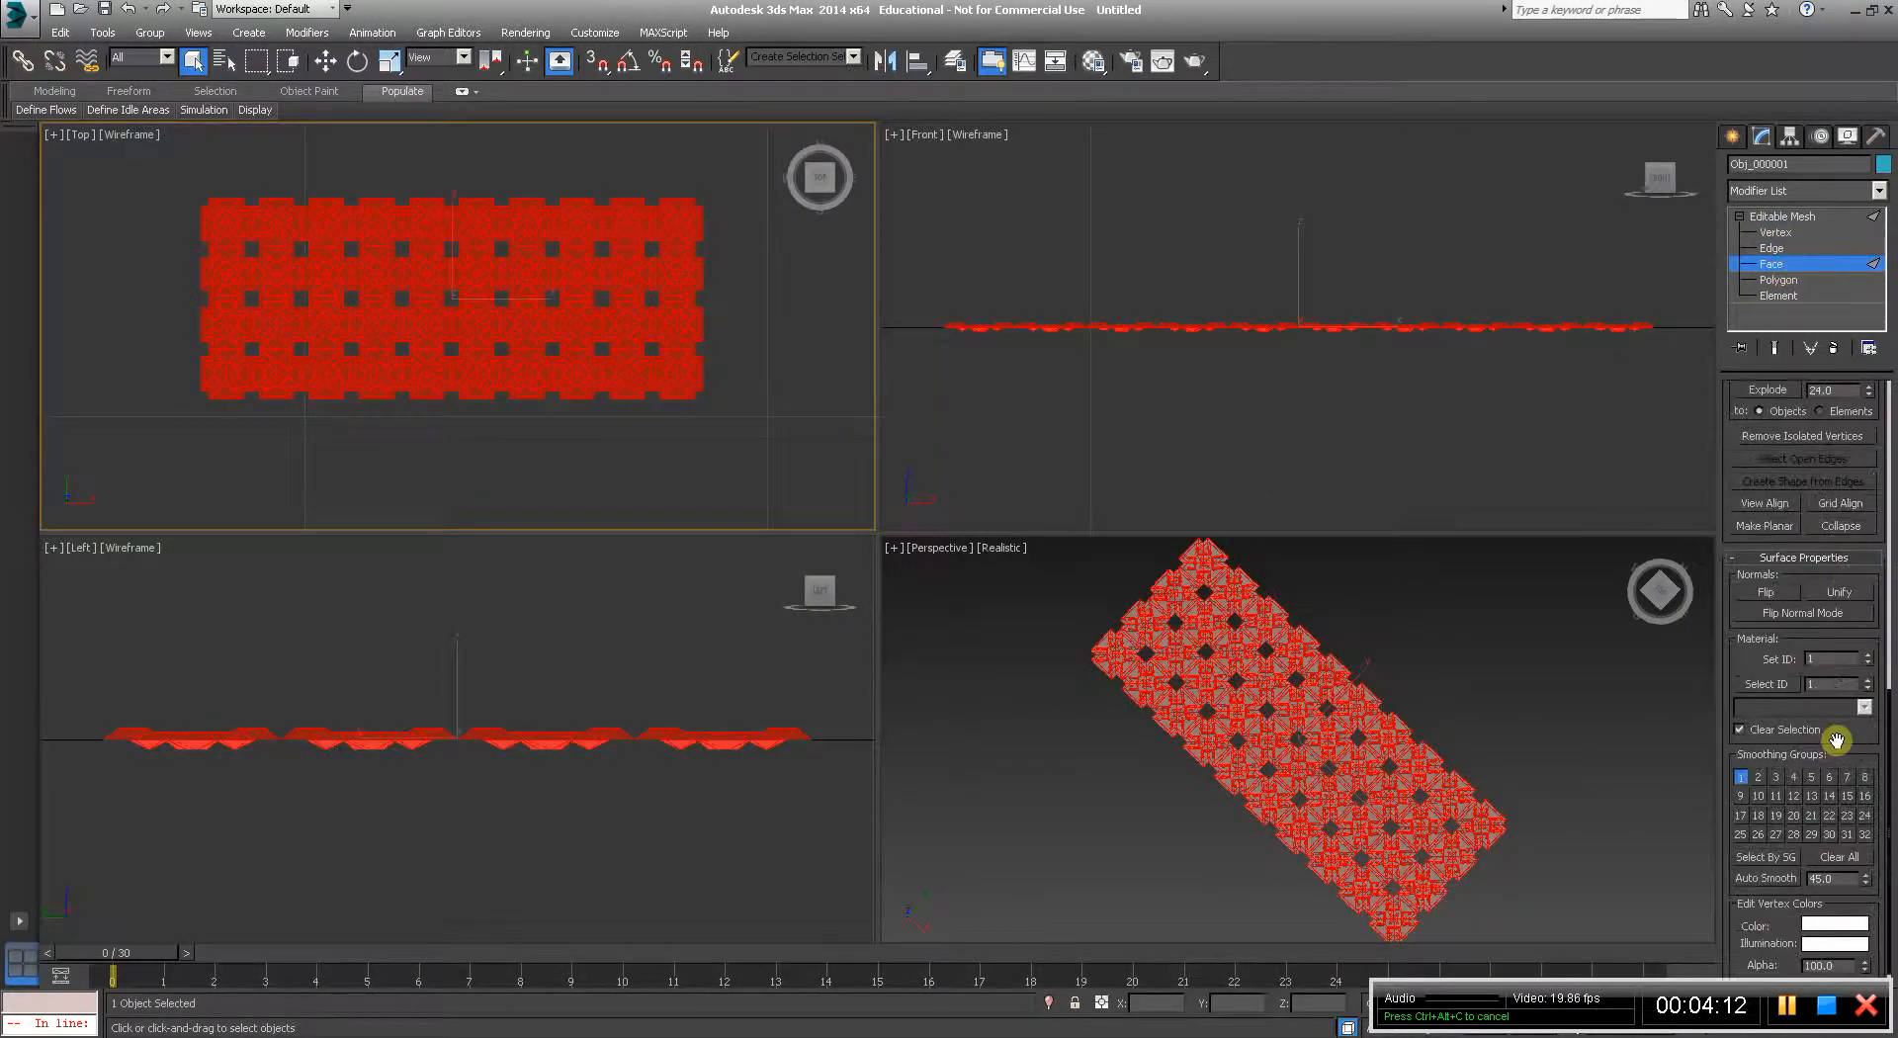
pyautogui.click(1769, 881)
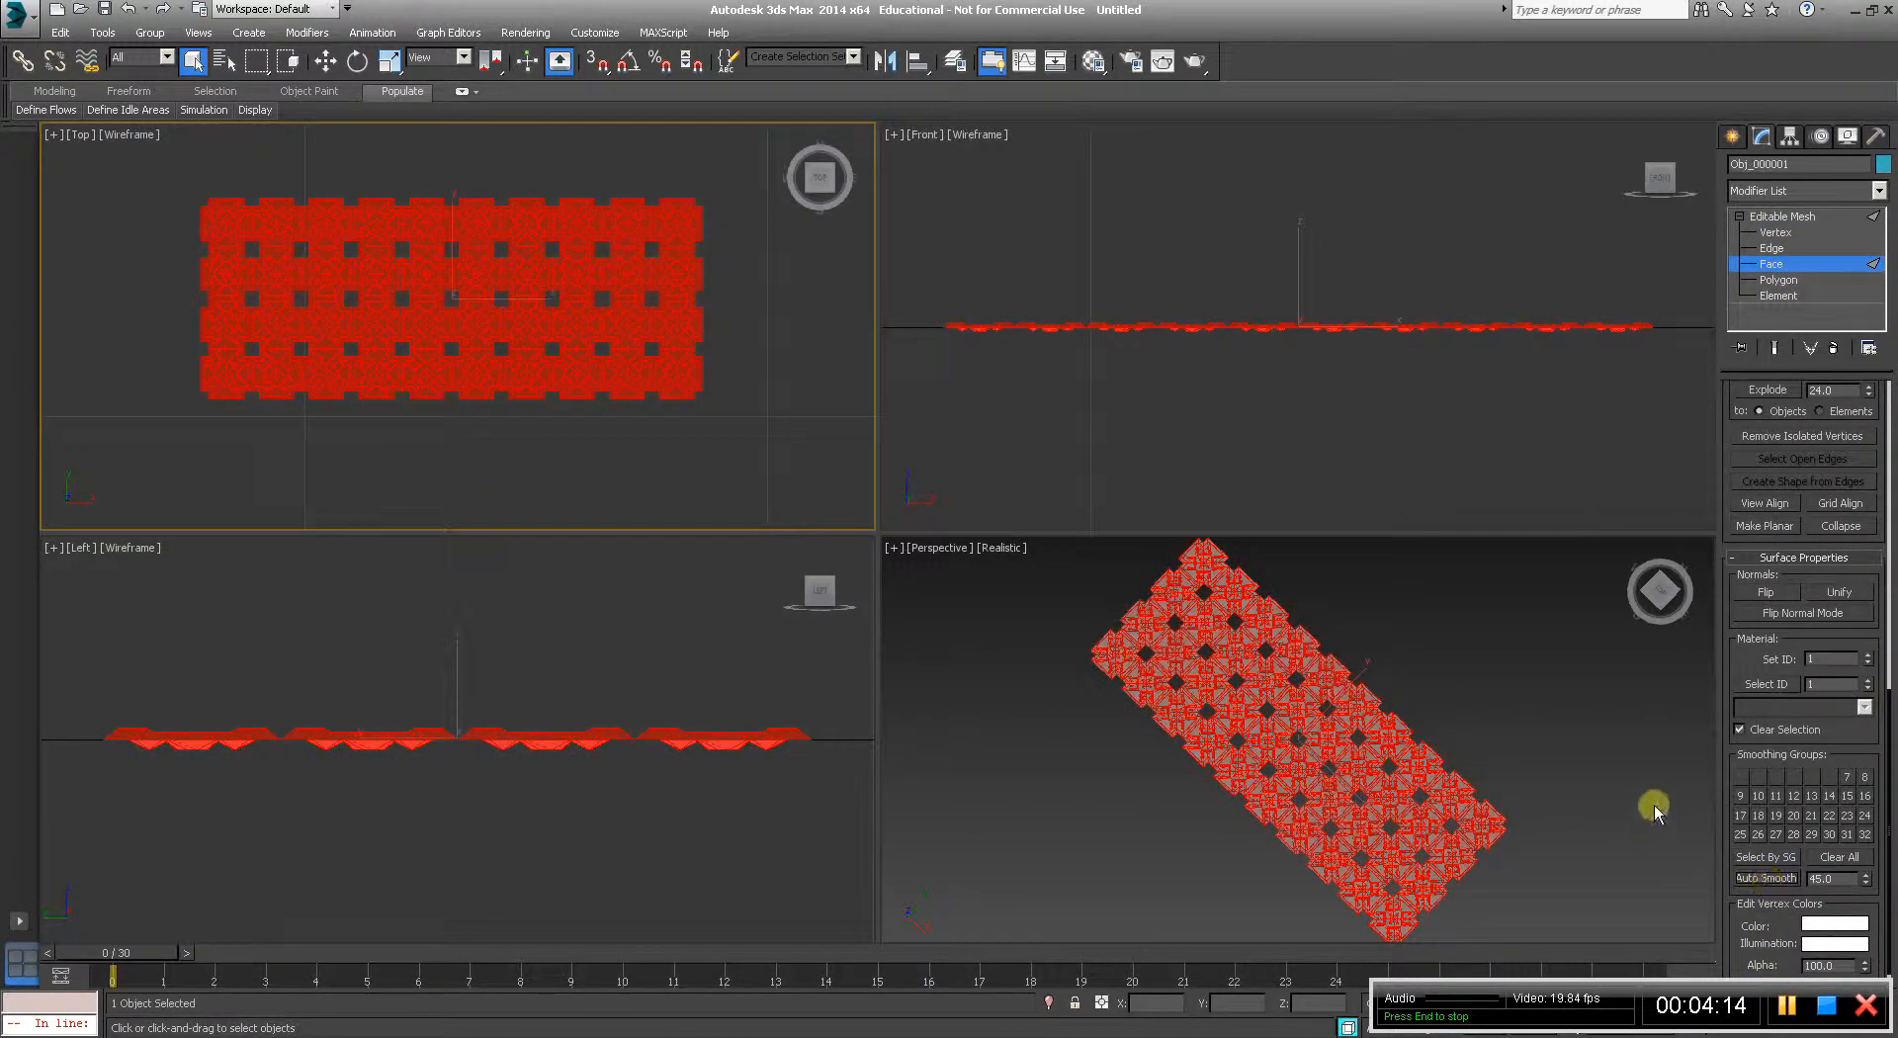
pyautogui.click(1593, 769)
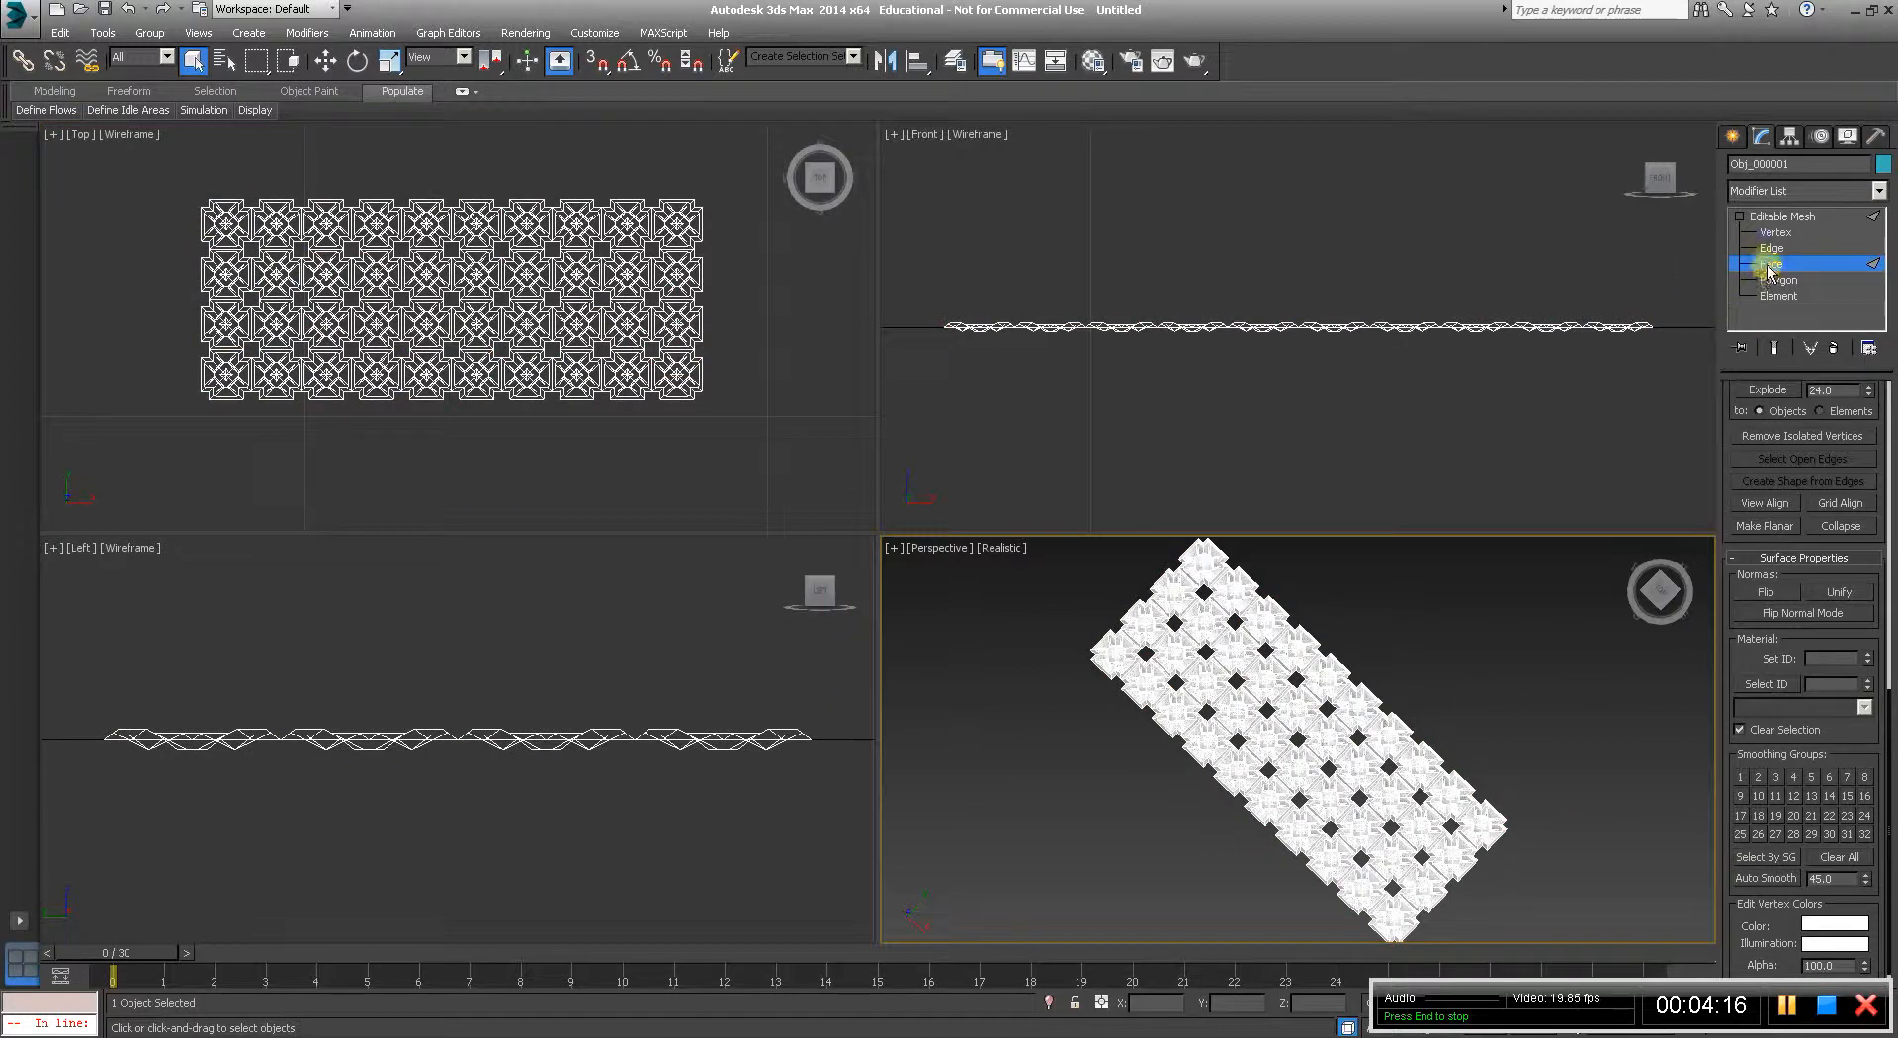
# Switch to edge level and select the open edges of the roof mesh.
pyautogui.click(1770, 250)
pyautogui.moveTo(1849, 692); pyautogui.dragTo(1857, 644)
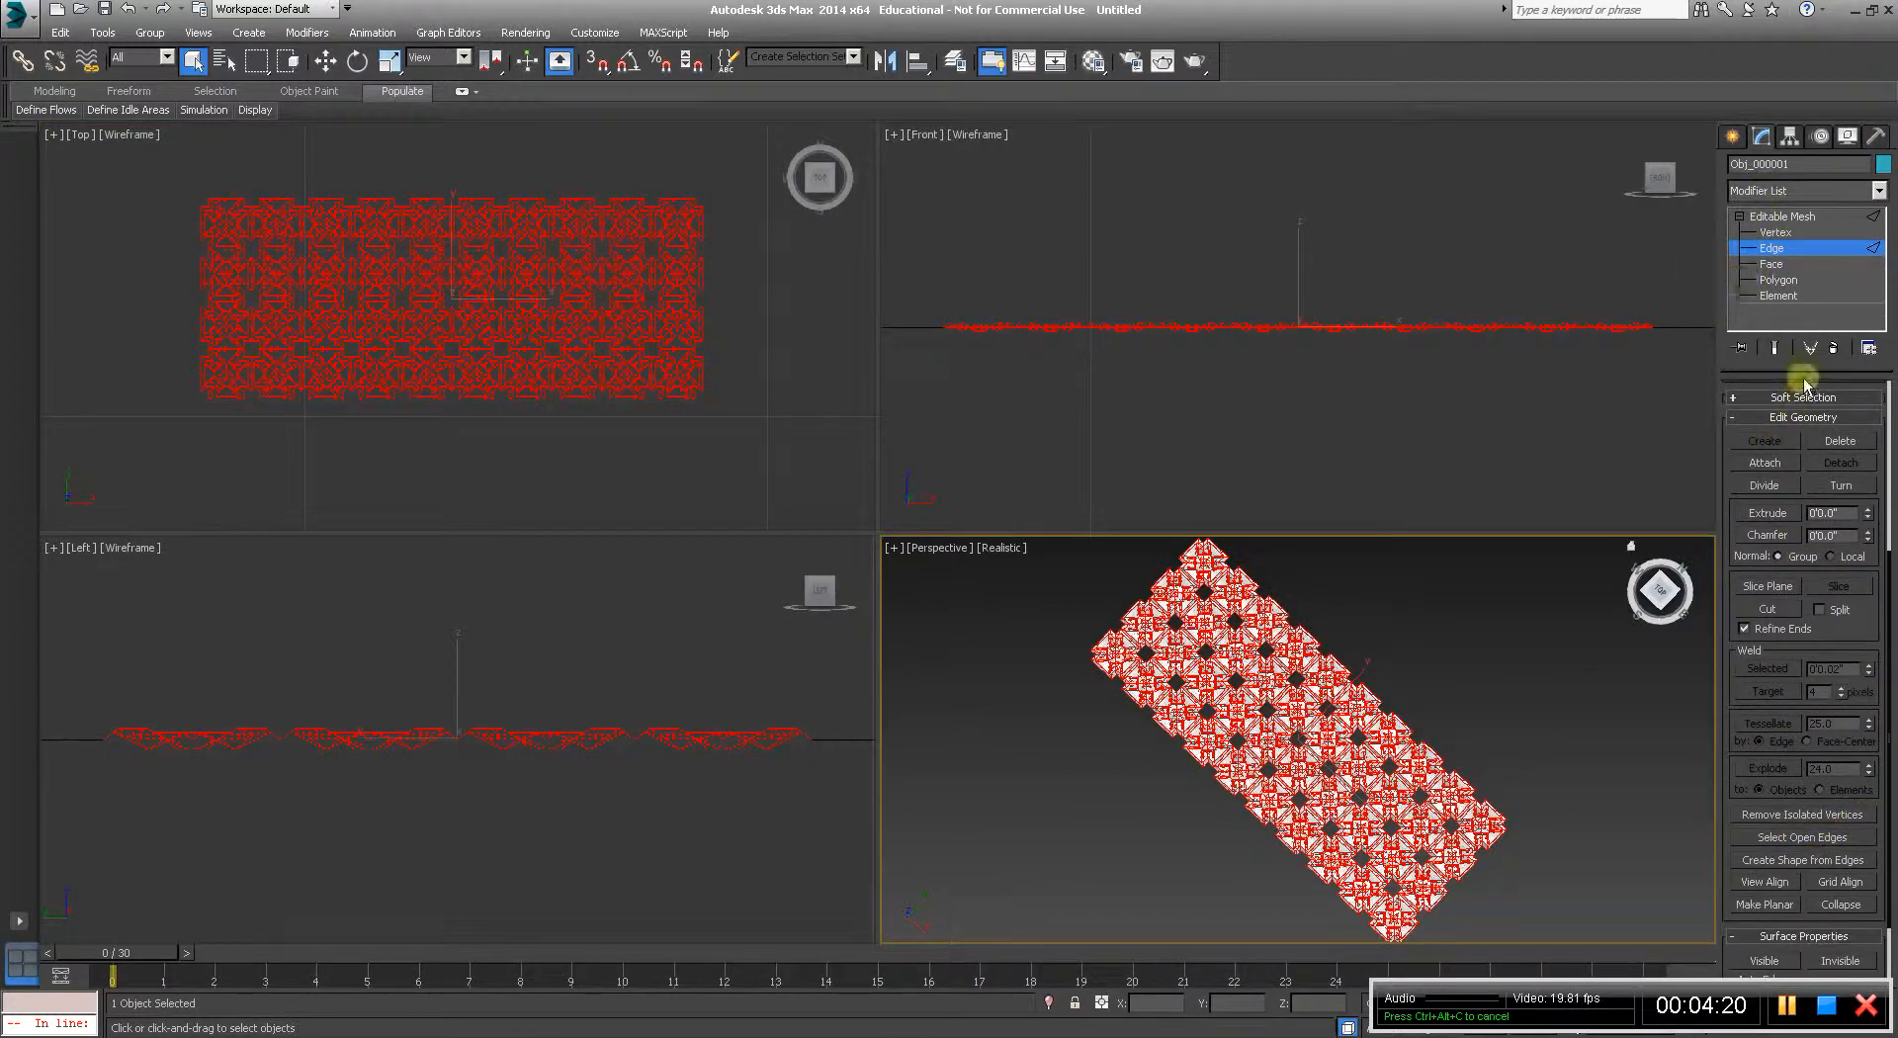
pyautogui.click(1826, 840)
# Examine the open edges around the square holes, panel seams and outer border in the top view, then leave edge level.
pyautogui.scroll(8, 431, 265)
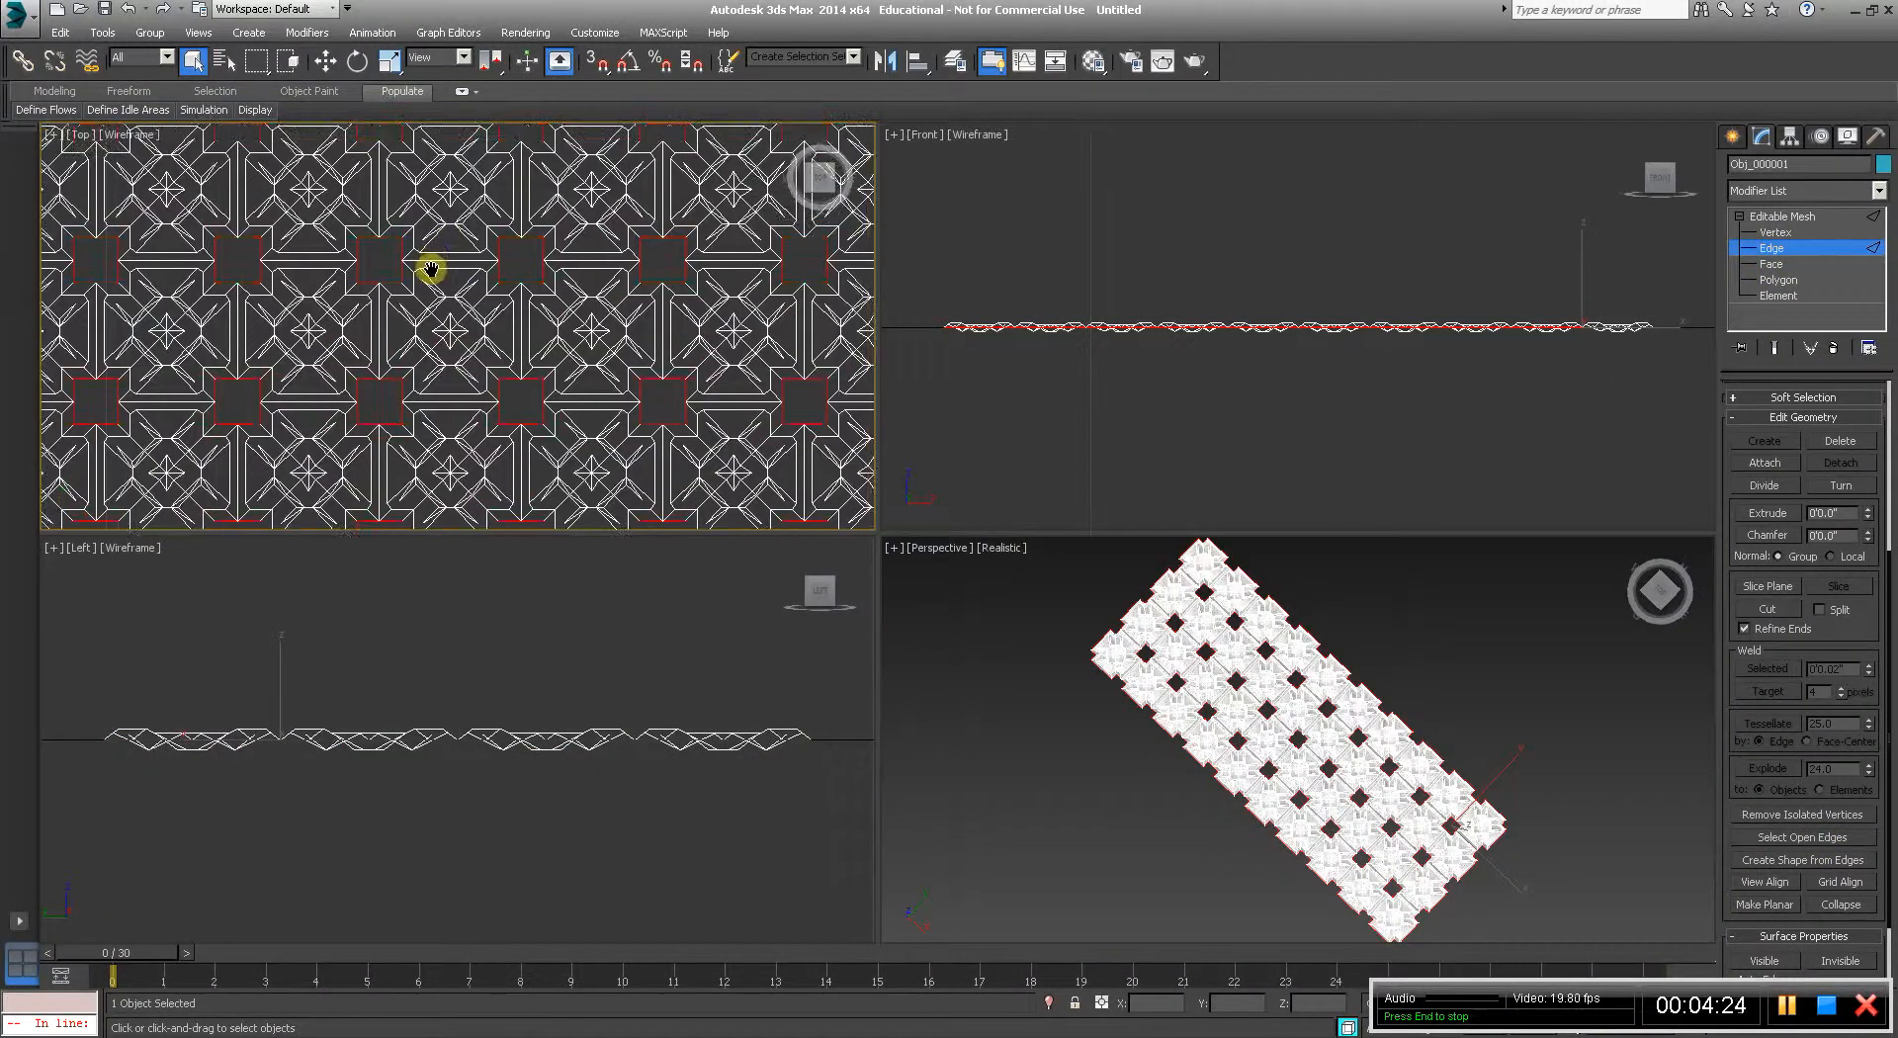
pyautogui.scroll(2, 428, 381)
pyautogui.moveTo(431, 268); pyautogui.dragTo(415, 408, button='middle')
pyautogui.moveTo(728, 380); pyautogui.dragTo(638, 394, button='middle')
pyautogui.scroll(3, 562, 252)
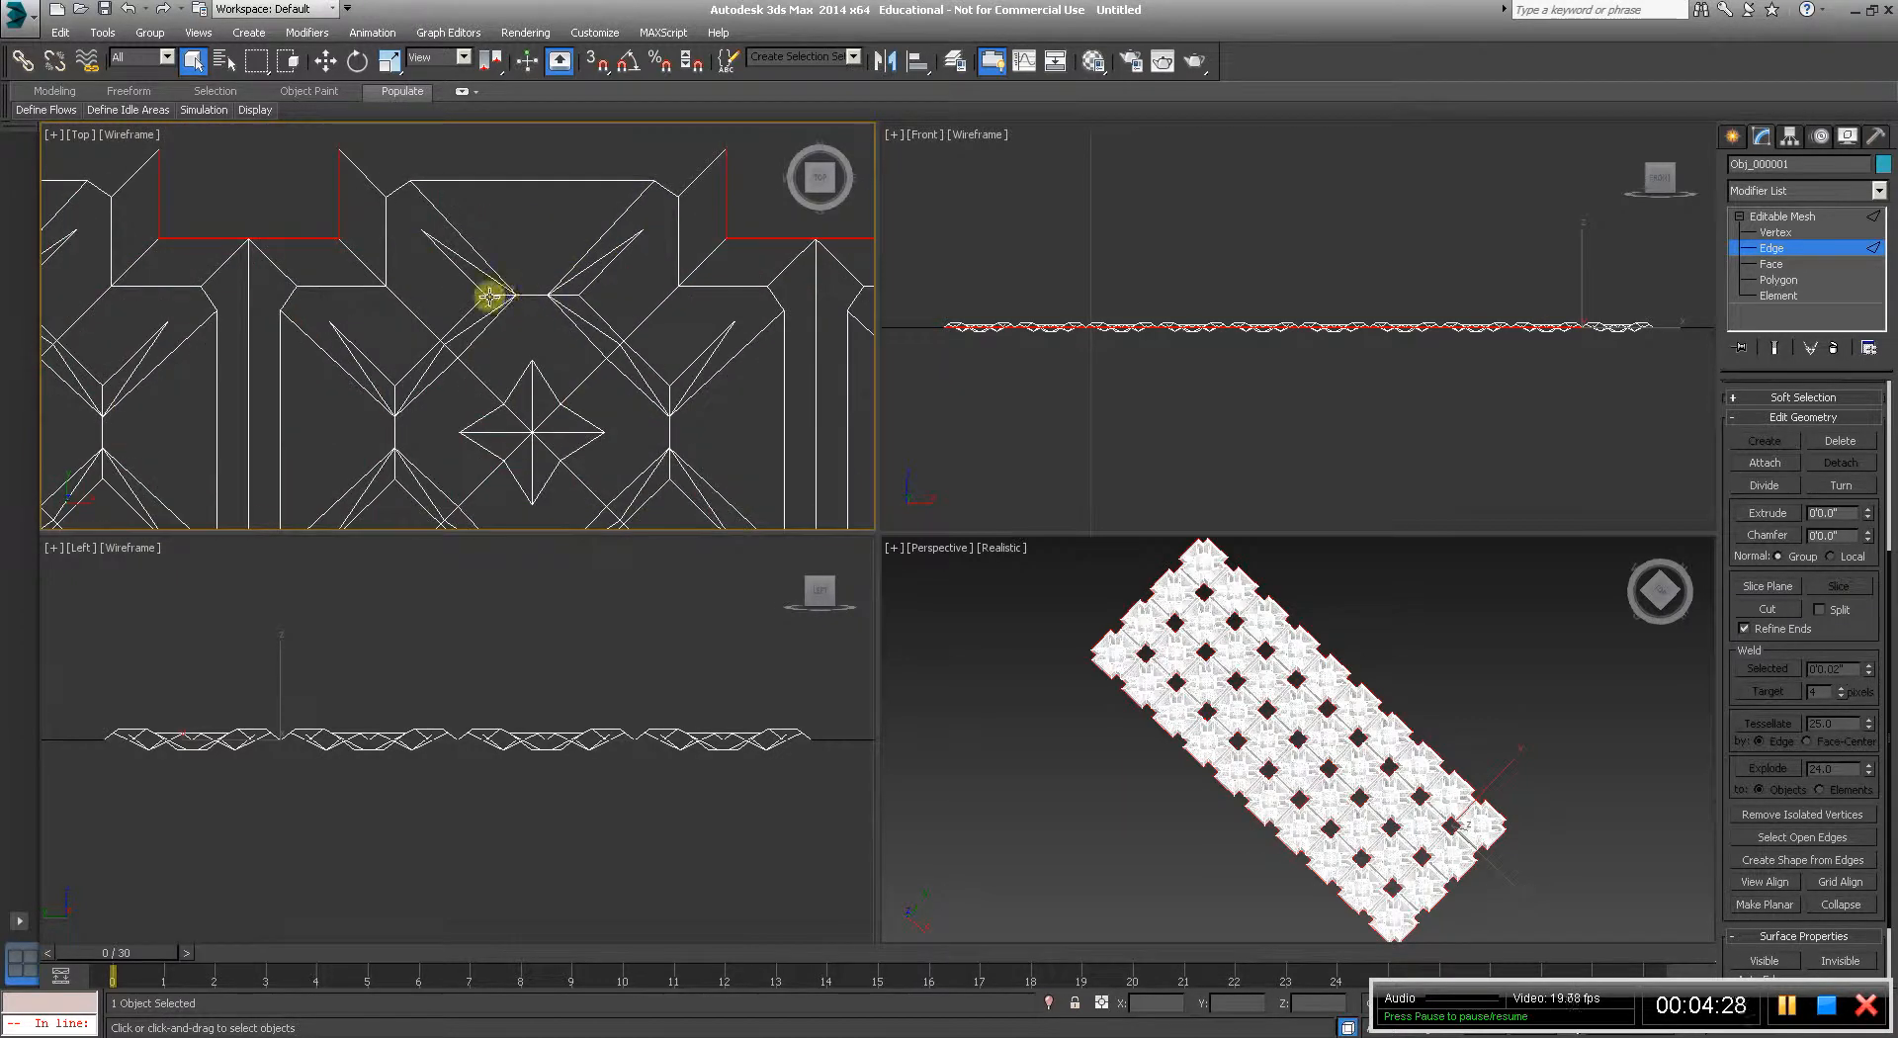
pyautogui.scroll(-2, 525, 165)
pyautogui.moveTo(636, 411); pyautogui.dragTo(618, 293, button='middle')
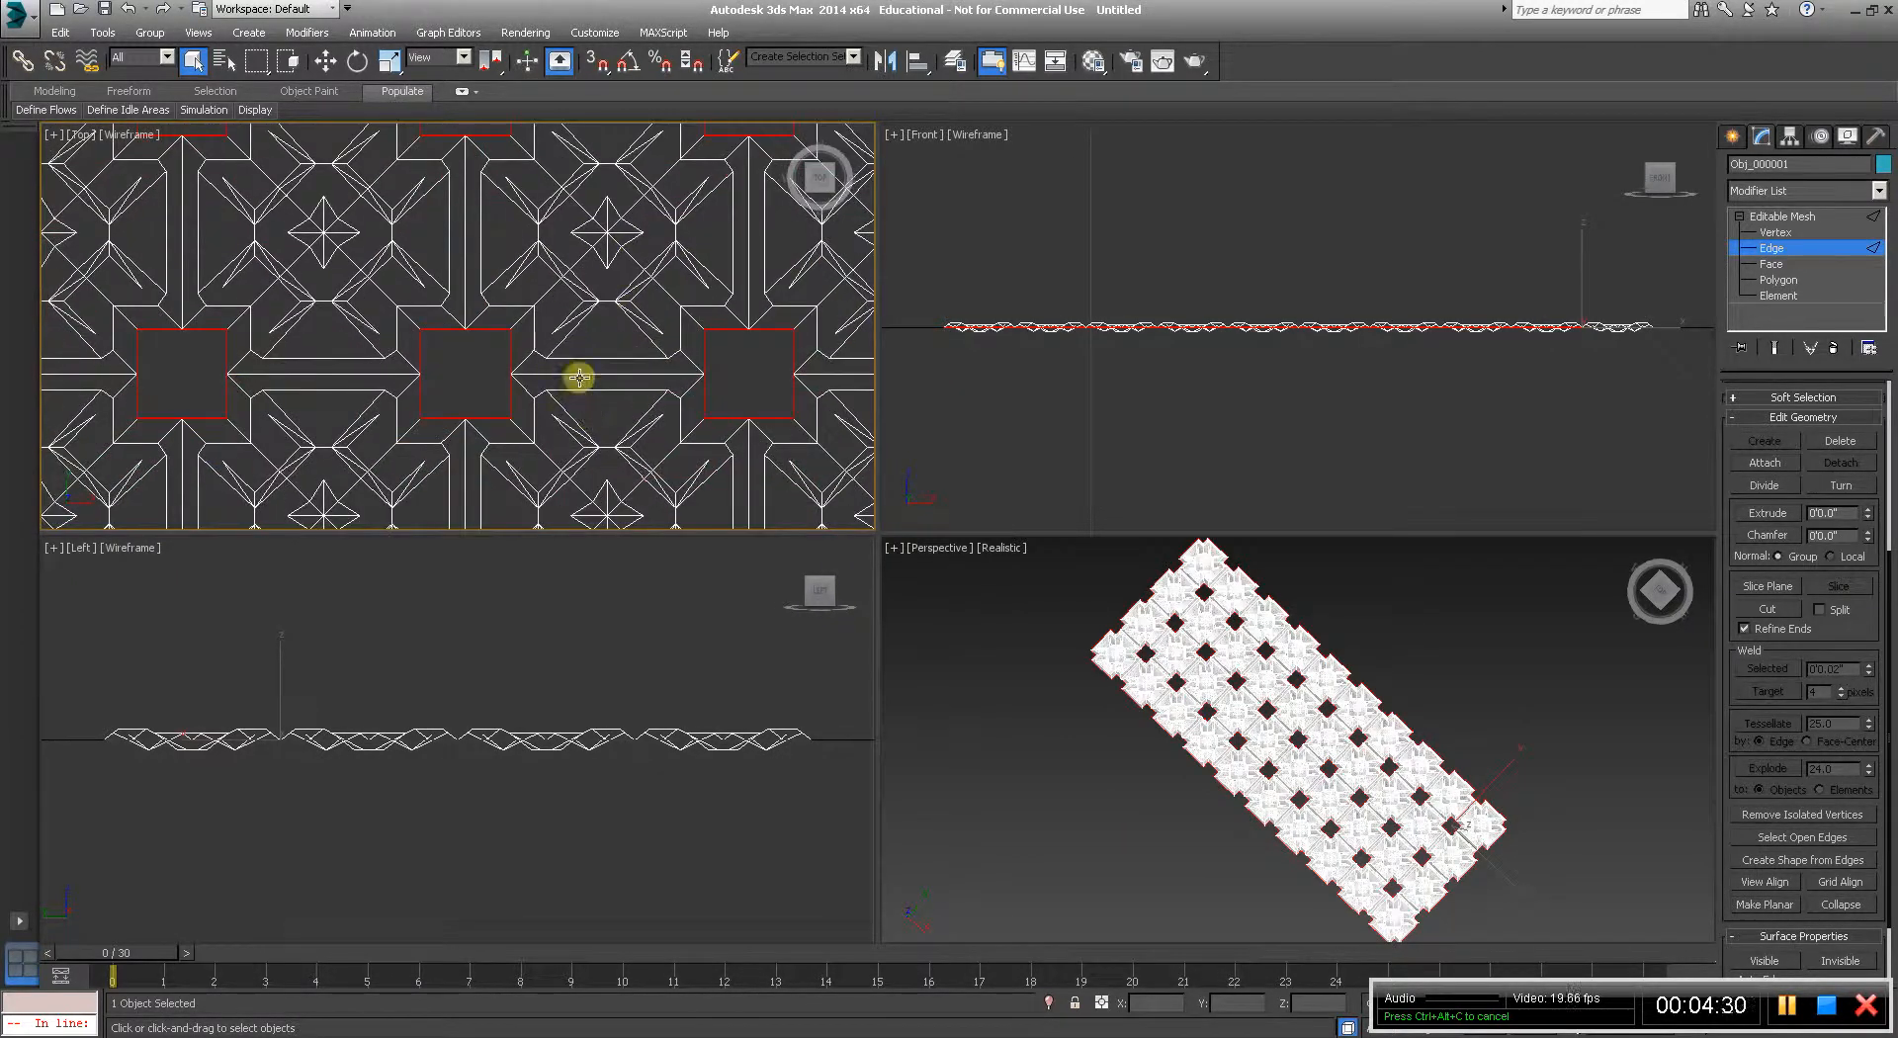
pyautogui.scroll(-3, 639, 364)
pyautogui.moveTo(636, 382); pyautogui.dragTo(551, 280, button='middle')
pyautogui.scroll(-1, 647, 444)
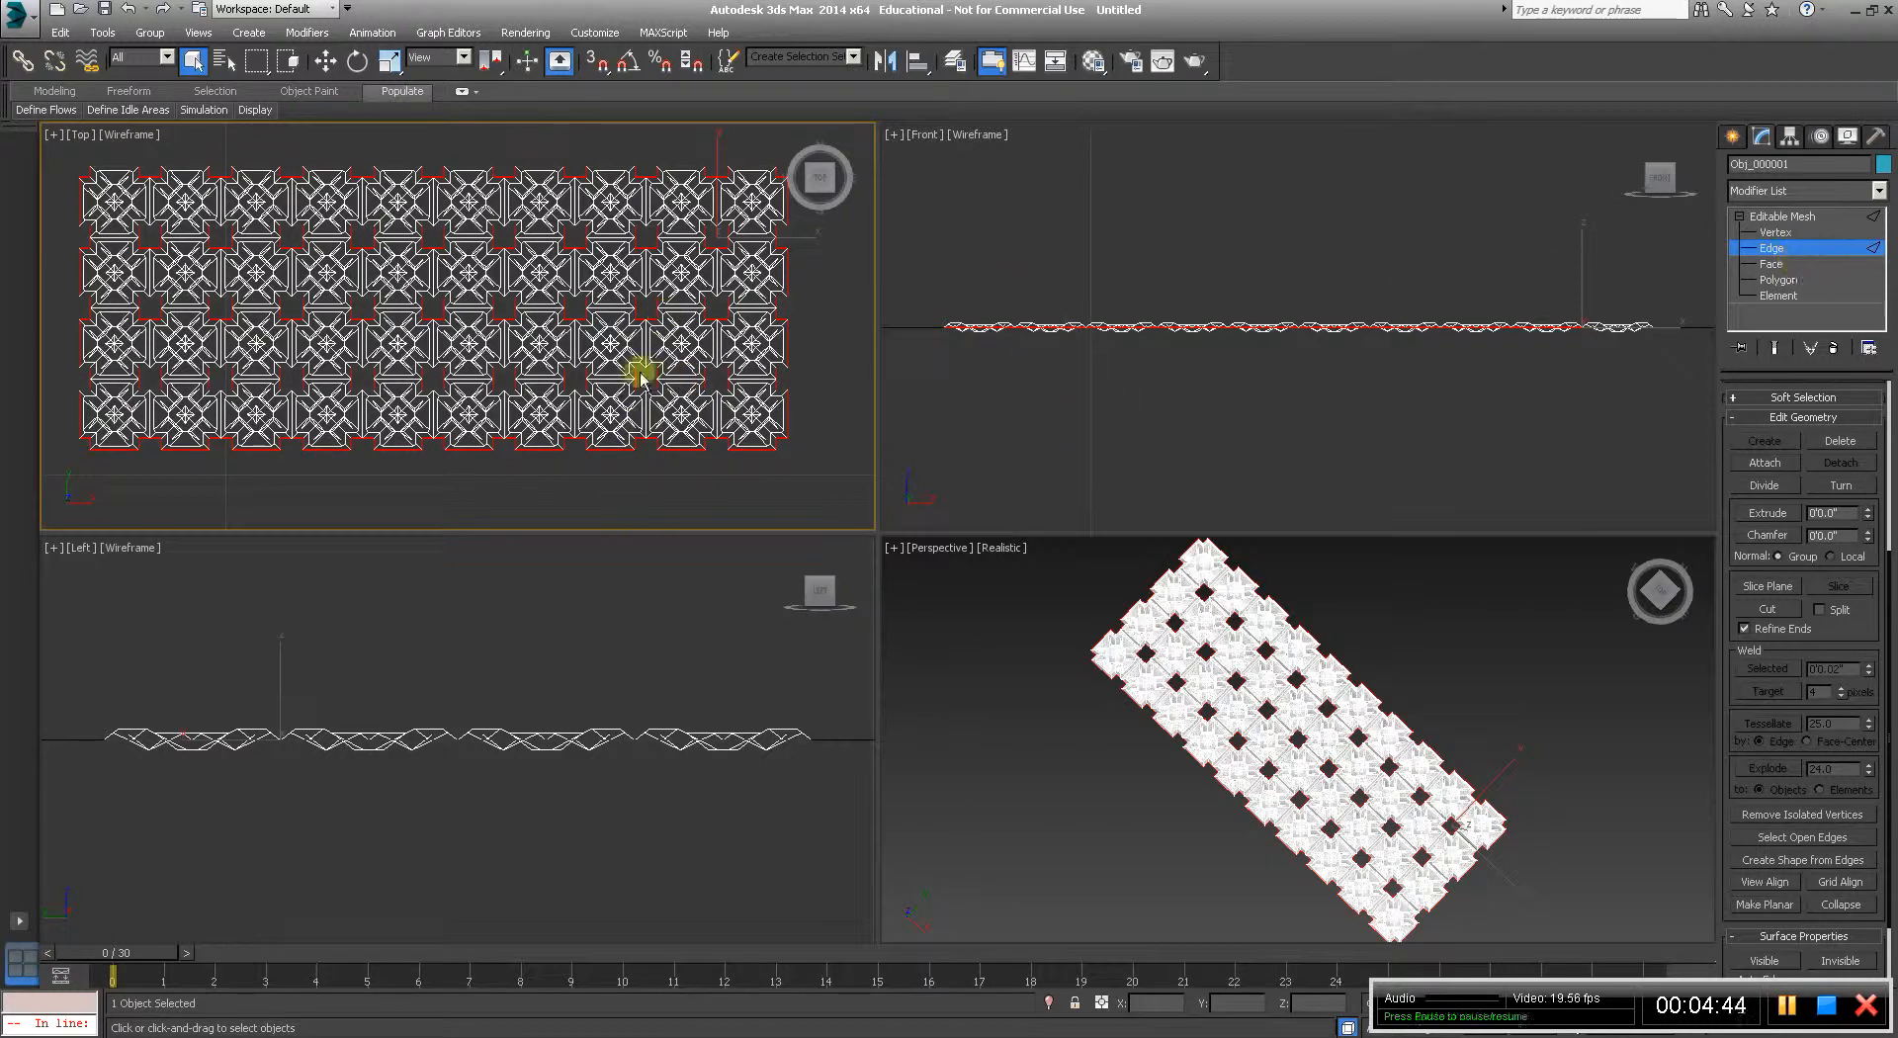
pyautogui.click(1809, 217)
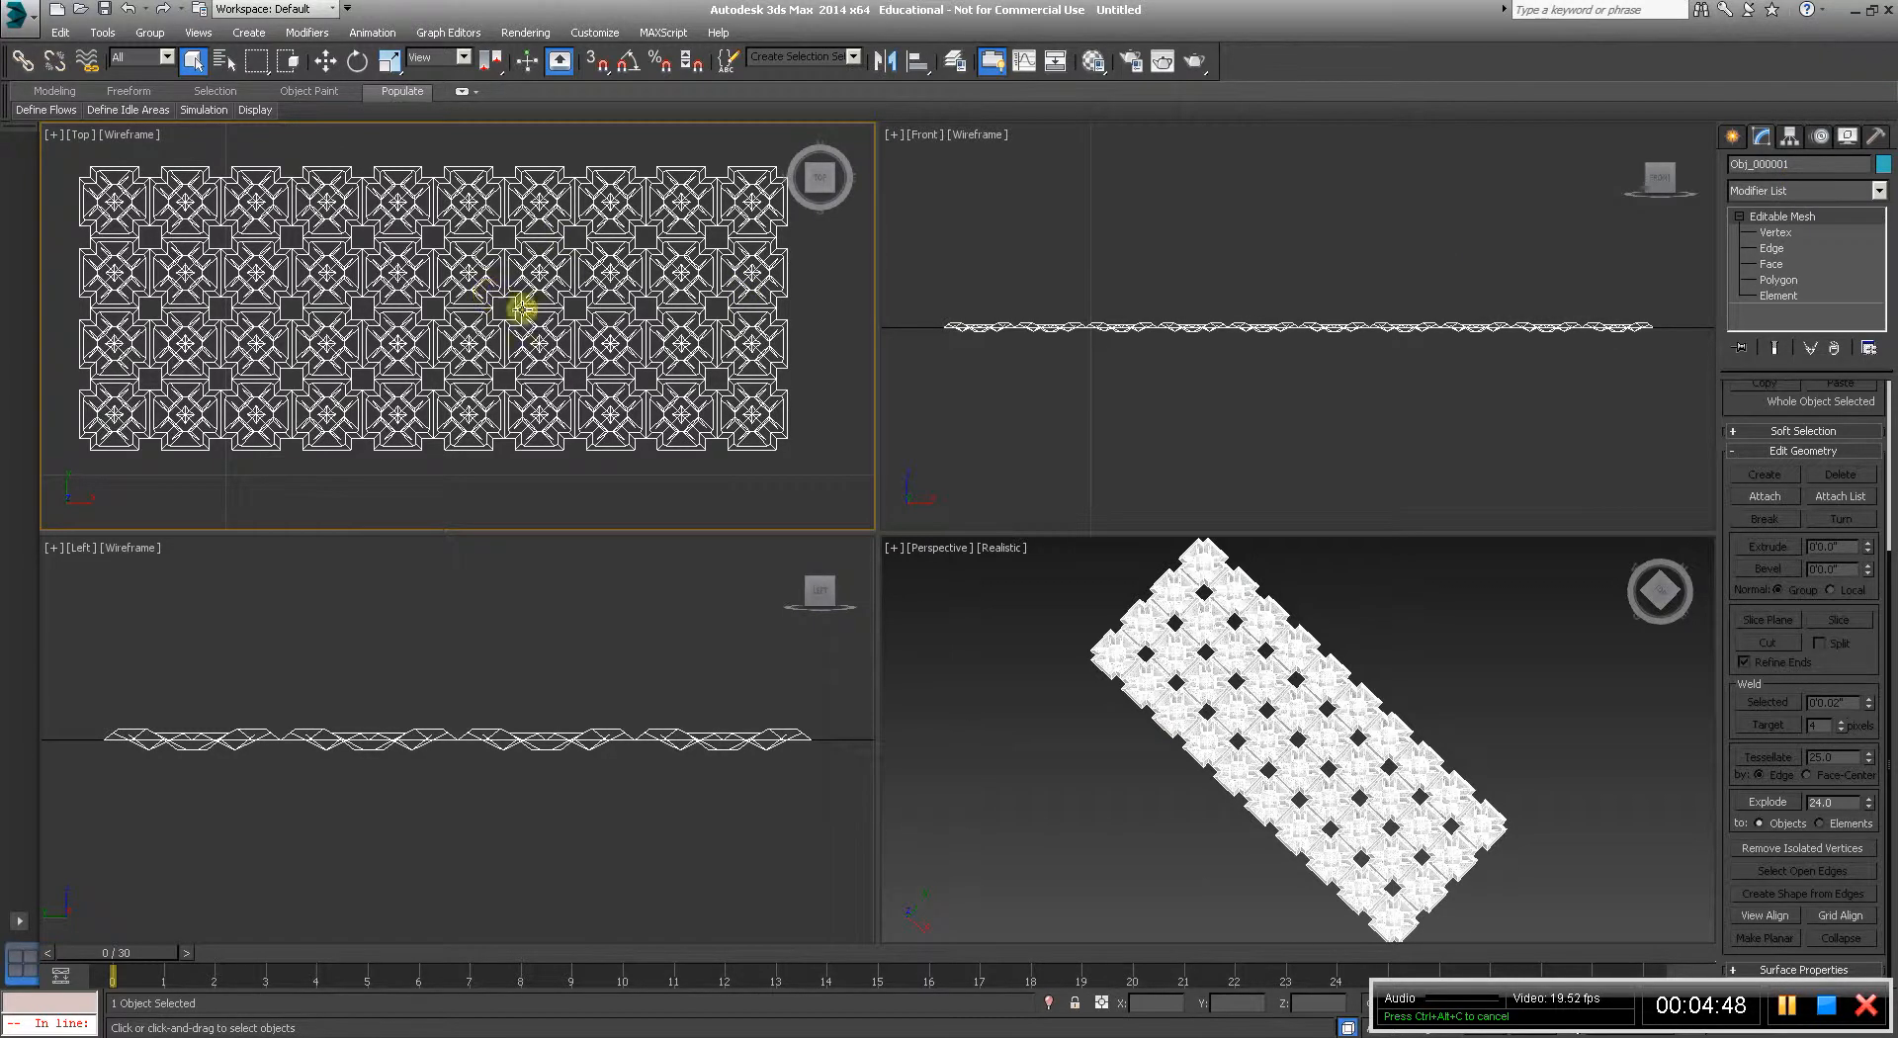
# Clone the whole roof mesh in place as an independent copy named Obj_002.
pyautogui.moveTo(1102, 352); pyautogui.dragTo(1138, 324, button='middle')
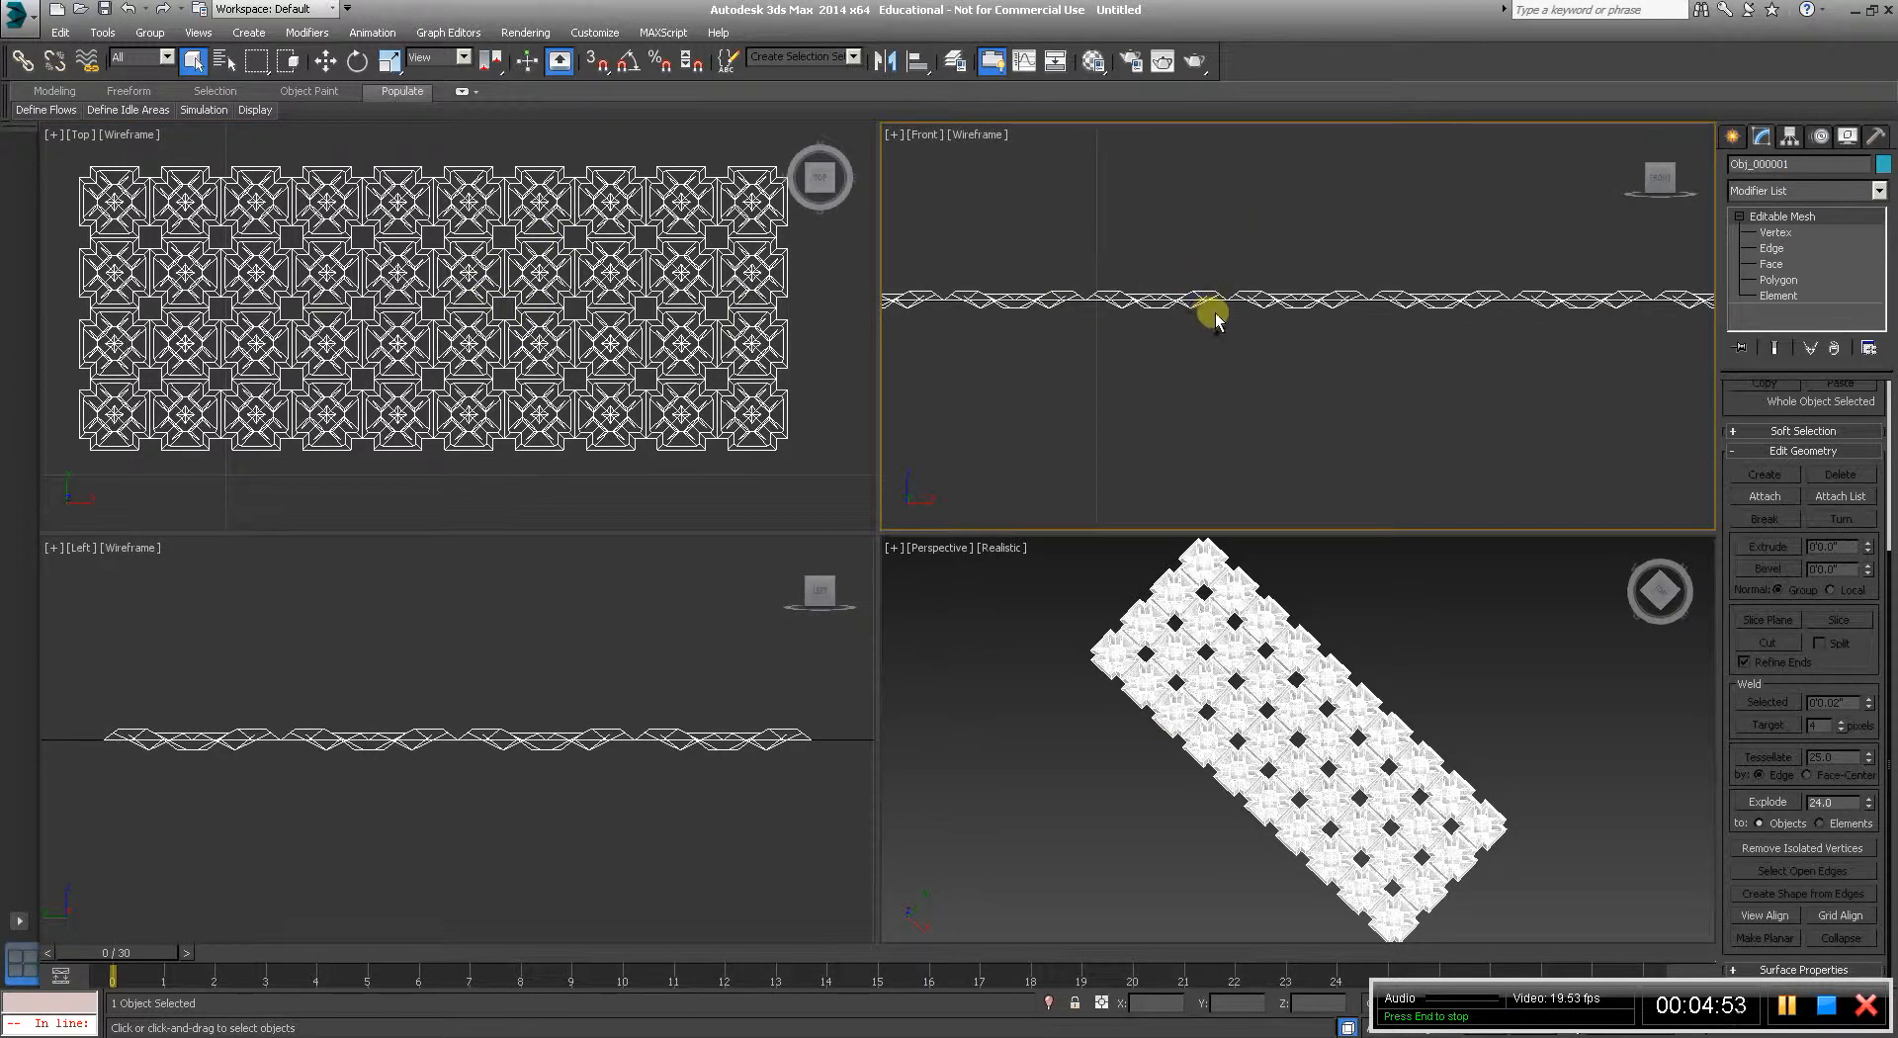
pyautogui.click(1303, 745)
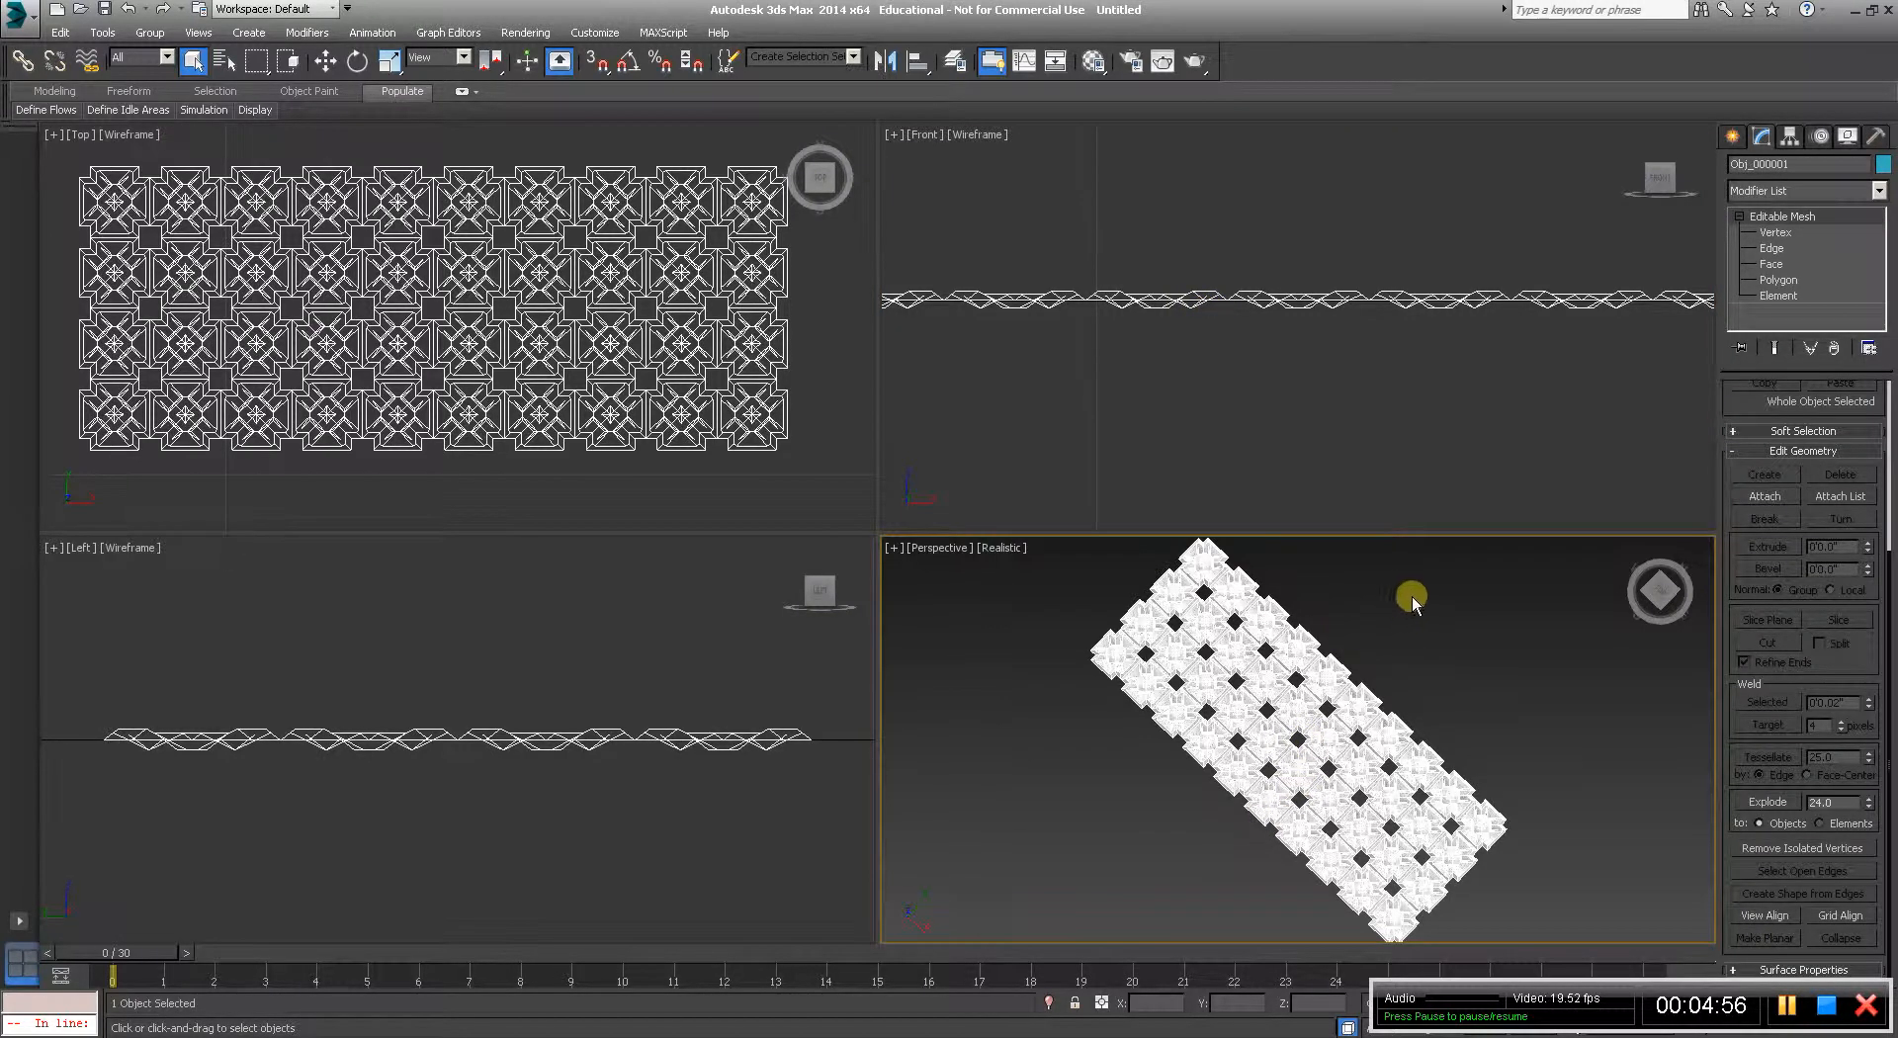
pyautogui.click(96, 38)
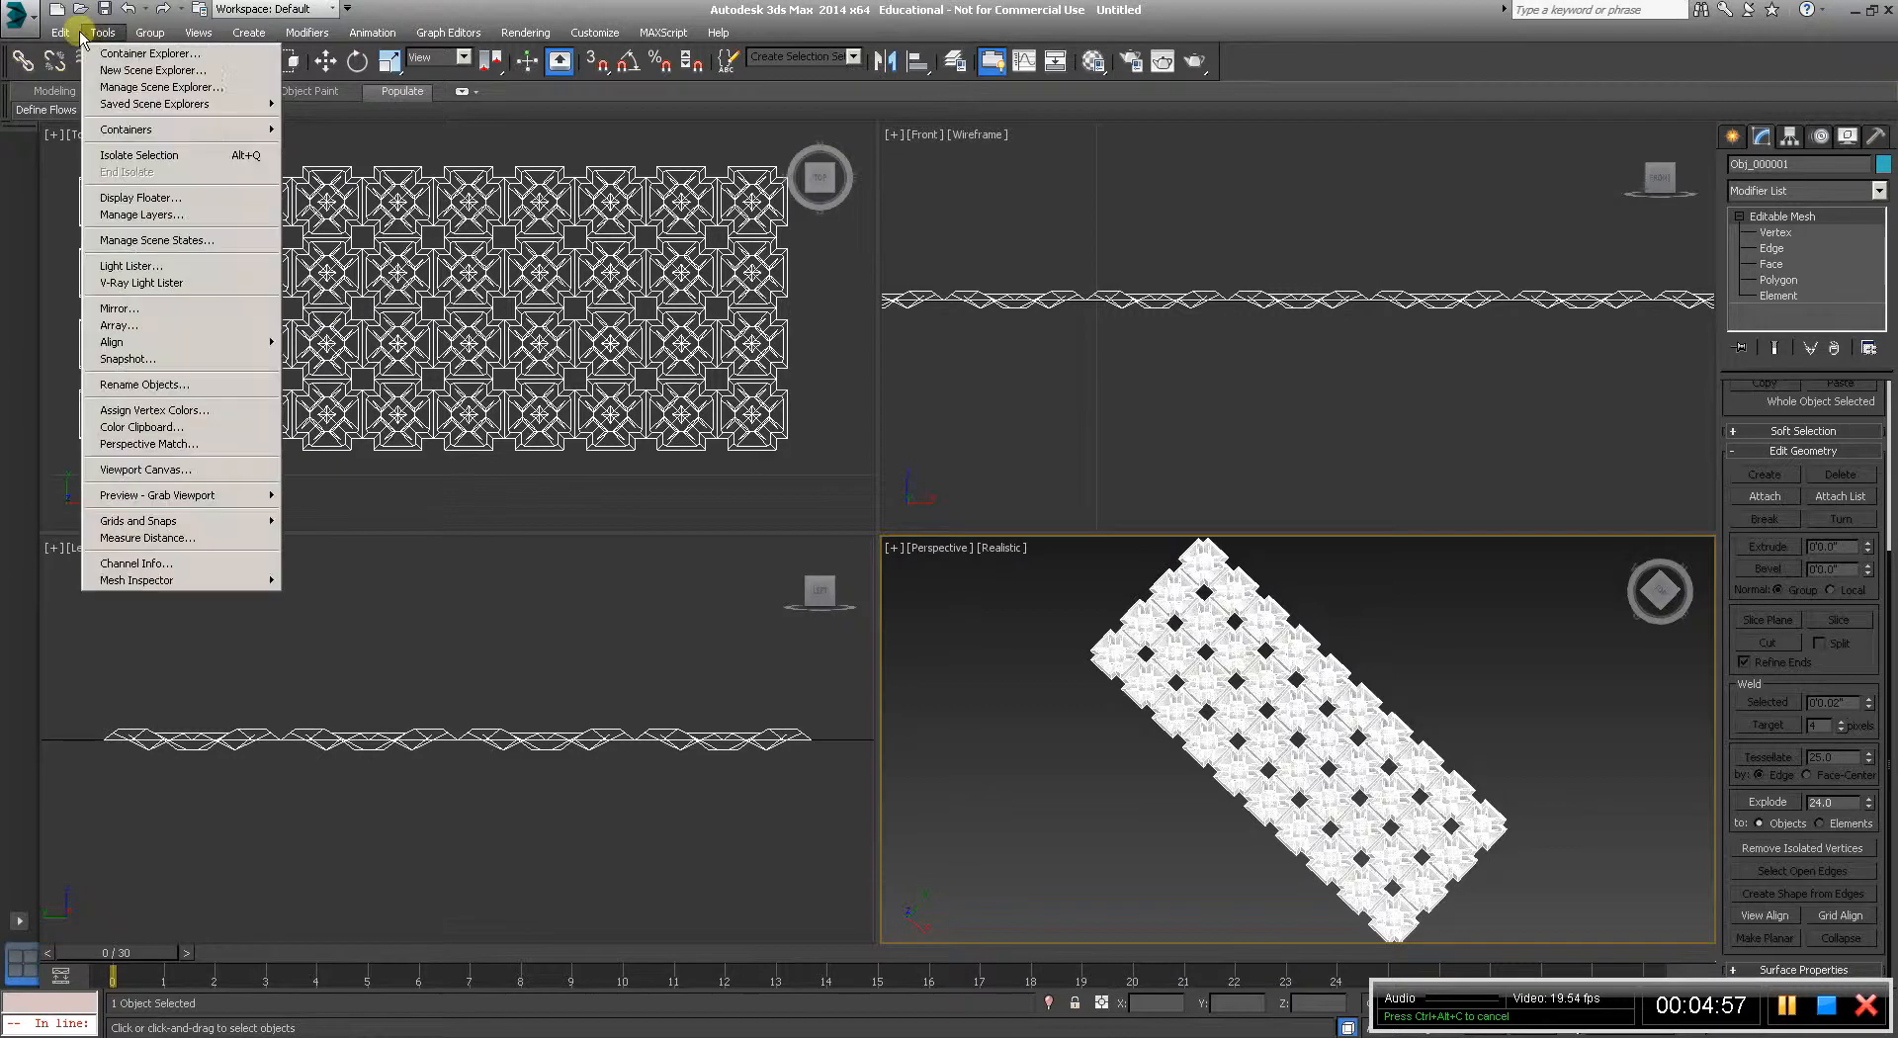
pyautogui.moveTo(61, 33)
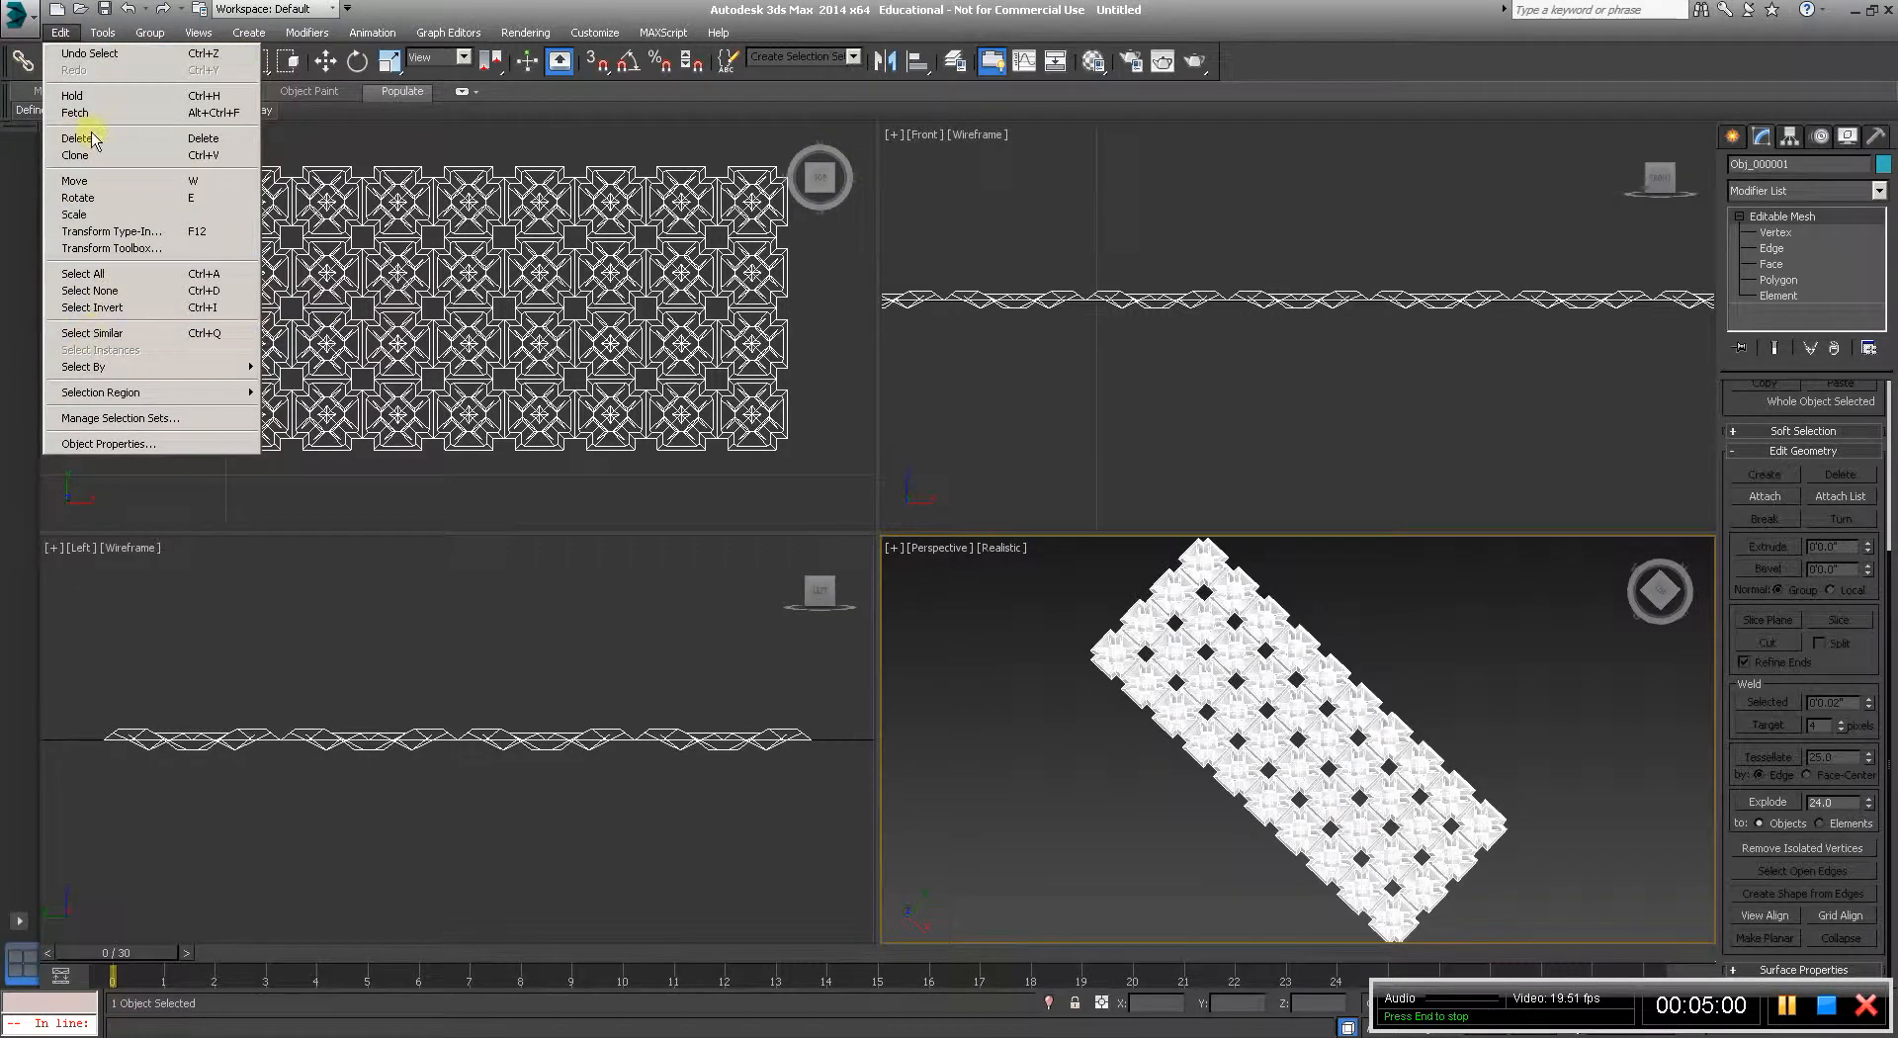
pyautogui.press('Escape')
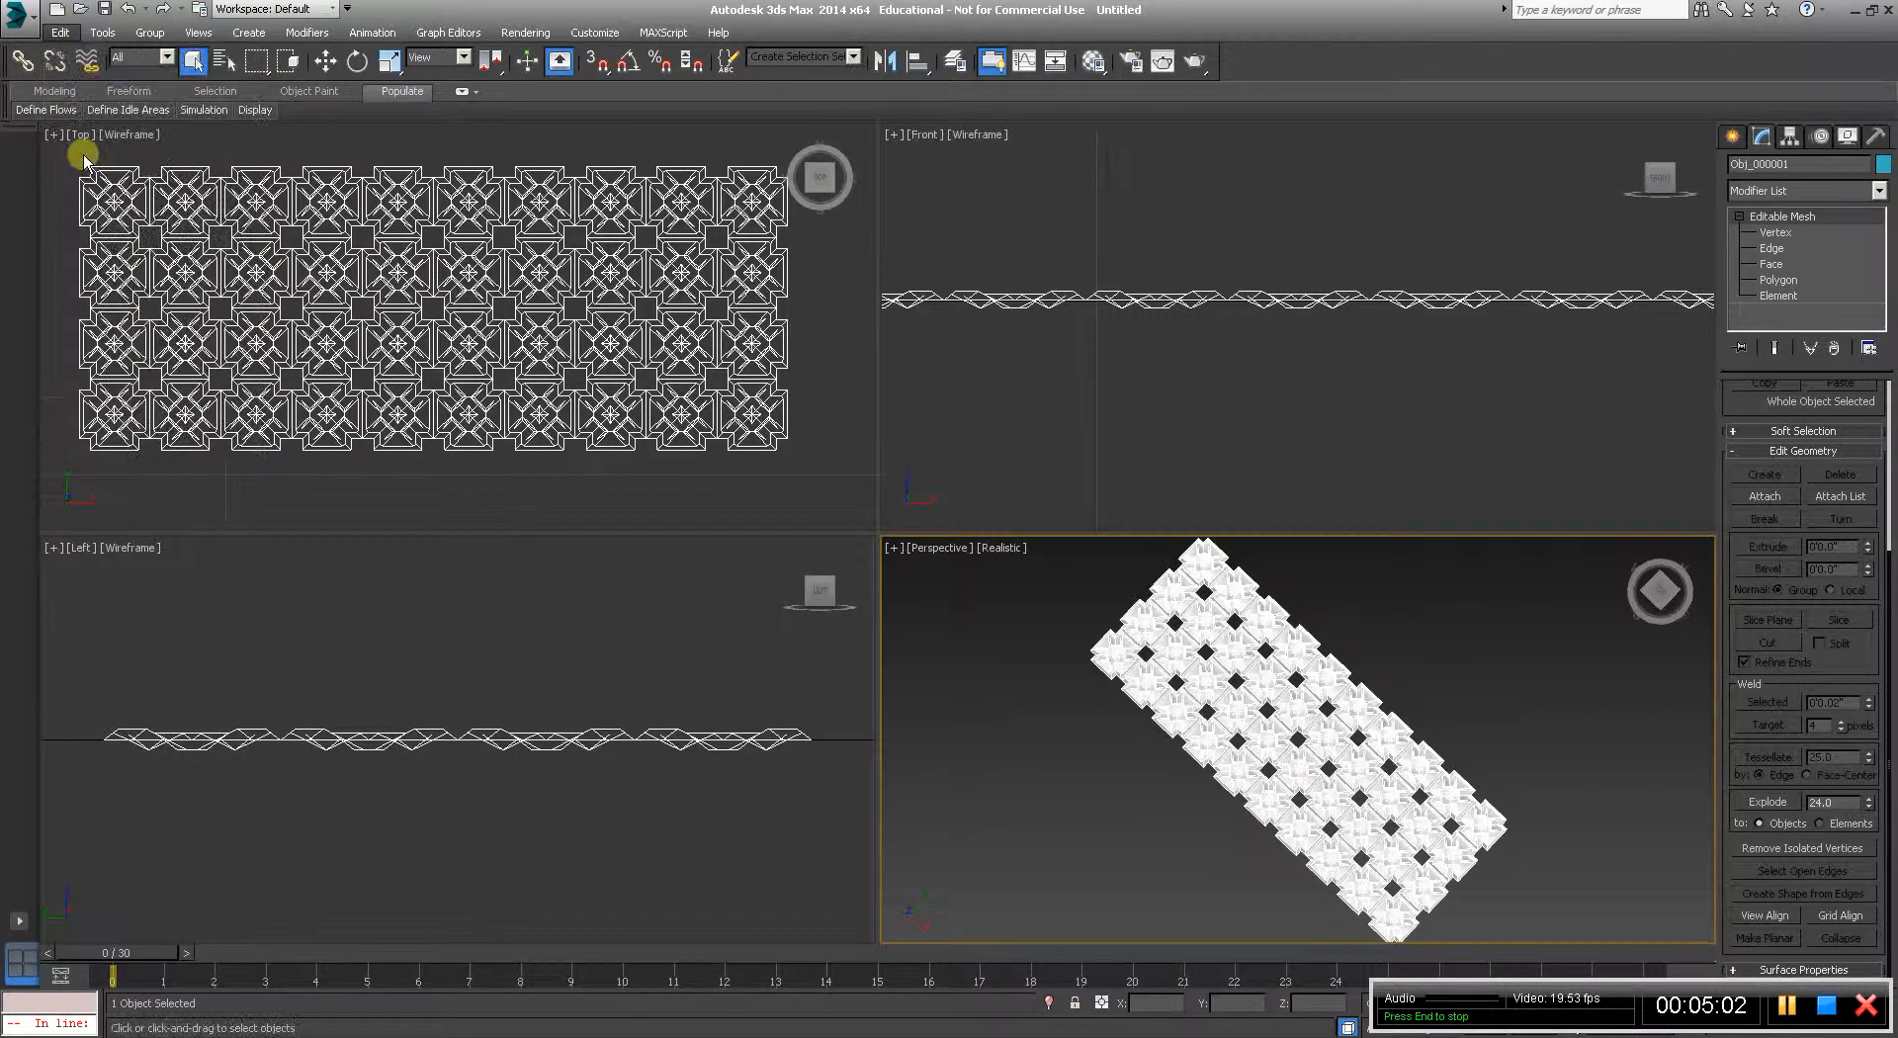
pyautogui.hotkey('ctrl', 'v')
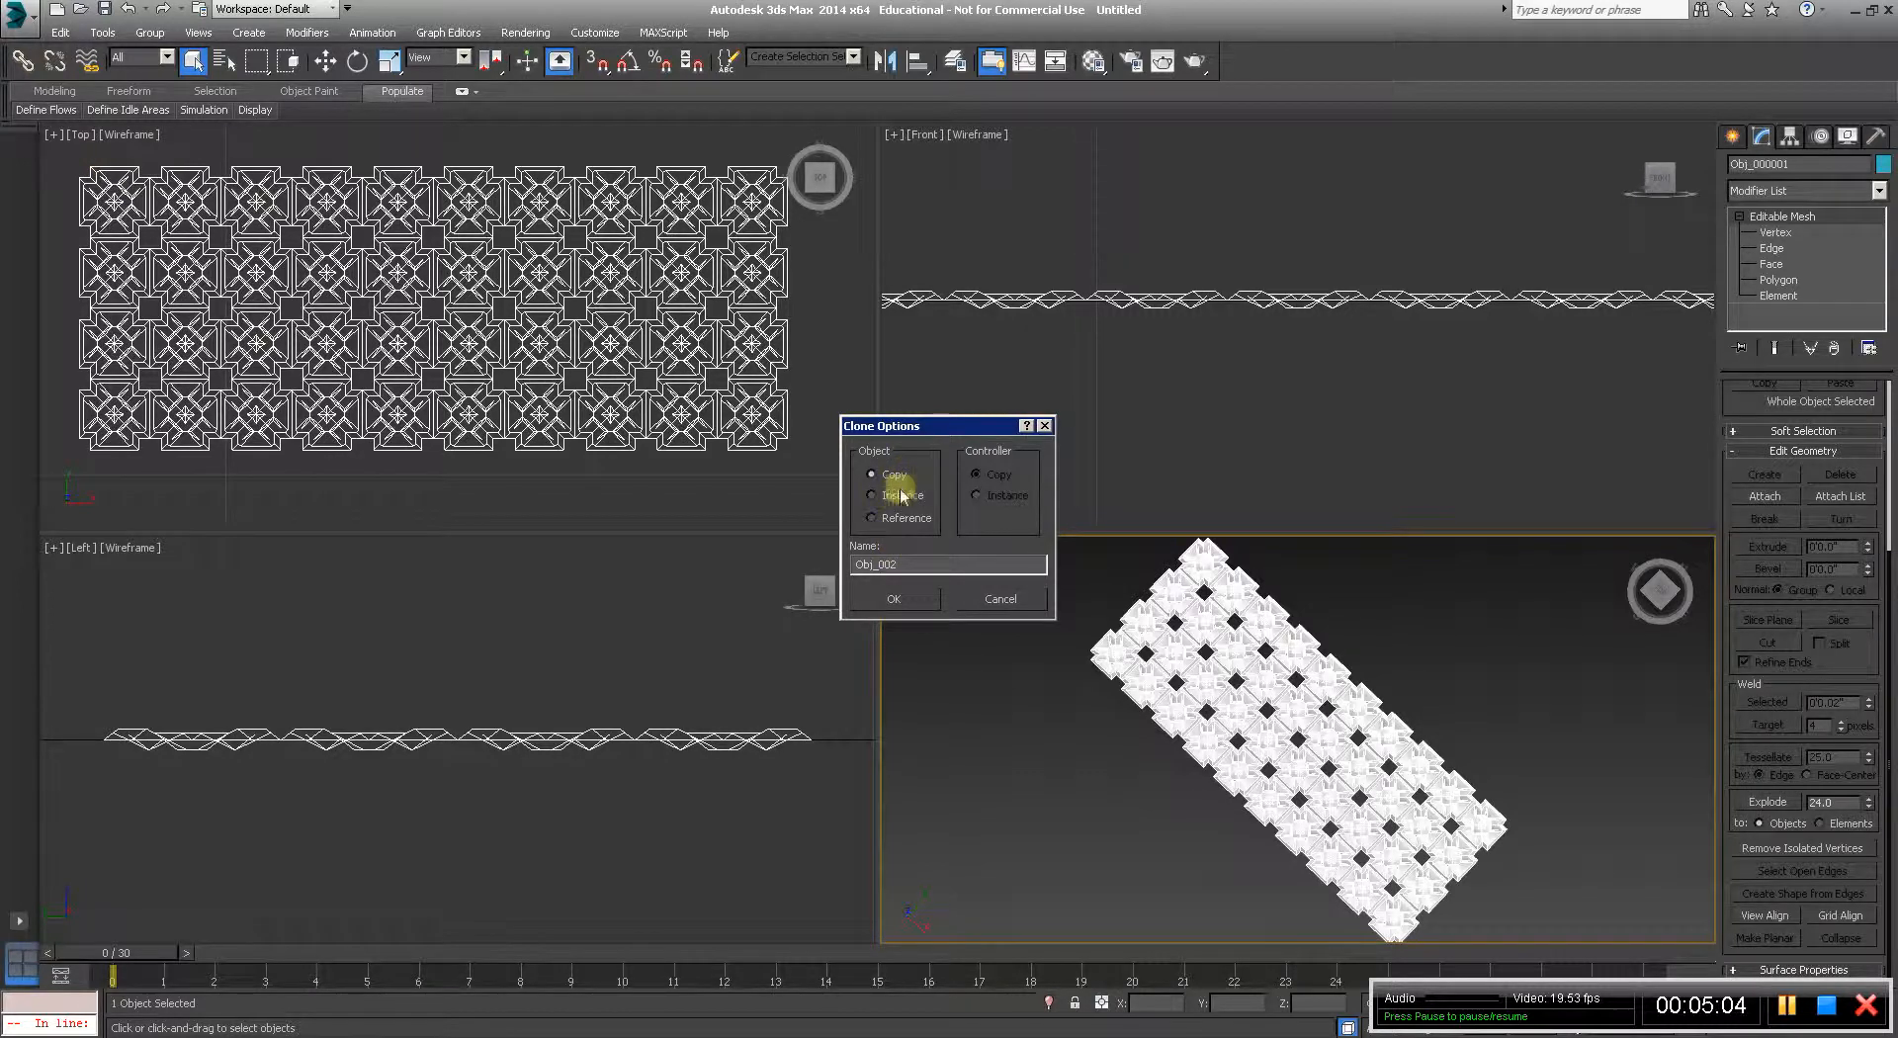
pyautogui.click(894, 599)
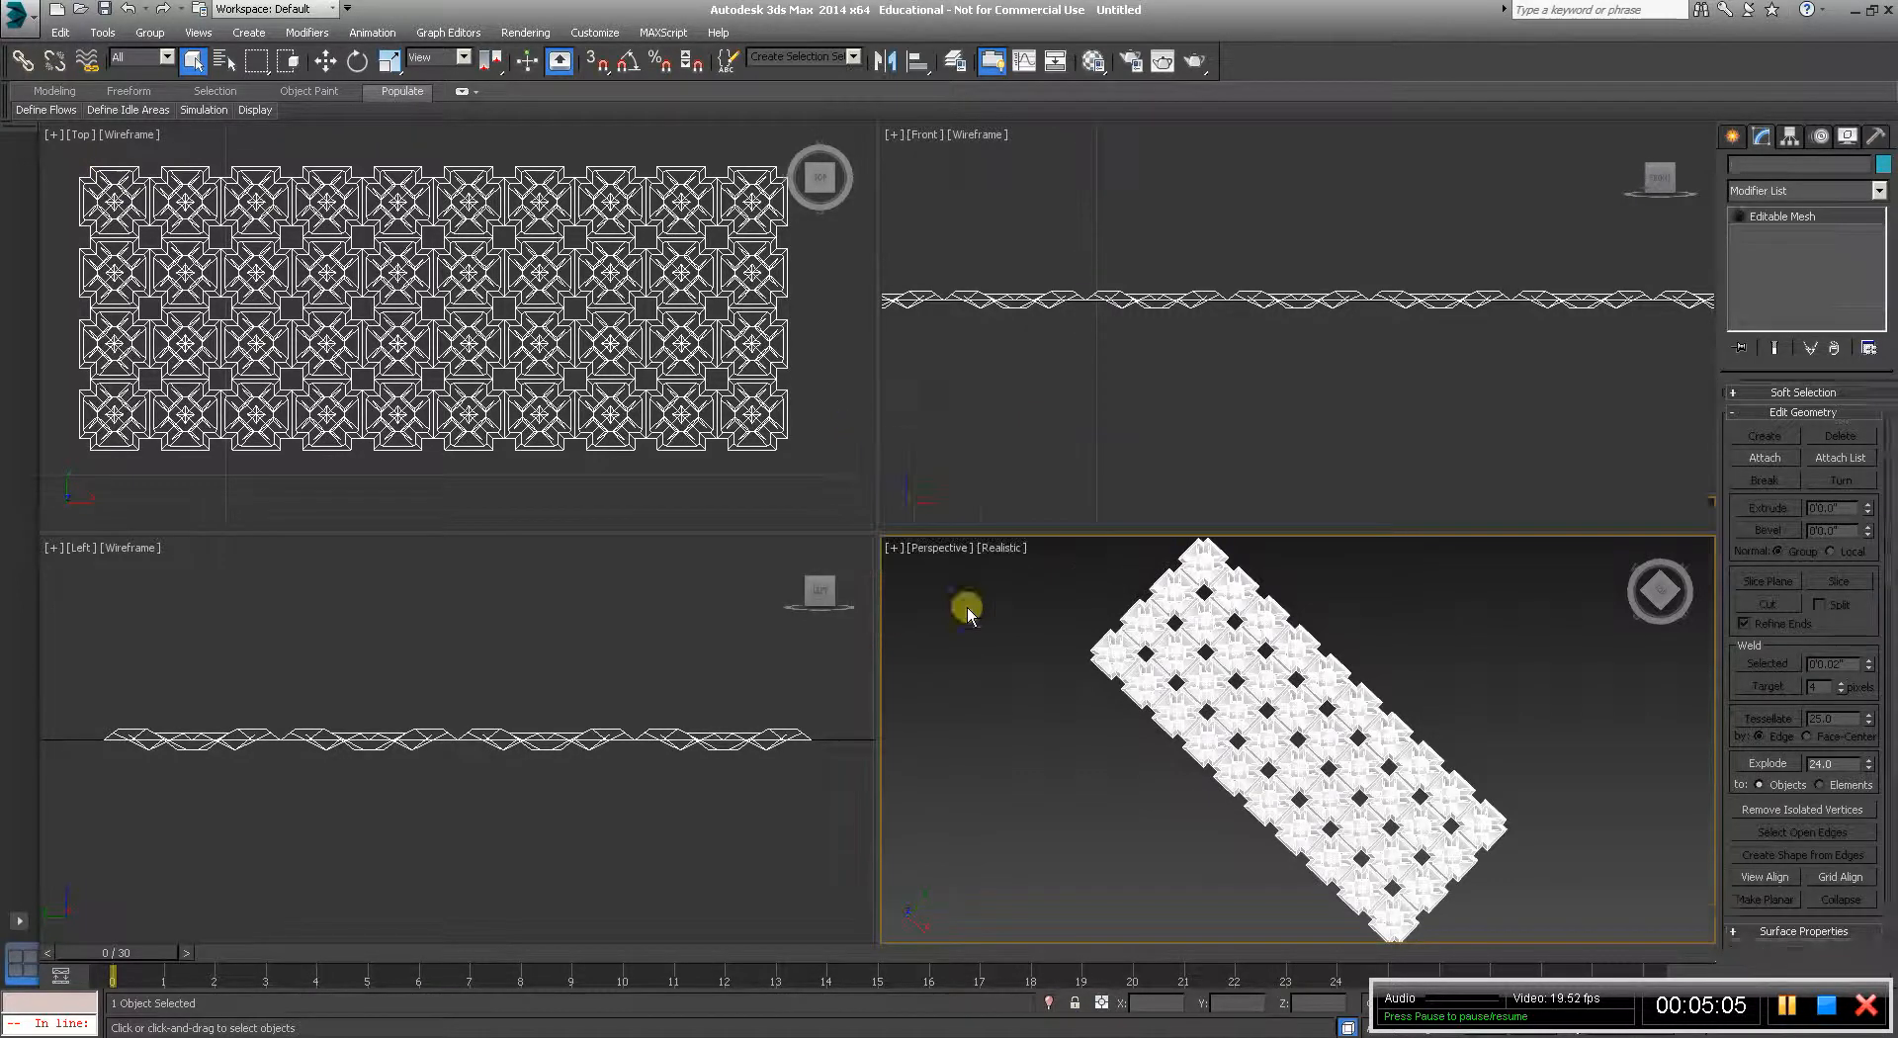
# Select the original roof mesh, Obj_000001, and move it down by 0.4" in Z, checking its offset from the copy in the front view.
pyautogui.rightClick(328, 61)
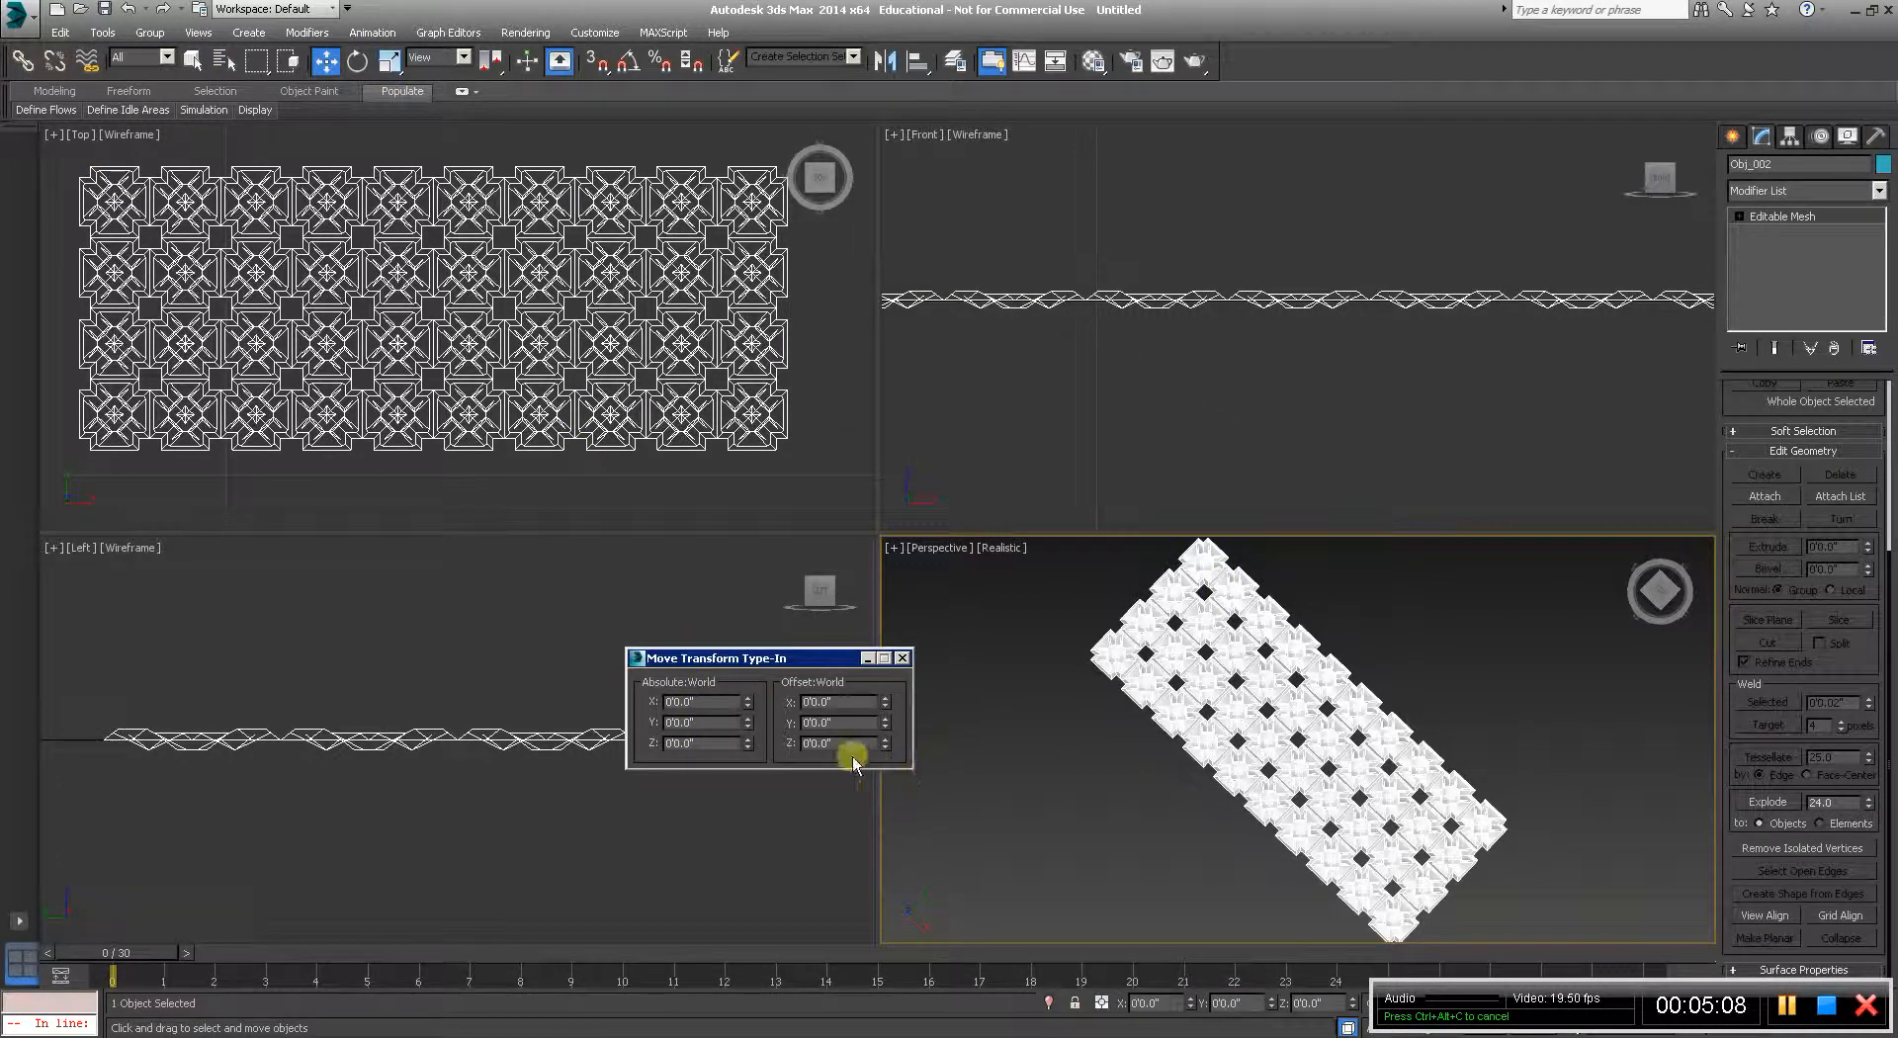
pyautogui.click(1100, 339)
pyautogui.click(1153, 309)
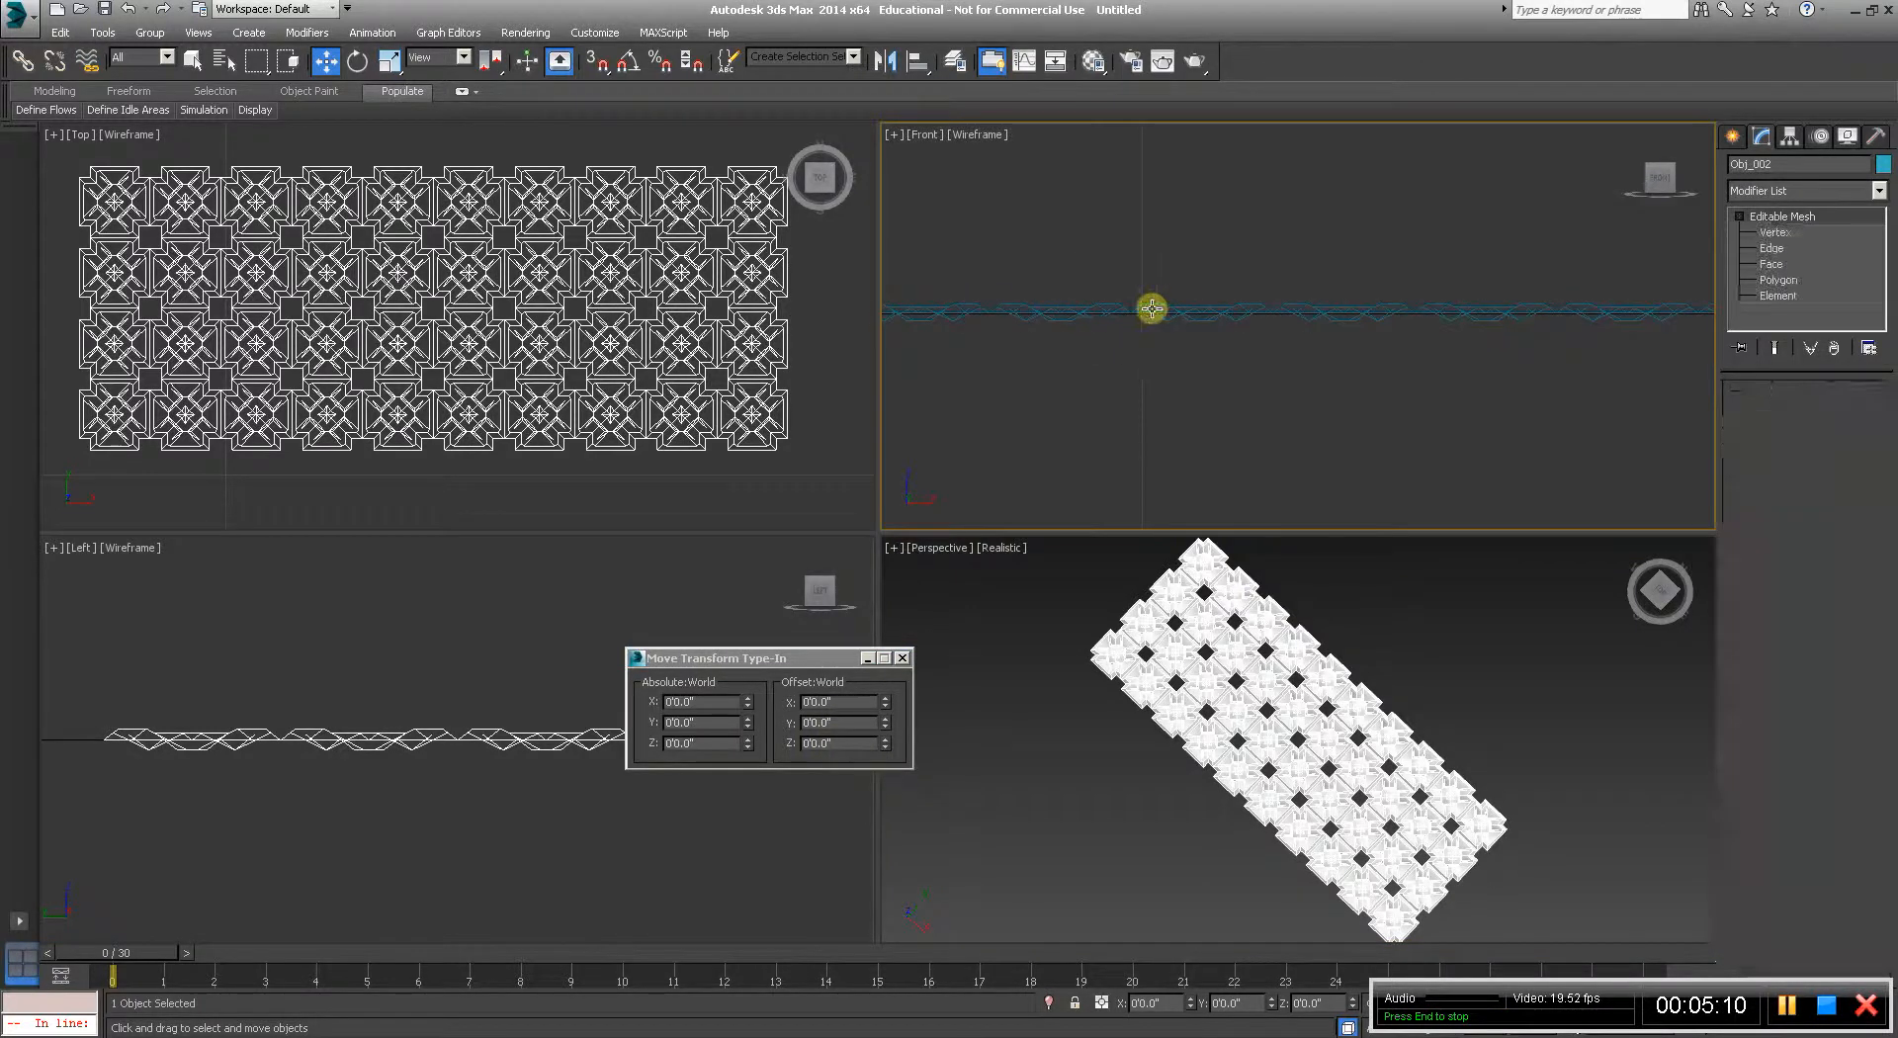
pyautogui.rightClick(1094, 280)
pyautogui.click(1110, 297)
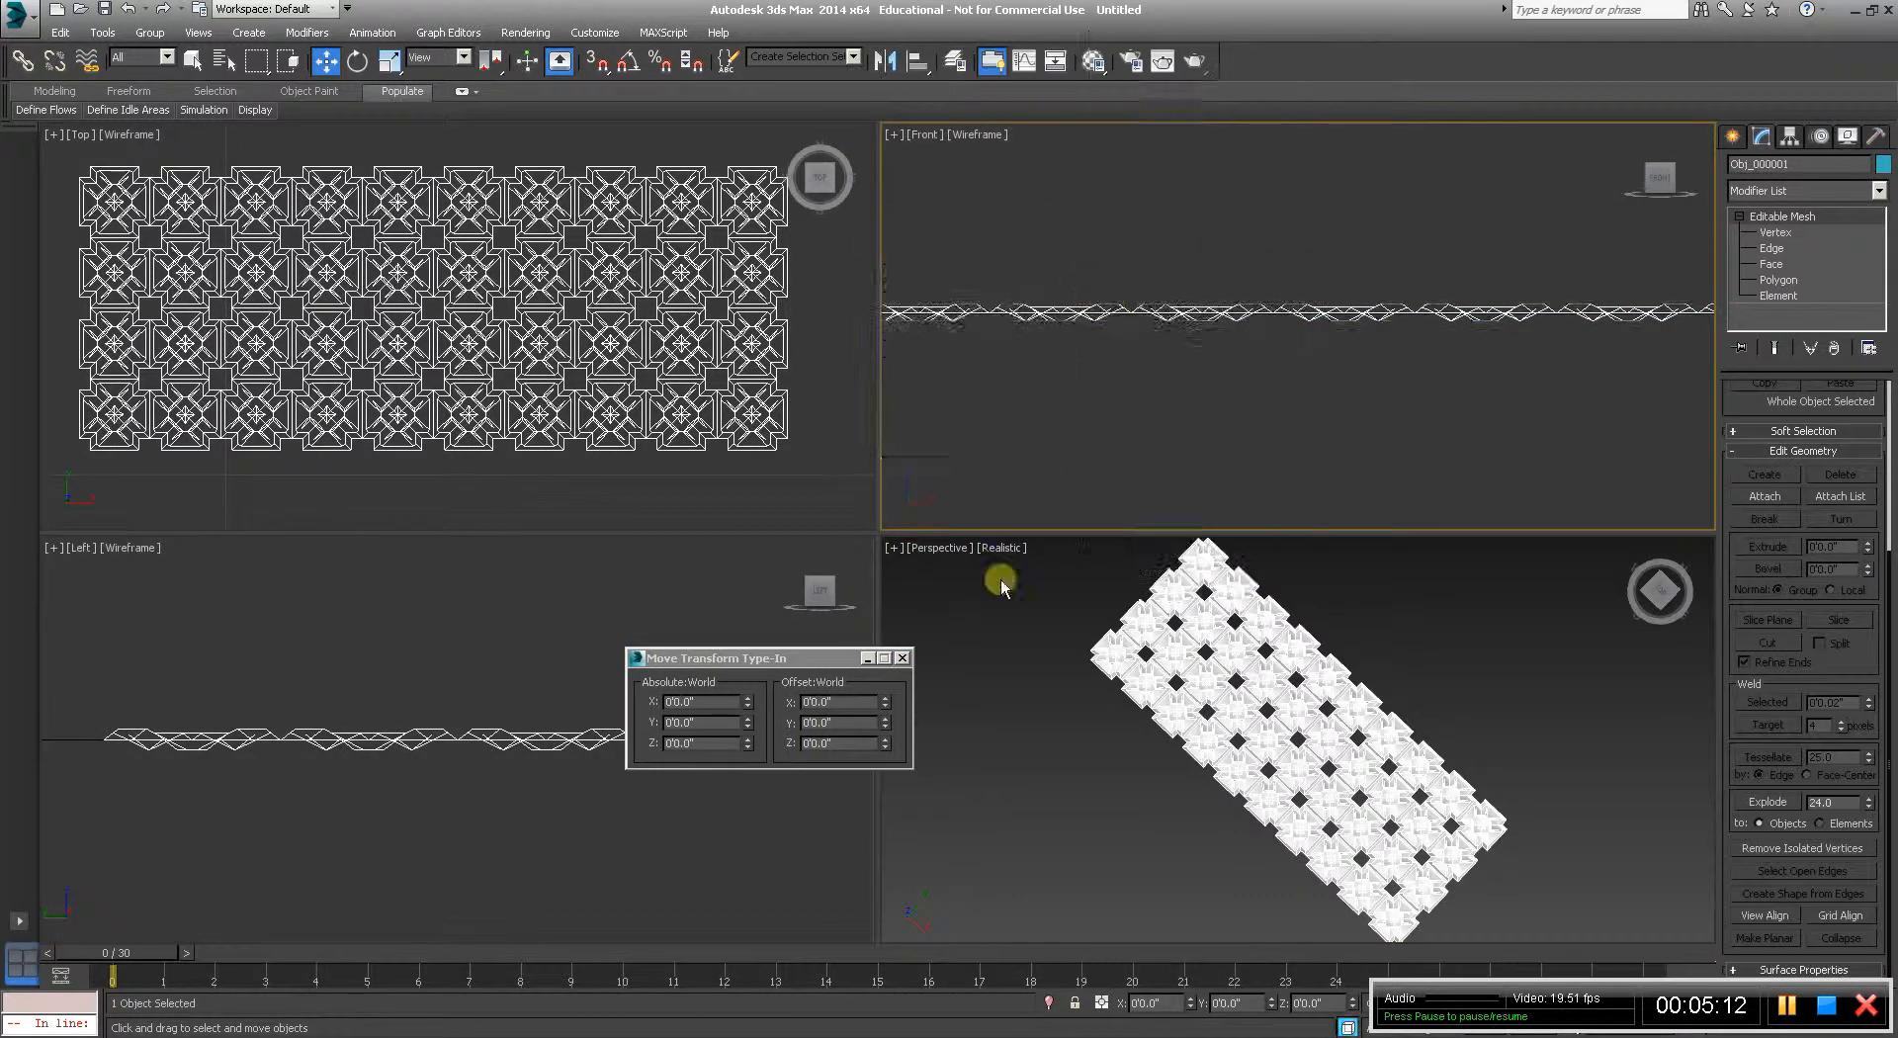
pyautogui.moveTo(1069, 391); pyautogui.dragTo(1101, 394, button='middle')
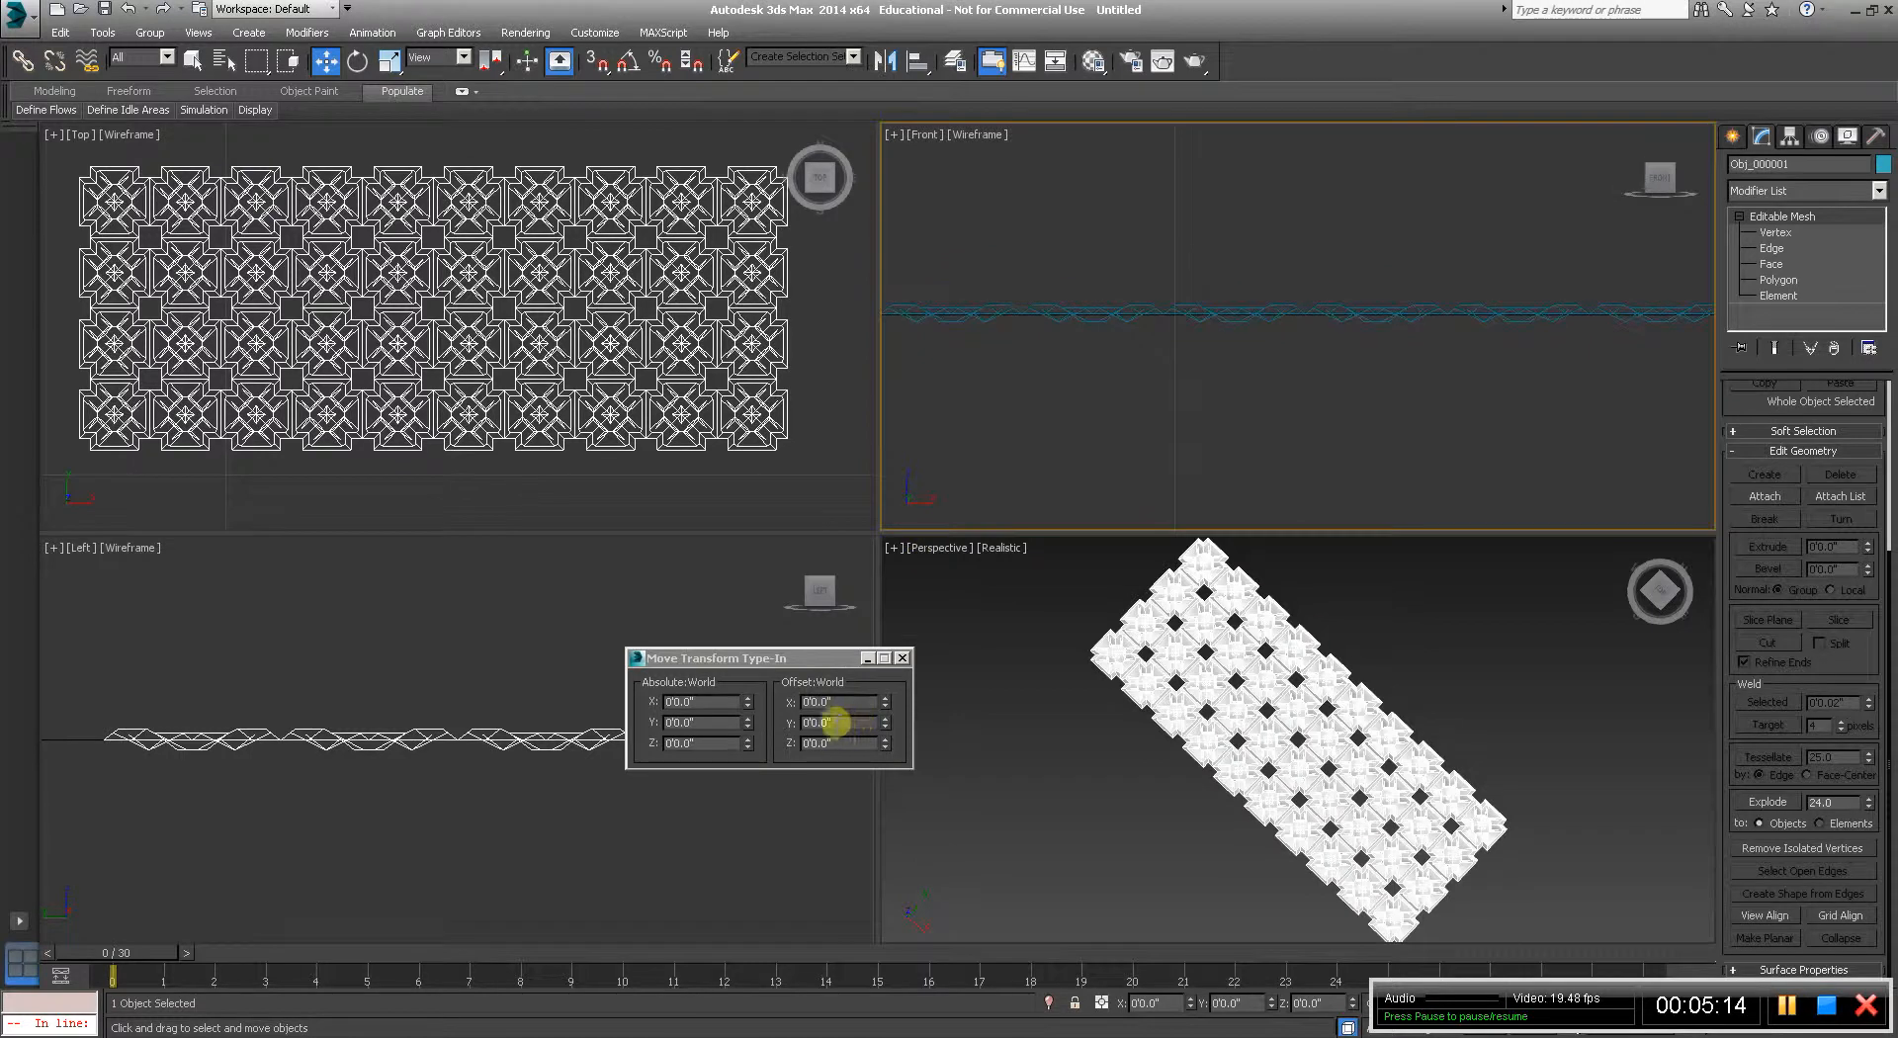
pyautogui.click(827, 723)
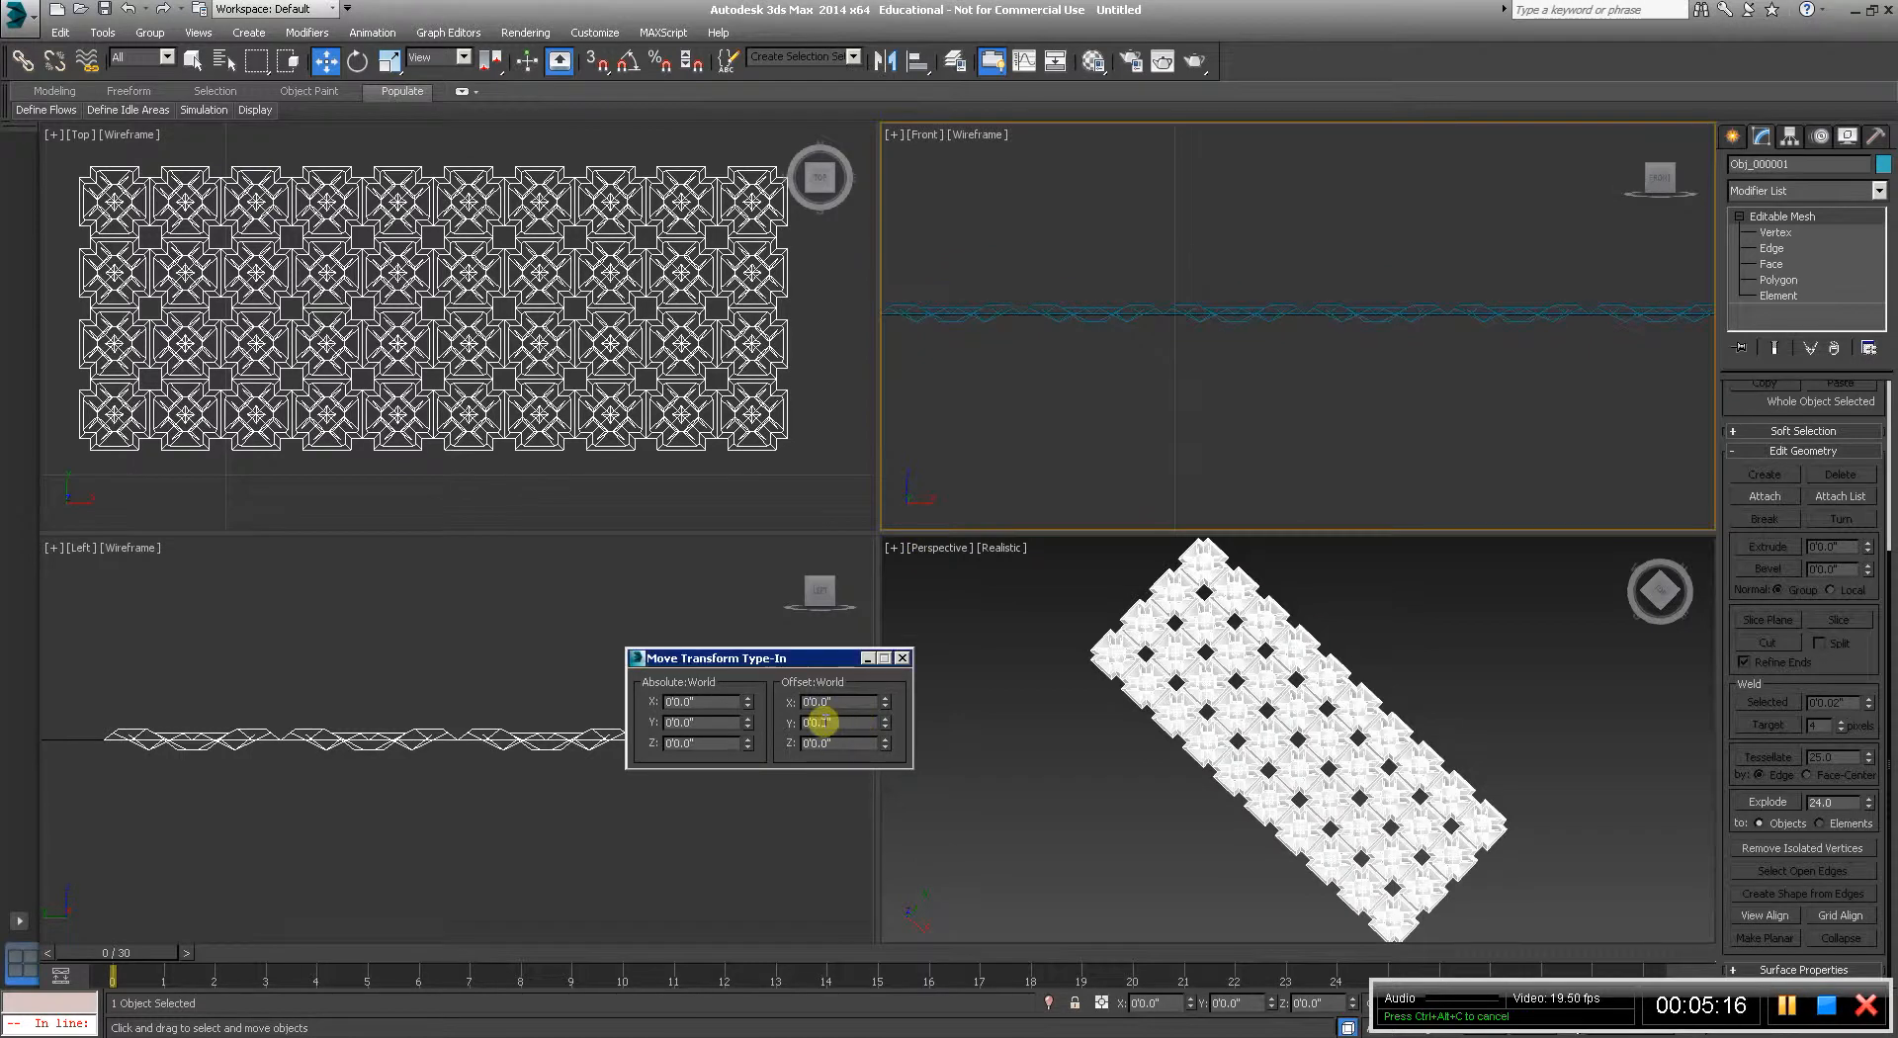
pyautogui.press('BackSpace')
pyautogui.write('4')
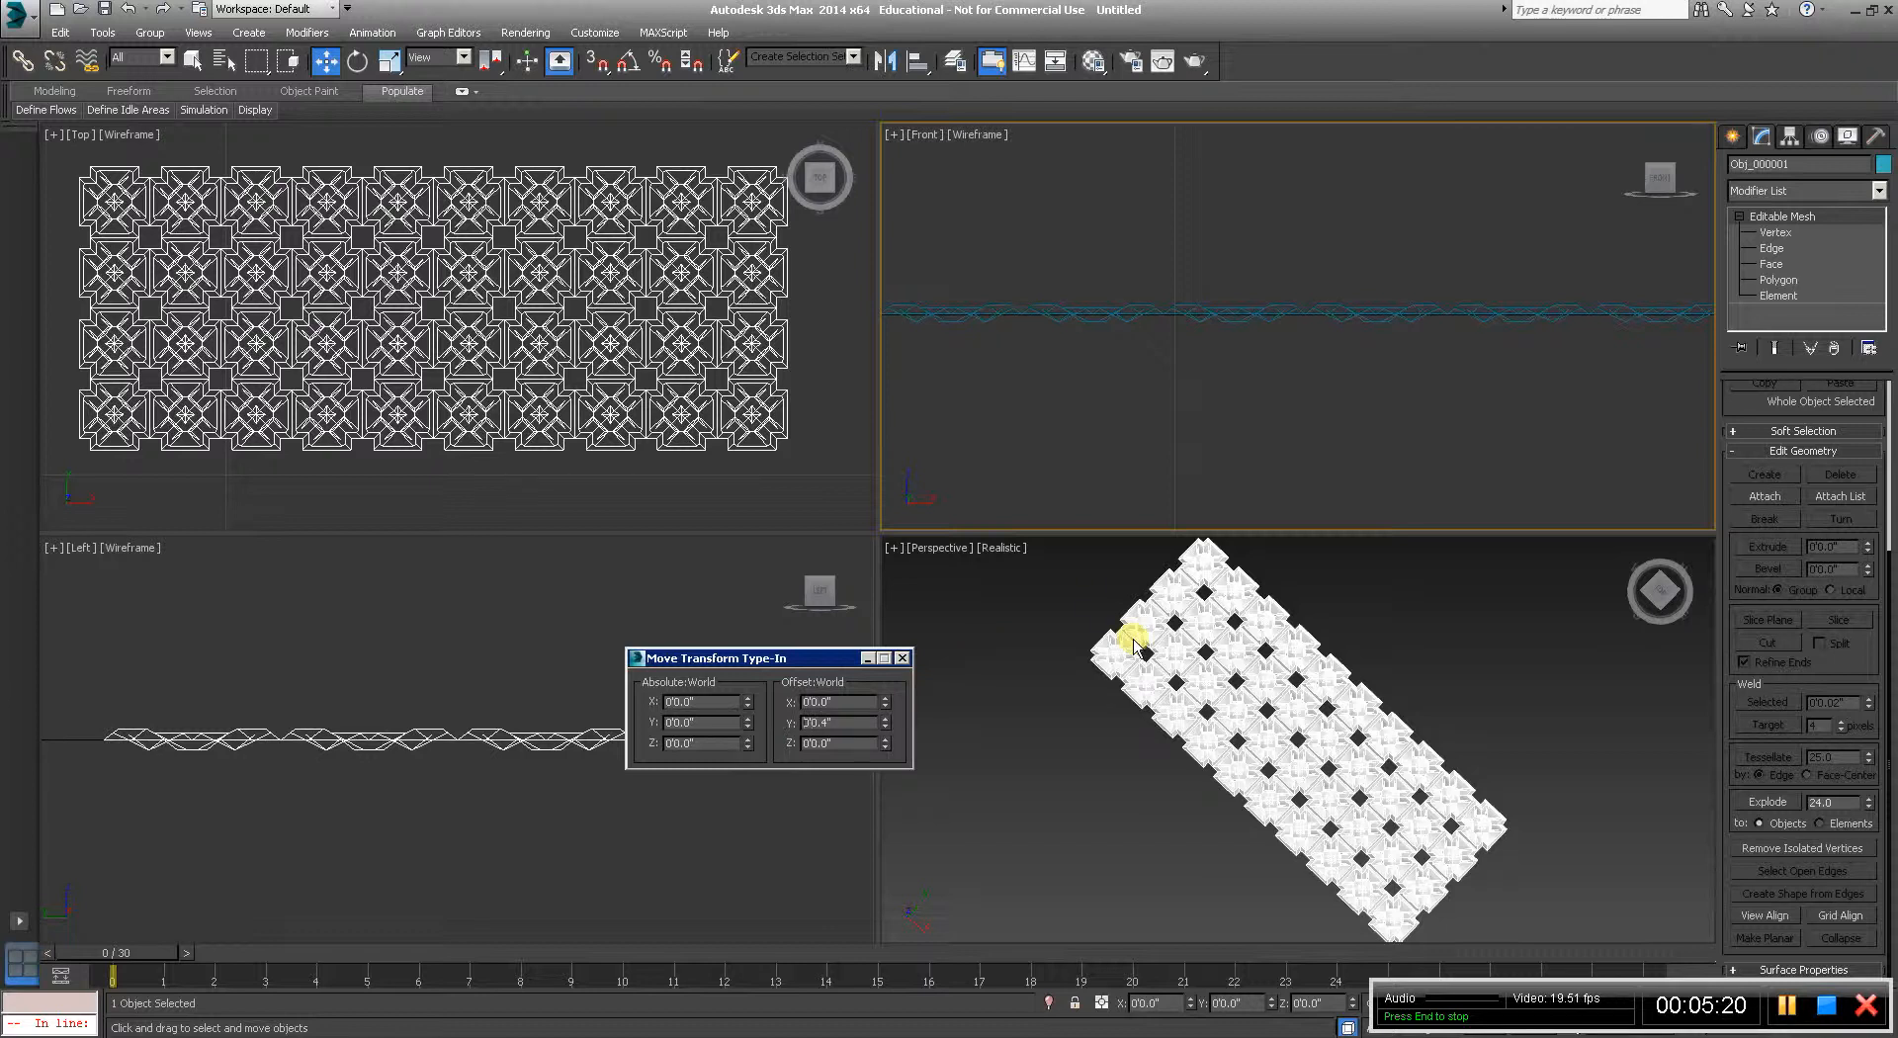
pyautogui.write('-')
pyautogui.press('Return')
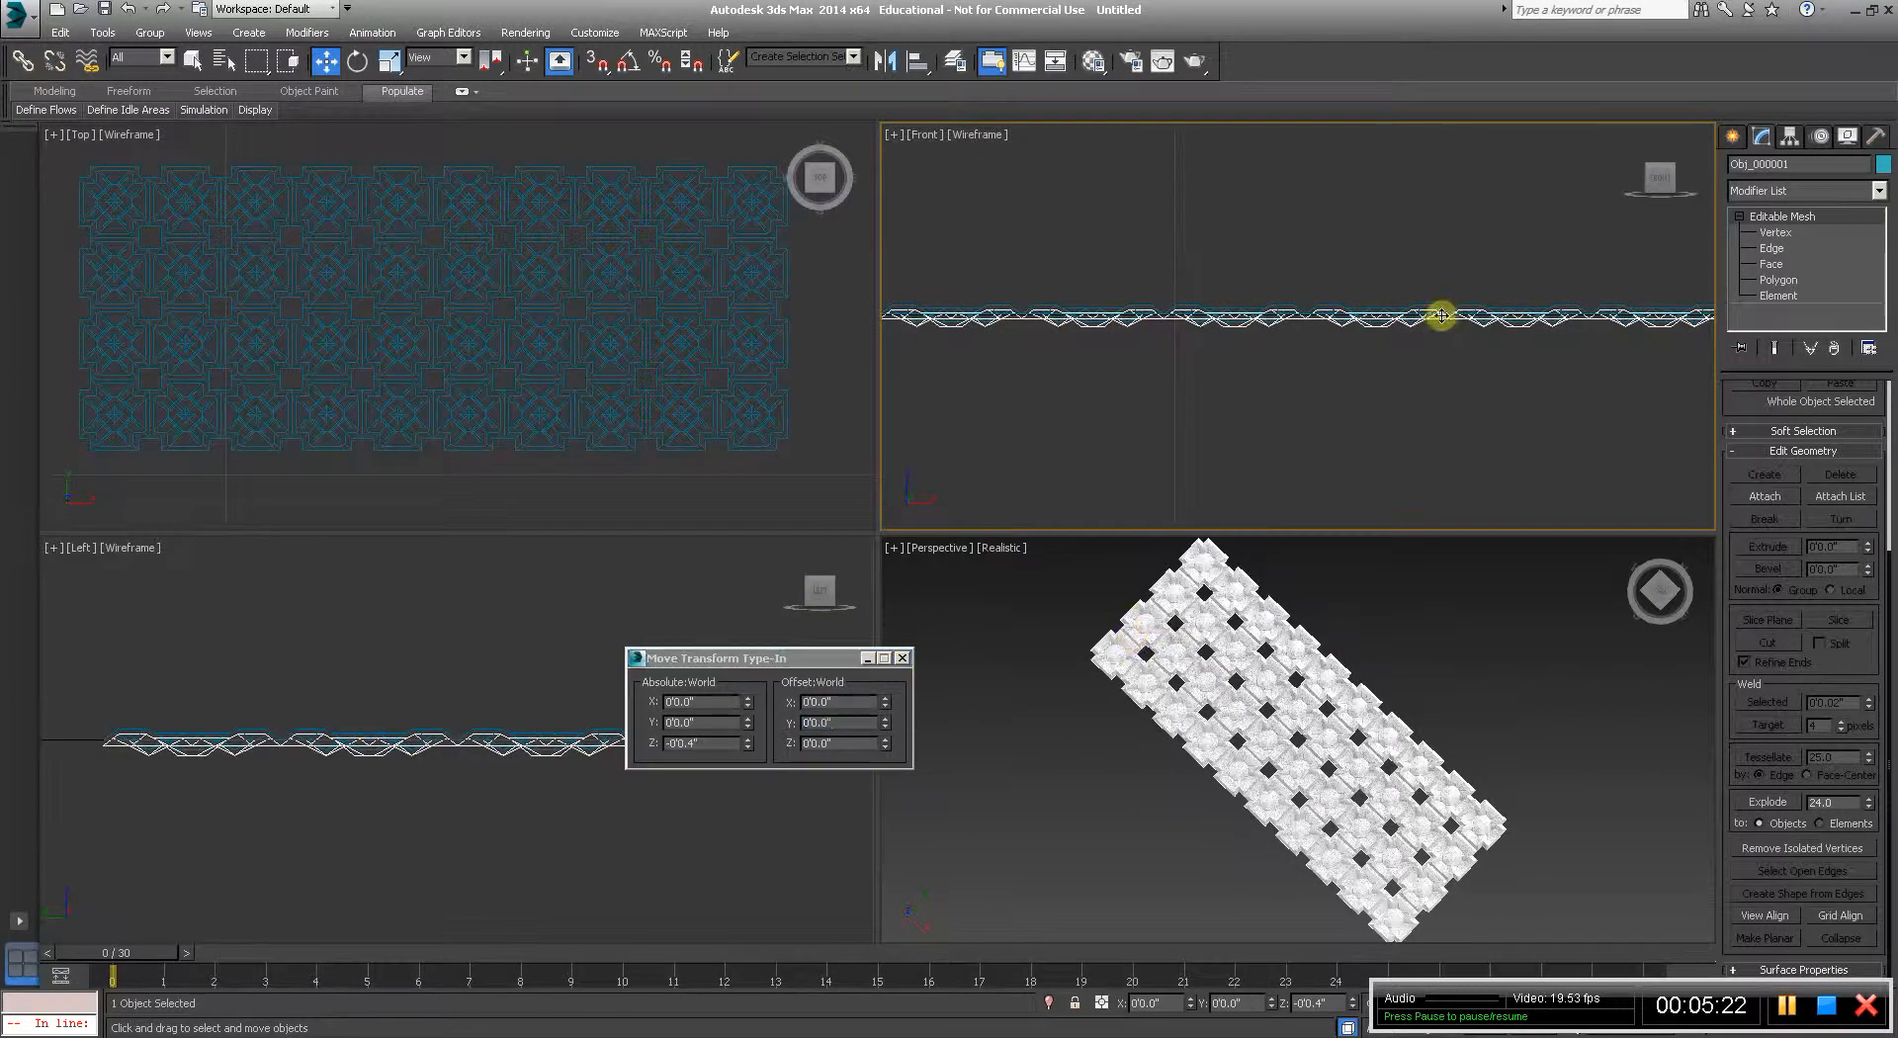
pyautogui.scroll(4, 1434, 316)
pyautogui.moveTo(1063, 341); pyautogui.dragTo(1276, 358, button='middle')
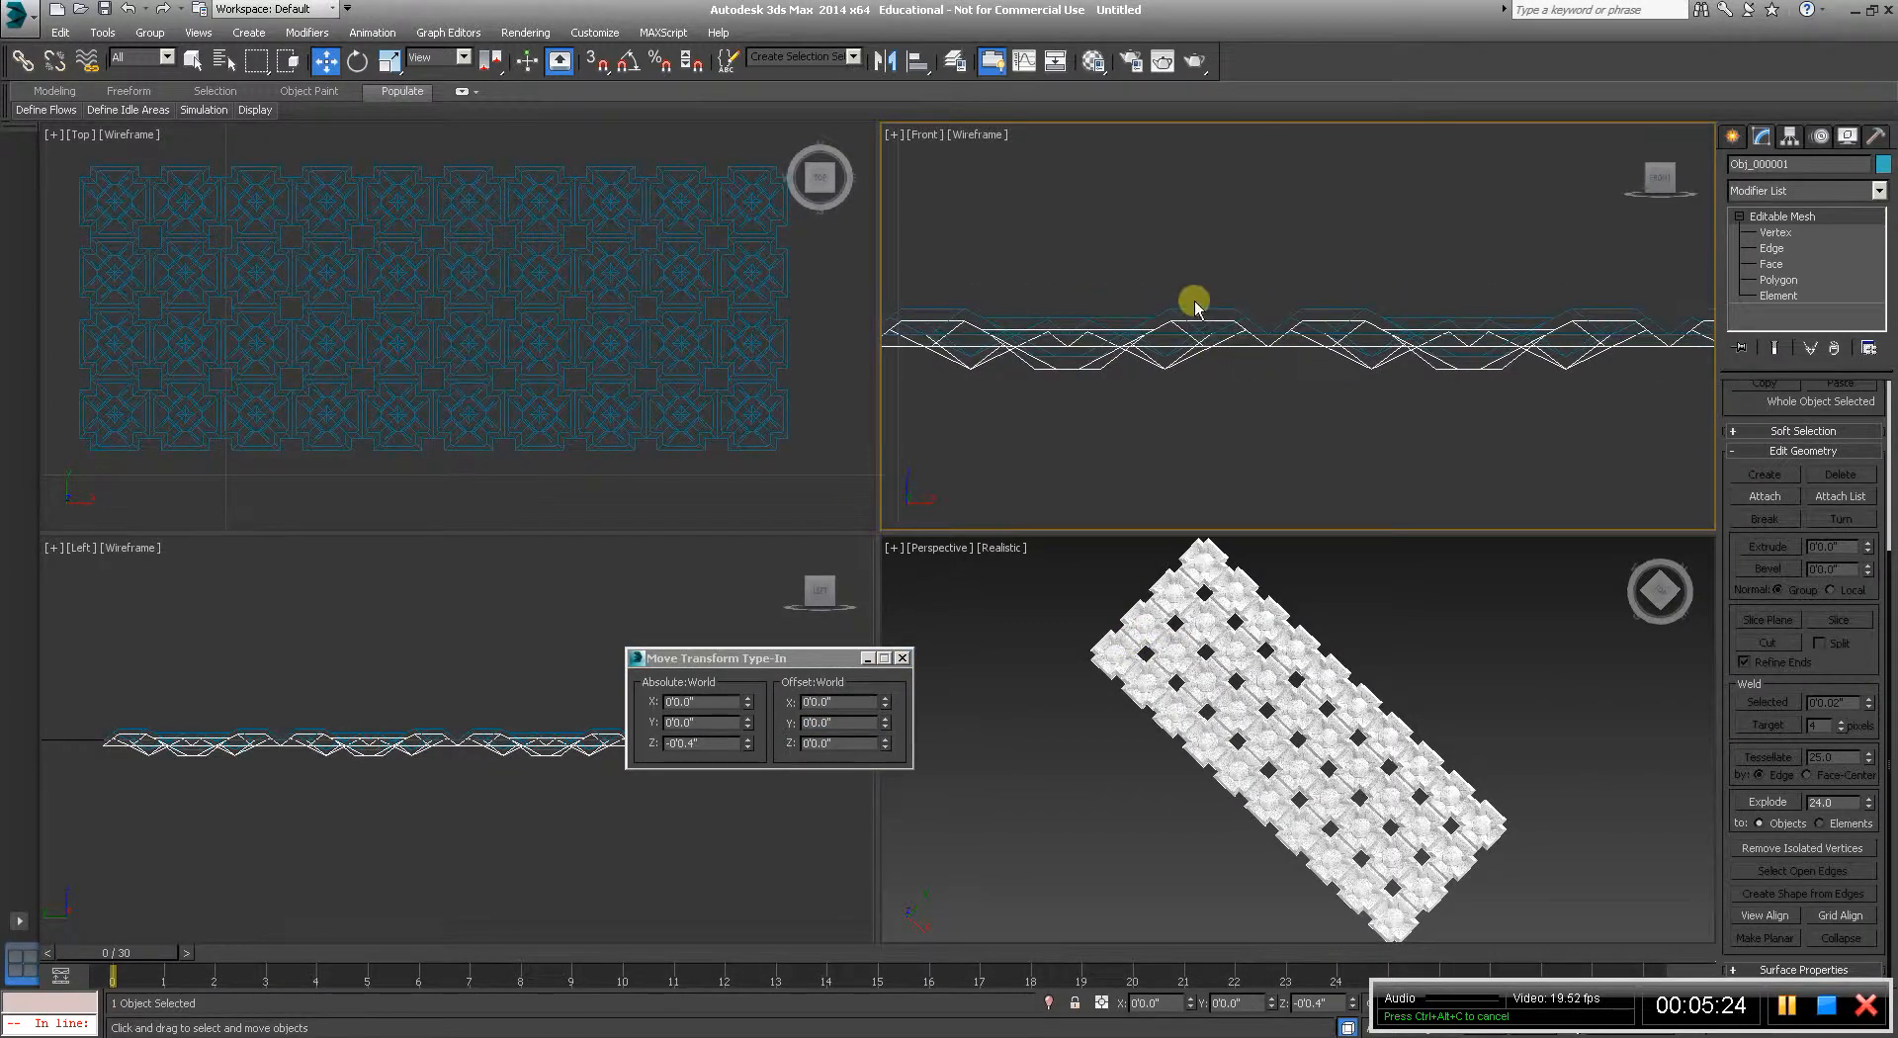
pyautogui.click(1195, 308)
pyautogui.click(1194, 348)
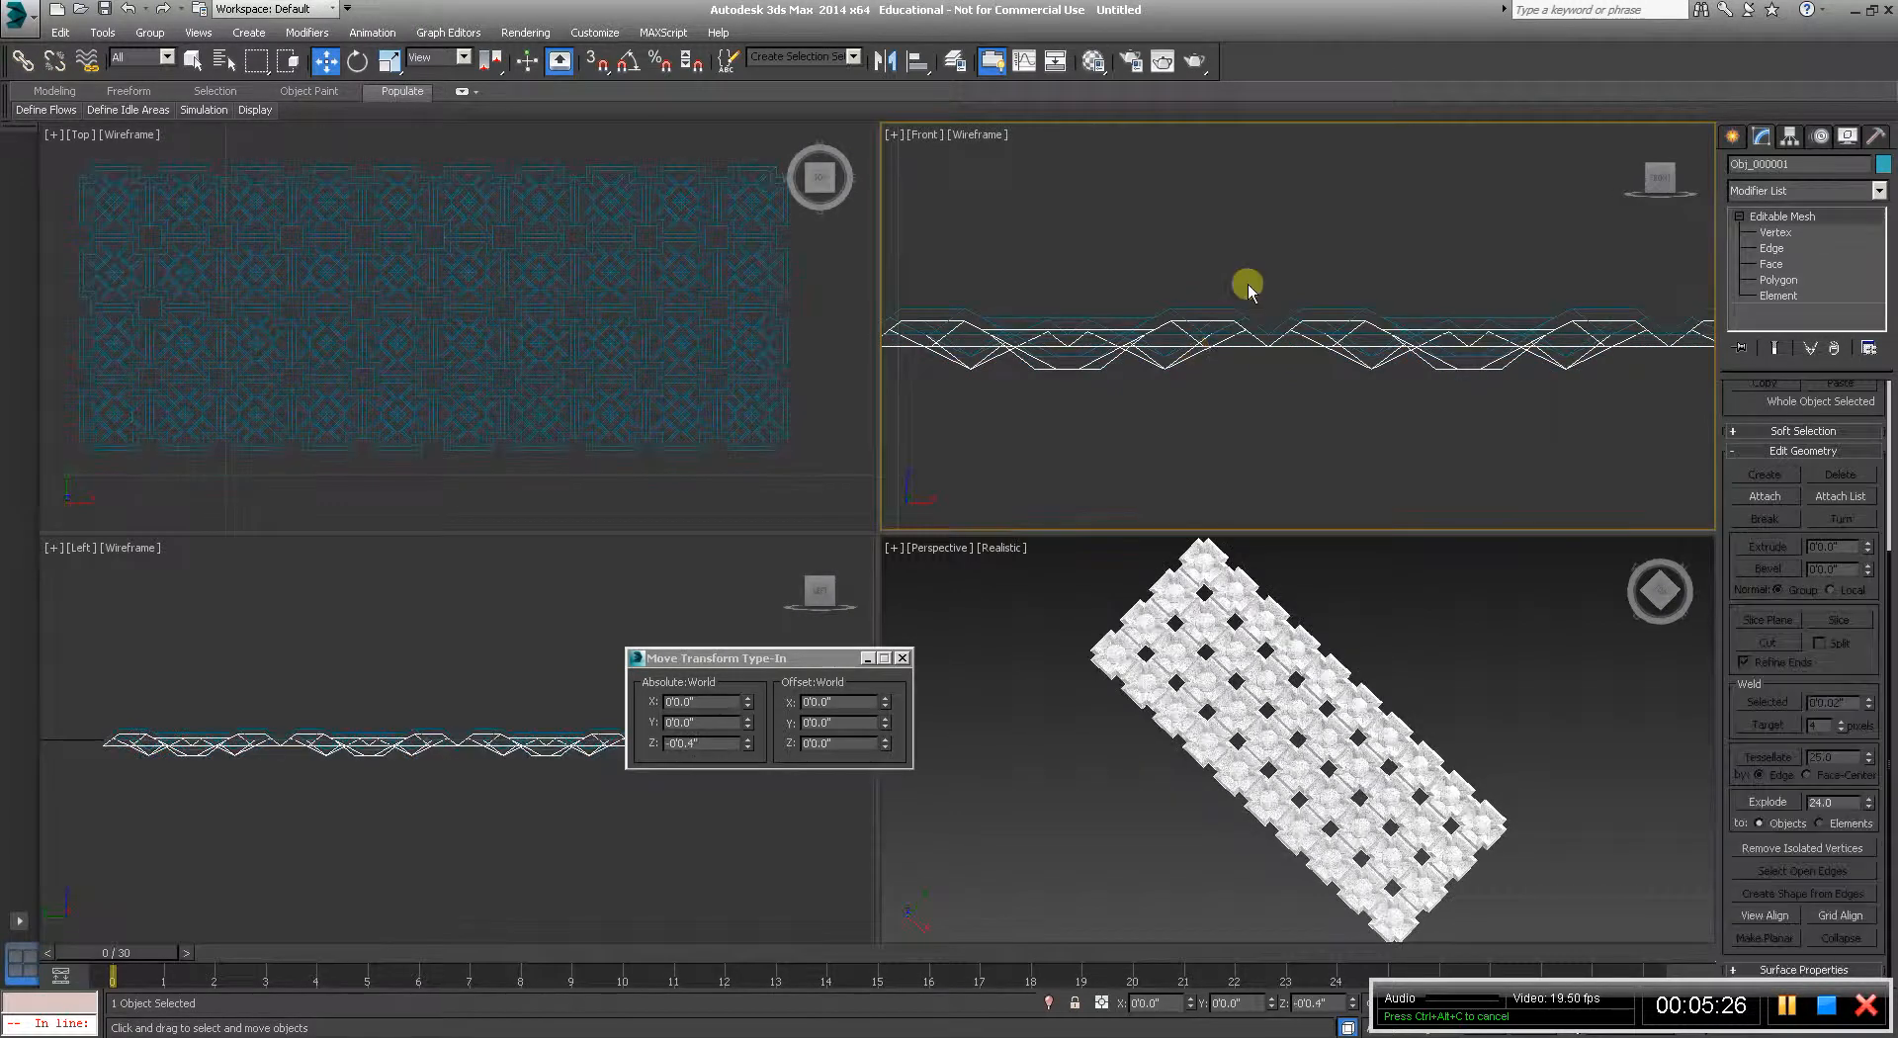
# Select the upper copy, Obj_002, and extrude its selected open edges at edge level.
pyautogui.click(1226, 310)
pyautogui.click(1738, 215)
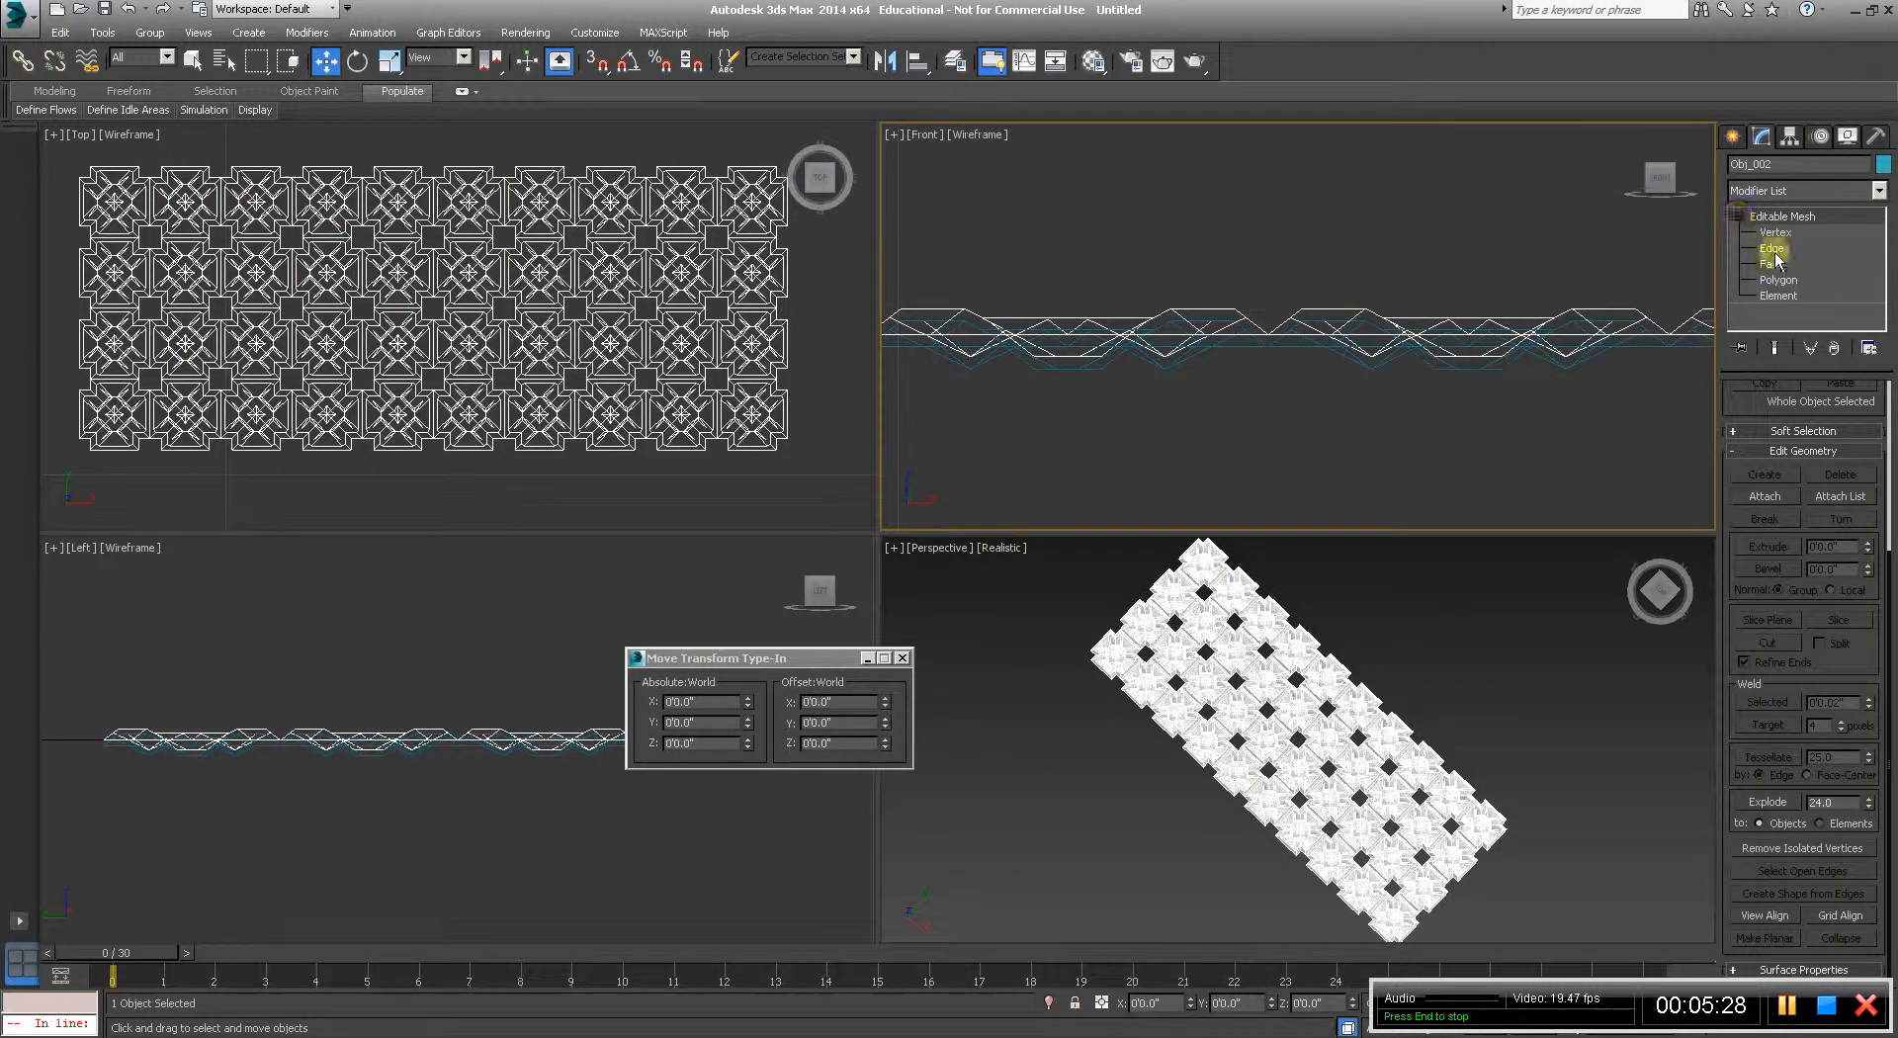
pyautogui.click(1772, 248)
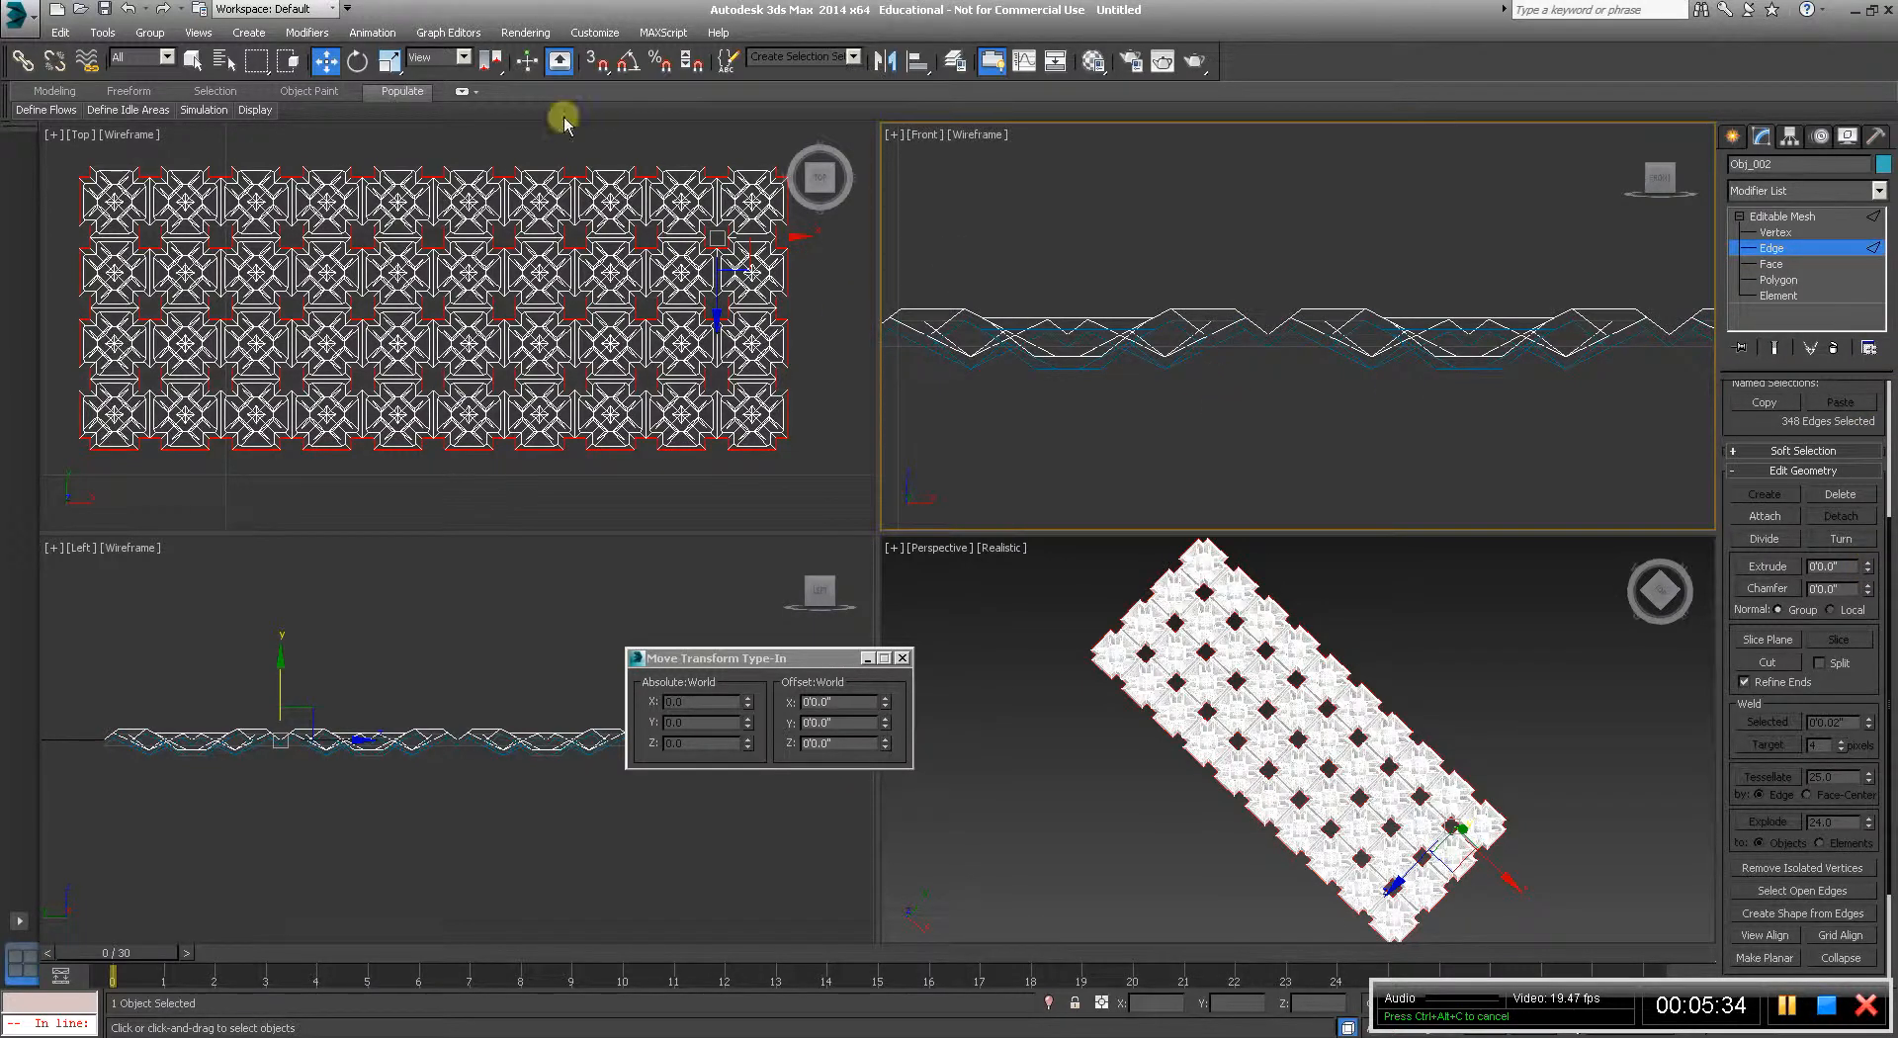
pyautogui.click(144, 10)
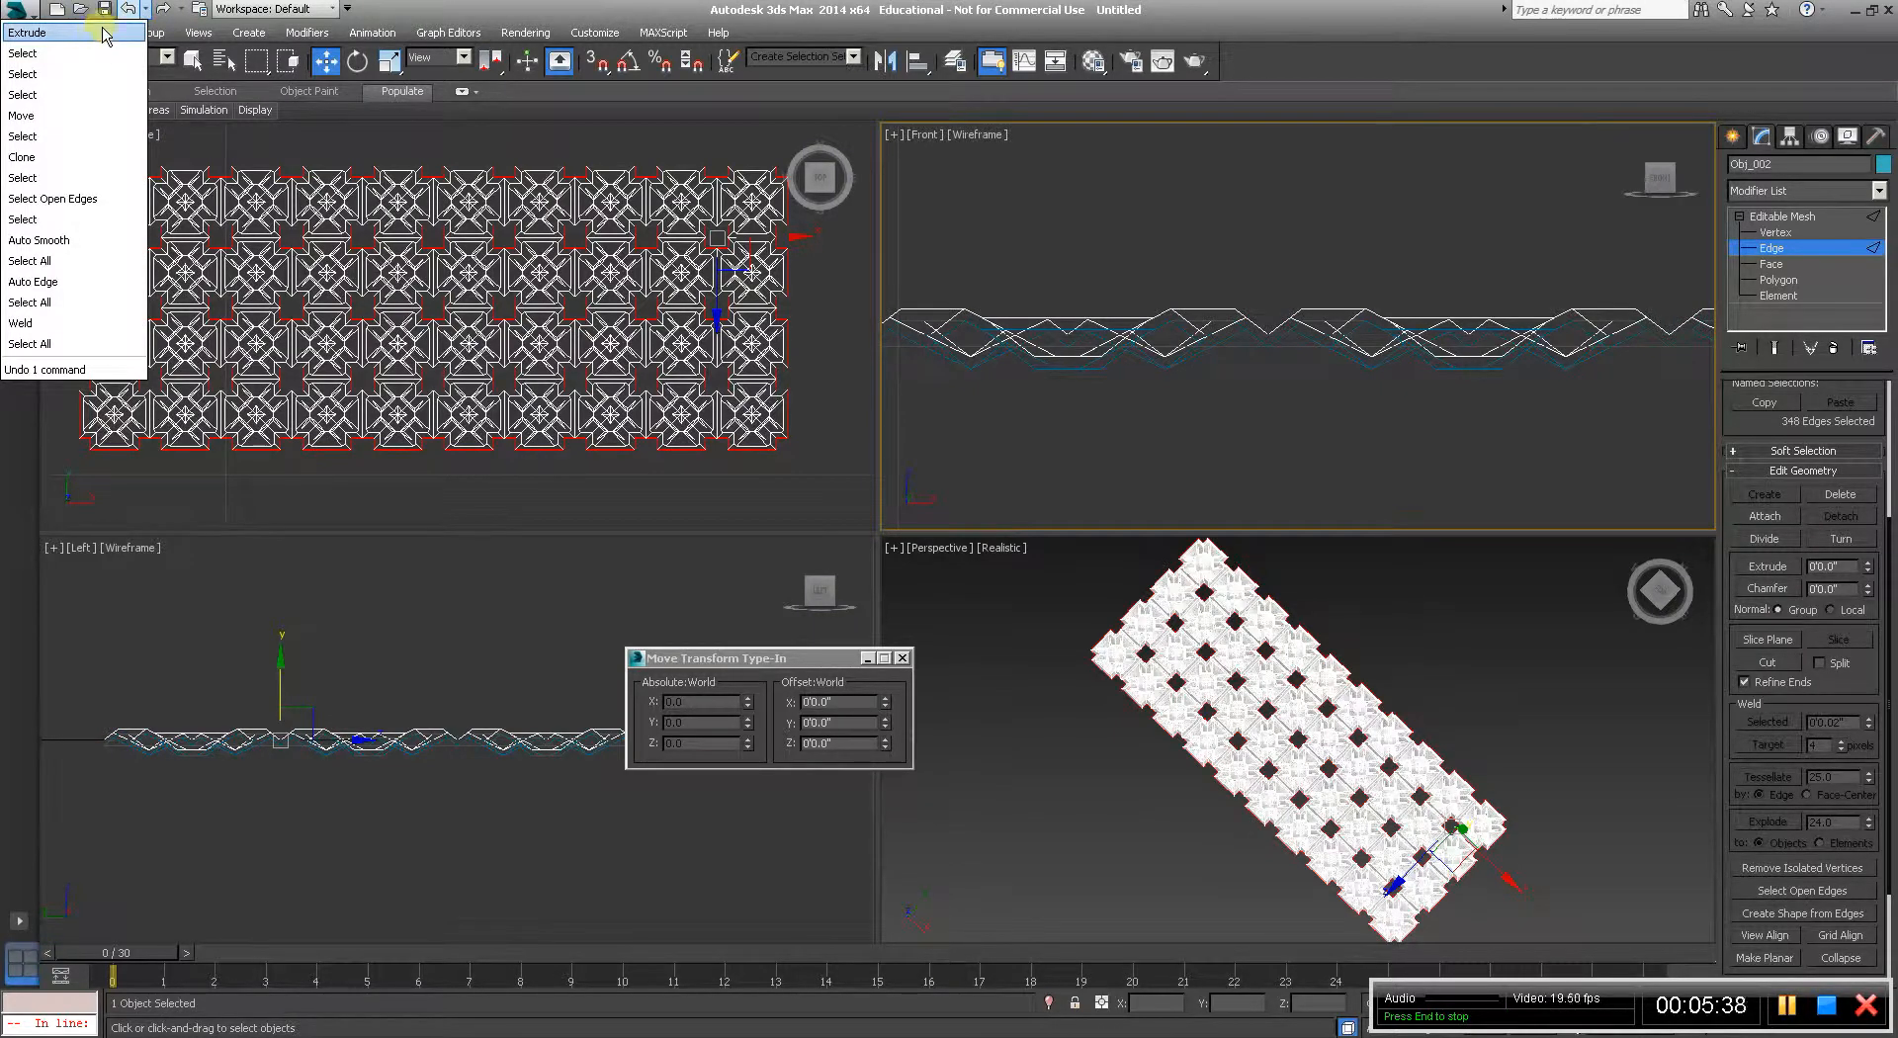
pyautogui.click(482, 12)
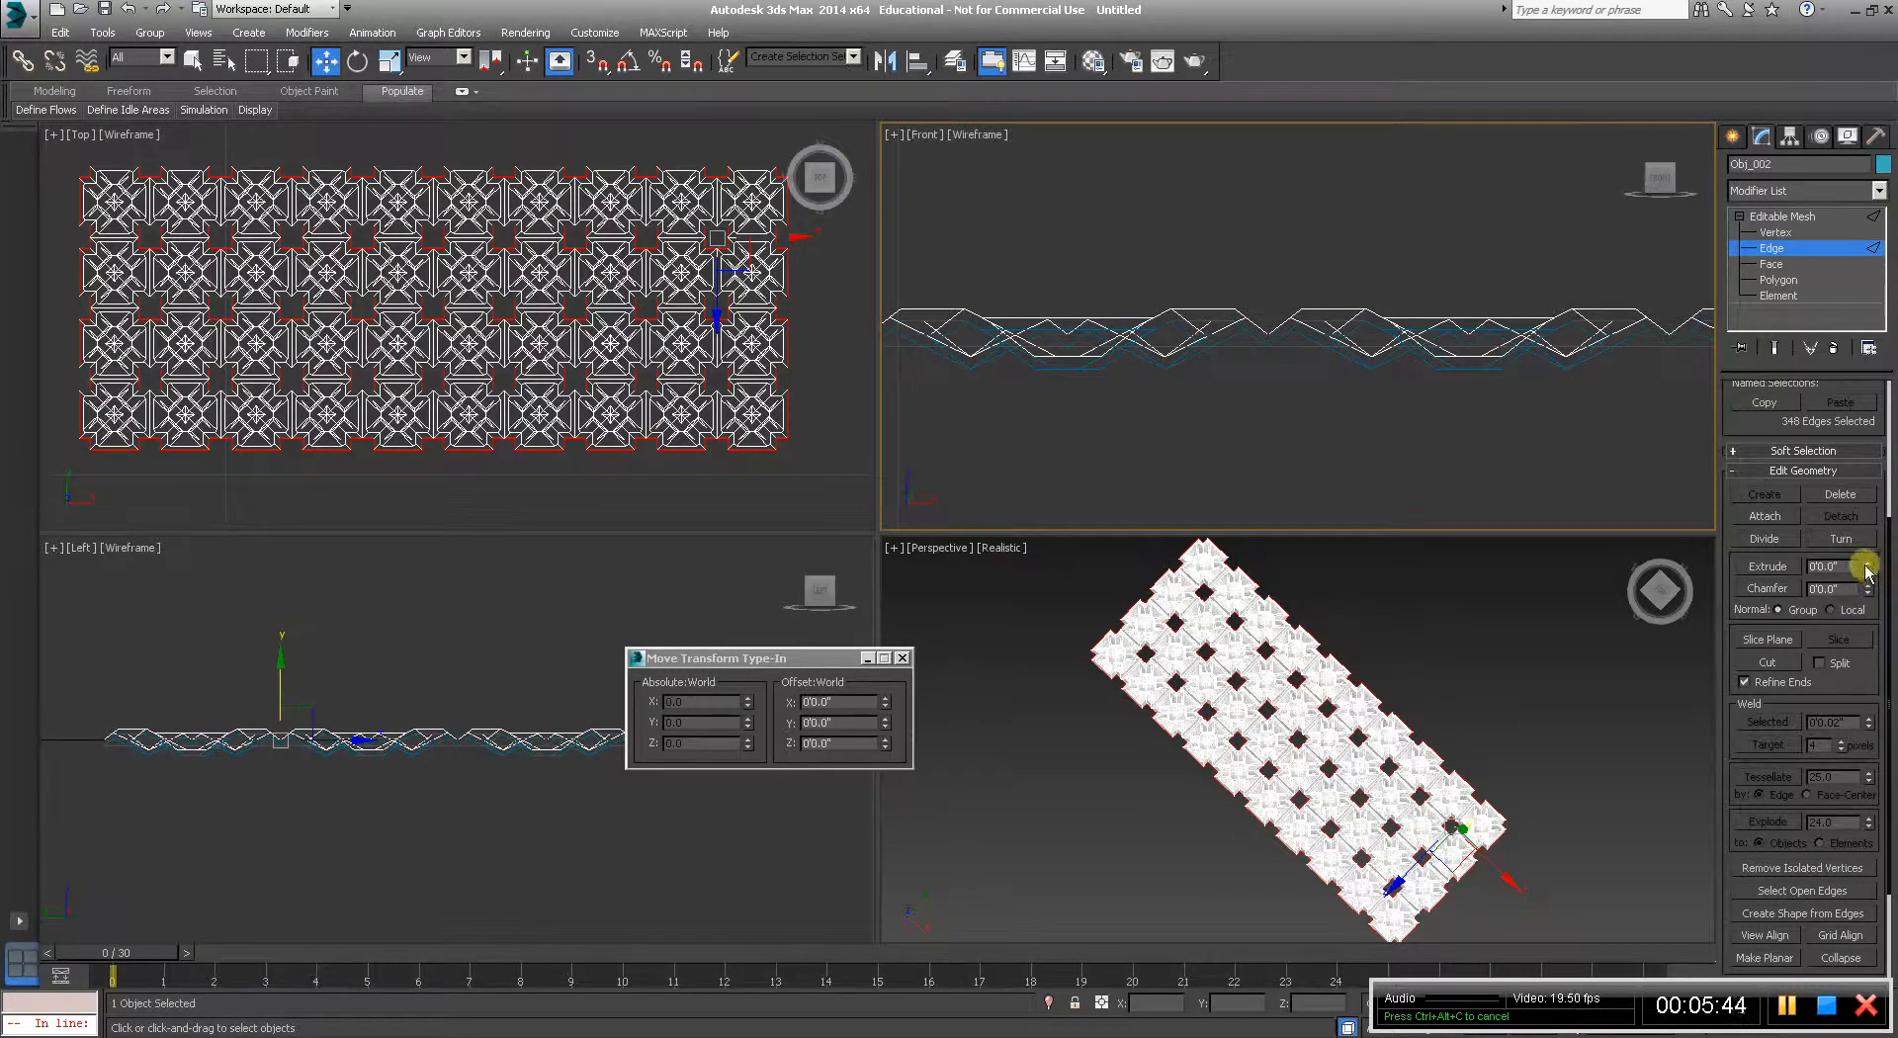
# Move the extruded open edges of Obj_002 down to the border height of the lower mesh and leave edge level.
pyautogui.moveTo(1088, 360); pyautogui.dragTo(1271, 372, button='middle')
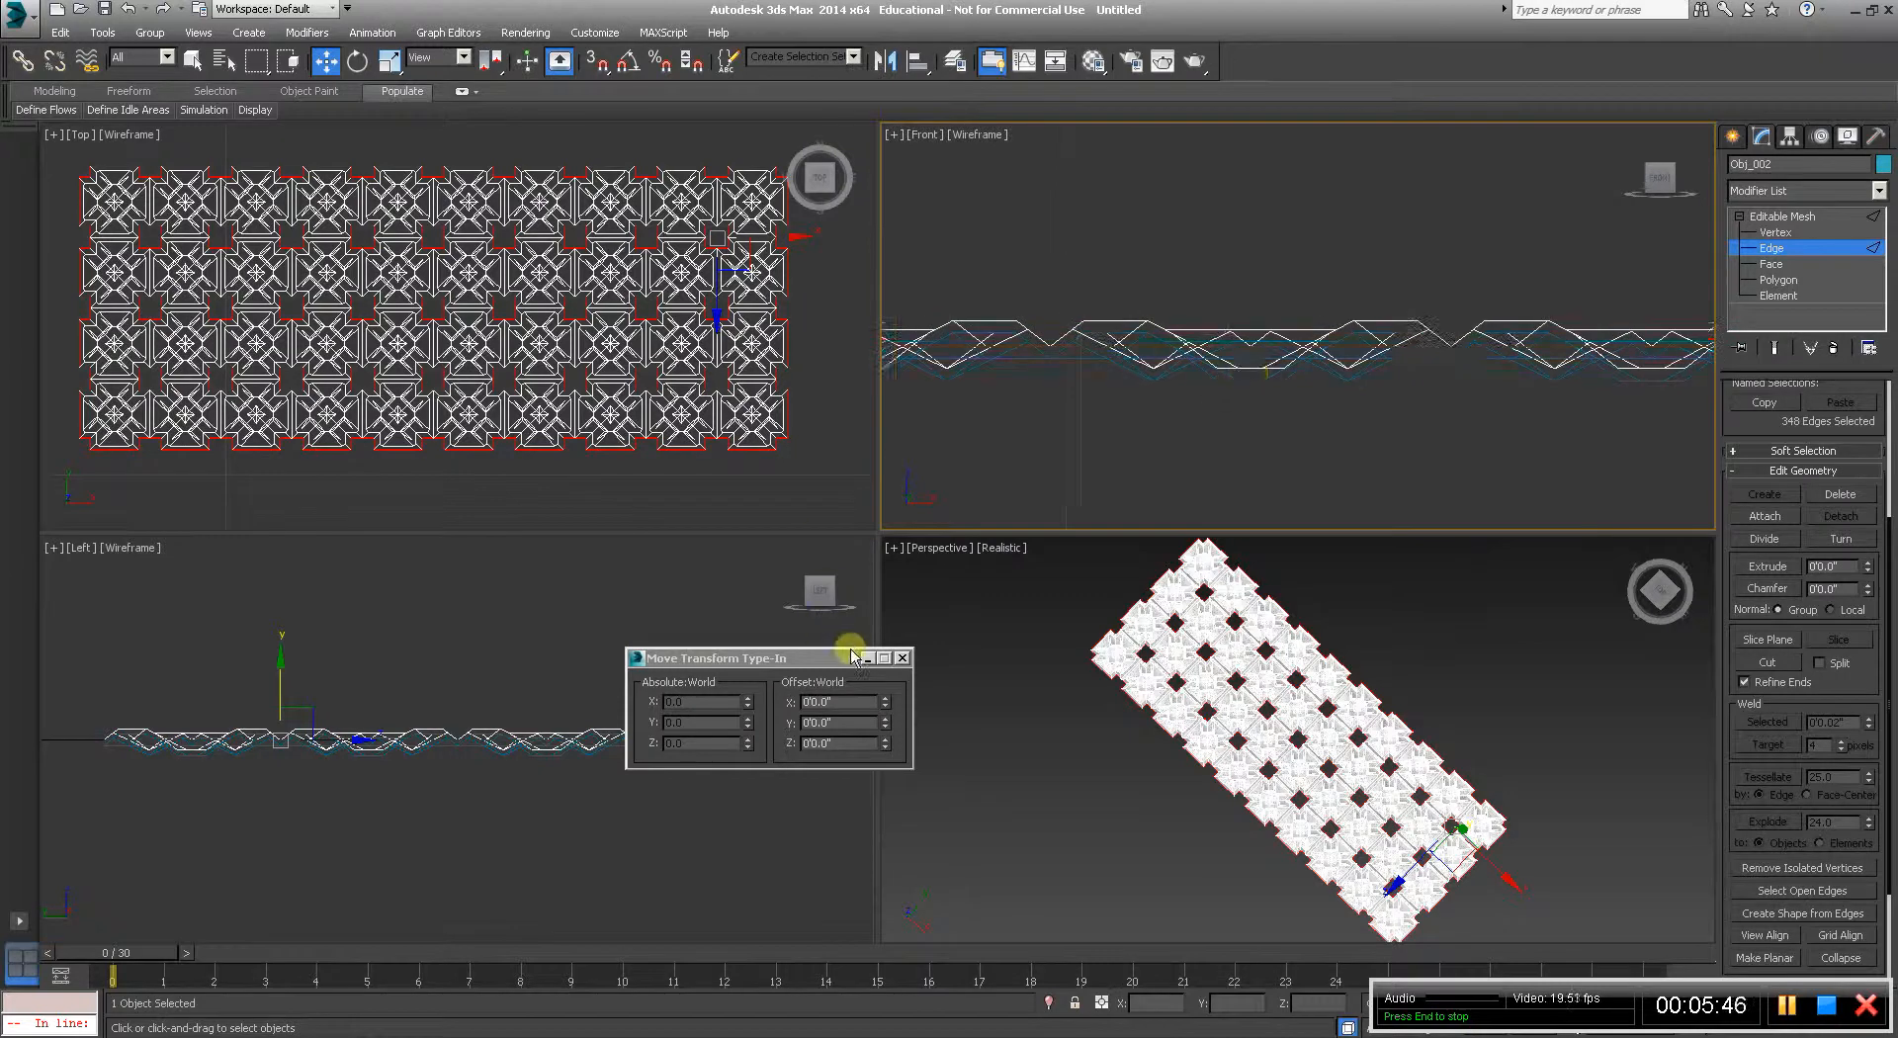
pyautogui.moveTo(1000, 441); pyautogui.dragTo(1068, 416, button='middle')
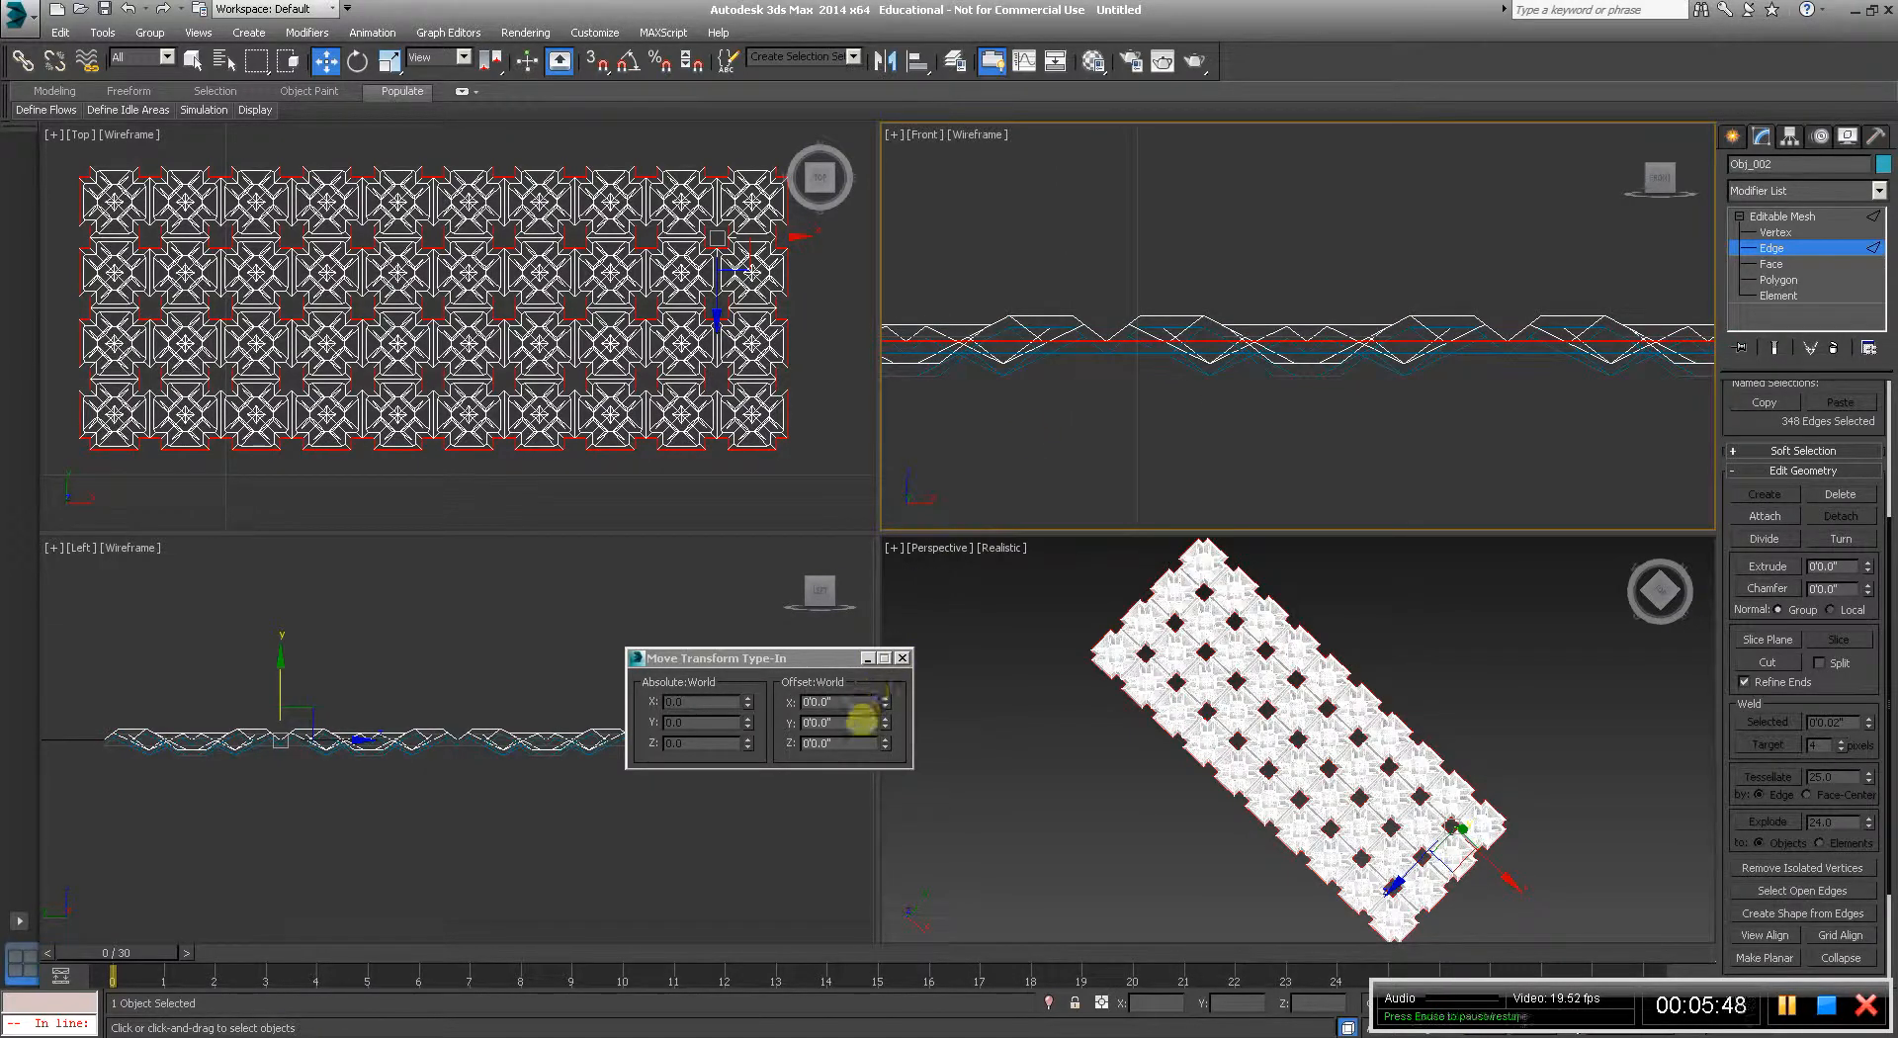
pyautogui.click(839, 722)
pyautogui.moveTo(838, 722); pyautogui.dragTo(636, 720)
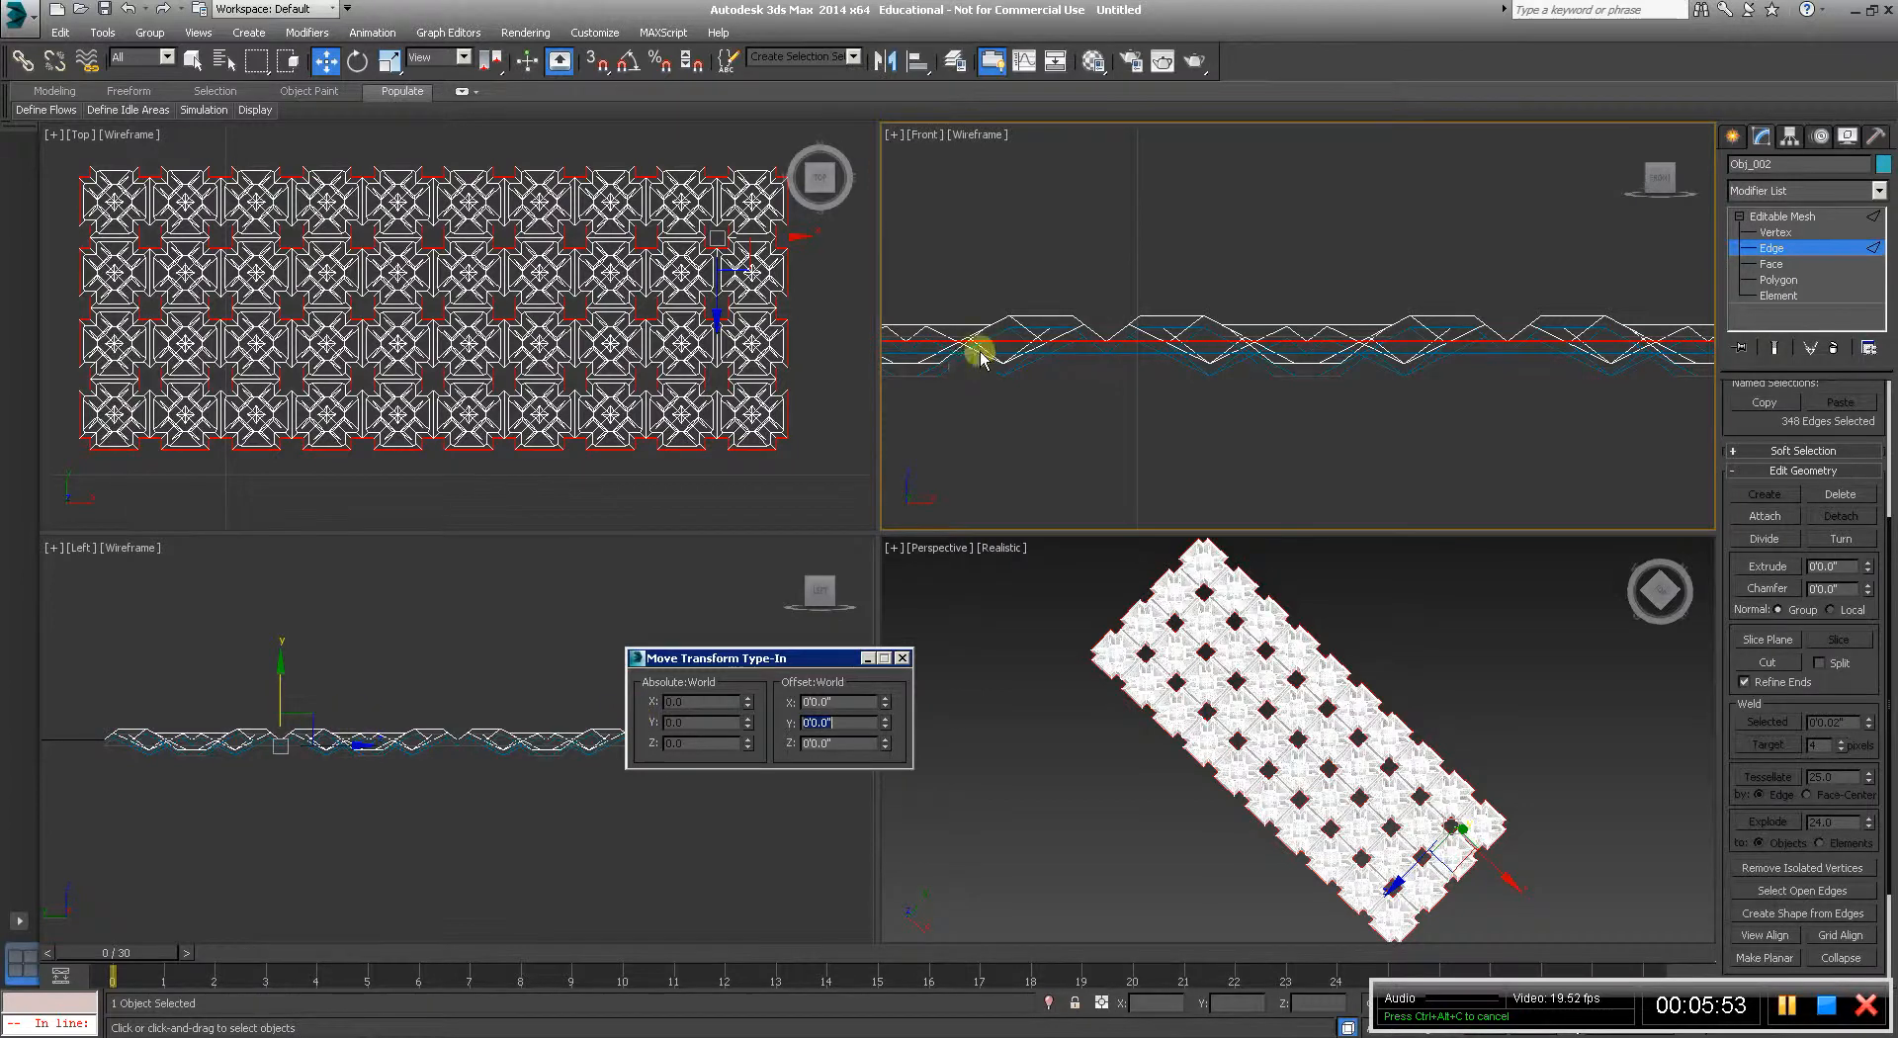
pyautogui.moveTo(982, 358); pyautogui.dragTo(1206, 327, button='middle')
pyautogui.moveTo(741, 212); pyautogui.dragTo(685, 242, button='middle')
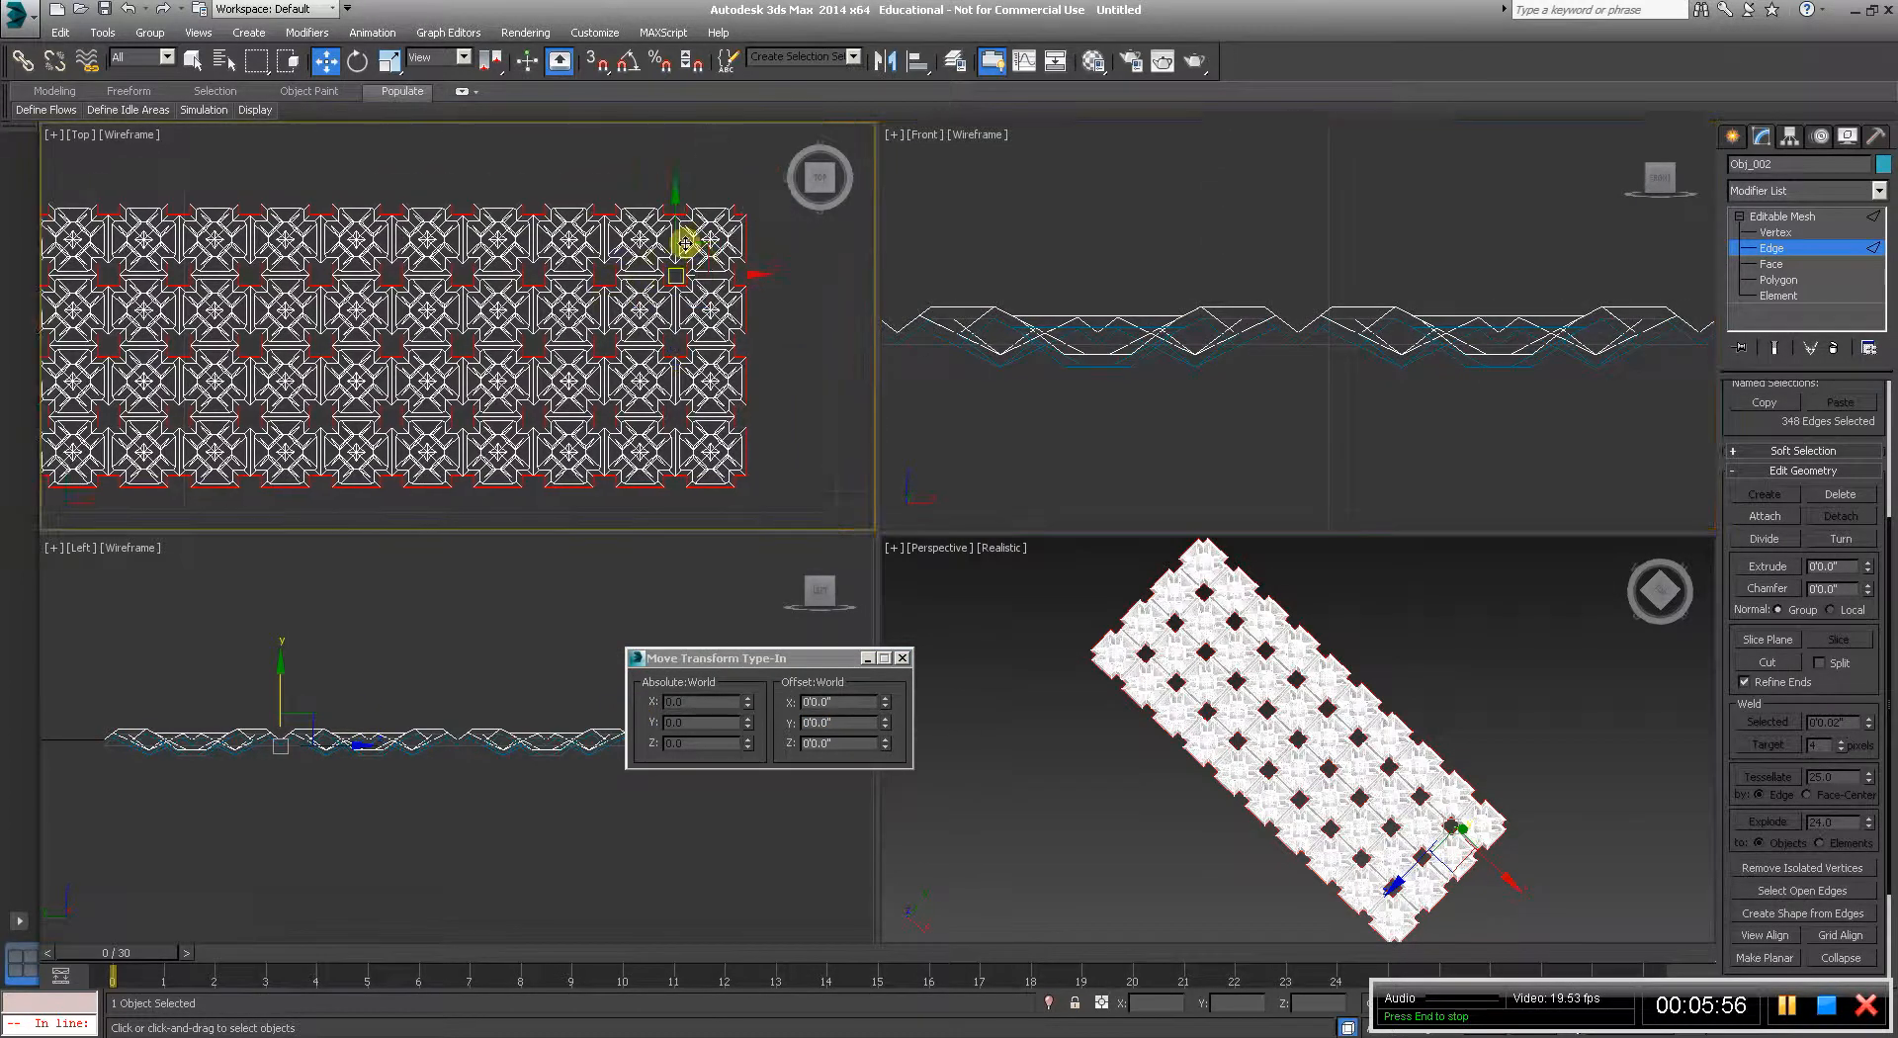
pyautogui.scroll(3, 682, 246)
pyautogui.scroll(2, 1174, 313)
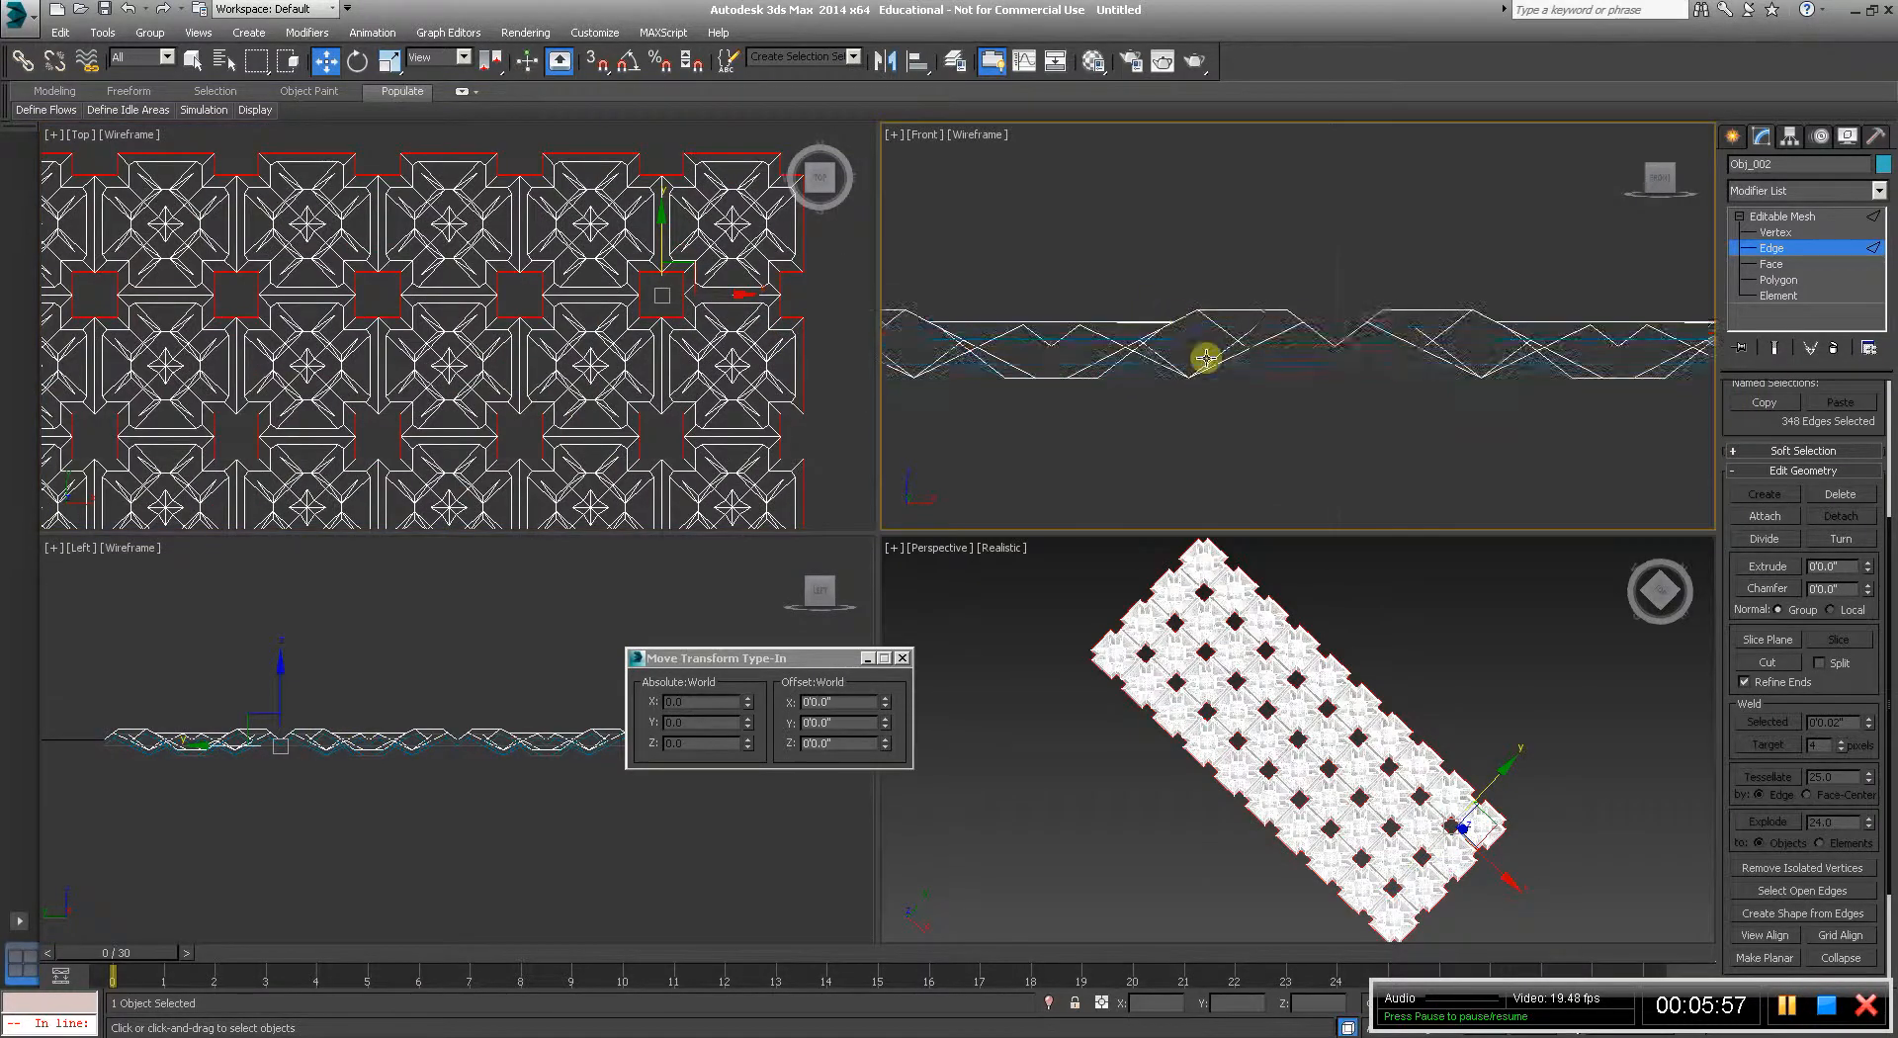
pyautogui.moveTo(1667, 370); pyautogui.dragTo(1248, 332, button='middle')
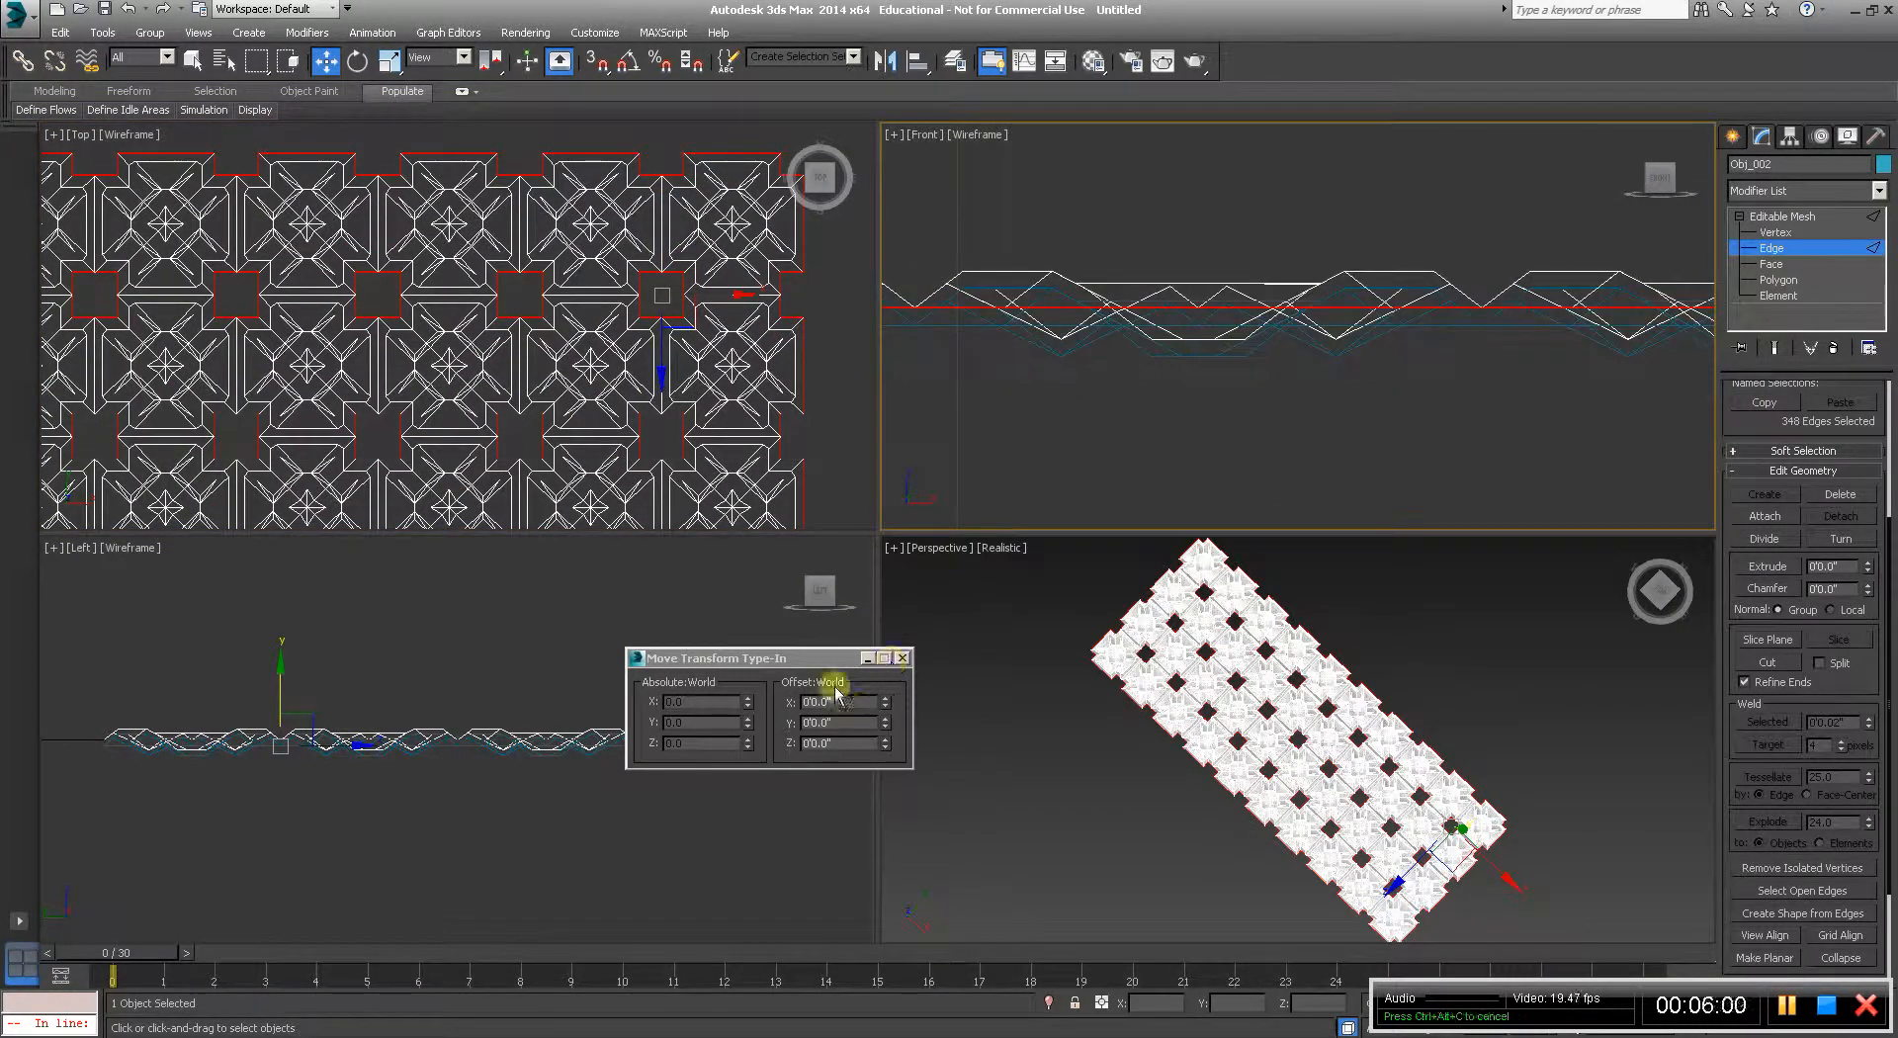
pyautogui.moveTo(791, 657); pyautogui.dragTo(805, 604)
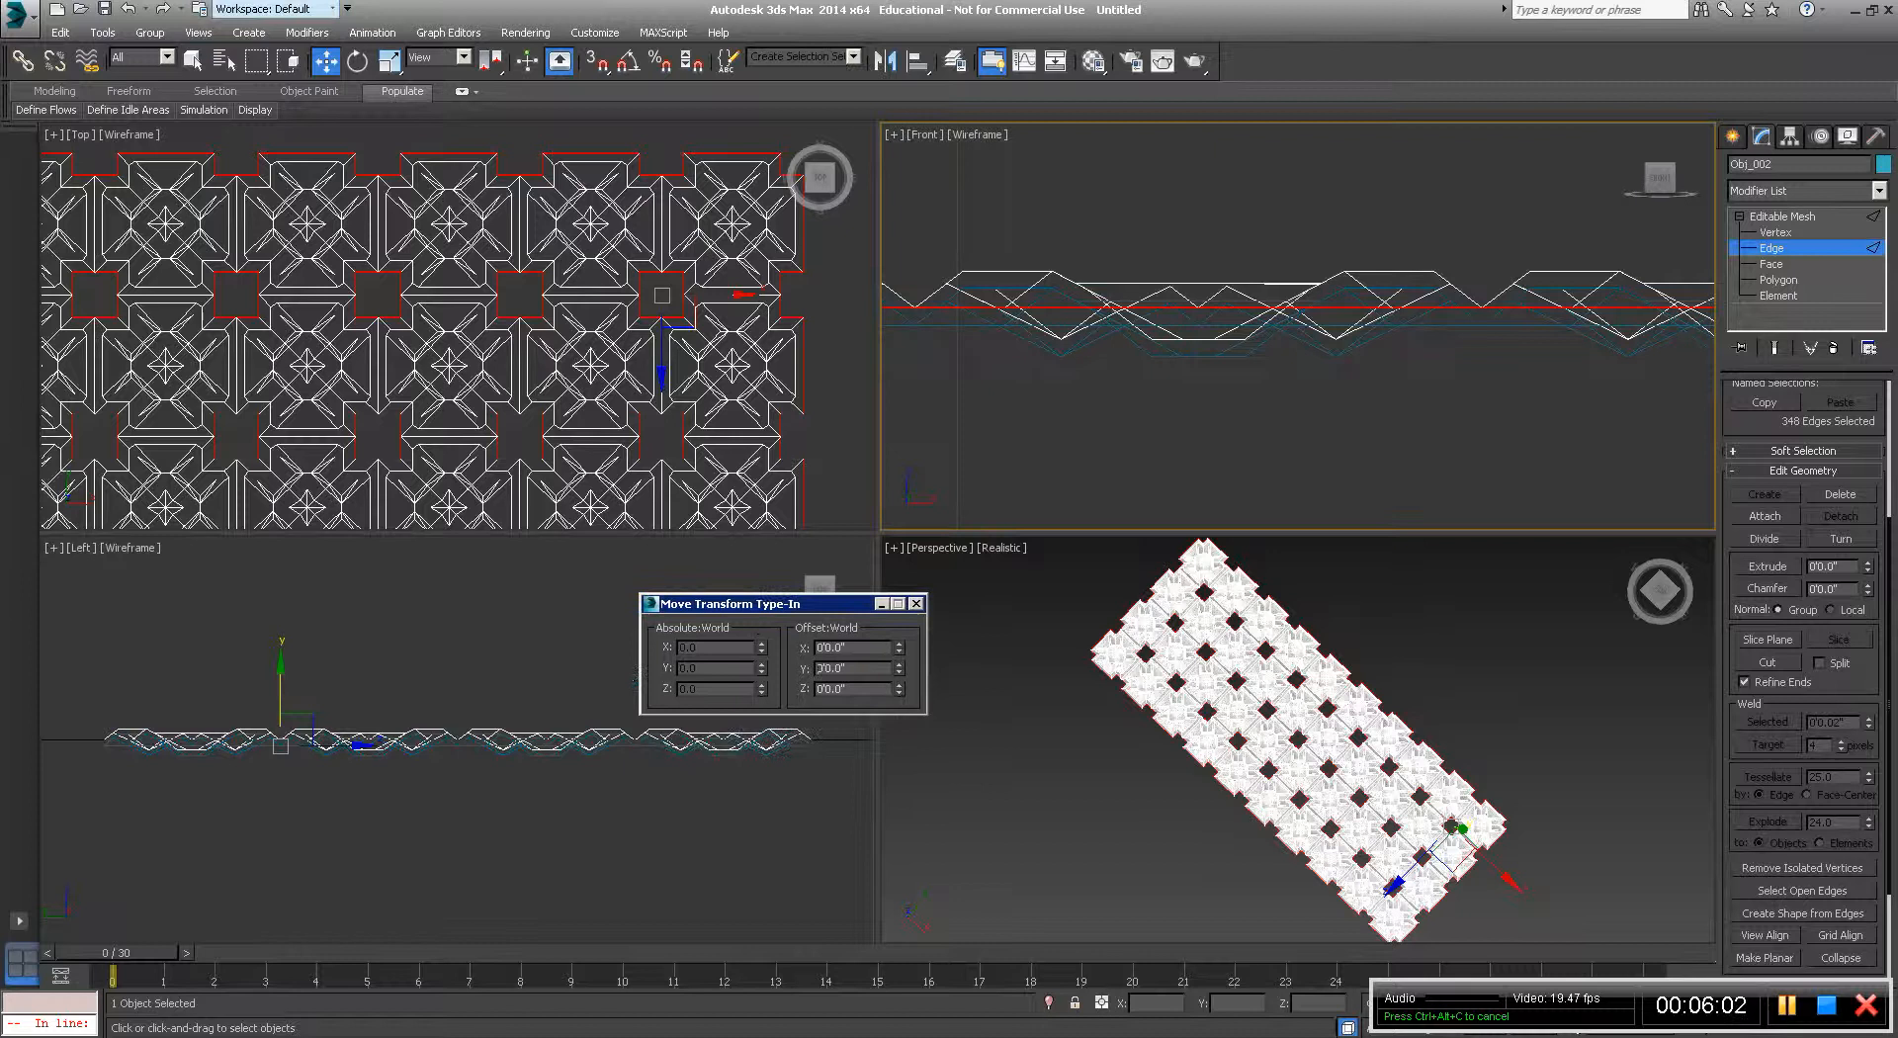
pyautogui.click(146, 8)
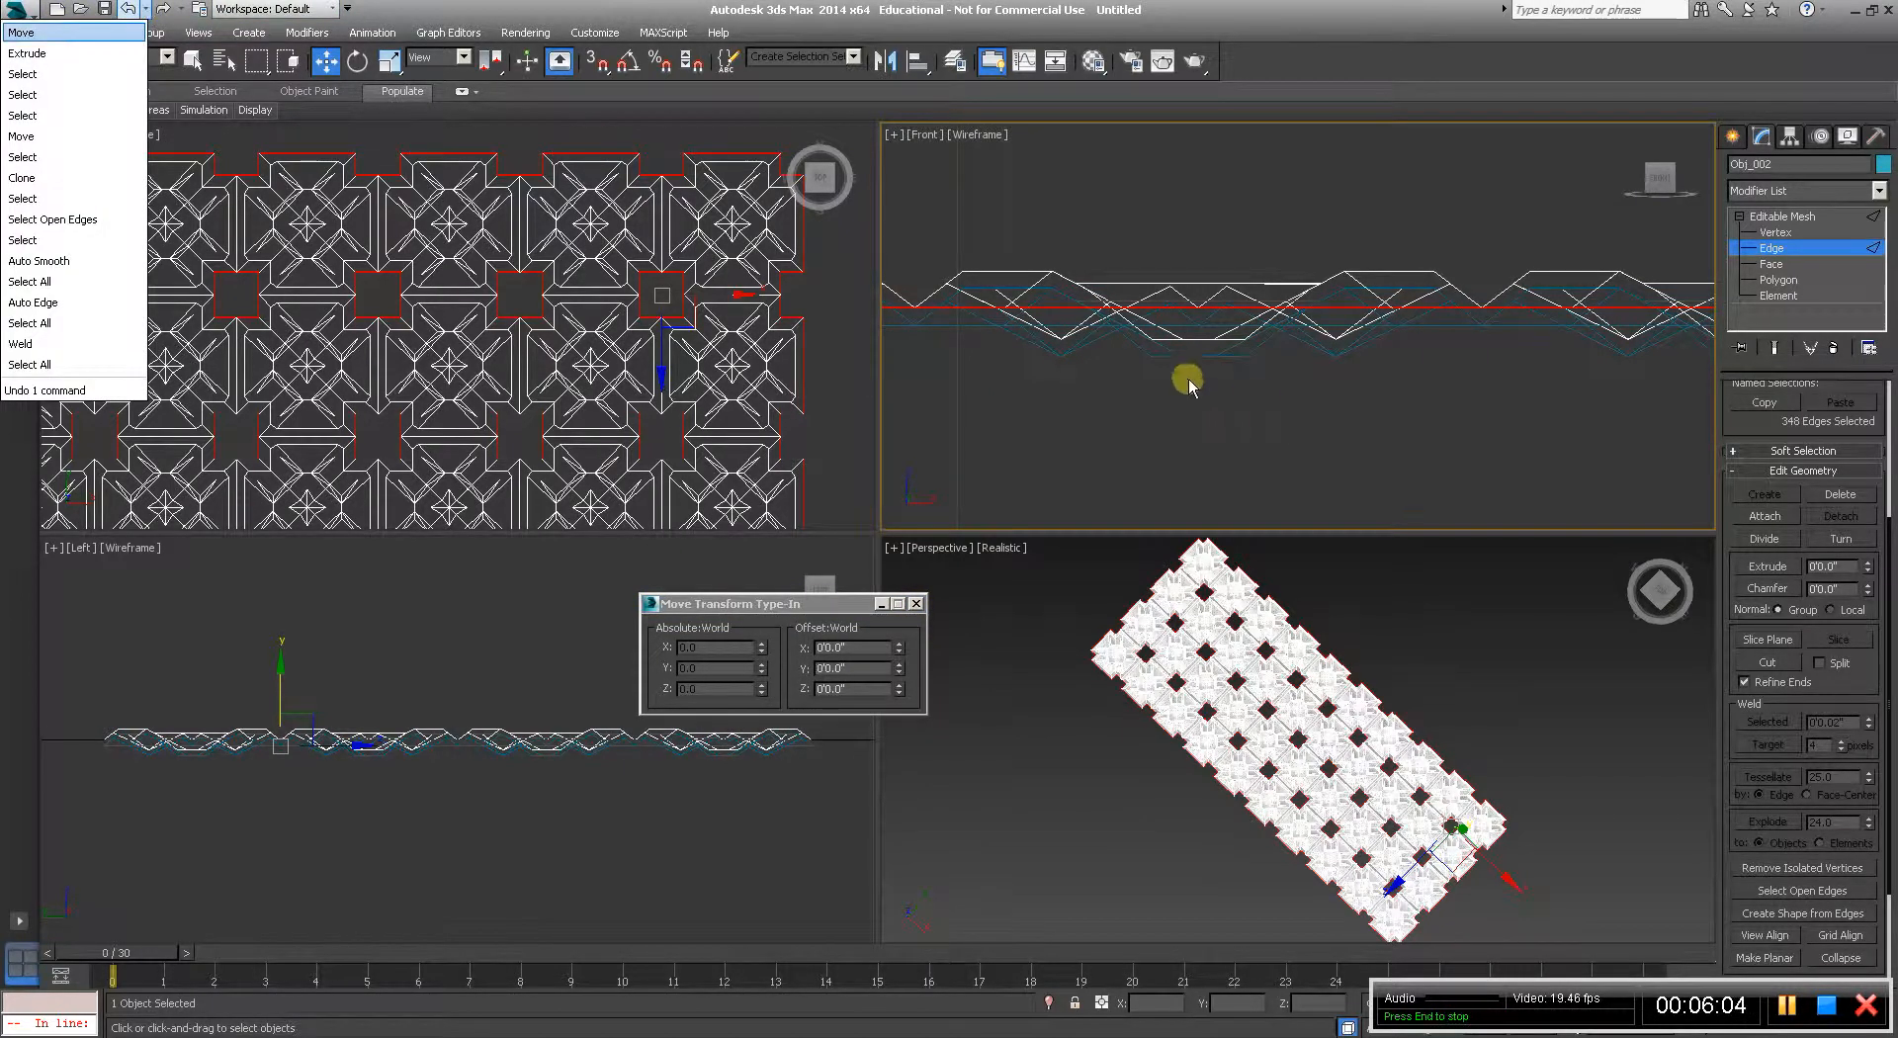
pyautogui.click(1799, 220)
pyautogui.click(1799, 219)
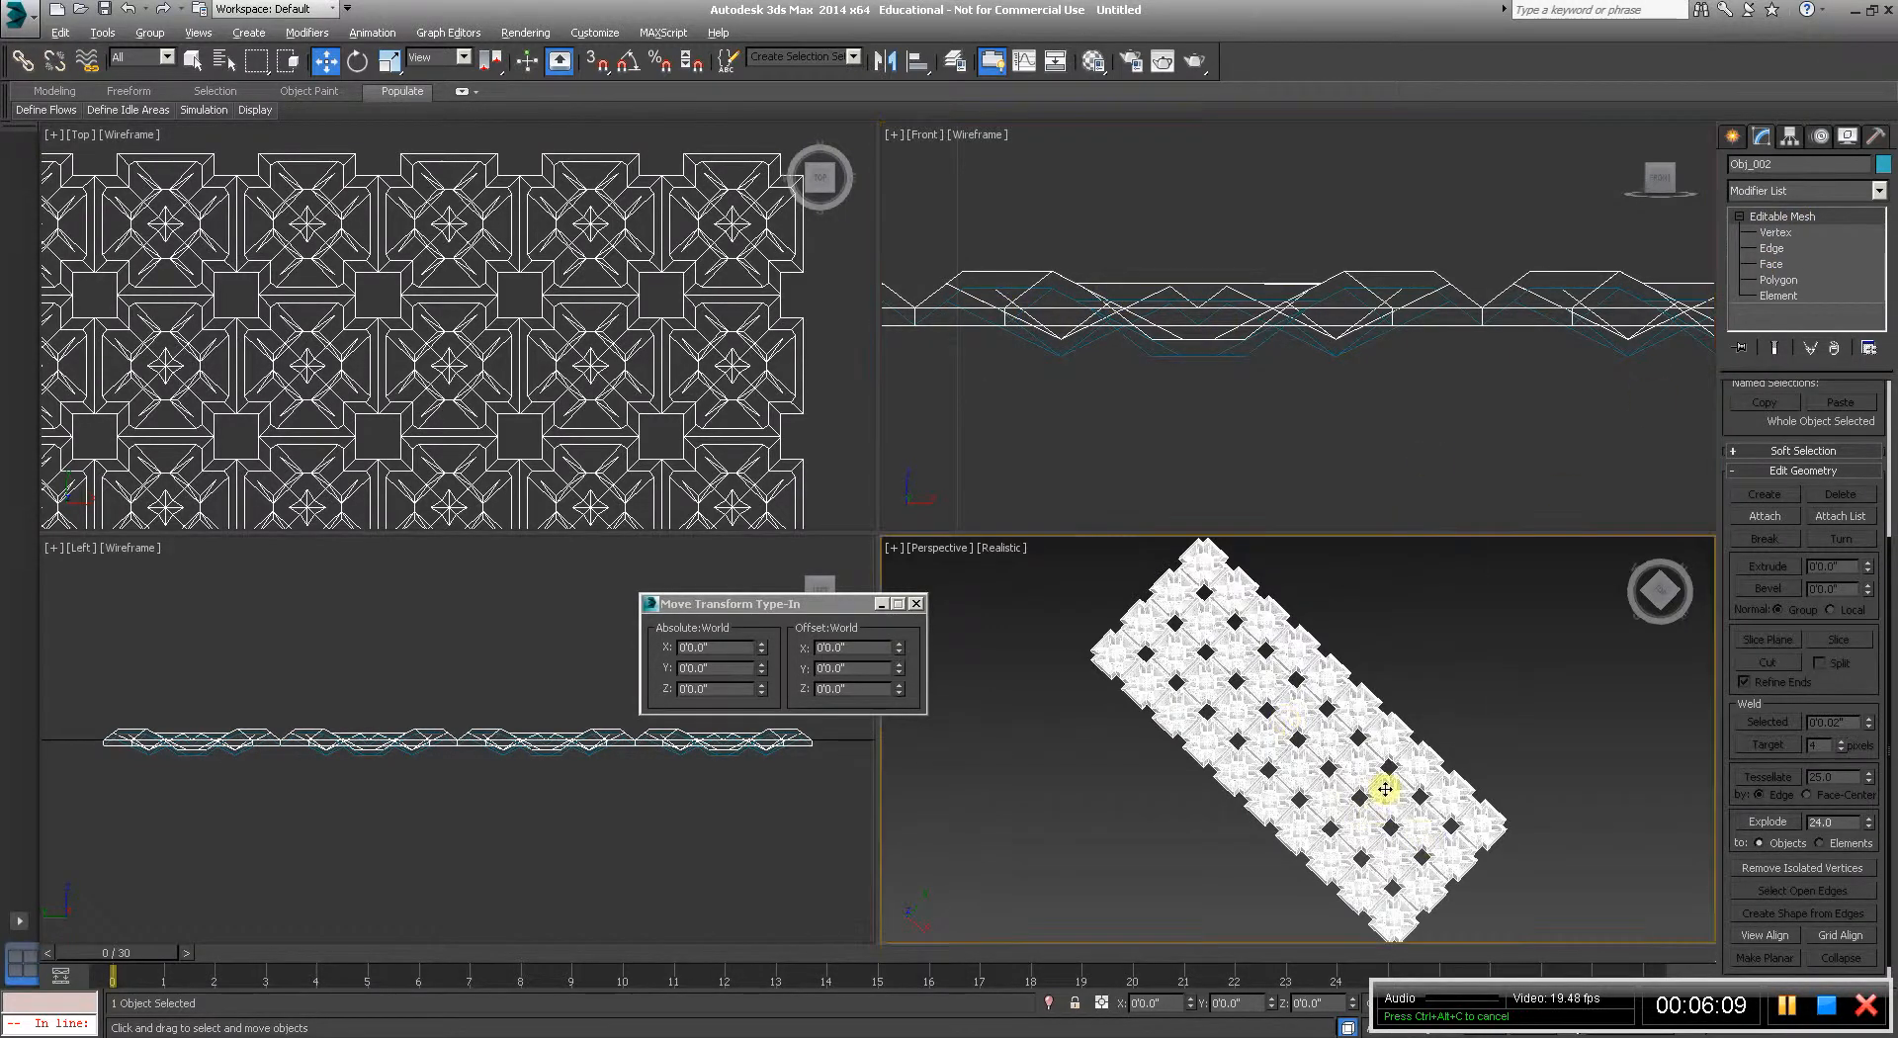
# Select the lower mesh, Obj_000001, and flip the normals of all its polygons, inspecting it from below and from the front.
pyautogui.keyDown('alt'); pyautogui.moveTo(1386, 784); pyautogui.dragTo(1348, 721, button='middle'); pyautogui.keyUp('alt')
pyautogui.scroll(6, 1382, 791)
pyautogui.click(1308, 672)
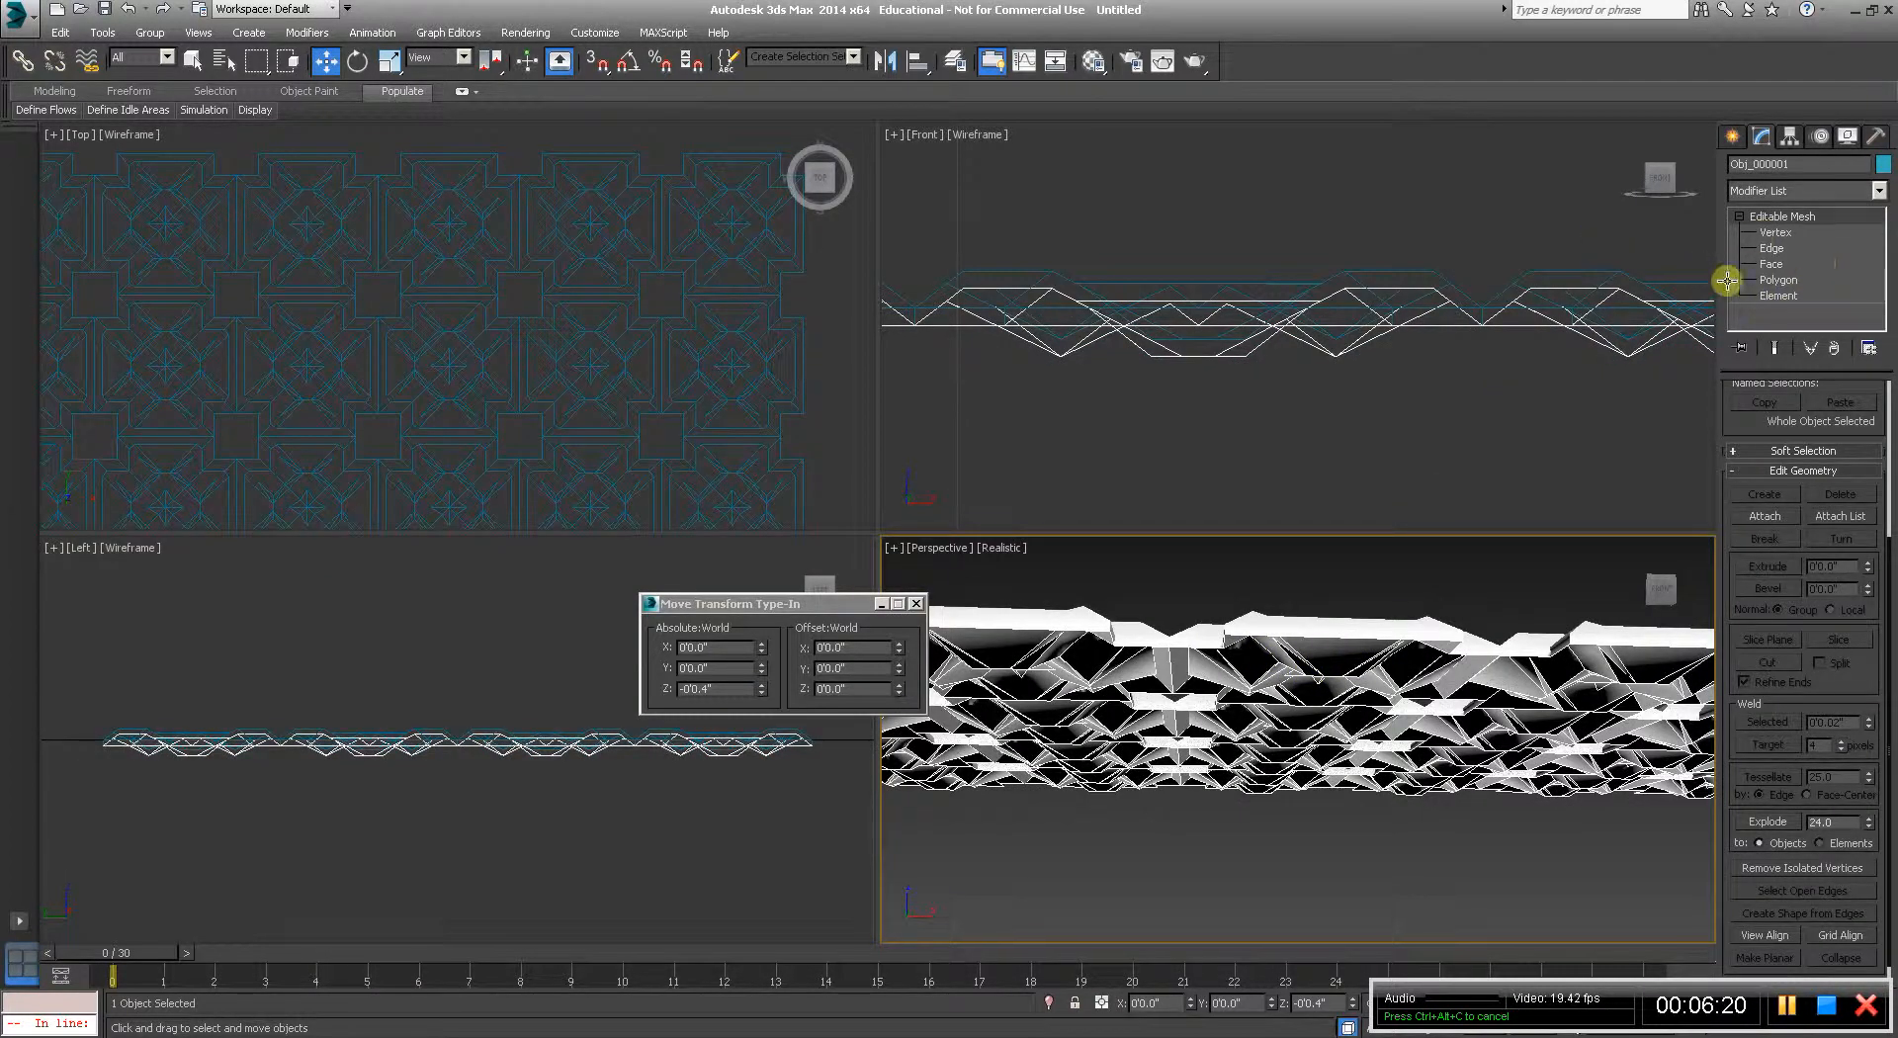
pyautogui.click(1779, 281)
pyautogui.hotkey('ctrl', 'a')
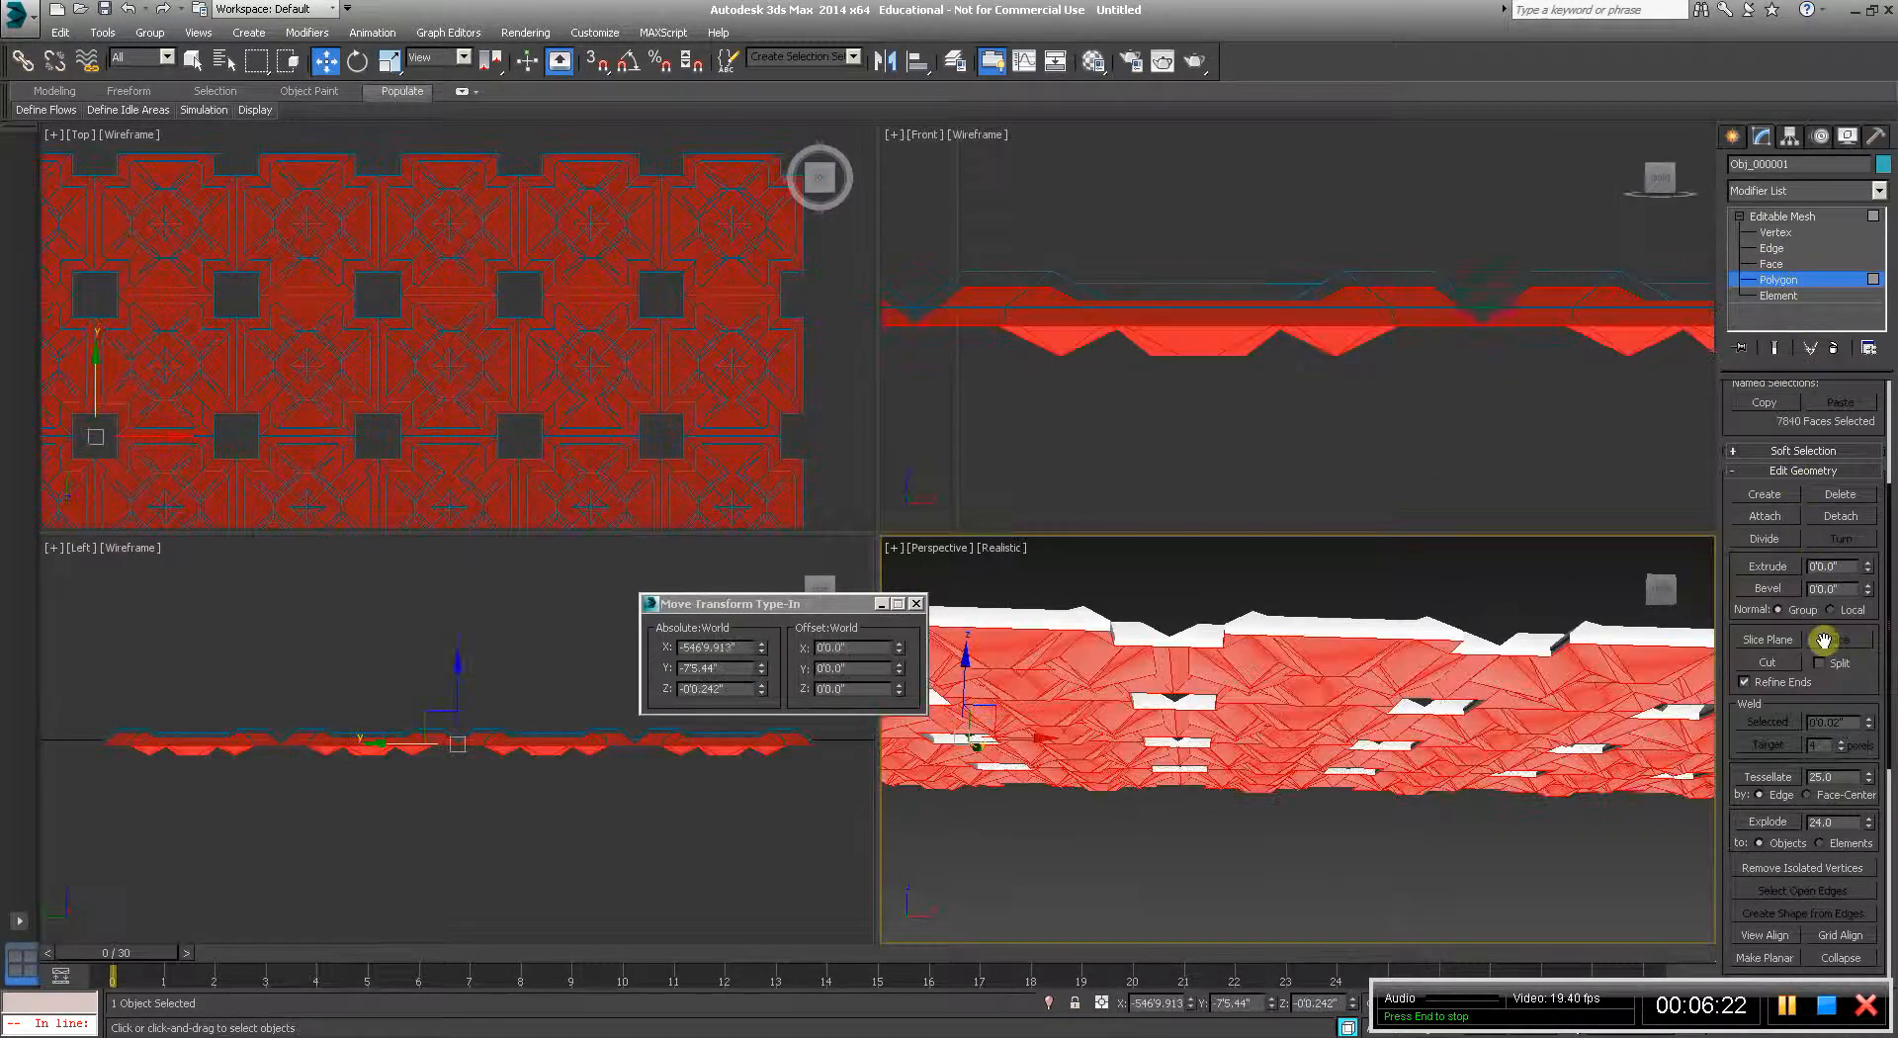
pyautogui.moveTo(1833, 692); pyautogui.dragTo(1801, 369)
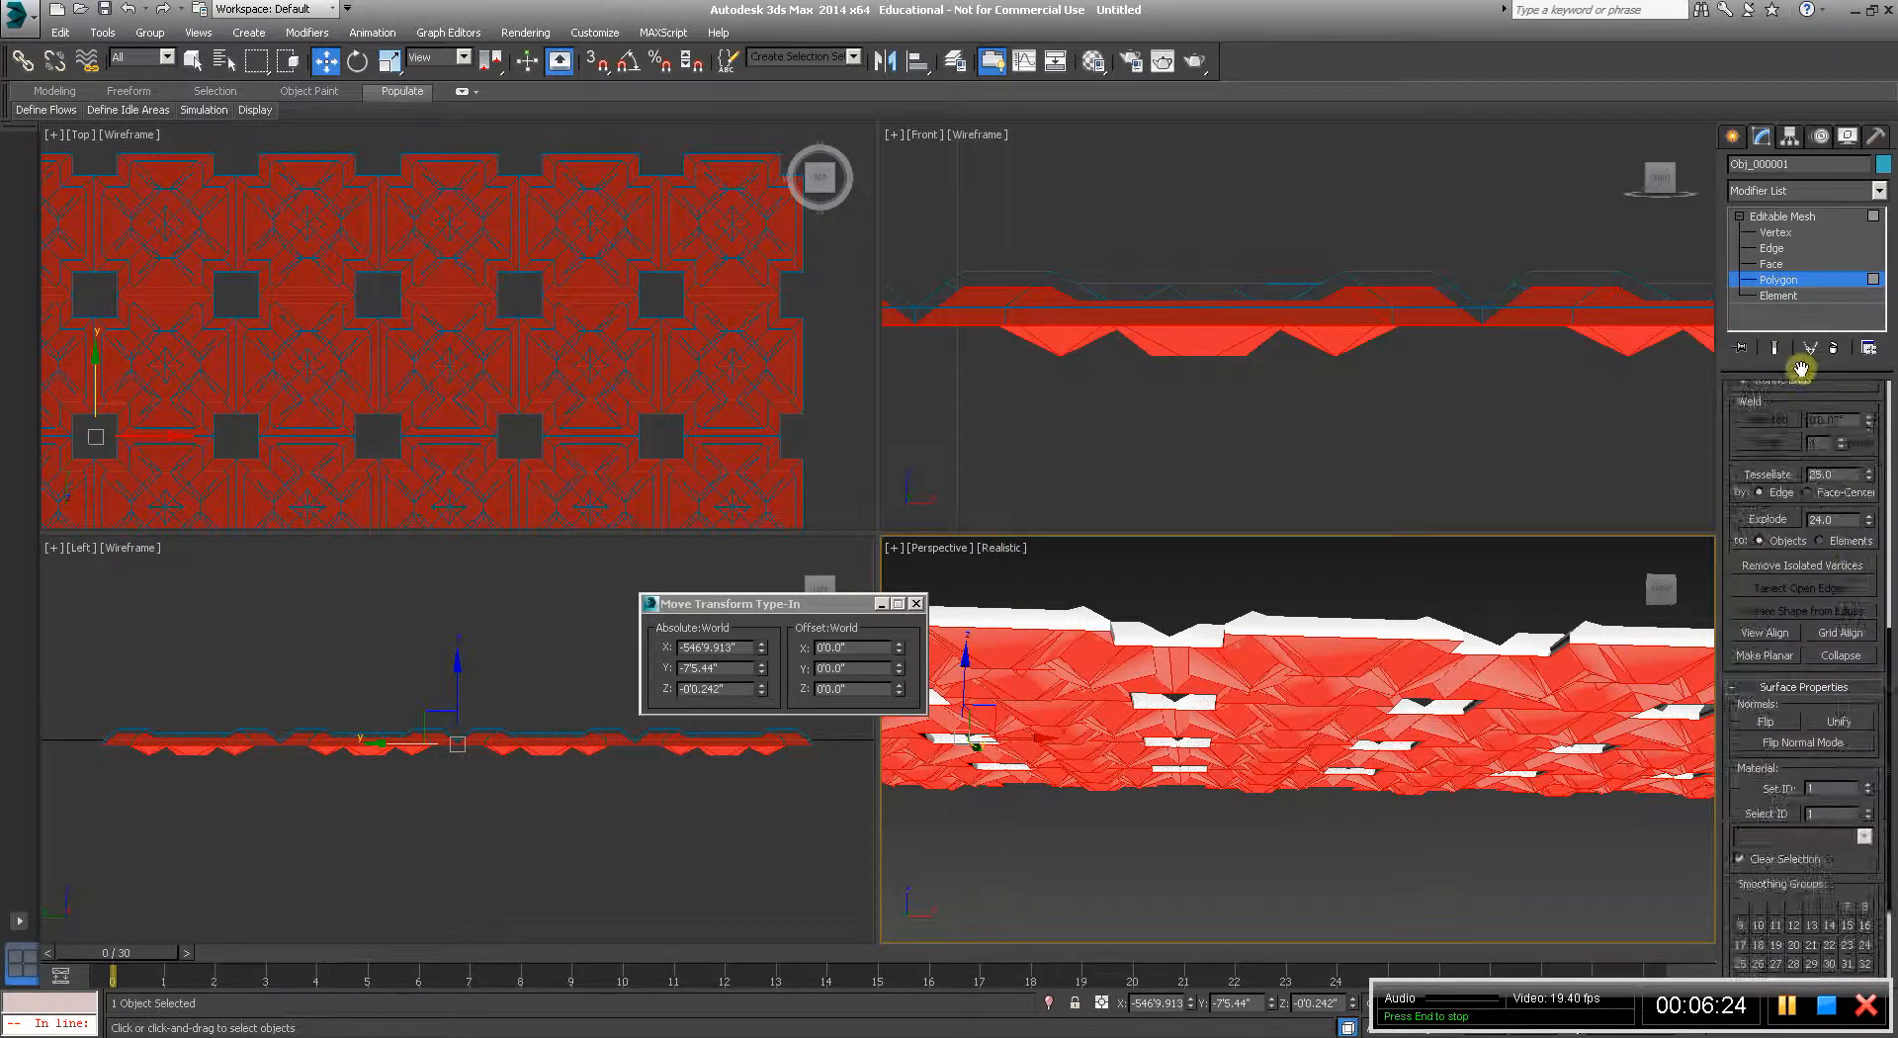
pyautogui.click(1767, 704)
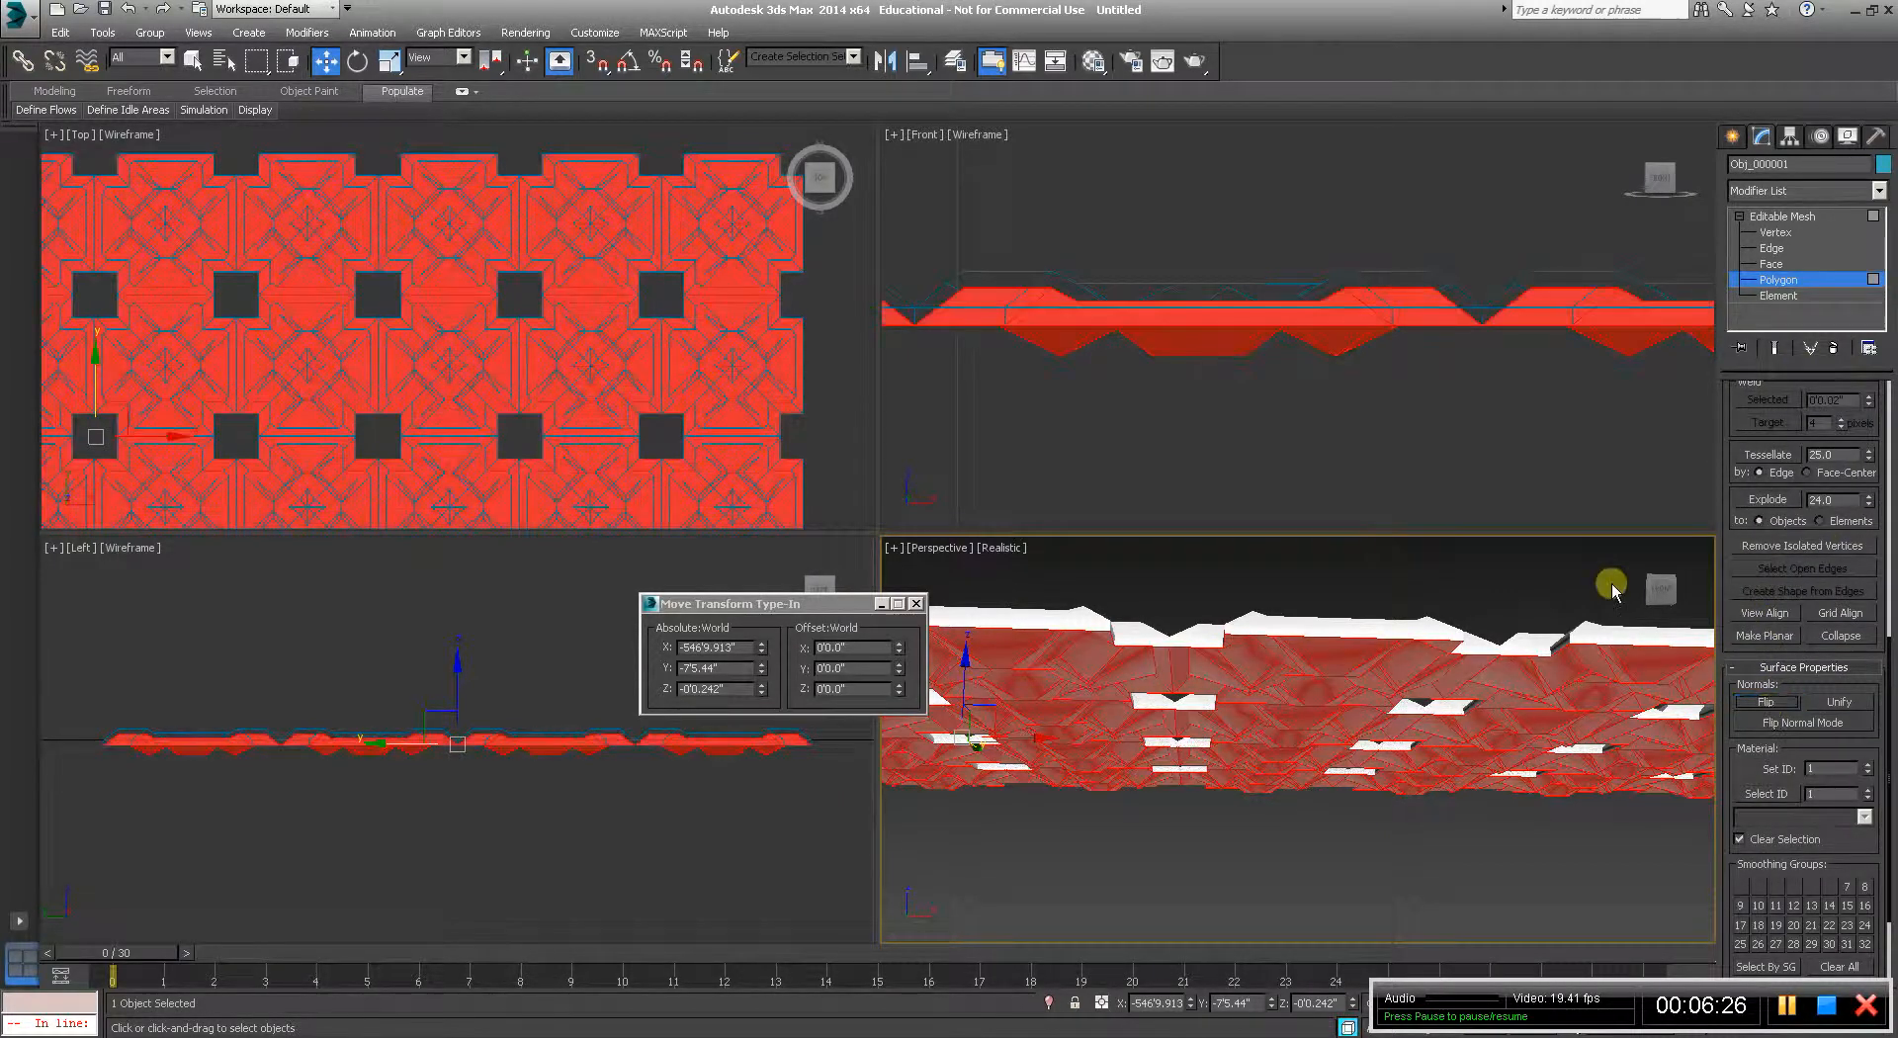
pyautogui.click(1602, 594)
pyautogui.keyDown('alt'); pyautogui.moveTo(1535, 659); pyautogui.dragTo(1508, 654, button='middle'); pyautogui.keyUp('alt')
pyautogui.click(1785, 216)
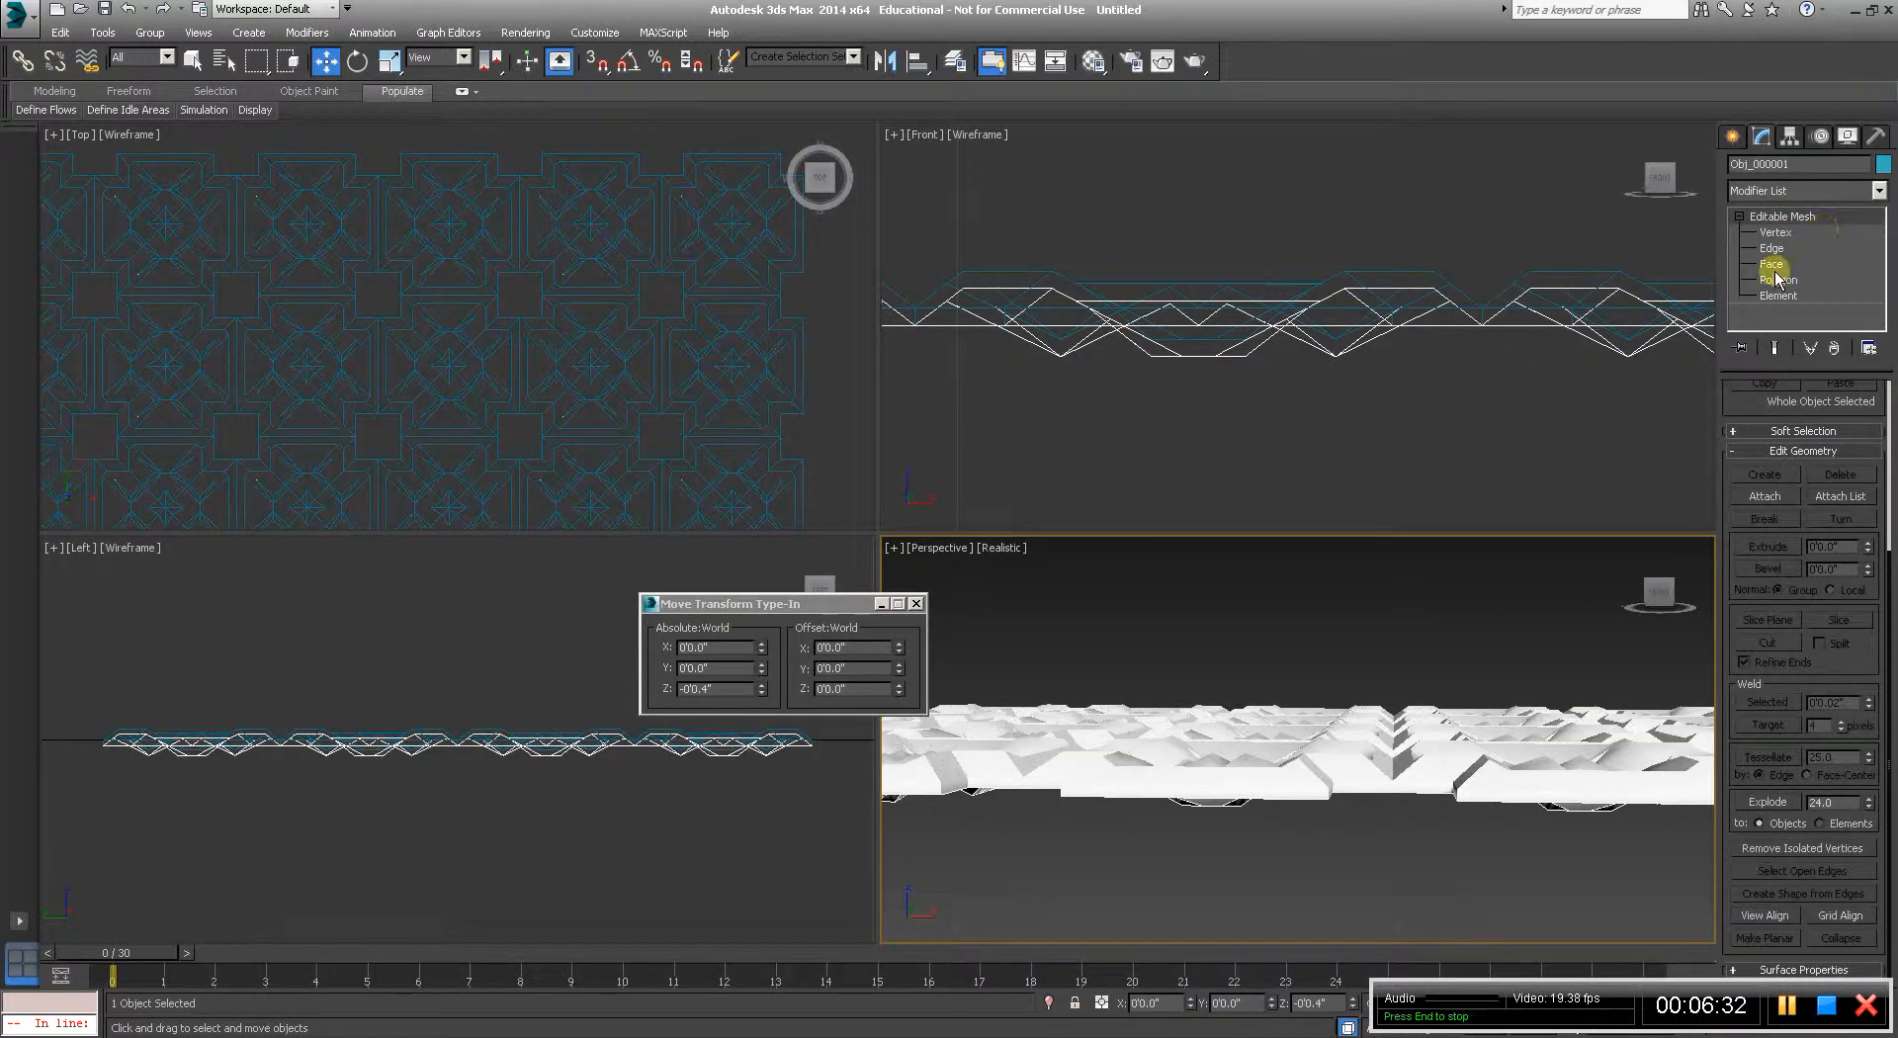
# Display the face normals of Obj_000001 and flip all its faces so the normals point downward.
pyautogui.click(1772, 264)
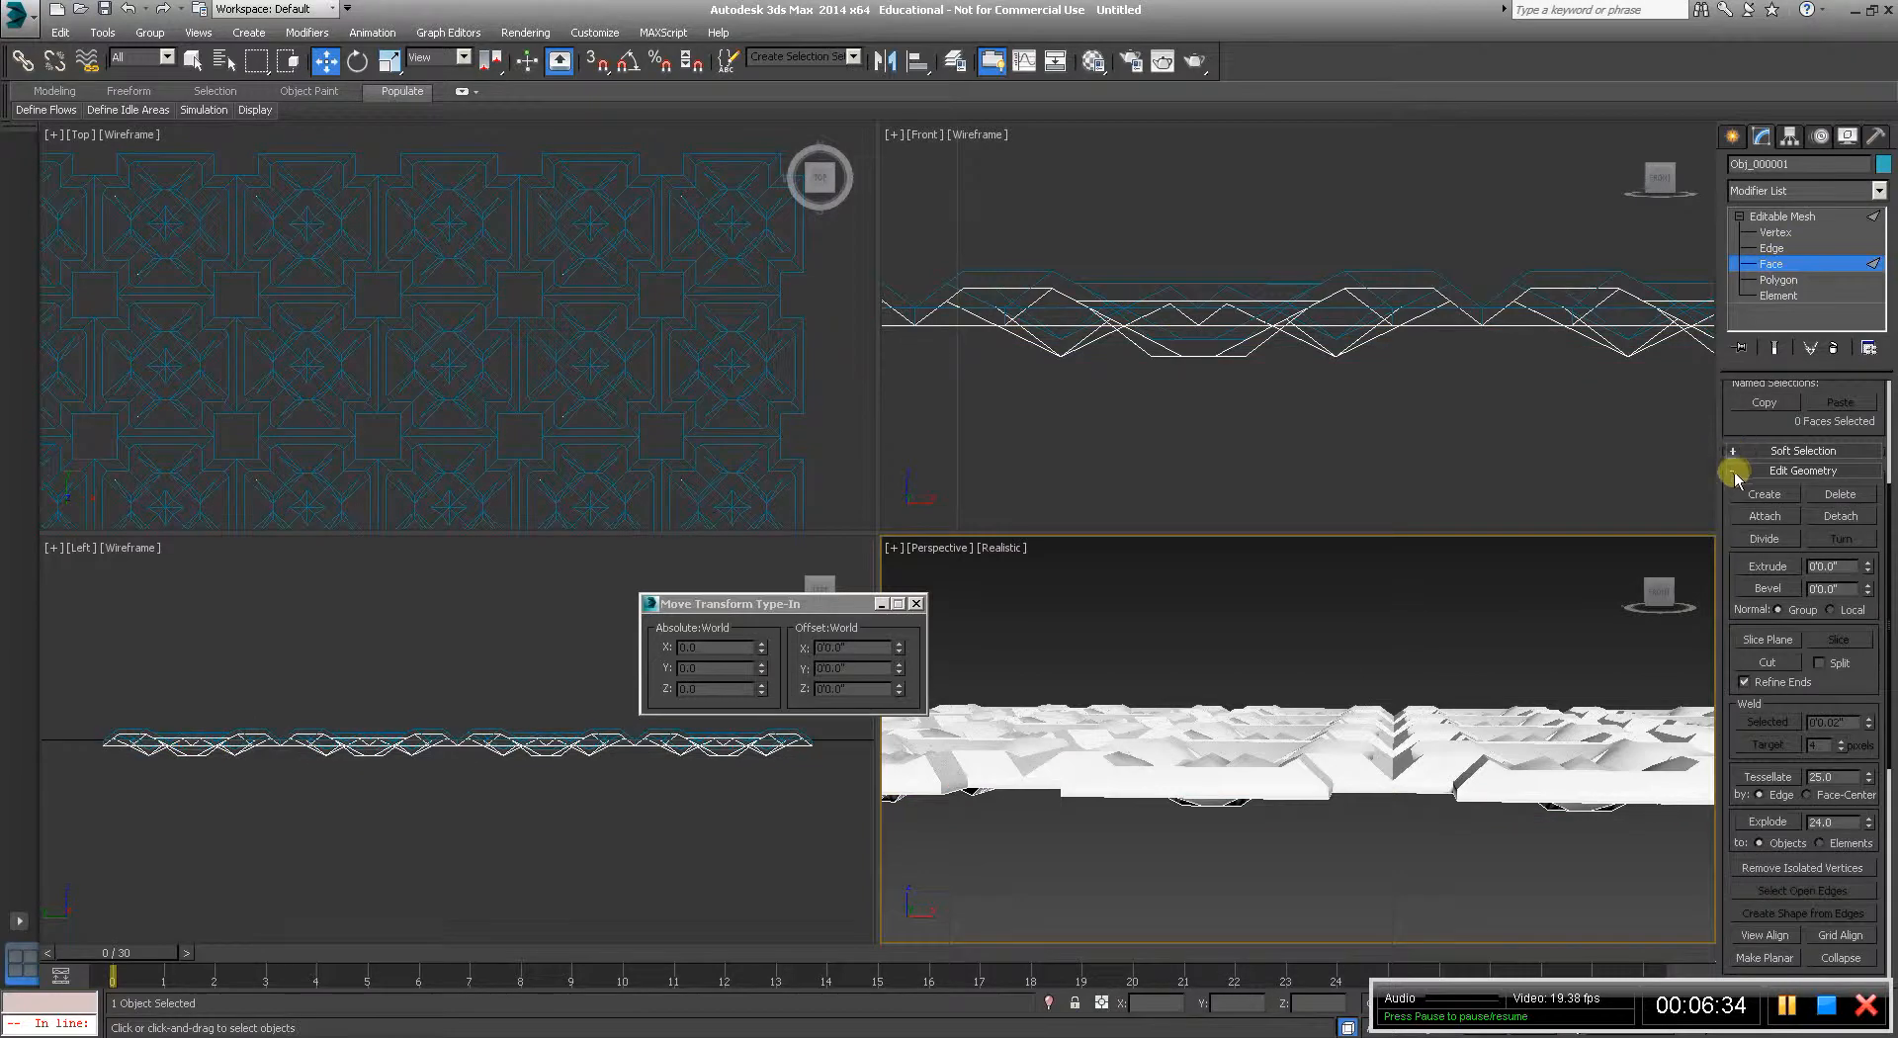
pyautogui.hotkey('ctrl', 'a')
pyautogui.moveTo(1757, 431); pyautogui.dragTo(1750, 712)
pyautogui.click(1740, 521)
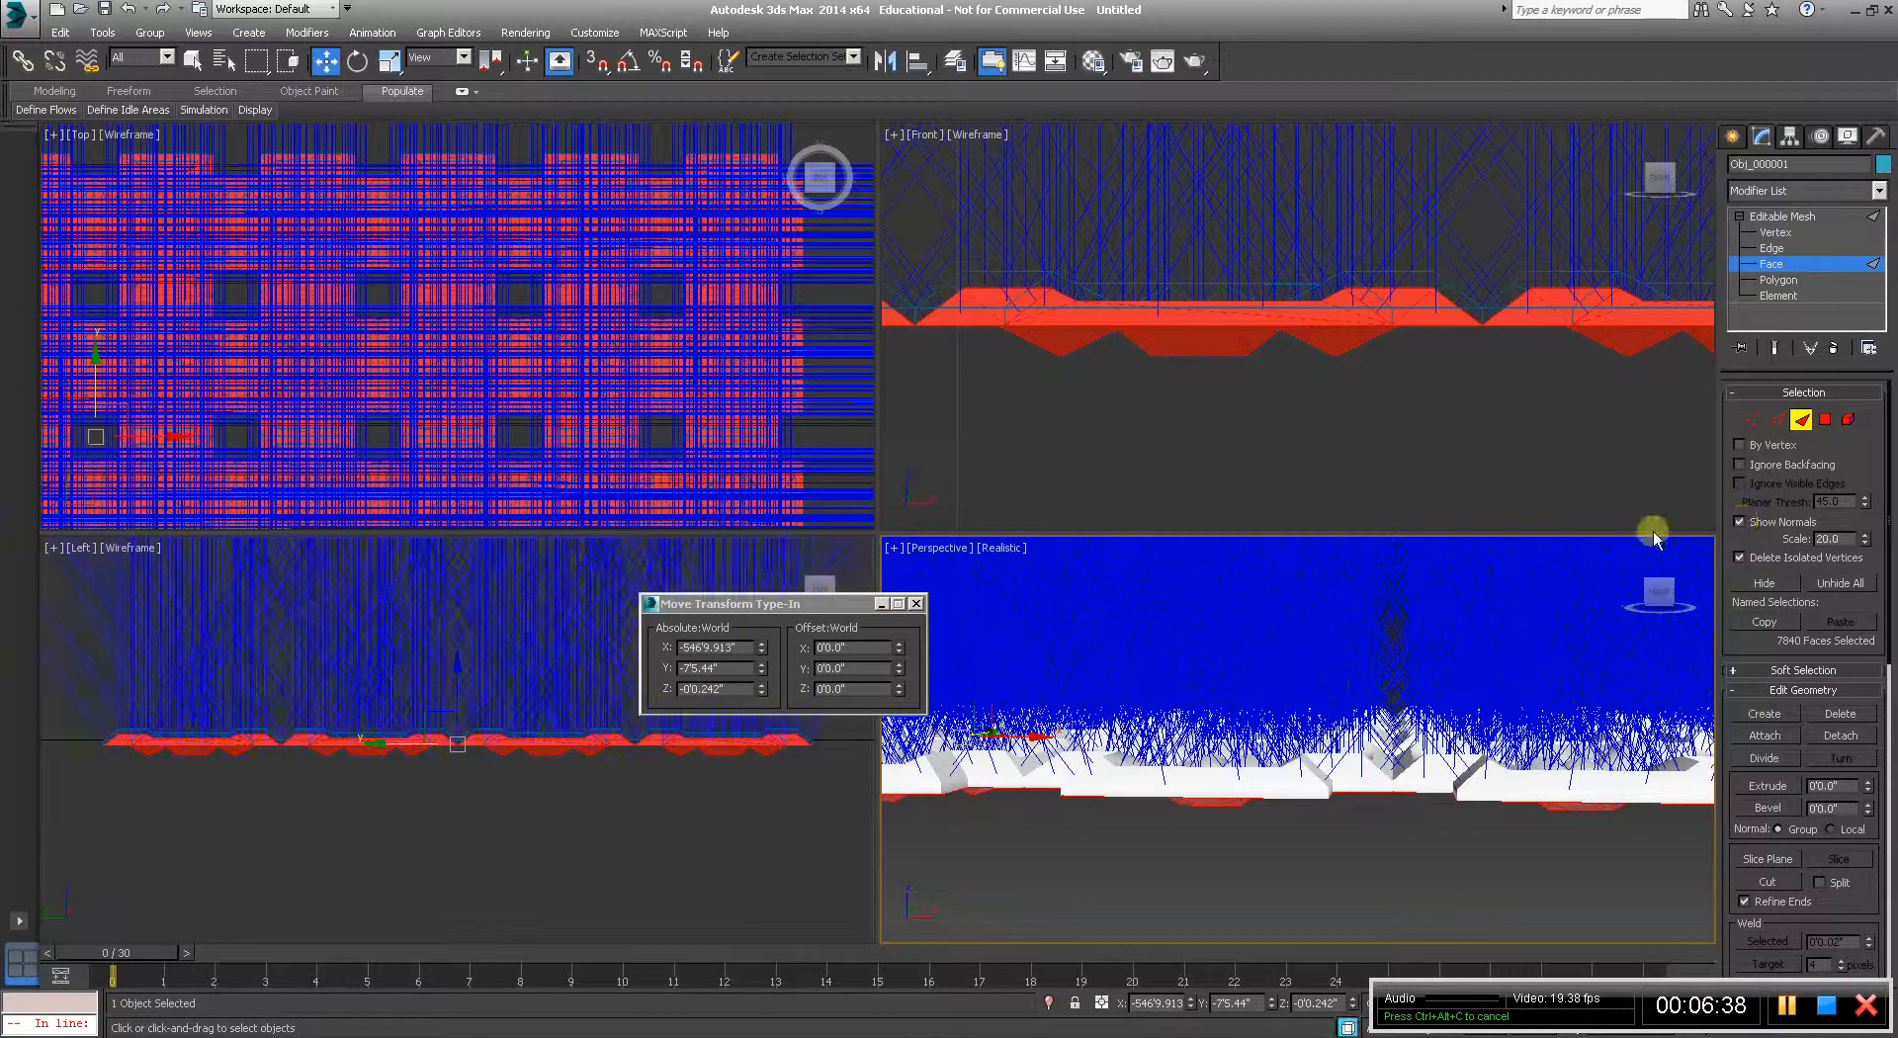
pyautogui.scroll(-5, 1876, 810)
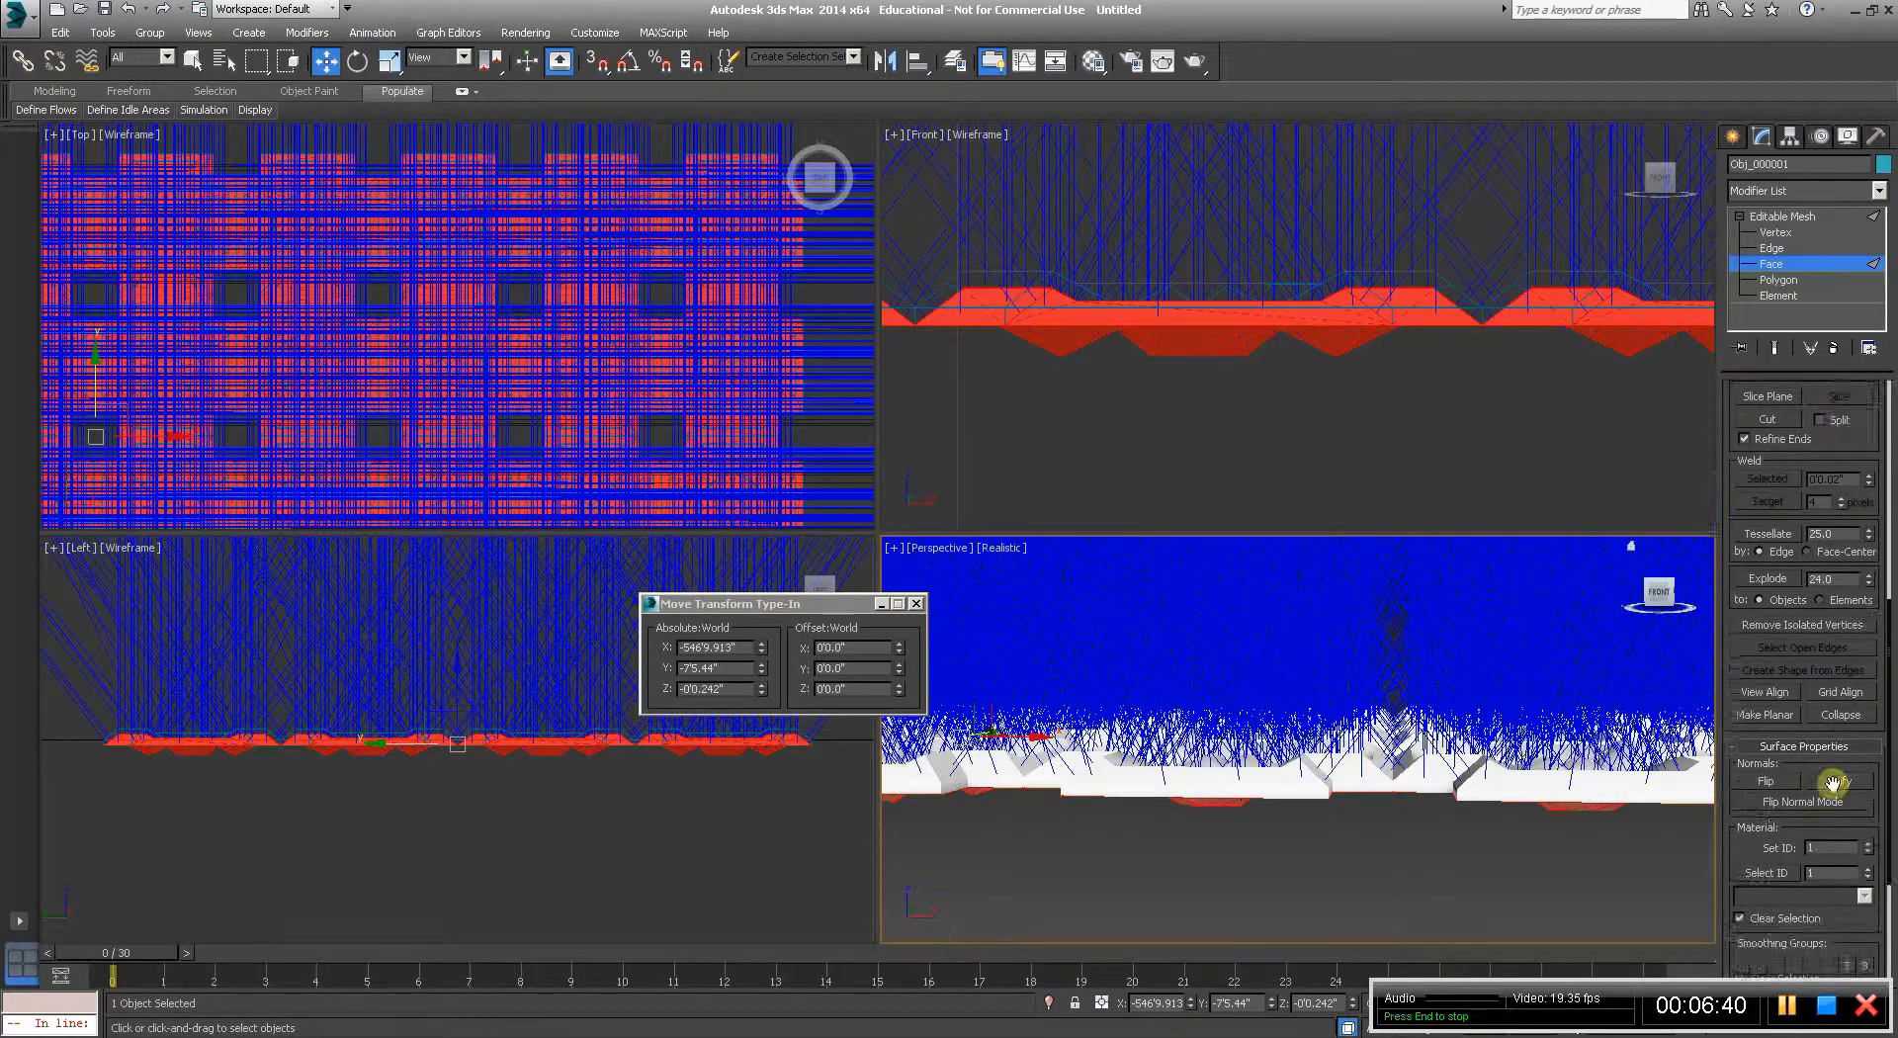
pyautogui.click(1770, 781)
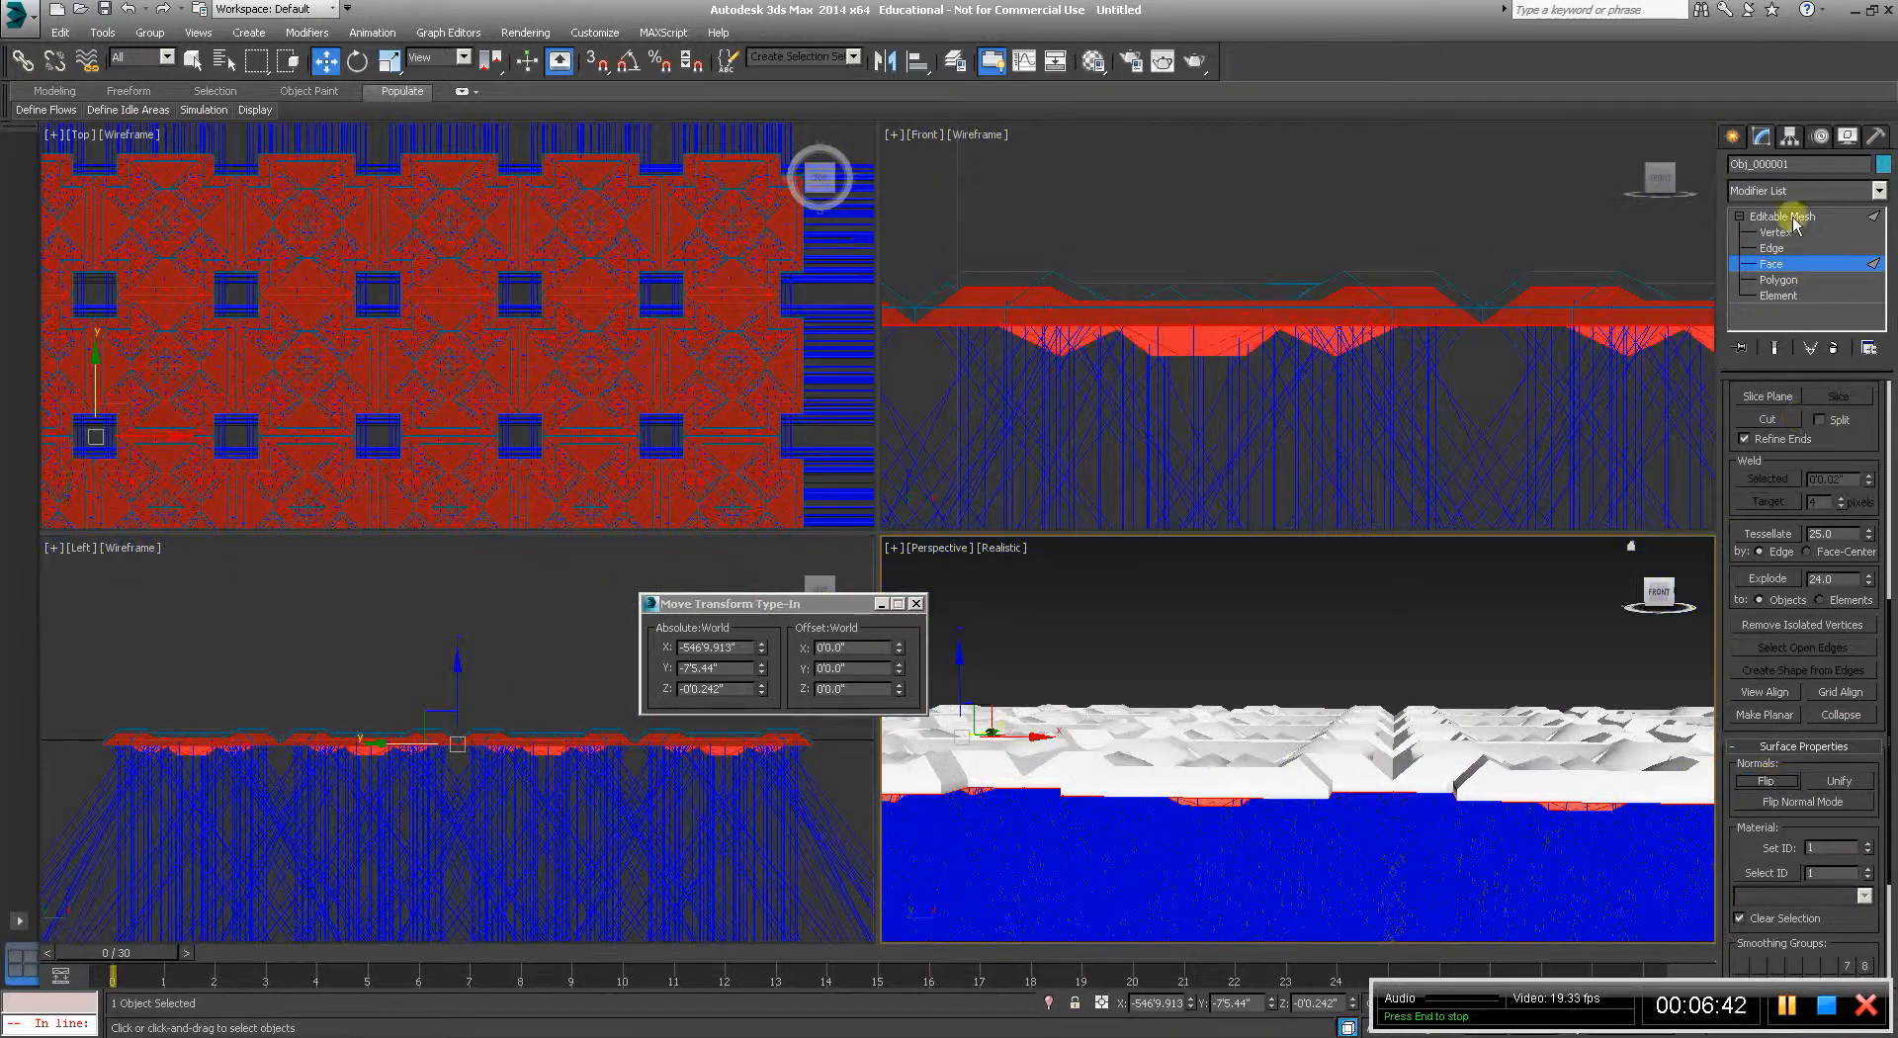
pyautogui.click(1782, 216)
# Select the upper mesh, Obj_002, flip the normals of all its faces, and leave face level.
pyautogui.click(1573, 270)
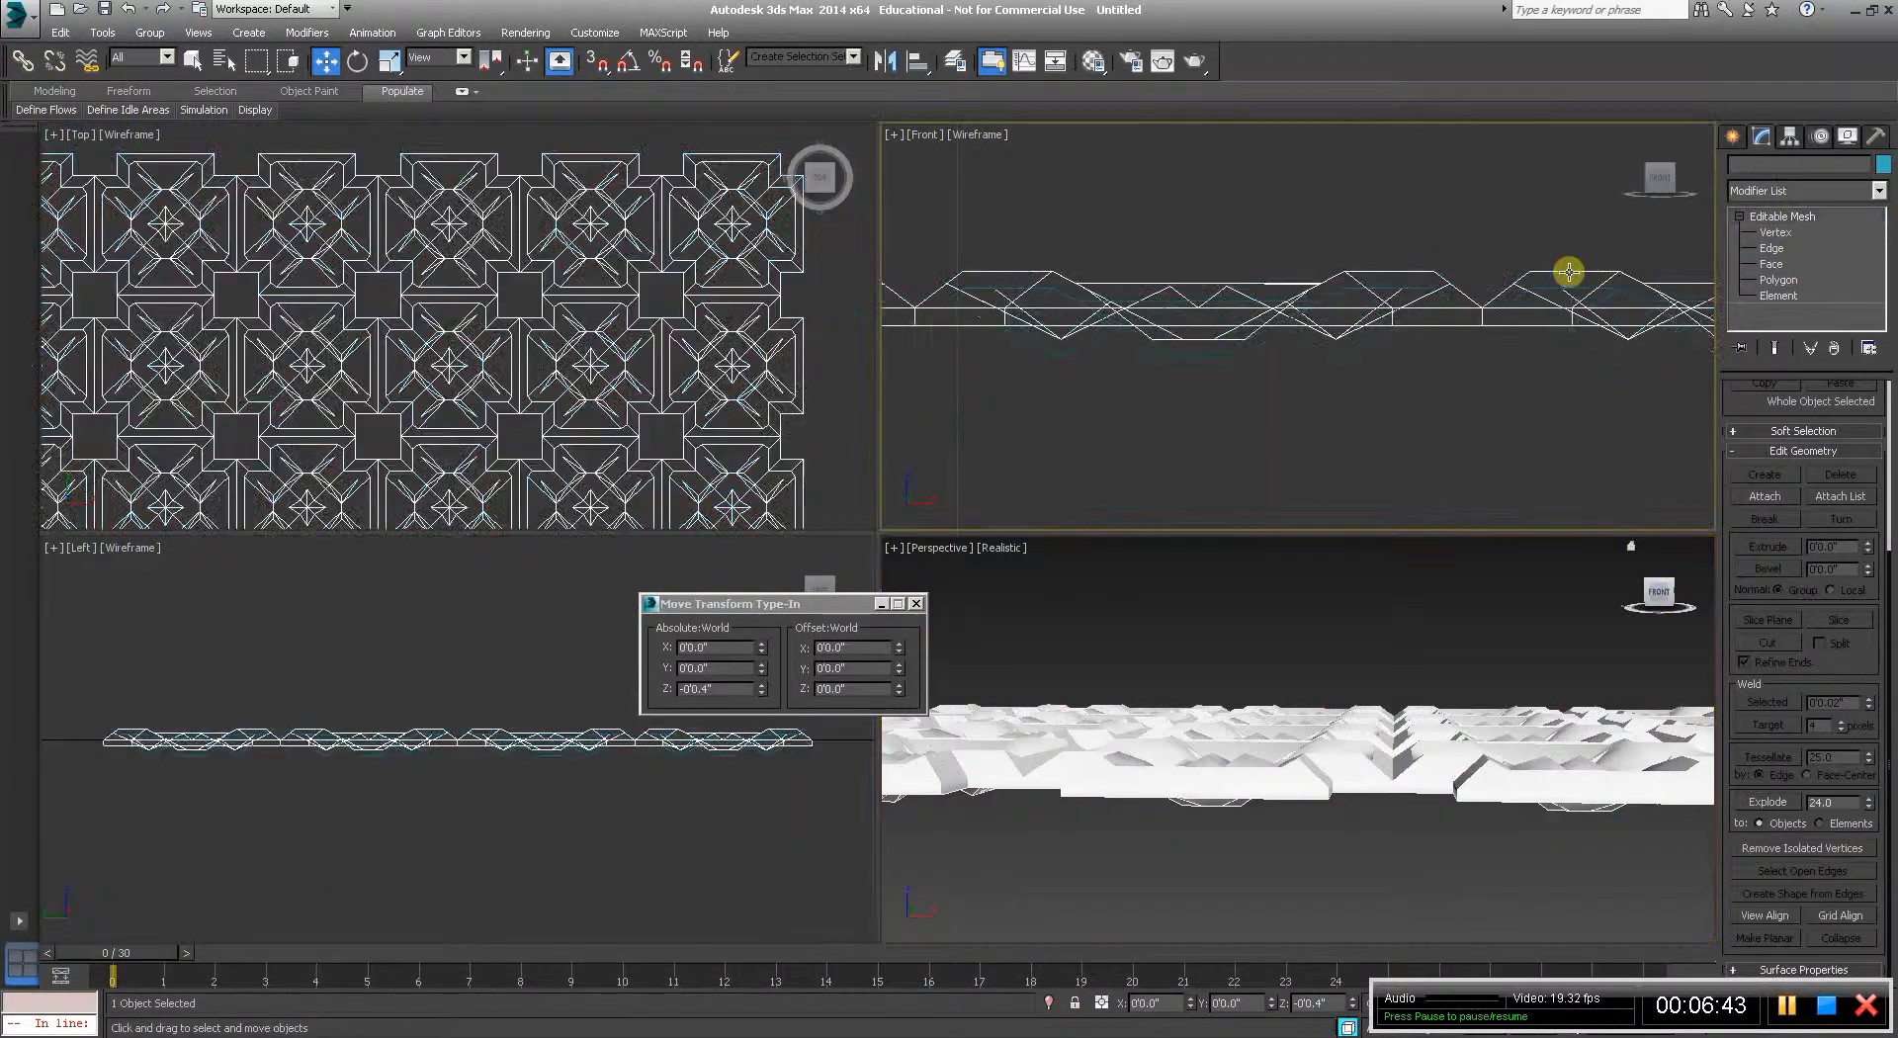
pyautogui.click(1771, 264)
pyautogui.hotkey('ctrl', 'a')
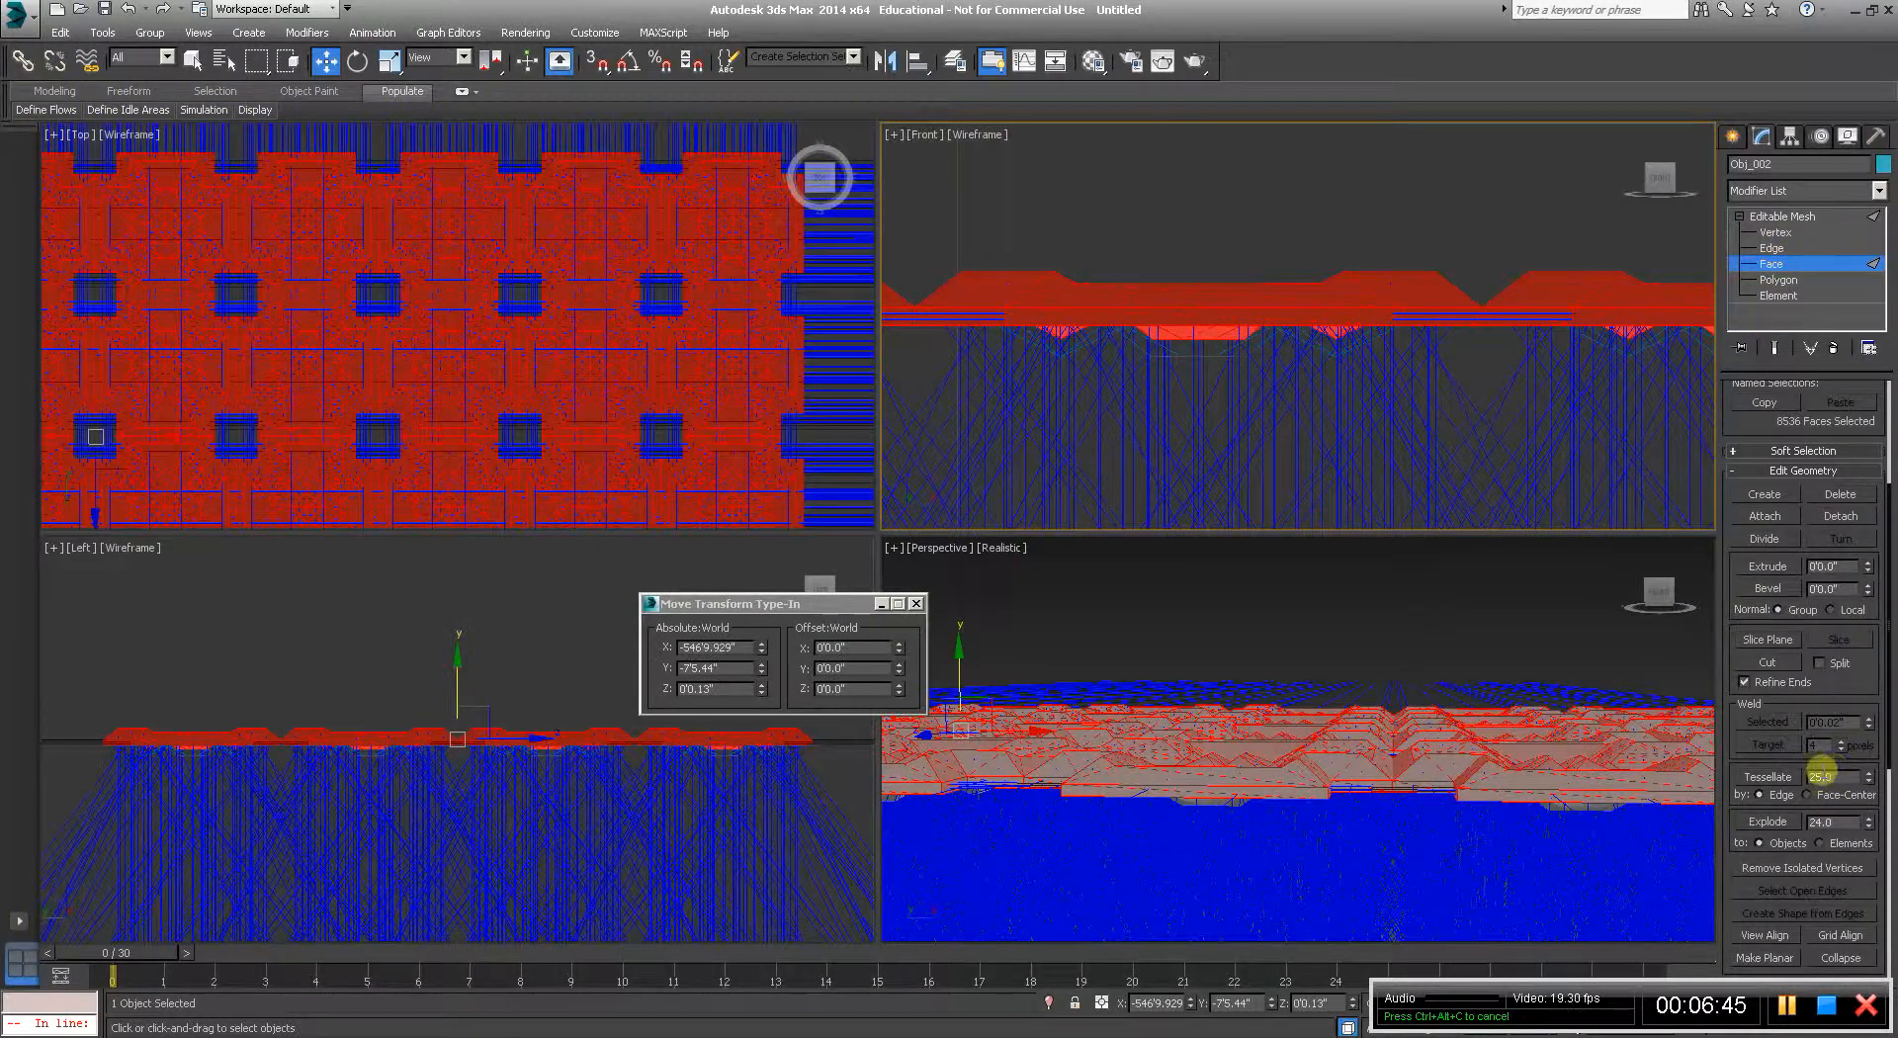
pyautogui.scroll(-5, 1862, 665)
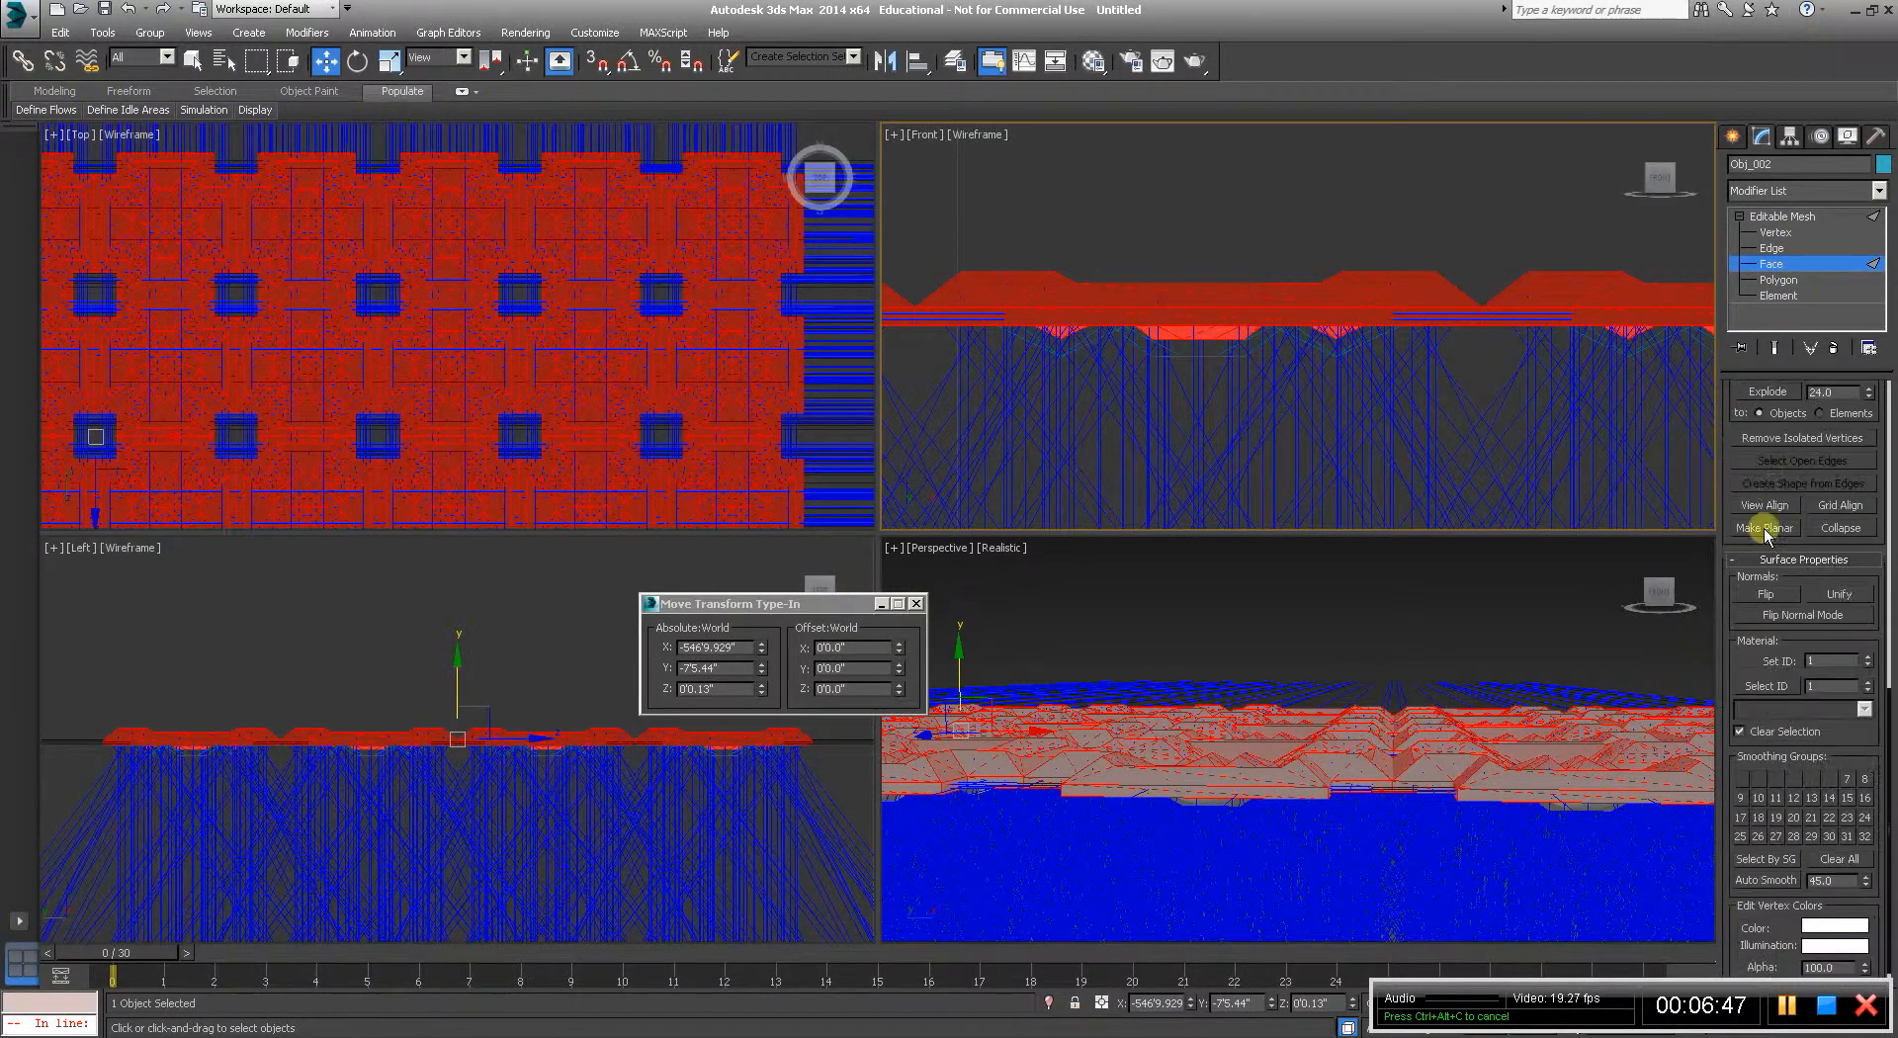
pyautogui.click(1766, 594)
pyautogui.click(1760, 217)
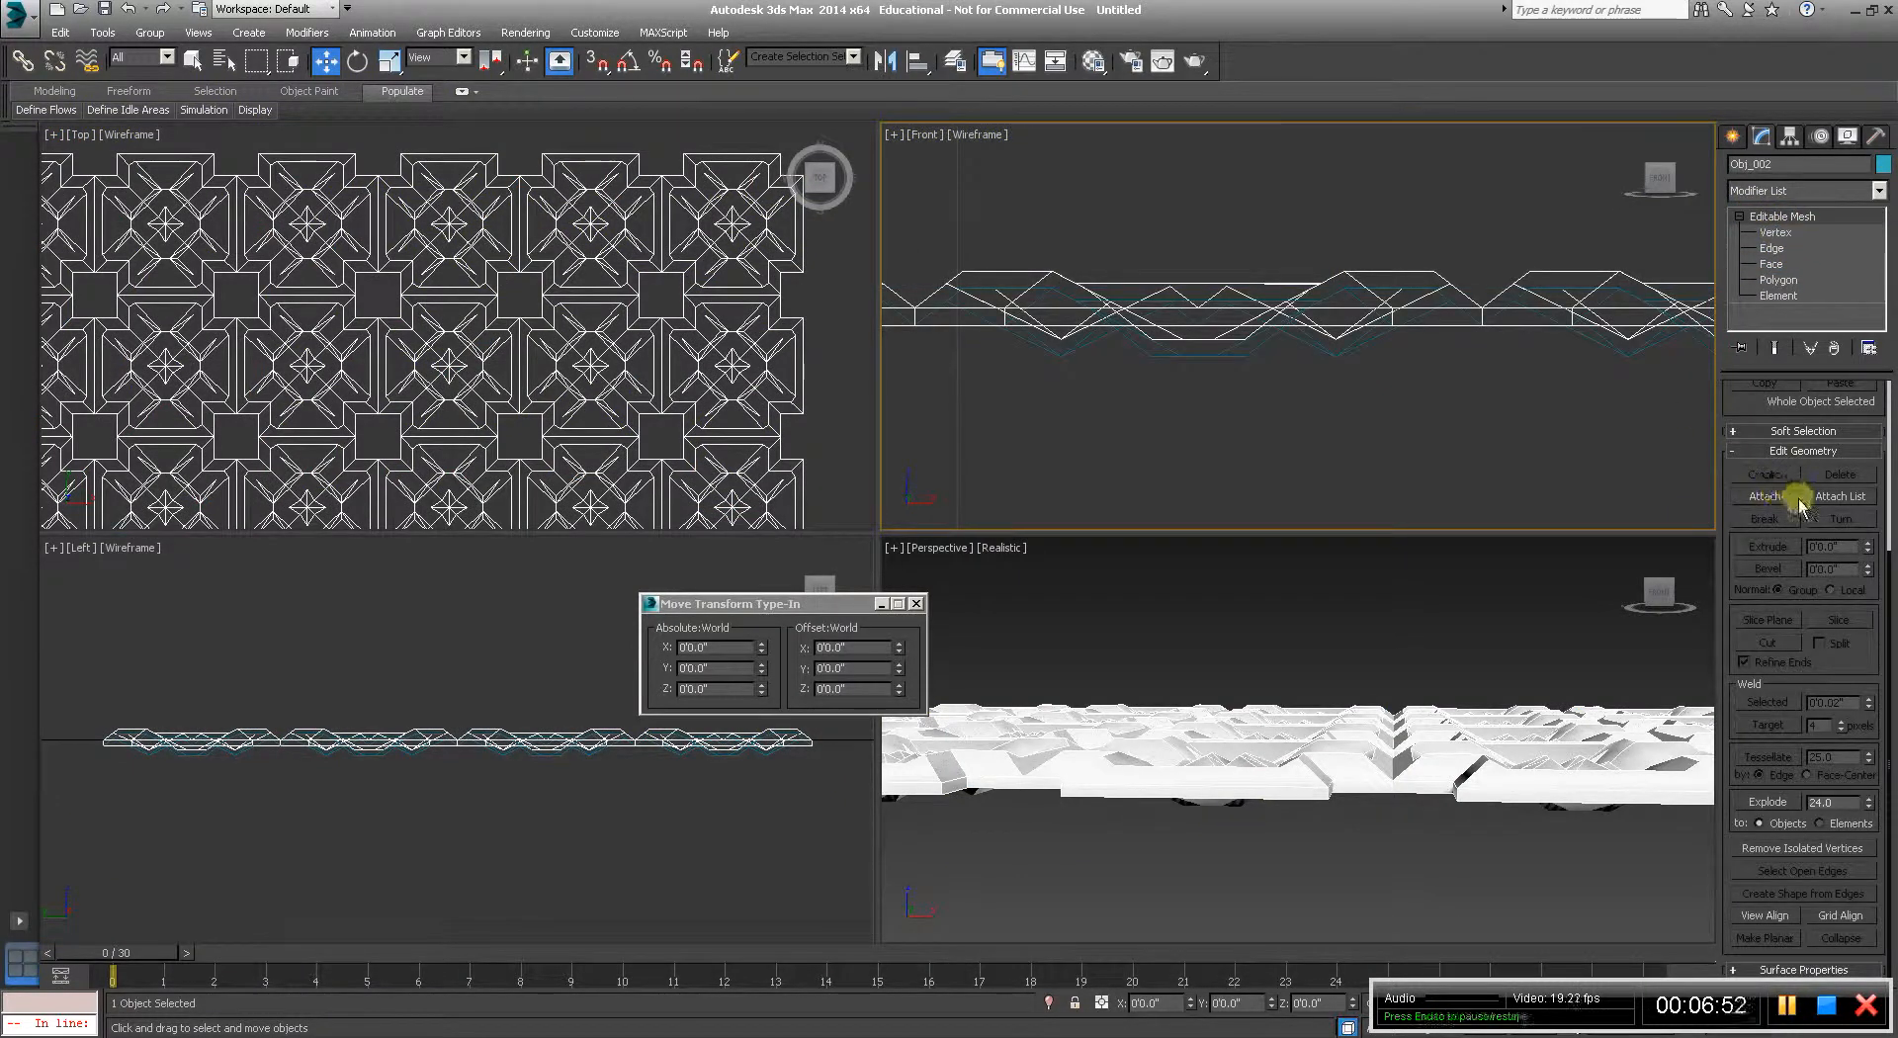
# Attach the lower mesh to Obj_002 and weld all vertices of the combined mesh with a 0.02" threshold.
pyautogui.click(1766, 496)
pyautogui.click(1590, 343)
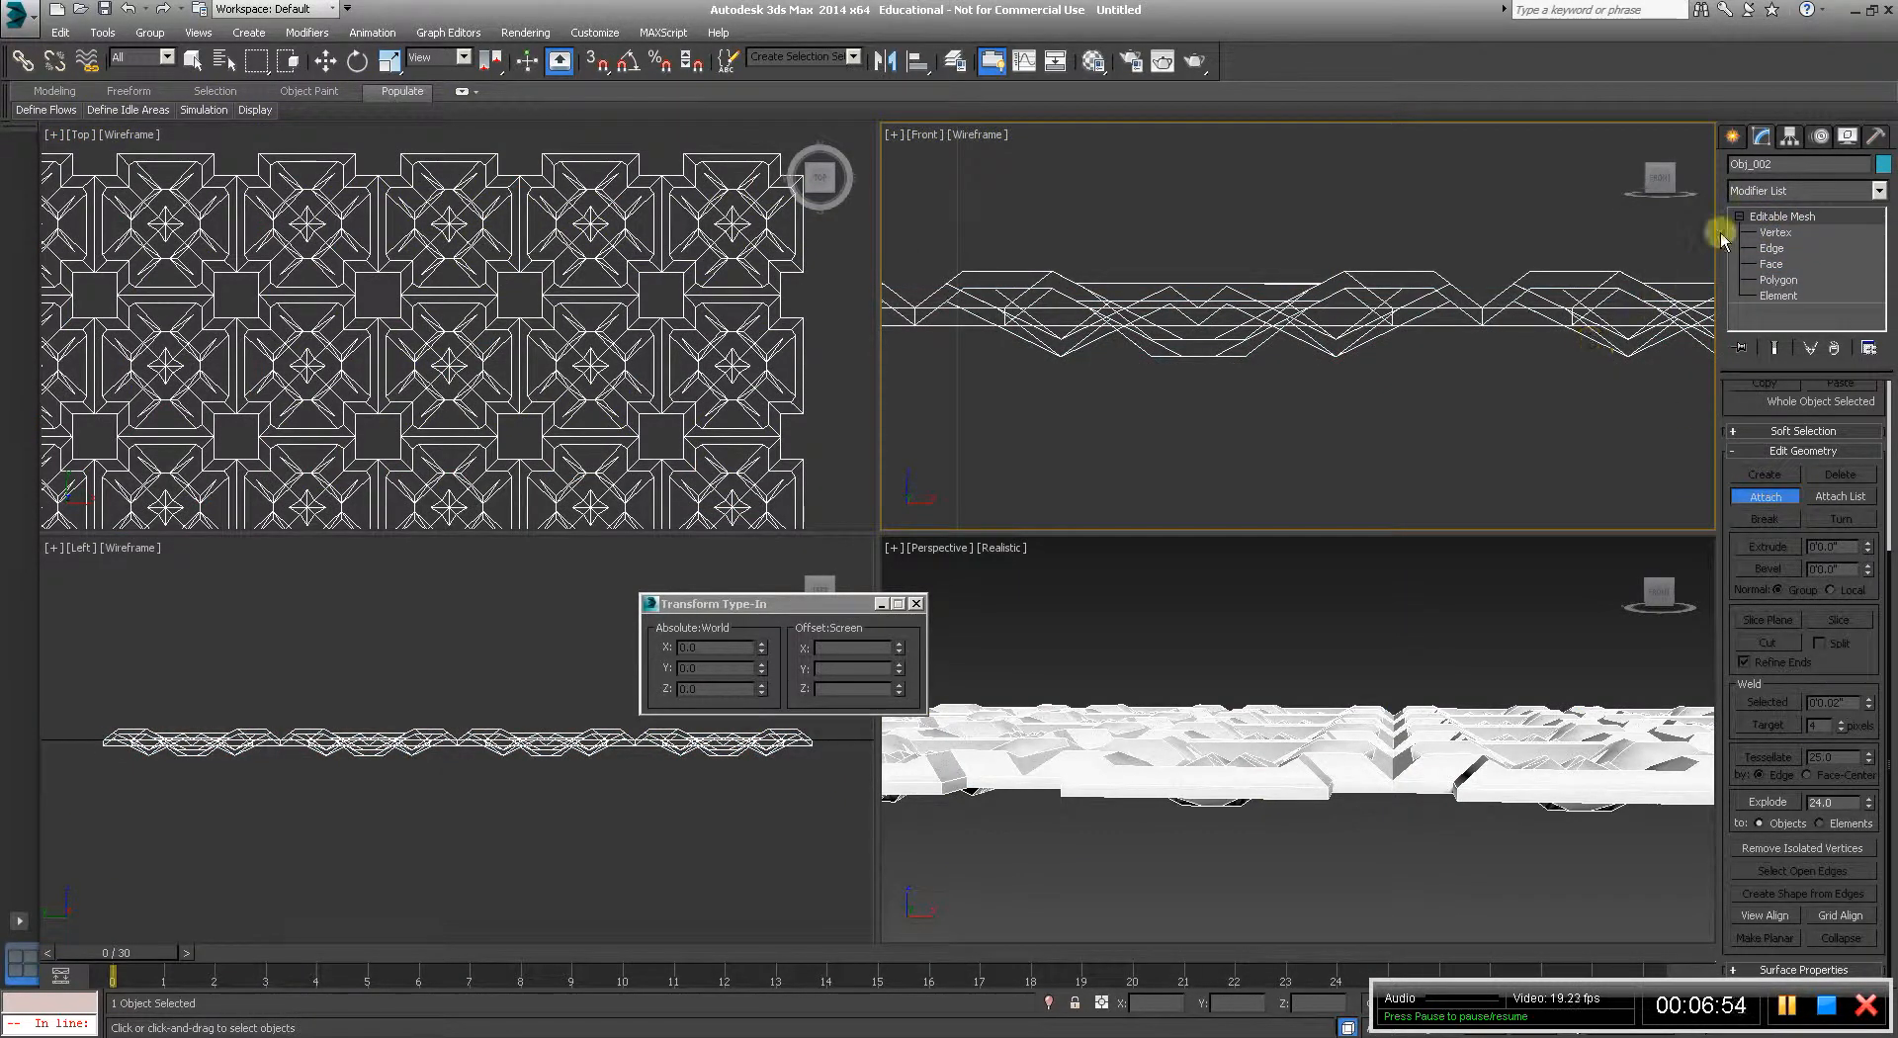
pyautogui.click(1775, 232)
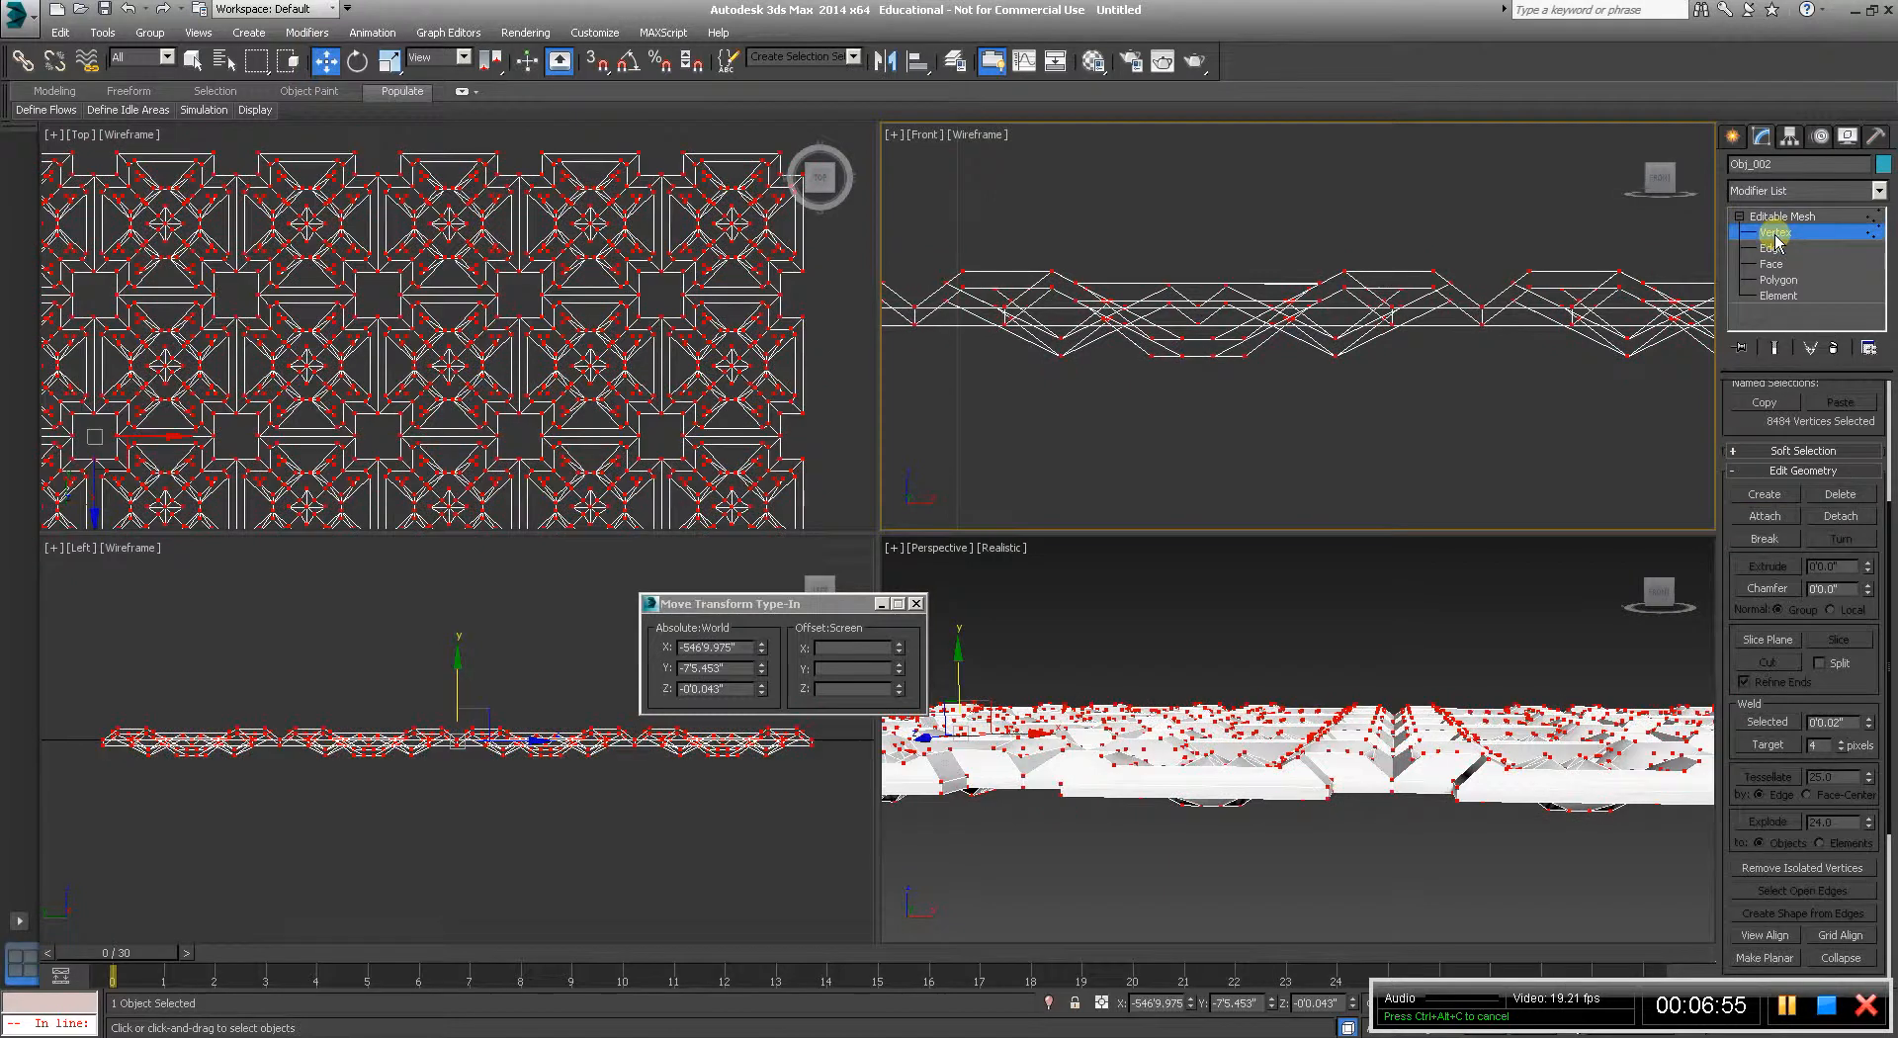
pyautogui.click(1771, 723)
pyautogui.click(1798, 214)
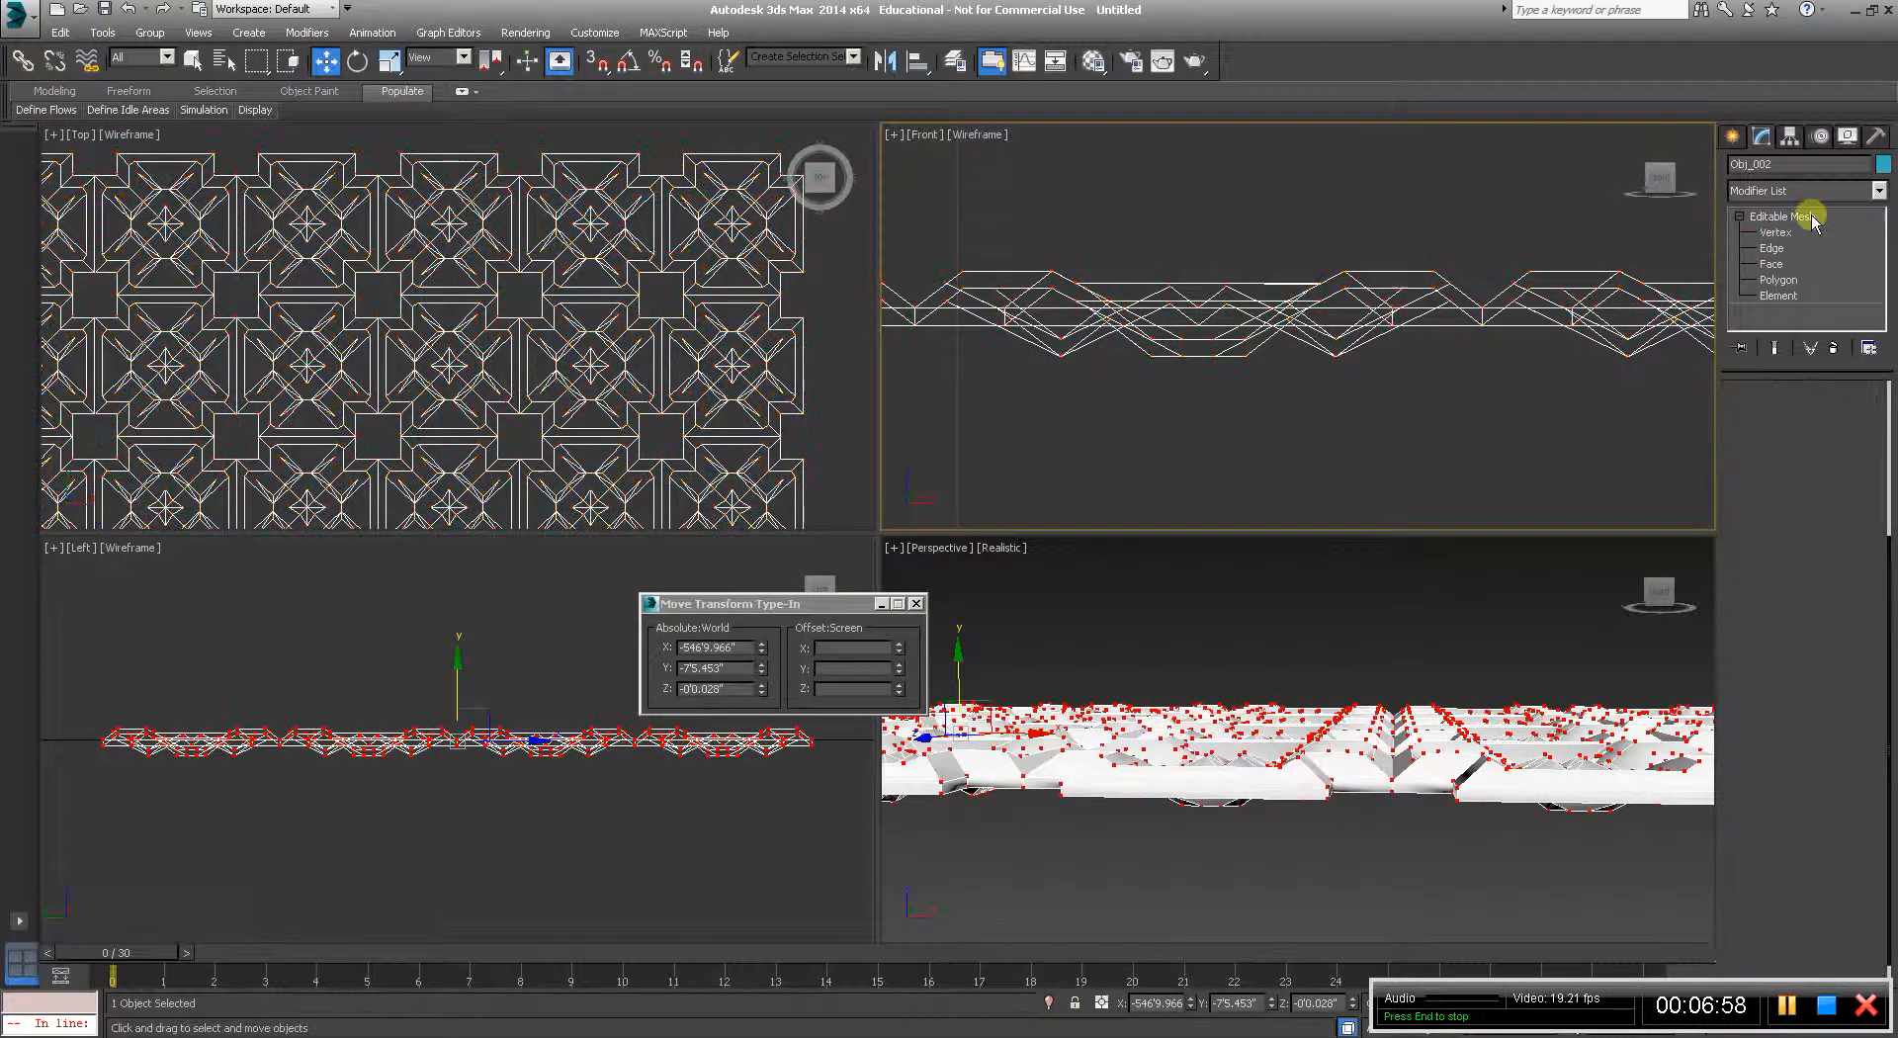
# Select Obj_002 from the scene's object list and rename it STLCheckPass.
pyautogui.press('h')
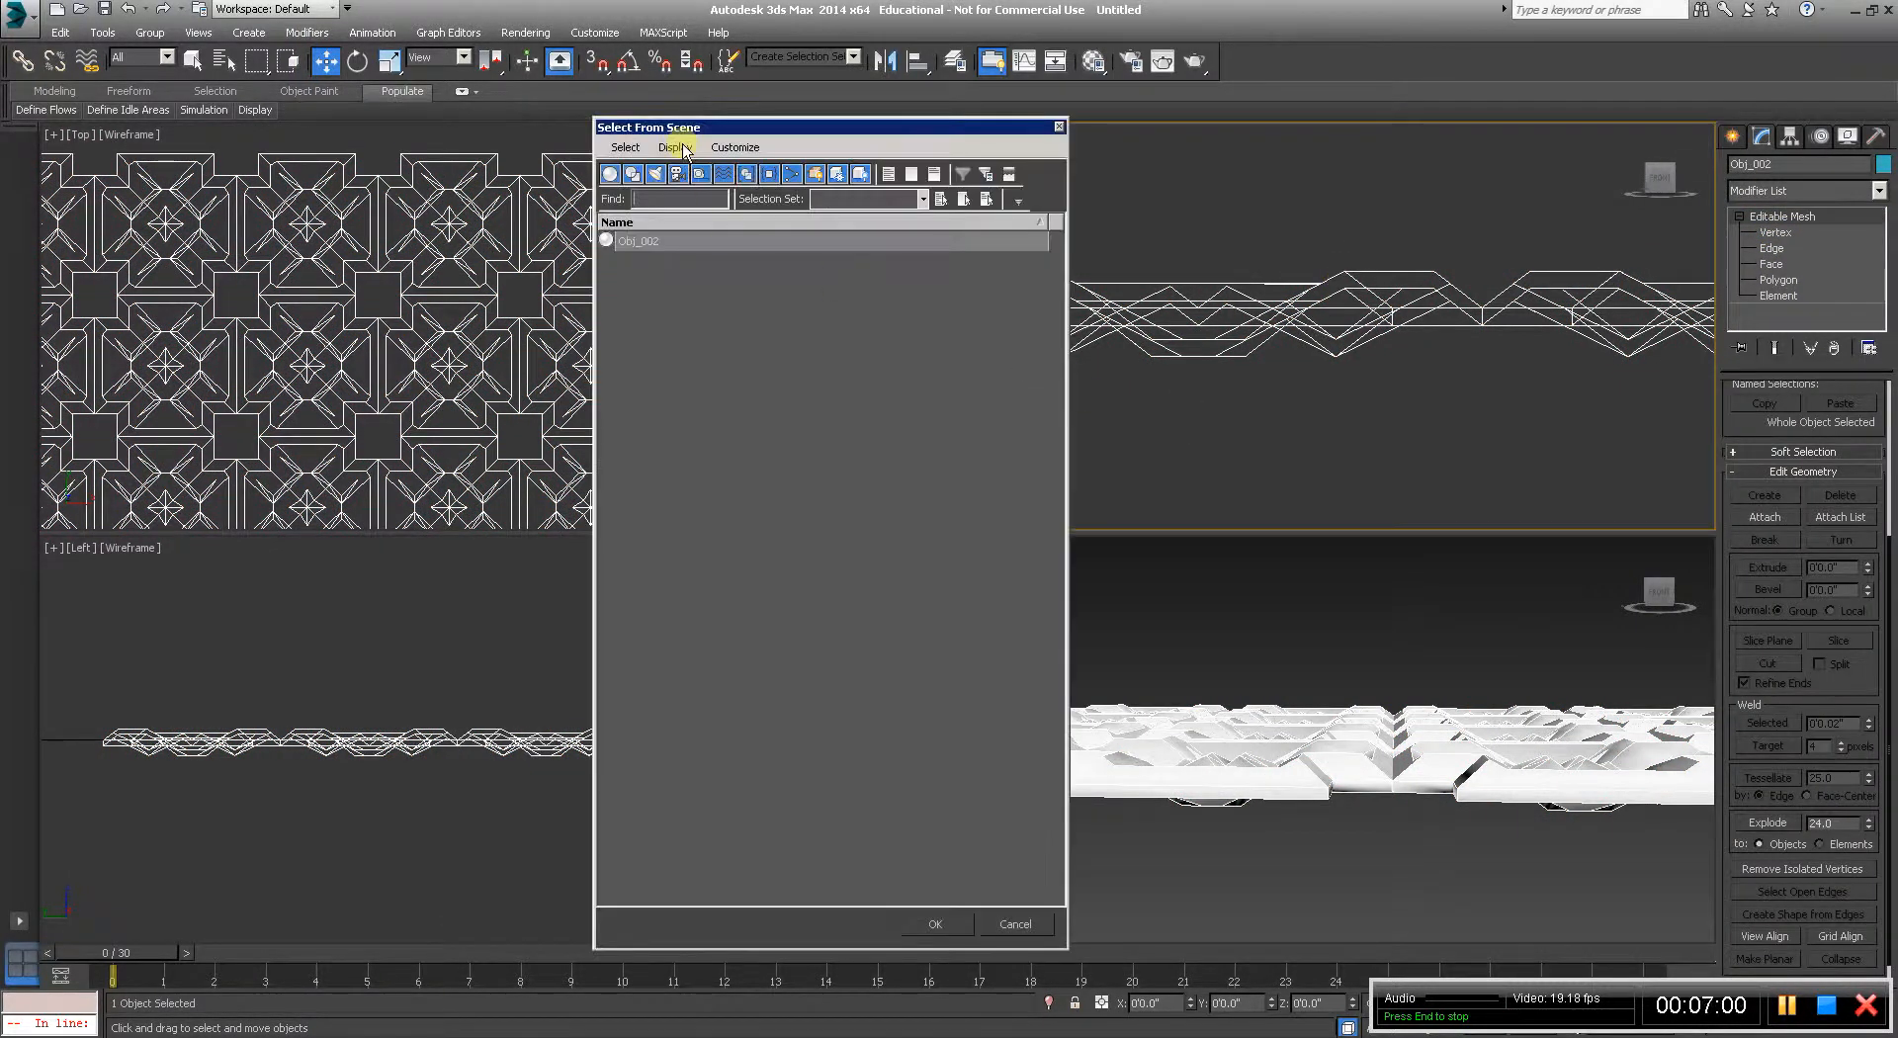
pyautogui.click(638, 241)
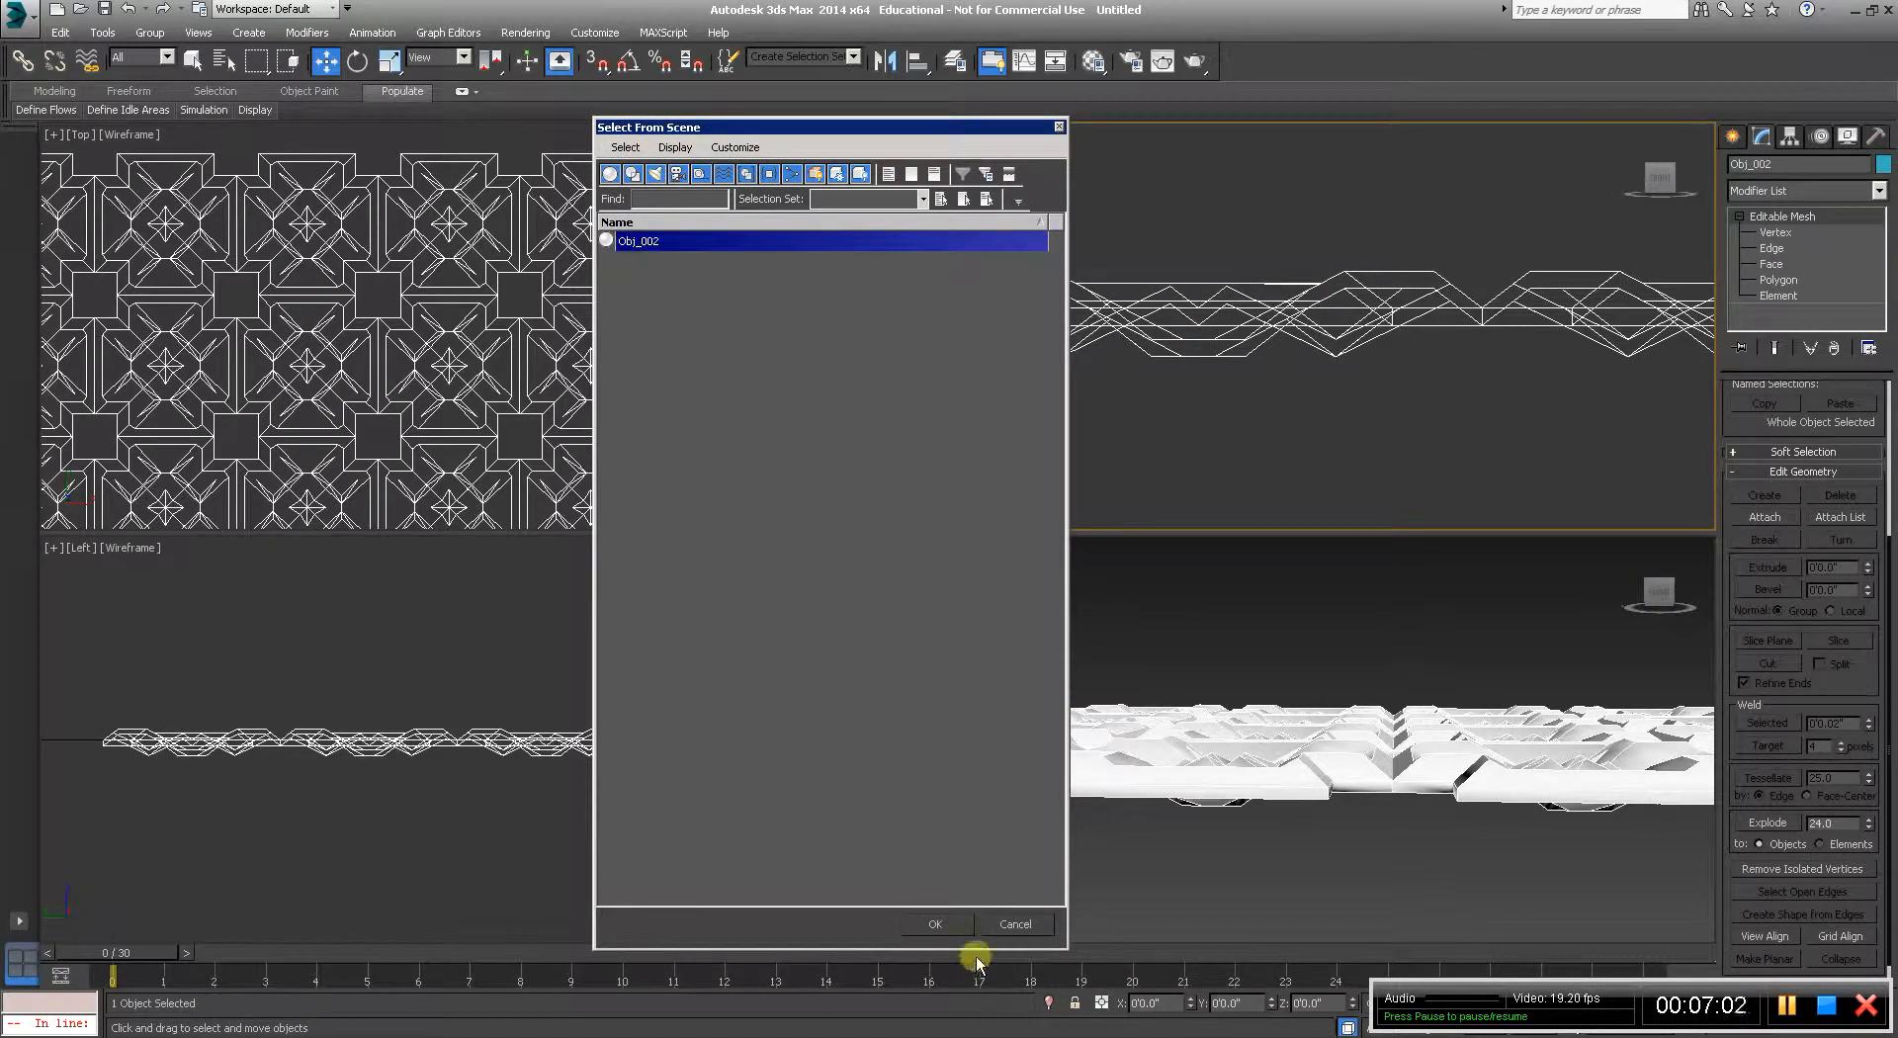
pyautogui.click(935, 923)
pyautogui.press('F12')
pyautogui.moveTo(1777, 166); pyautogui.dragTo(1494, 162)
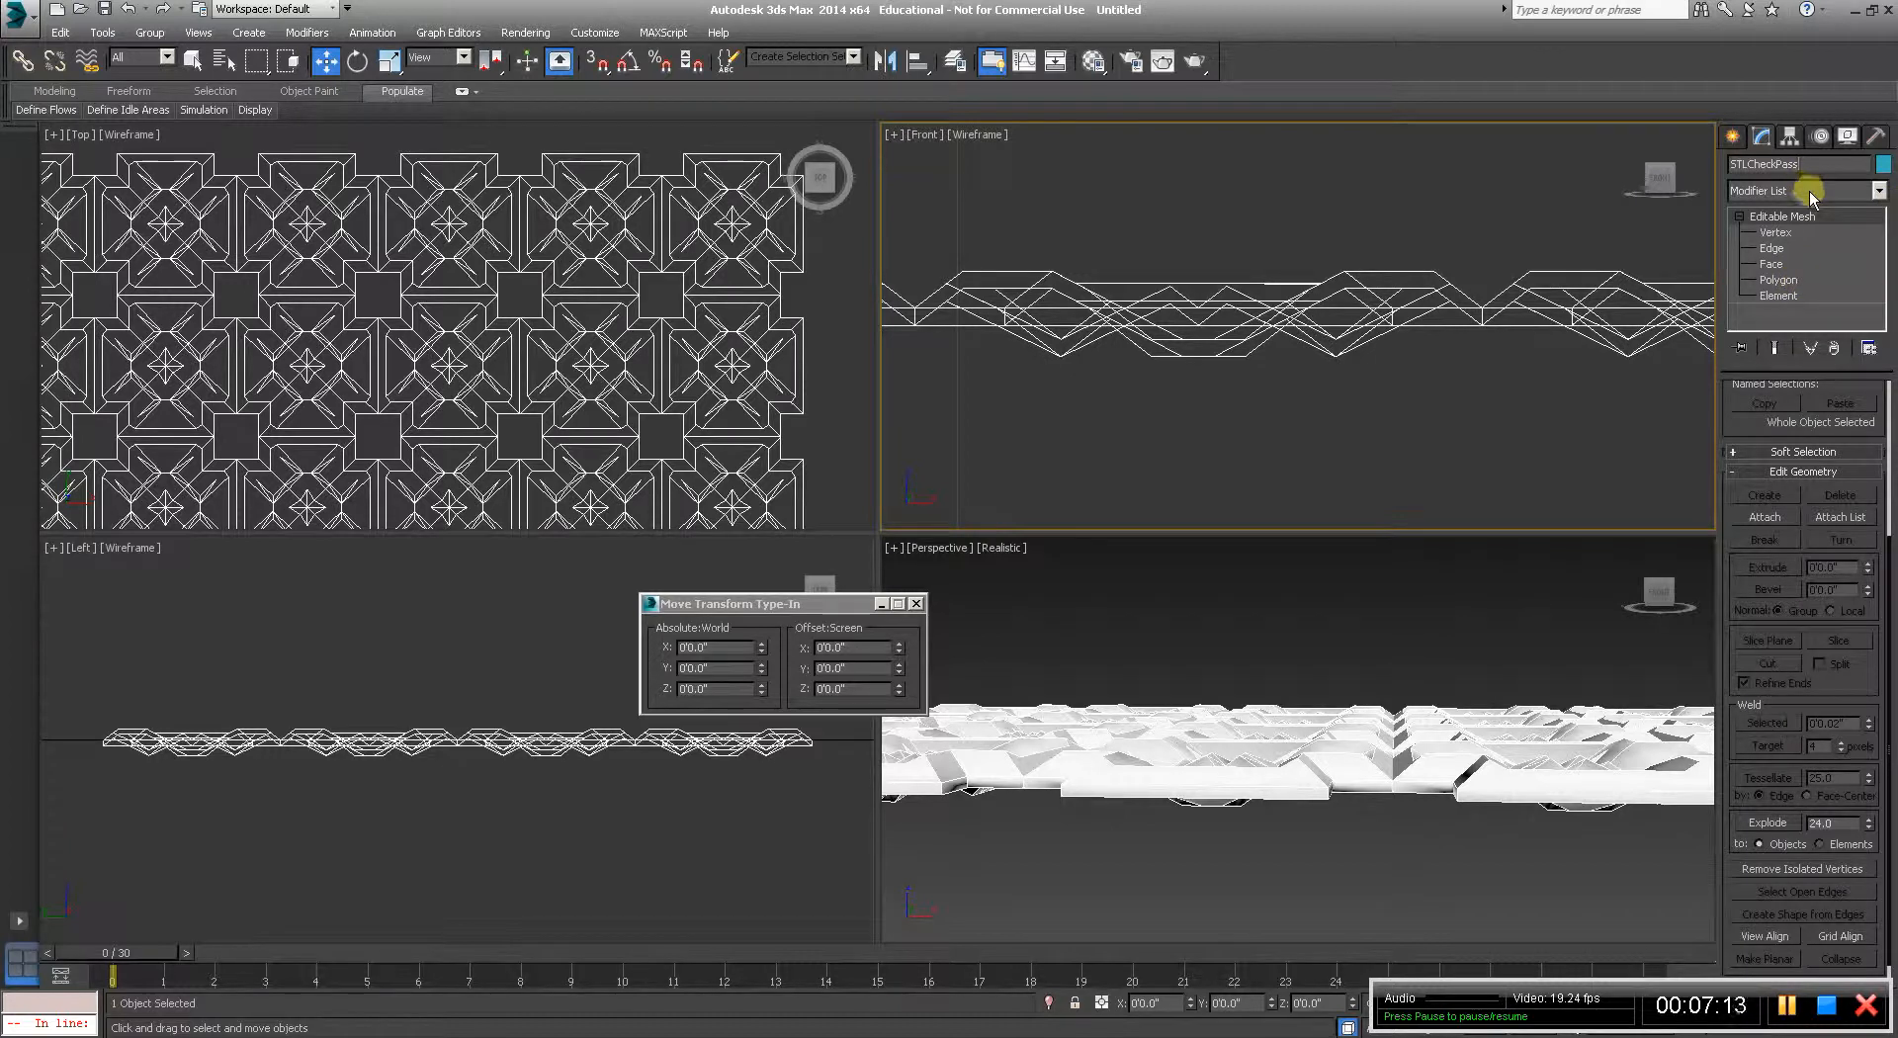
# Add an STL Check modifier to the whole STLCheckPass mesh.
pyautogui.click(1778, 232)
pyautogui.click(1780, 248)
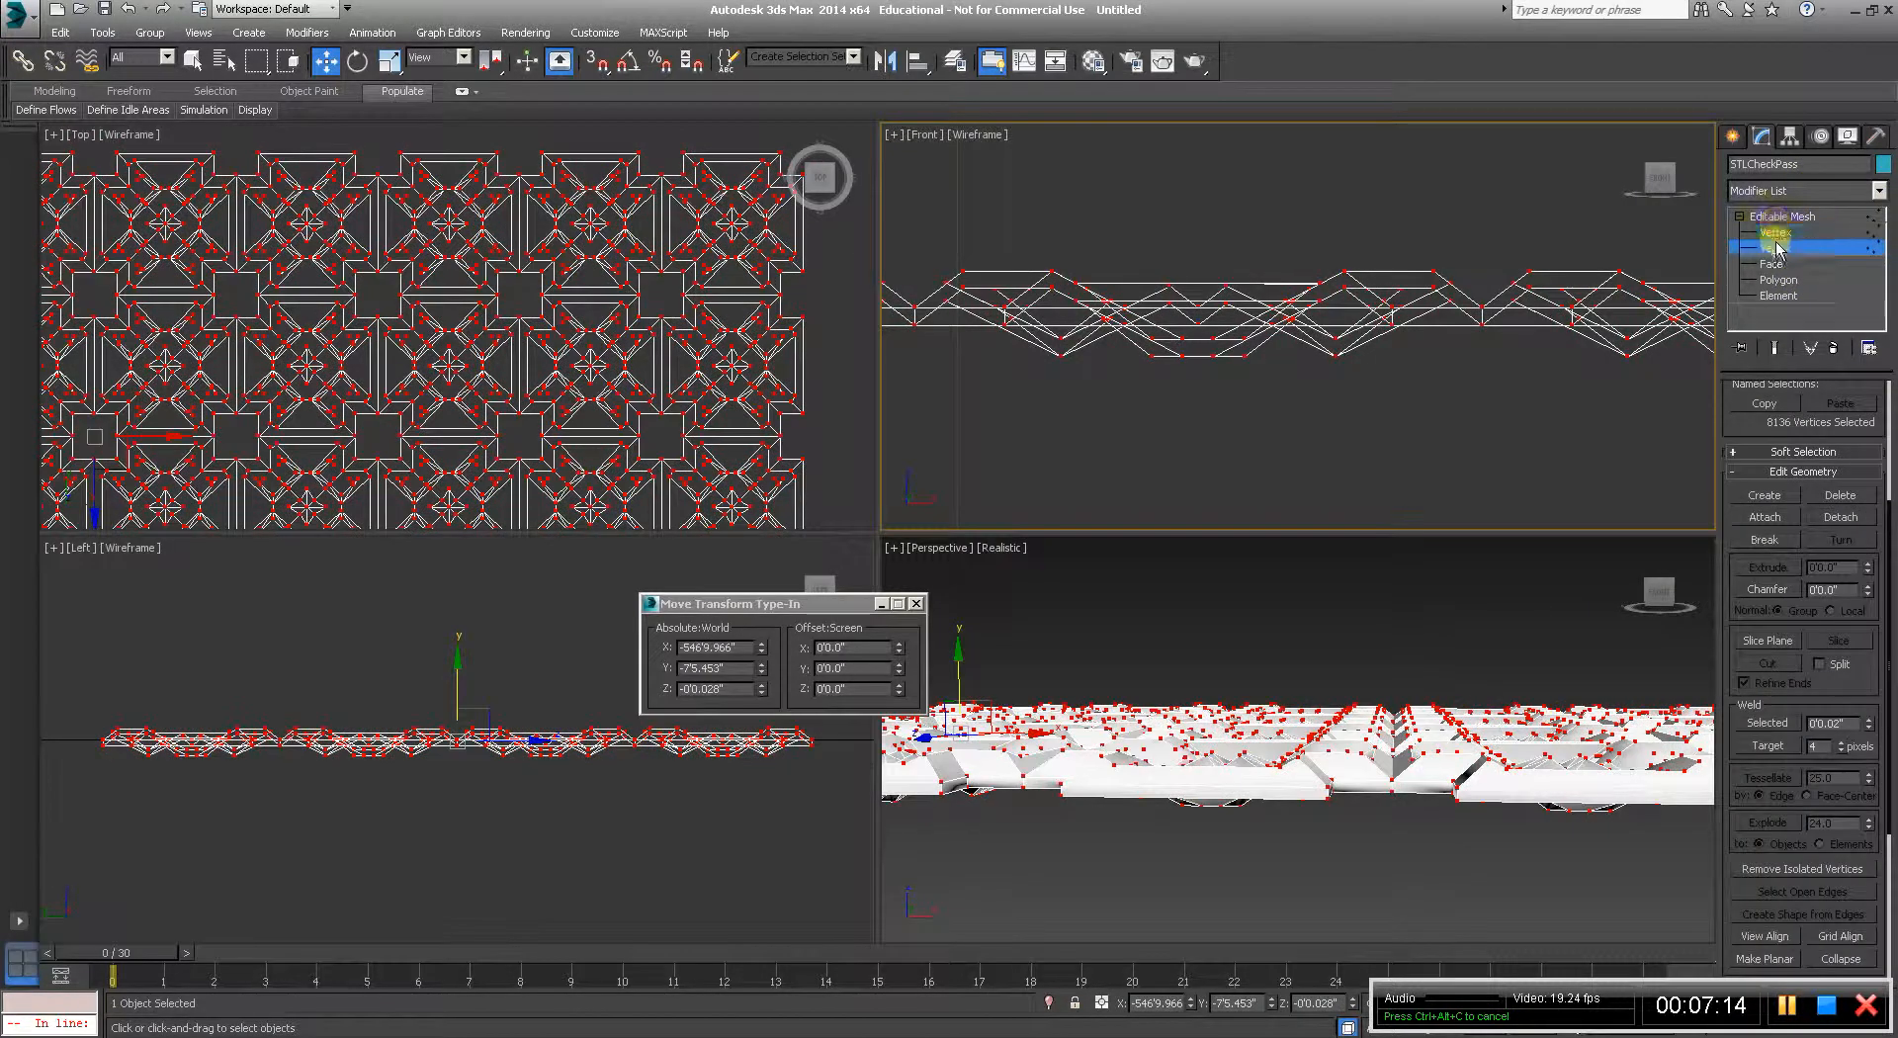
pyautogui.click(1784, 217)
pyautogui.click(1881, 193)
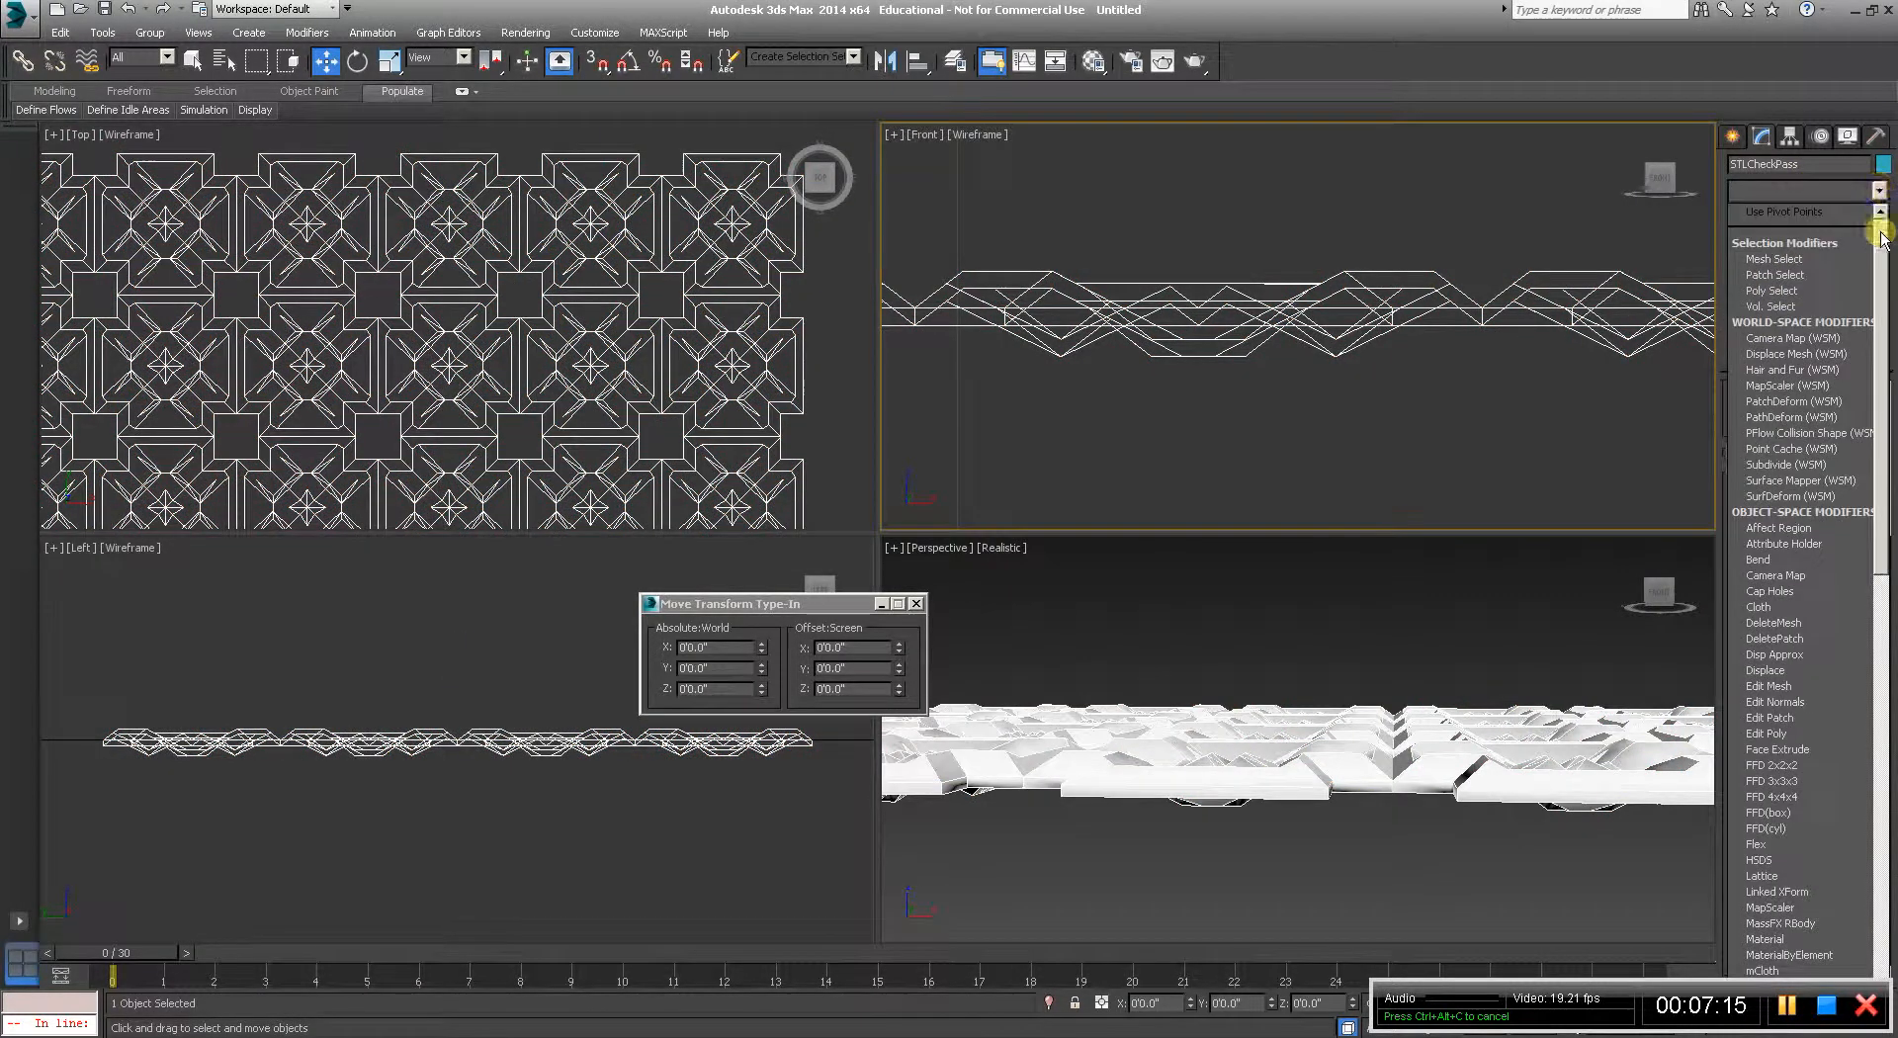
pyautogui.moveTo(1881, 237); pyautogui.dragTo(1859, 648)
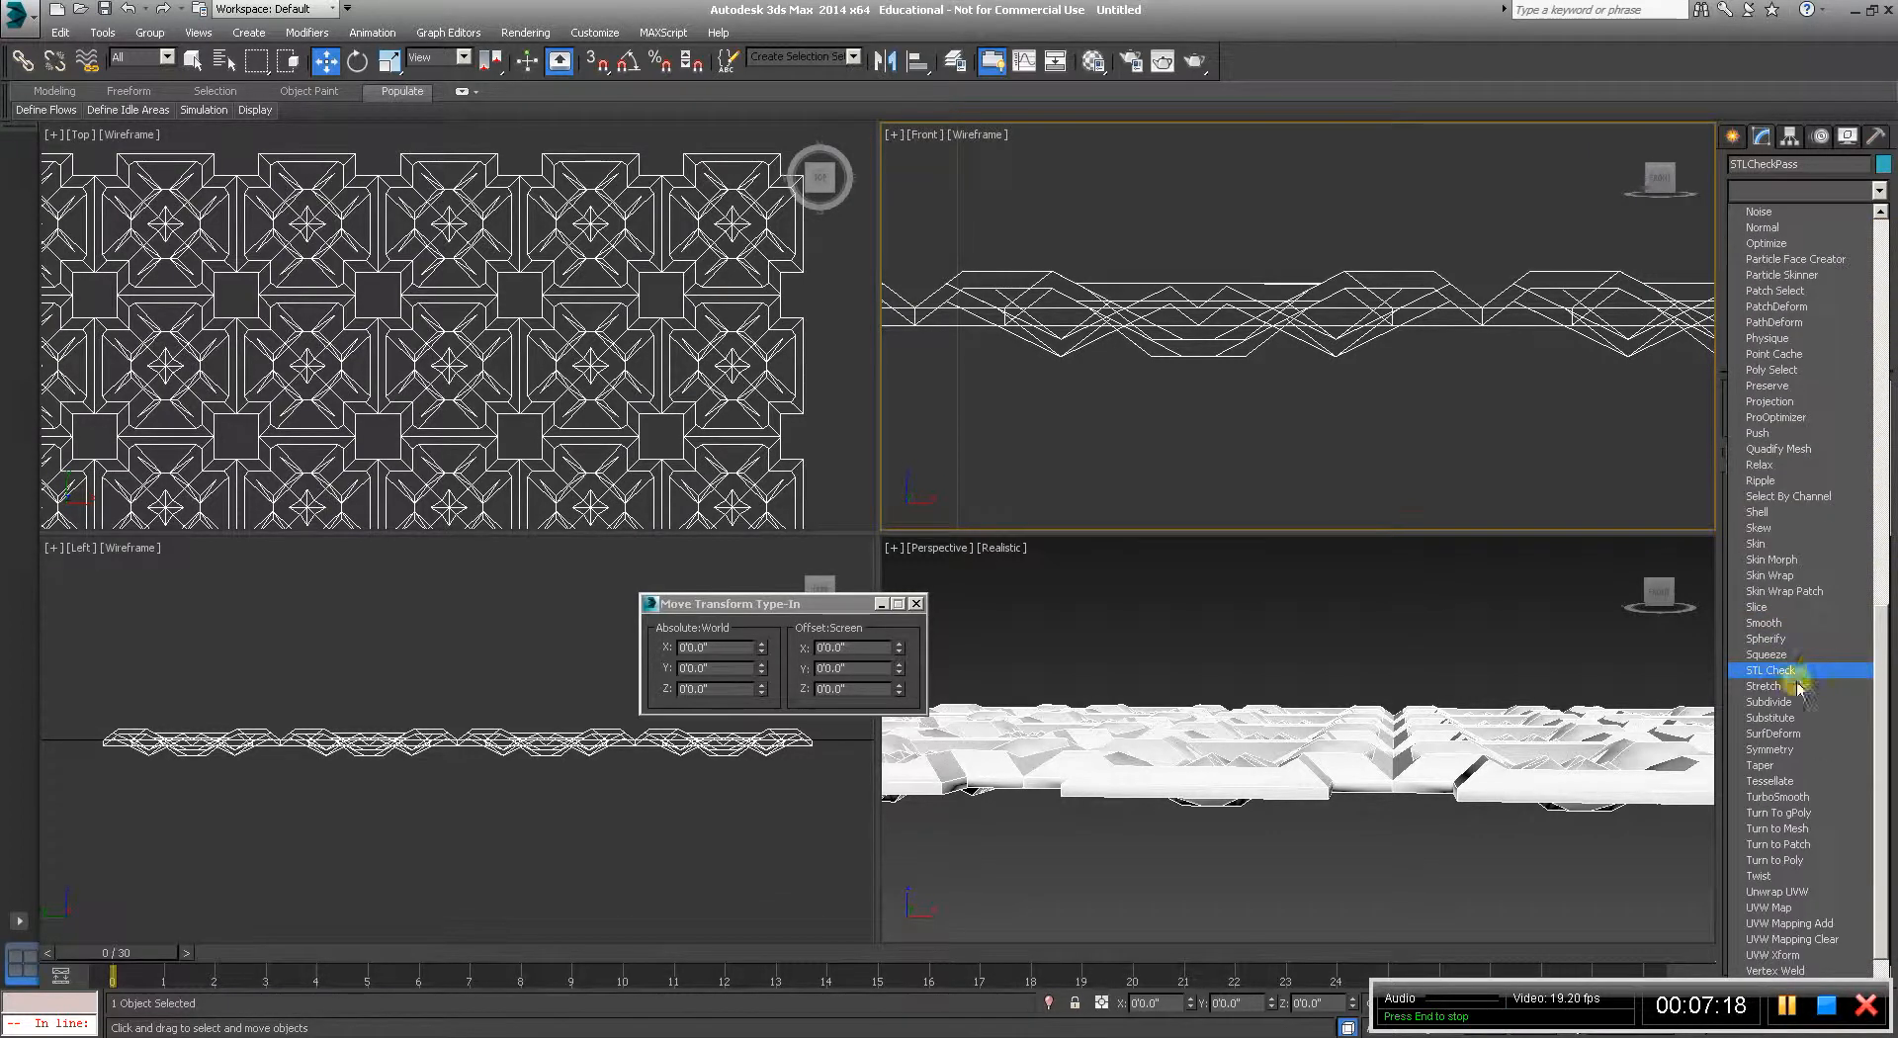
pyautogui.click(1782, 671)
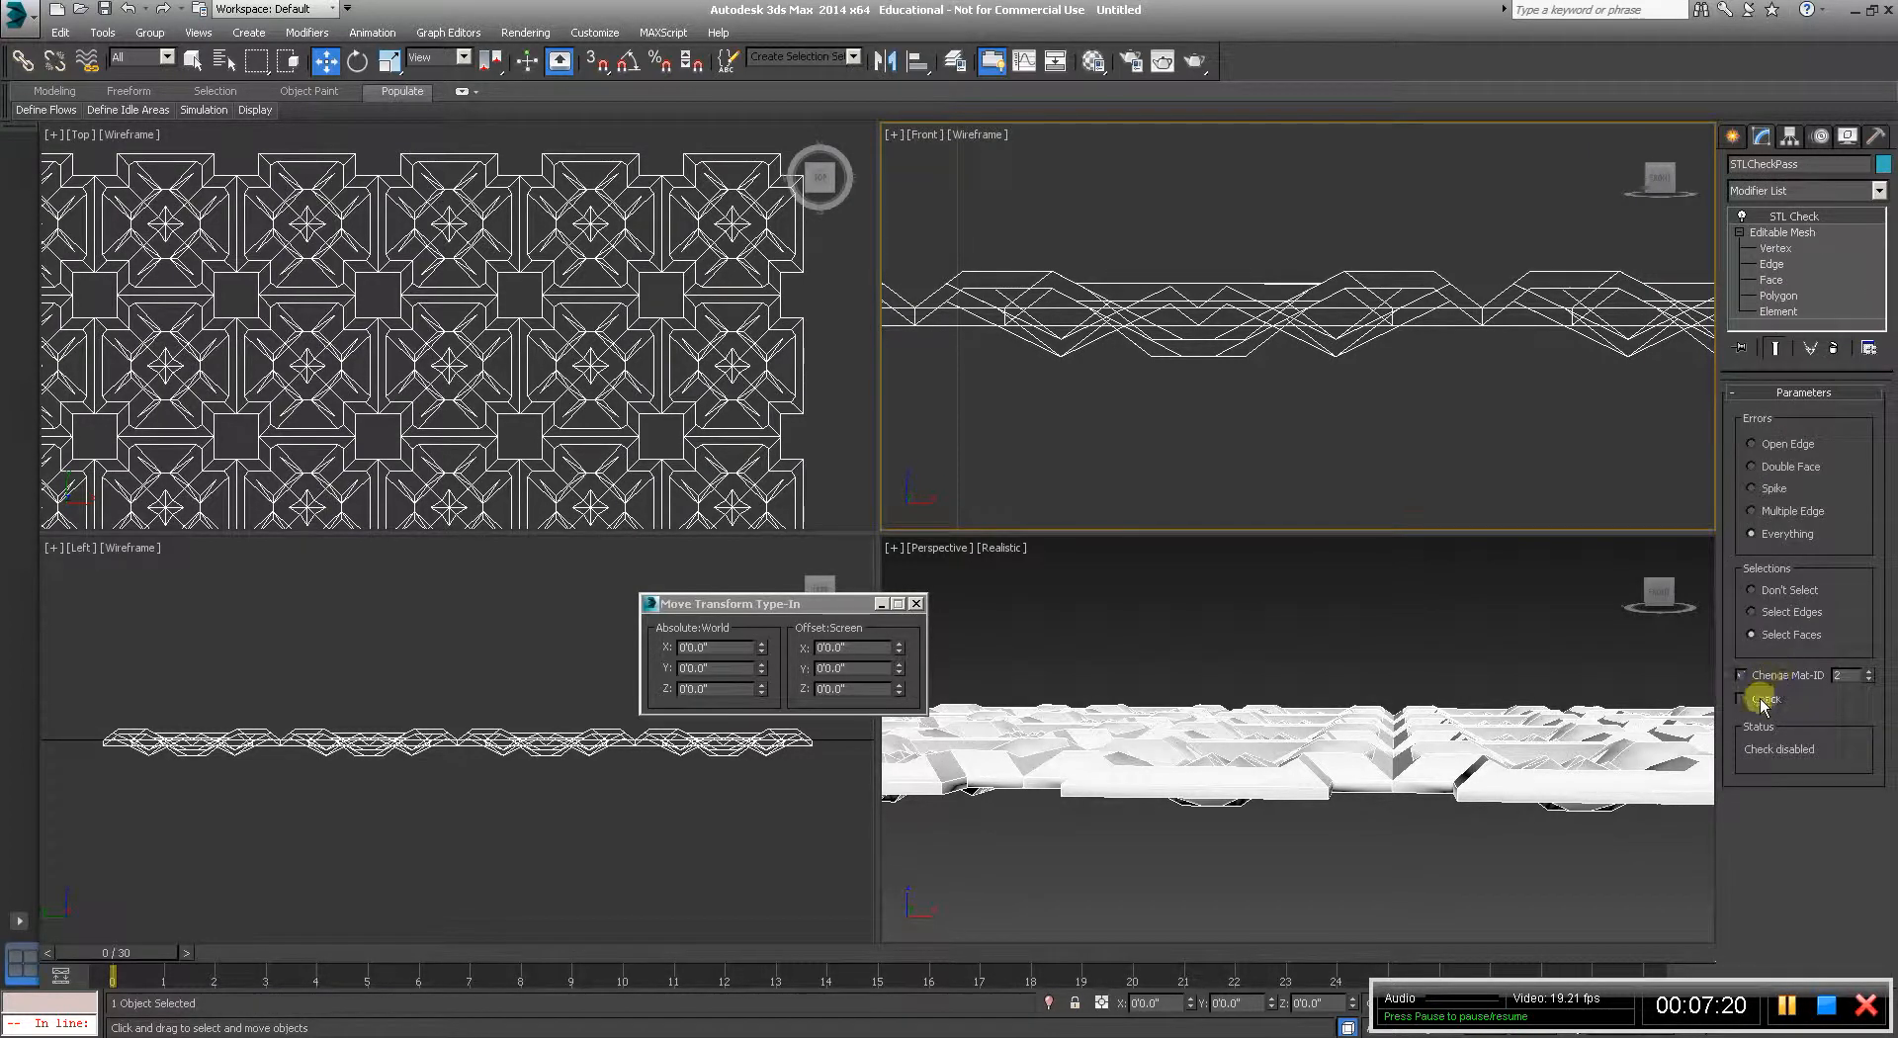